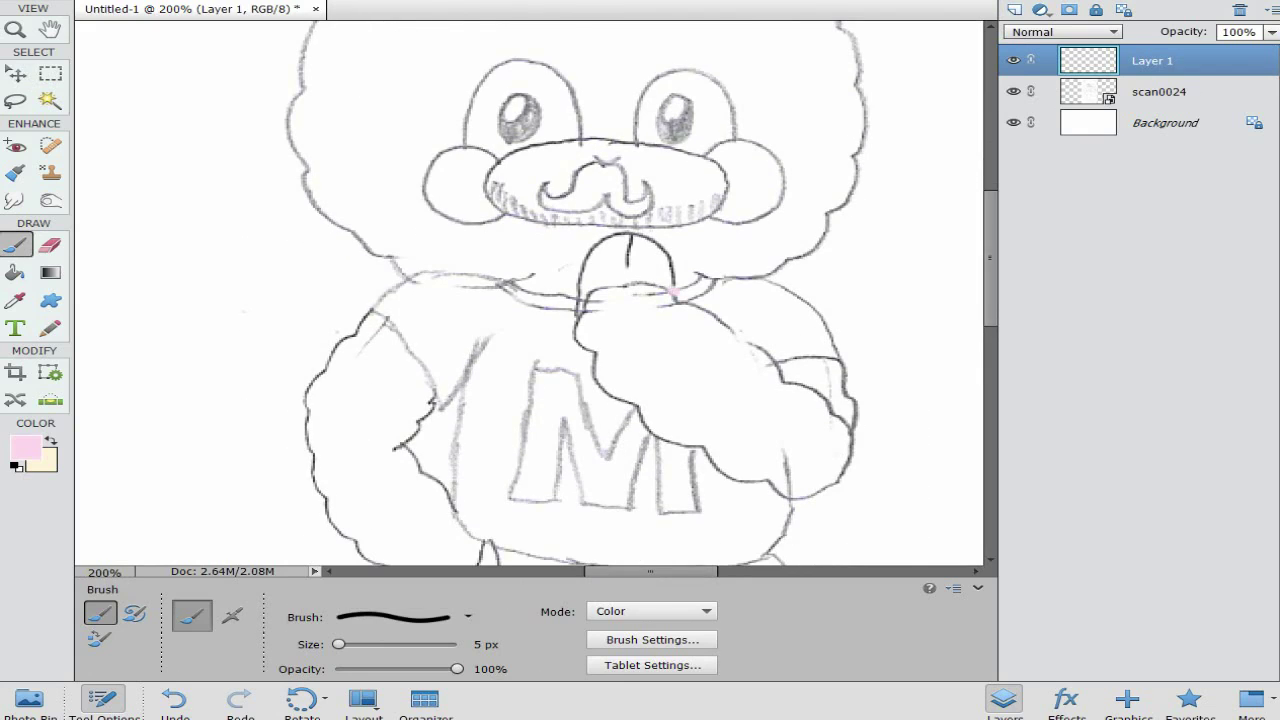
Step: Undo the pink stroke and trace the raised arm's scalloped outline in black with the 5 px brush
key("ctrl+z")
key("d")
left_click_drag(656, 287, 676, 298)
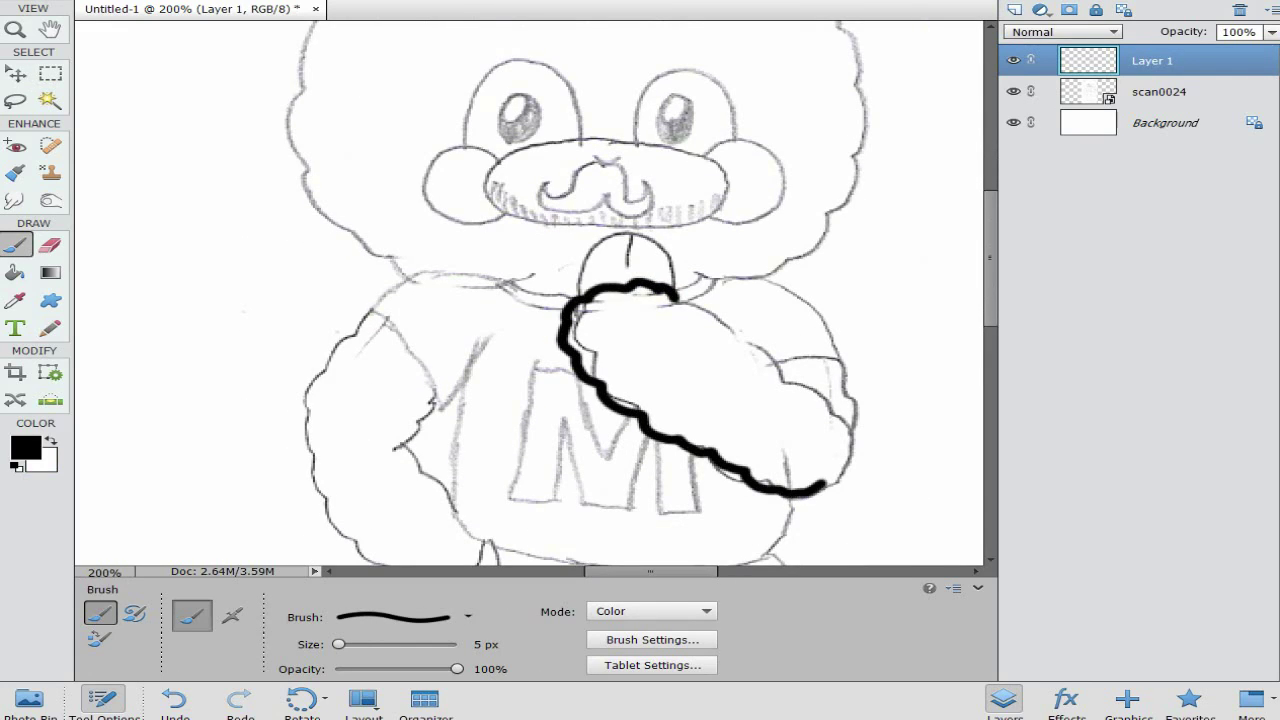
mouse_move(812, 393)
left_mouse_down()
mouse_move(850, 438)
mouse_move(822, 488)
left_mouse_up()
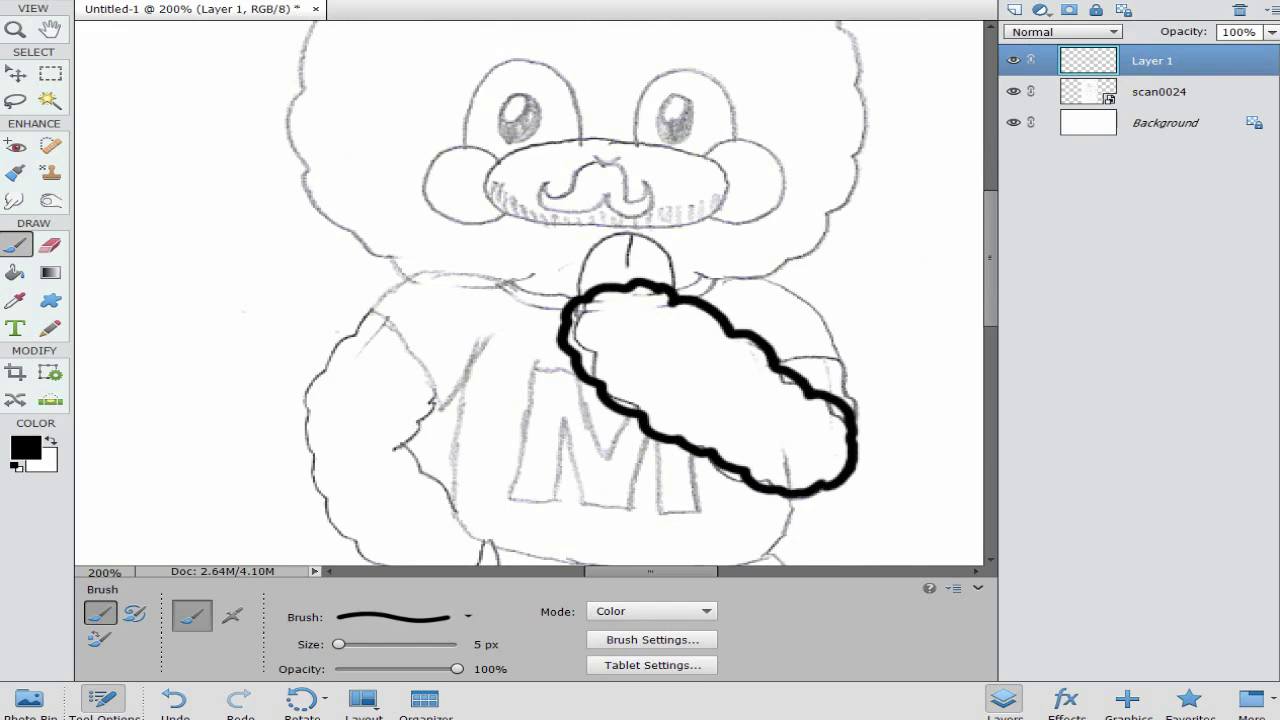
Step: Trace the scalloped outline of the bear's head in black over the scanned sketch
scroll(530, 293, "up", 6)
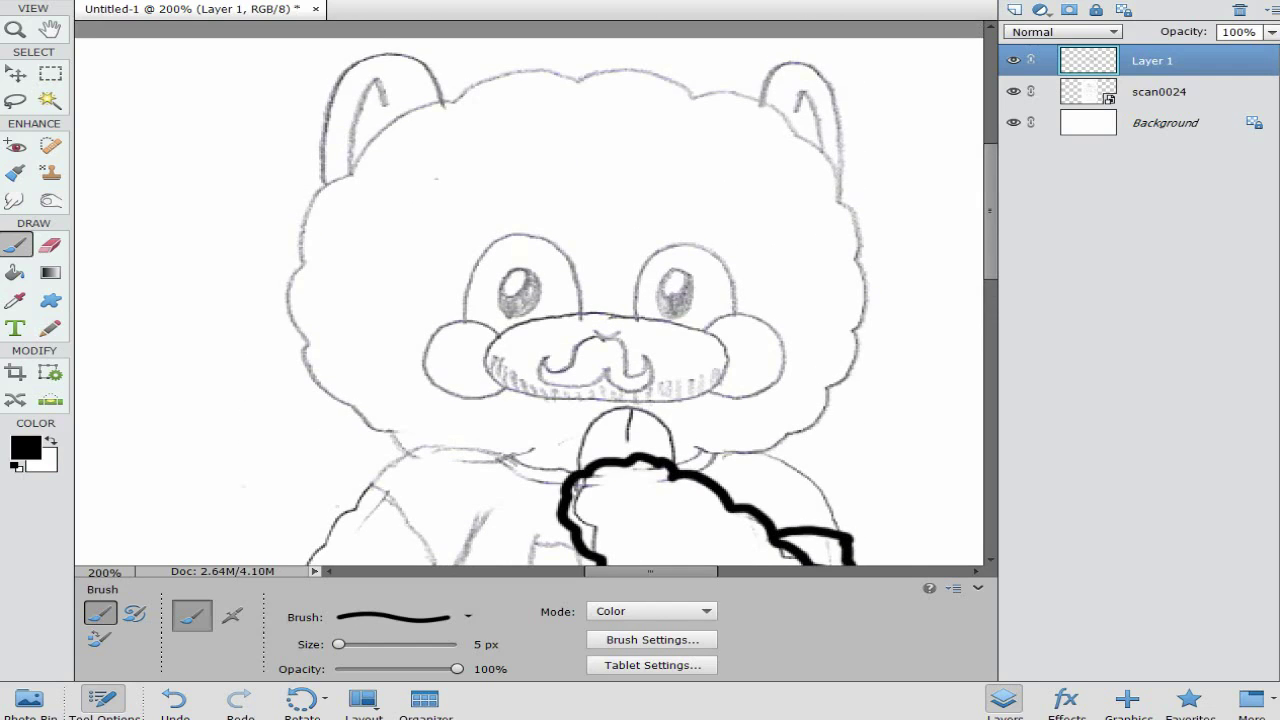
left_click_drag(829, 389, 863, 287)
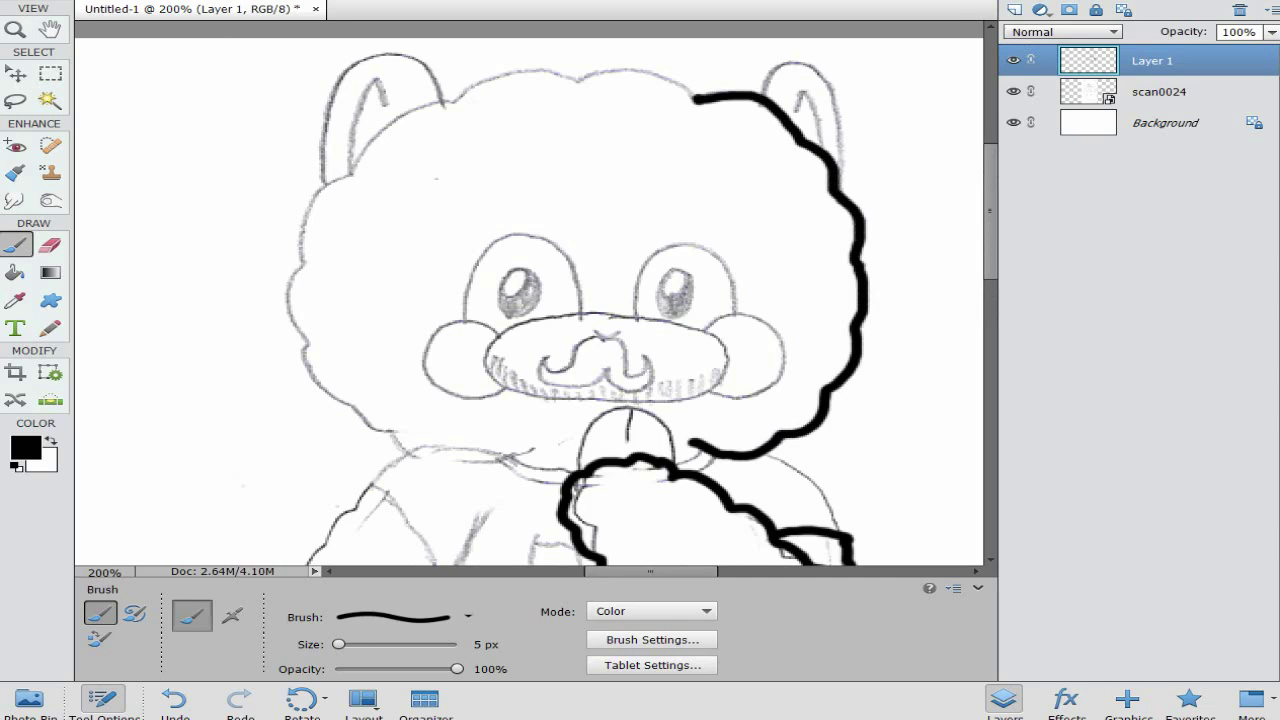
mouse_move(695, 98)
left_mouse_down()
mouse_move(650, 70)
mouse_move(535, 67)
mouse_move(462, 90)
left_mouse_up()
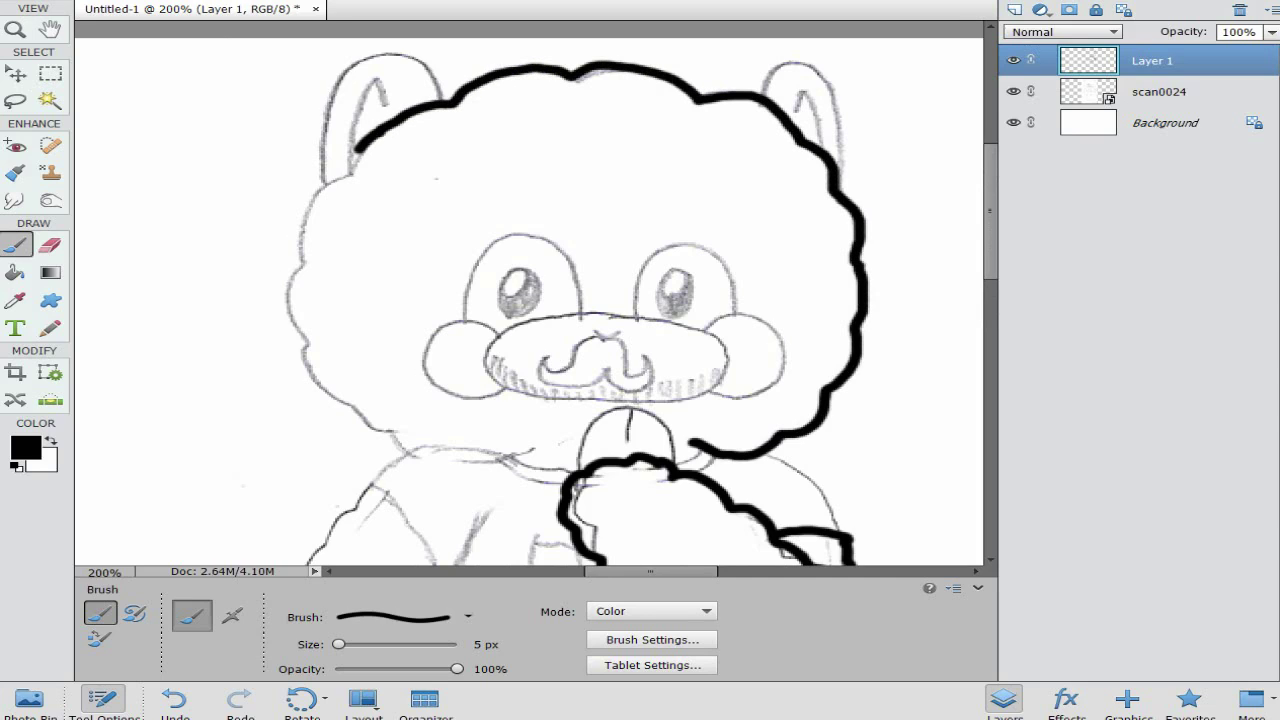
mouse_move(356, 150)
left_mouse_down()
mouse_move(347, 182)
mouse_move(302, 225)
mouse_move(292, 335)
left_mouse_up()
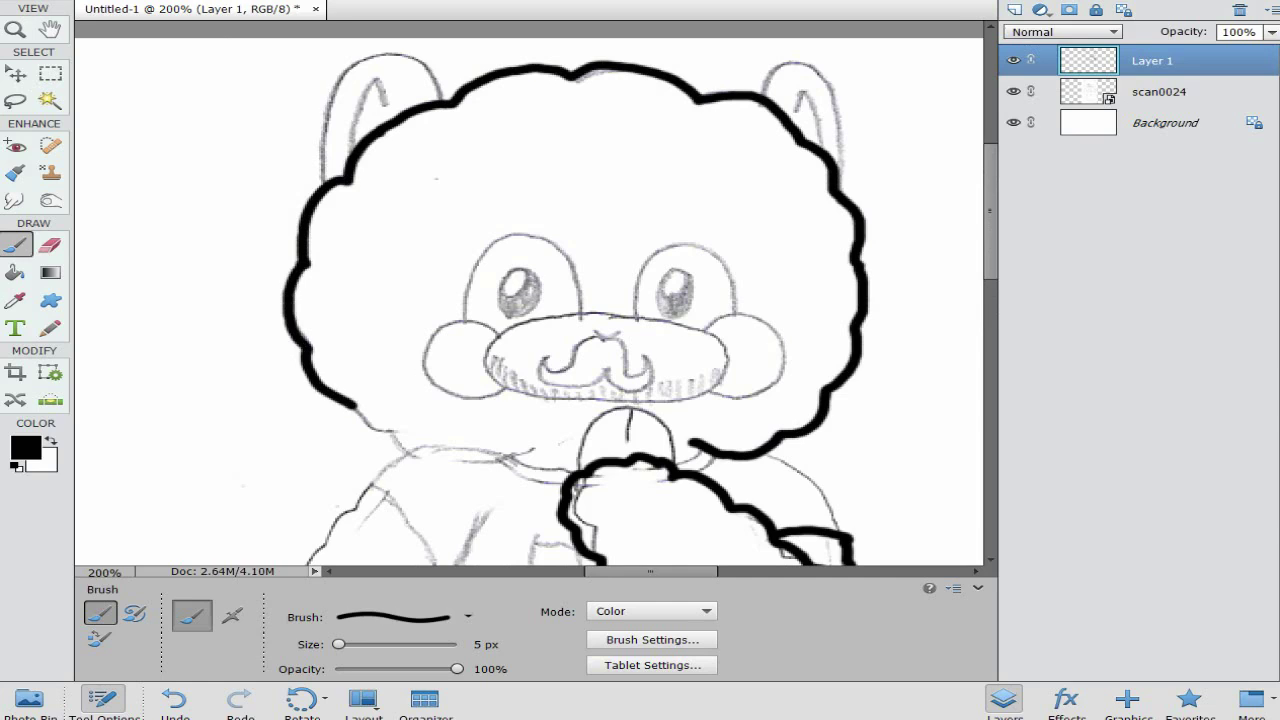
Step: Ink the raised paw with its centre line and the neckline on both sides of it
mouse_move(567, 472)
left_mouse_down()
mouse_move(605, 408)
mouse_move(676, 466)
left_mouse_up()
key("ctrl+z")
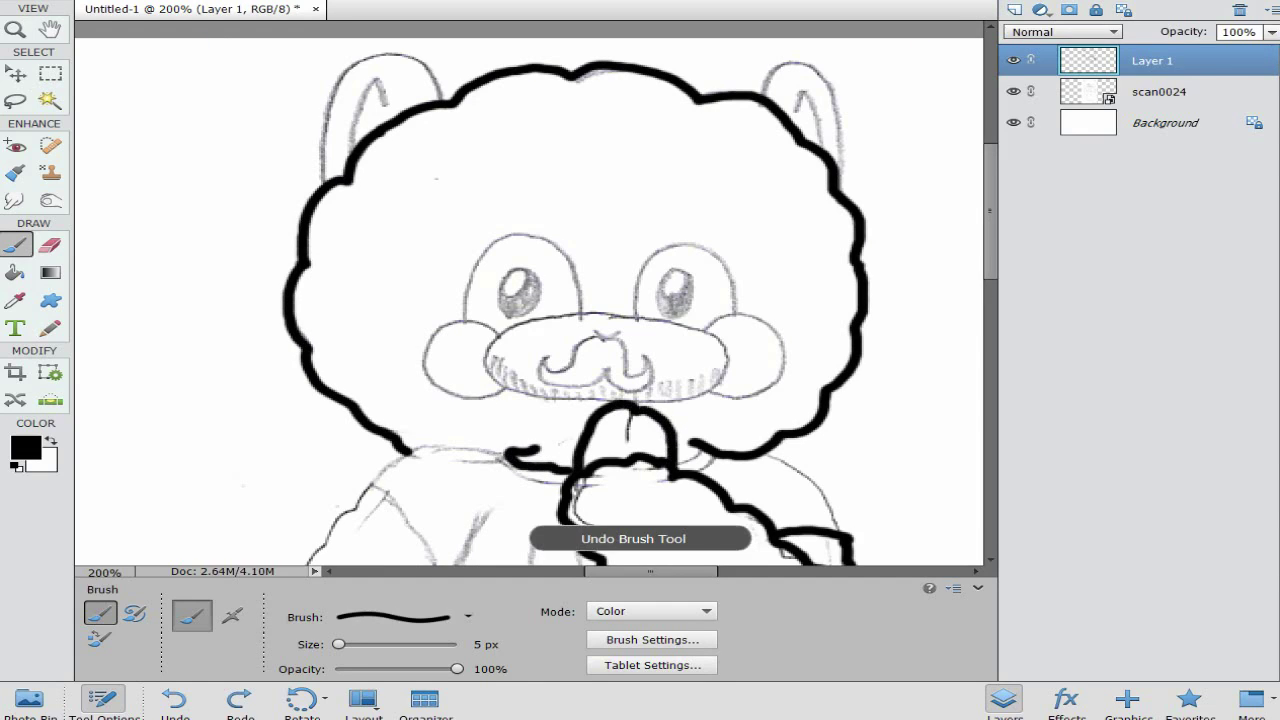
left_click_drag(628, 412, 629, 441)
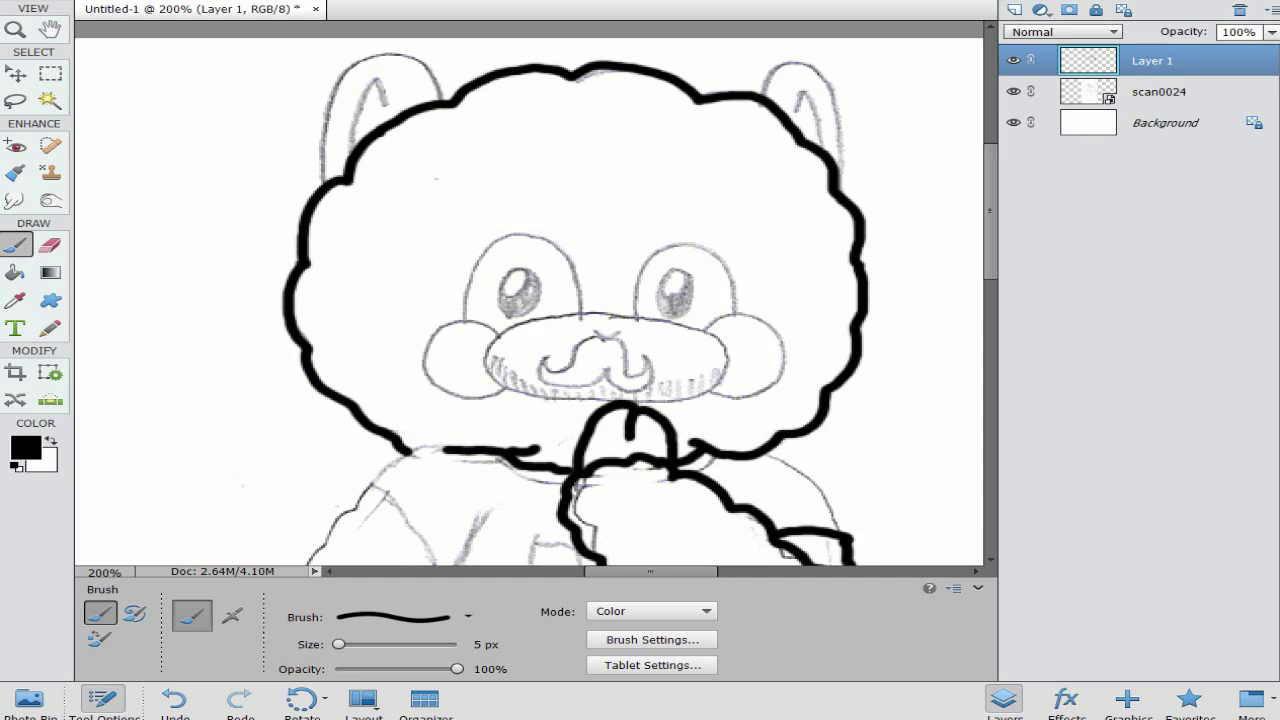
Step: Ink the shirt's collar, shoulders and sleeve edges, including the sleeve fold beside the lowered arm
mouse_move(370, 483)
left_mouse_down()
mouse_move(399, 500)
mouse_move(432, 557)
left_mouse_up()
left_click_drag(496, 456, 564, 484)
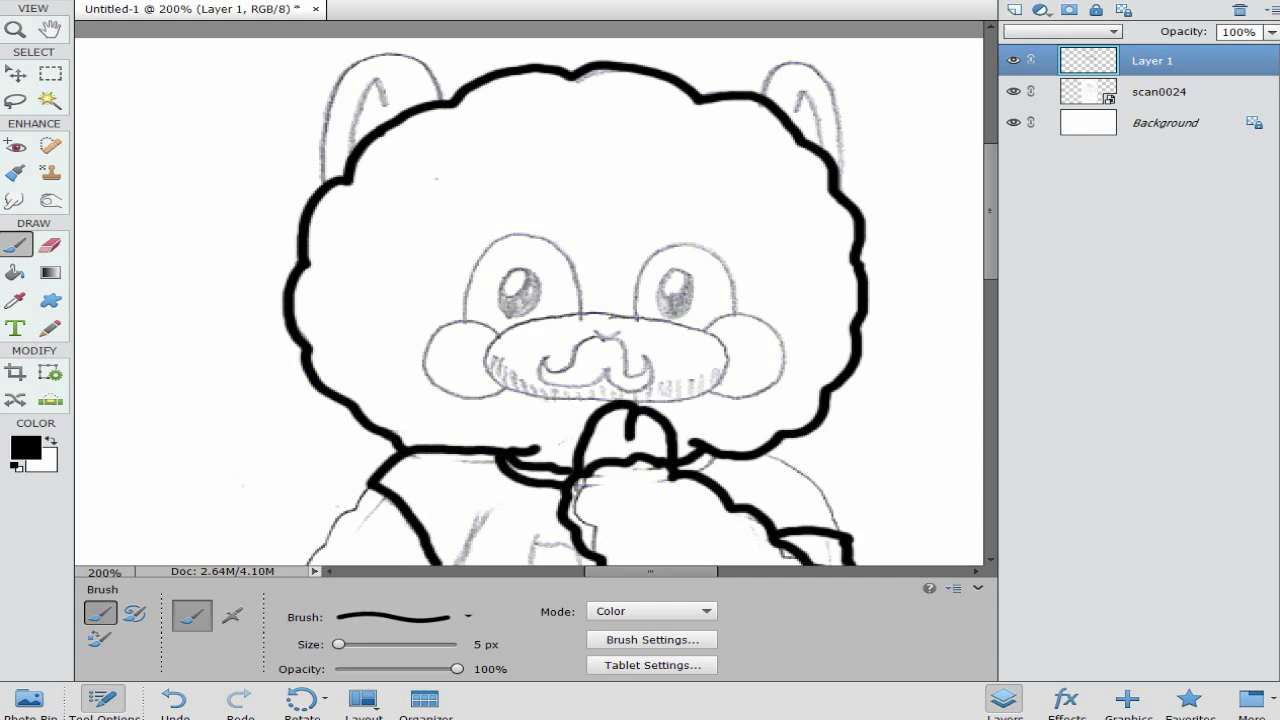
scroll(530, 300, "down", 3)
left_click_drag(772, 317, 810, 337)
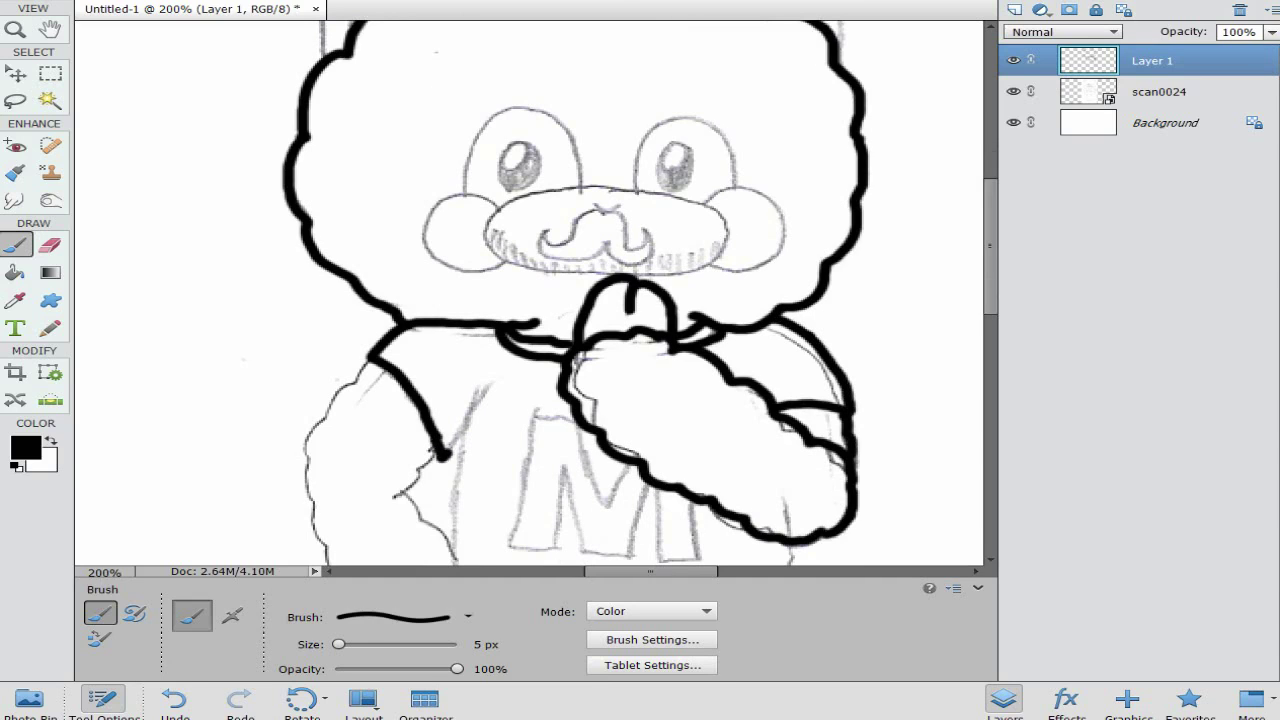
left_click_drag(442, 454, 486, 378)
Step: Ink the lowered arm with its paw, plus the side and hem of the shirt
scroll(530, 300, "down", 4)
left_click_drag(362, 190, 310, 262)
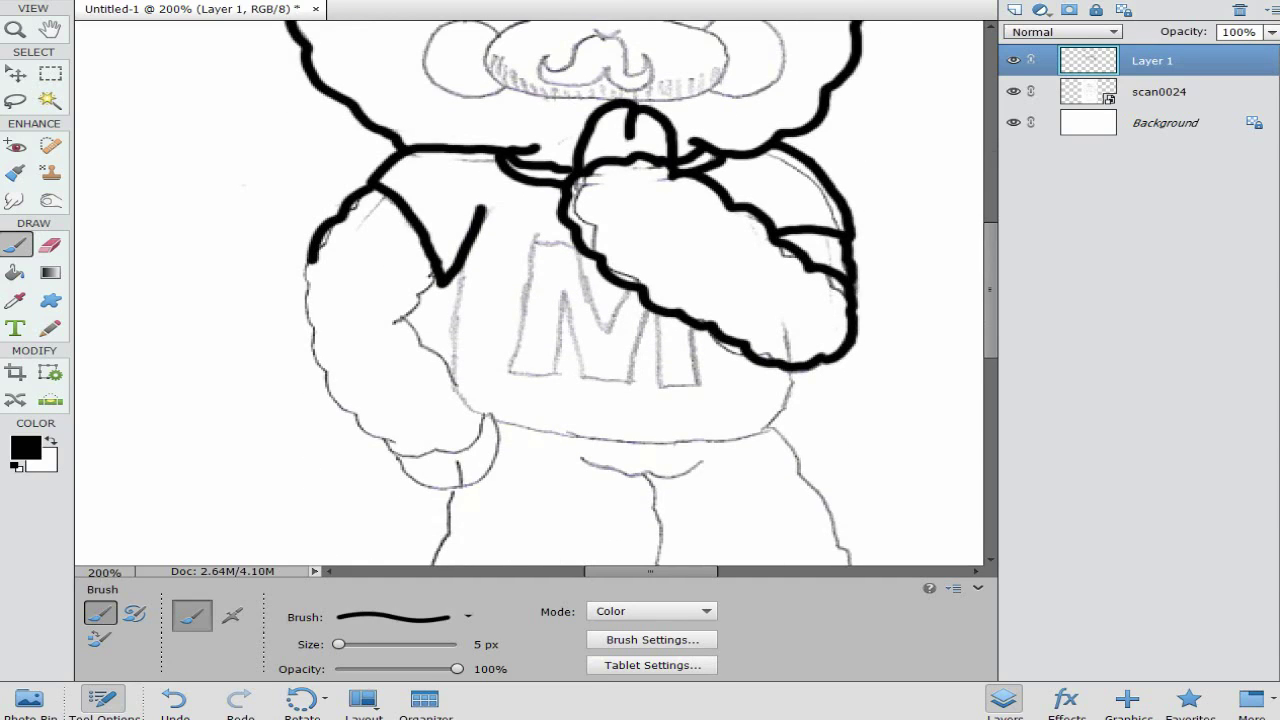
left_click_drag(298, 335, 375, 443)
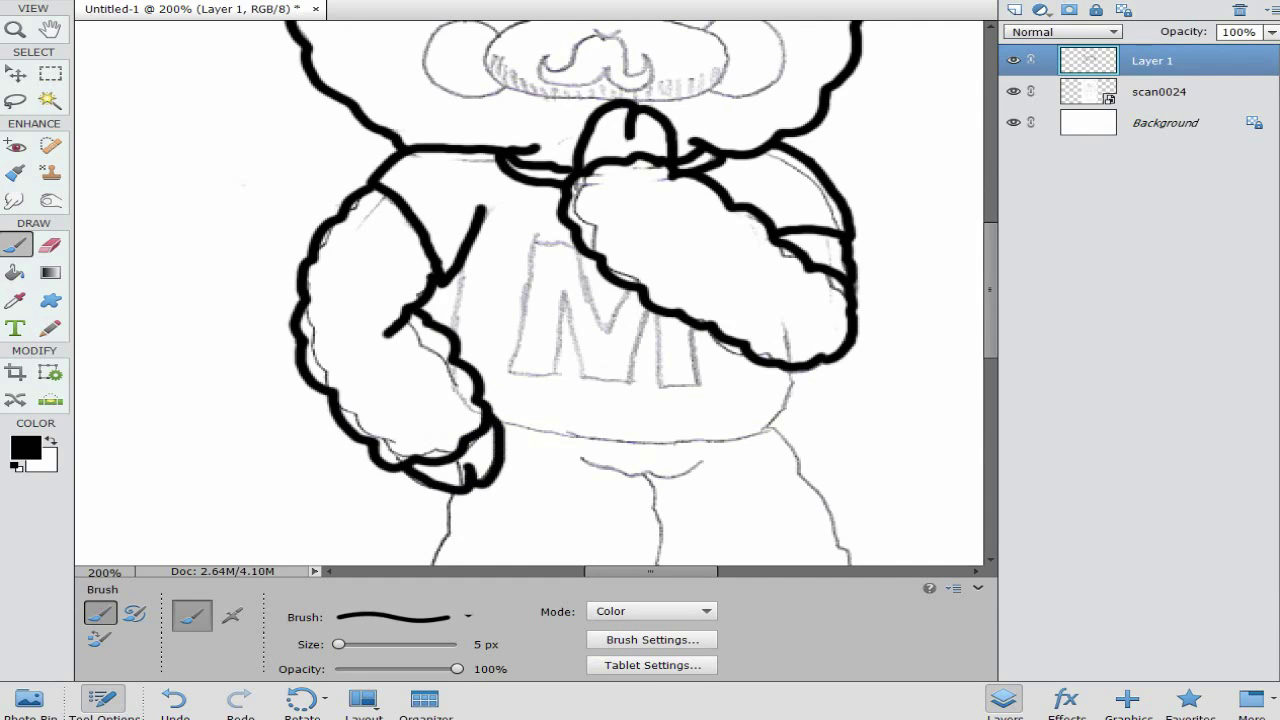
left_click_drag(494, 421, 740, 439)
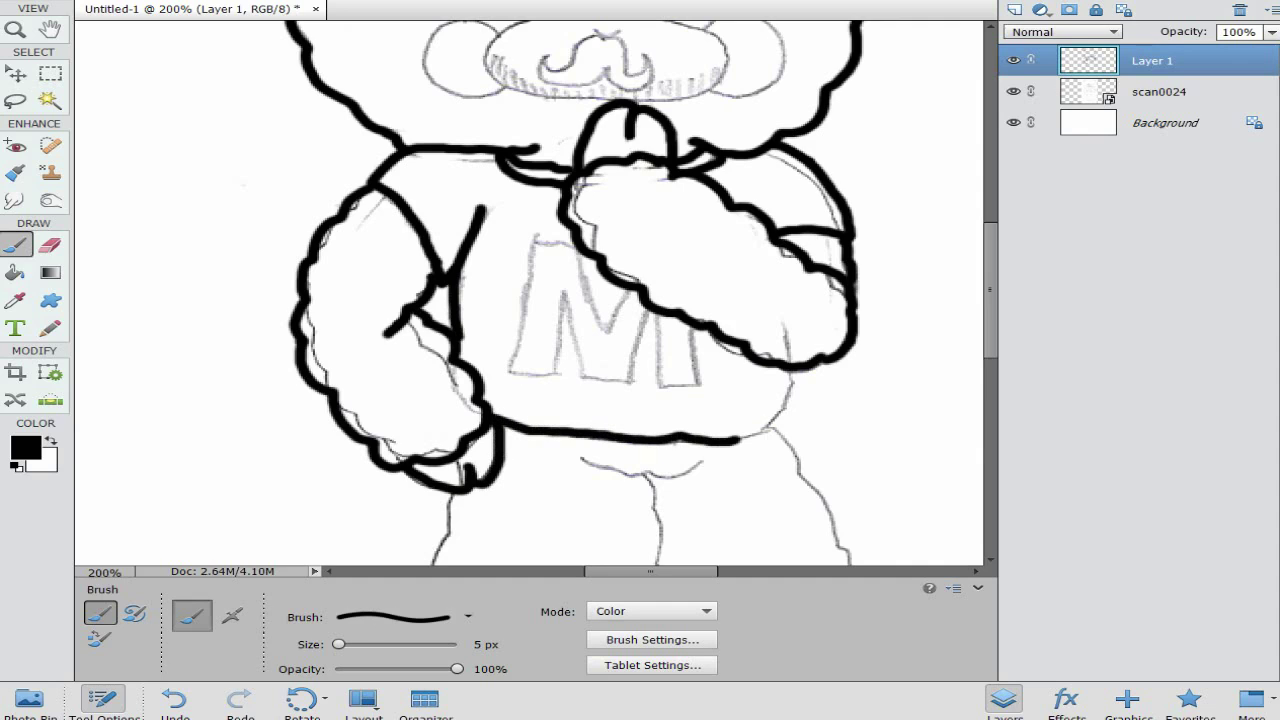
Step: Ink the belly curve and both fluffy legs, including the feet with their toe lines
scroll(530, 300, "down", 5)
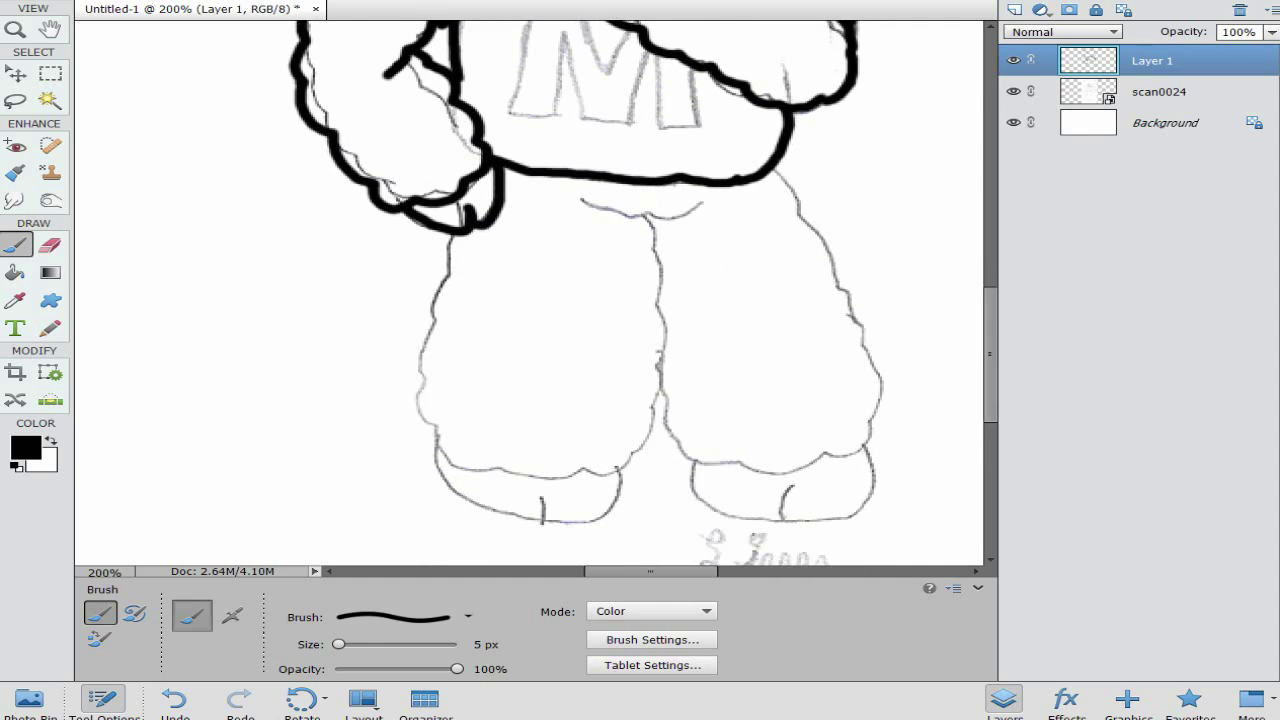
left_click_drag(445, 280, 423, 372)
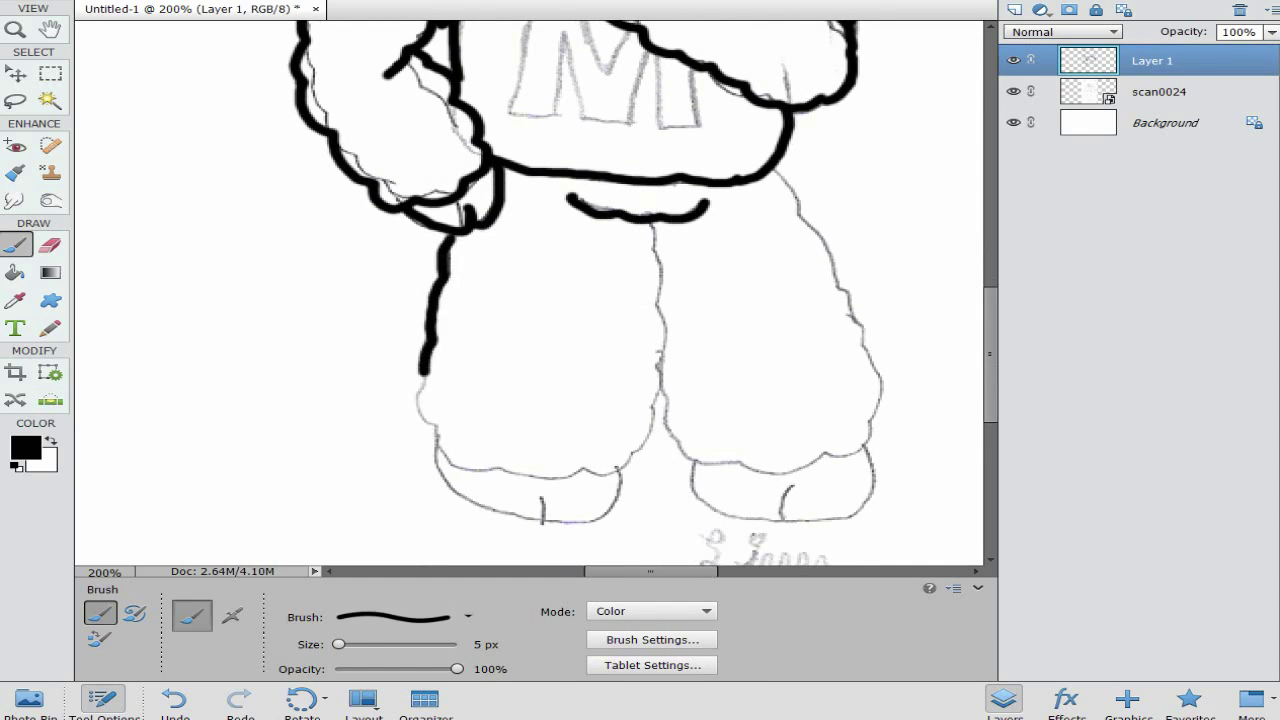
left_click_drag(647, 224, 667, 348)
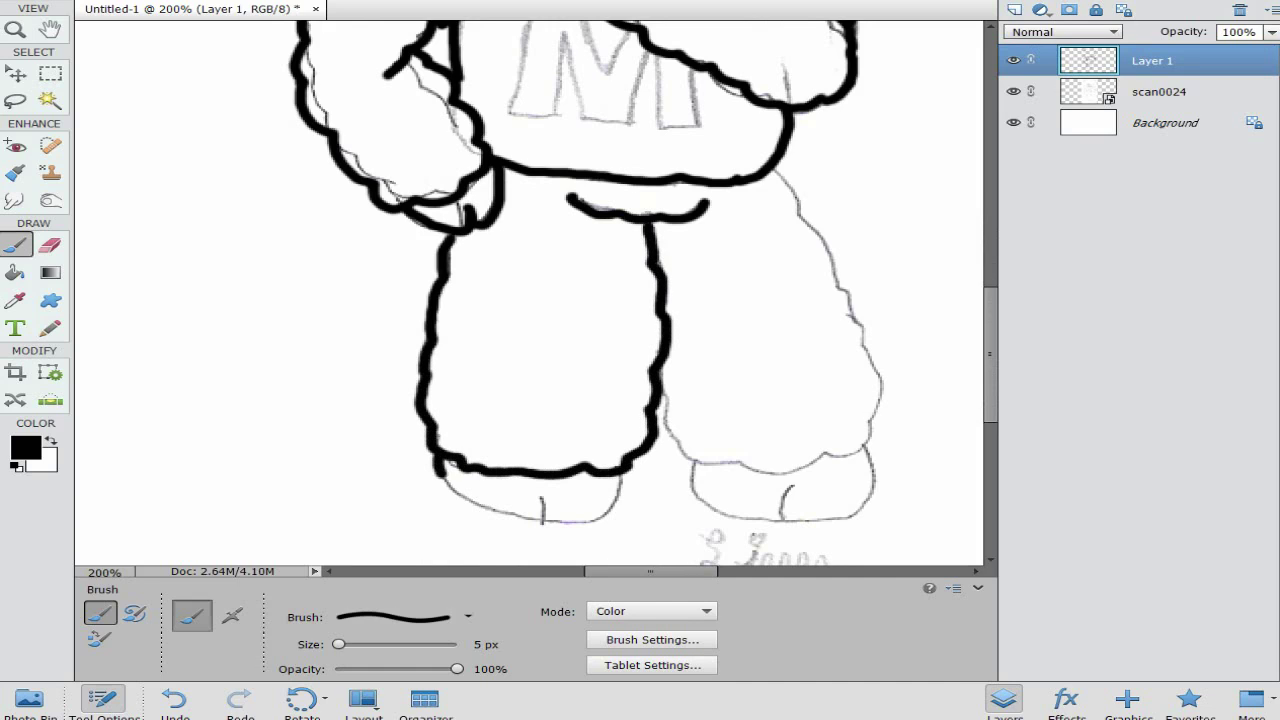
mouse_move(440, 462)
left_mouse_down()
mouse_move(535, 520)
mouse_move(548, 493)
mouse_move(572, 519)
mouse_move(628, 474)
left_mouse_up()
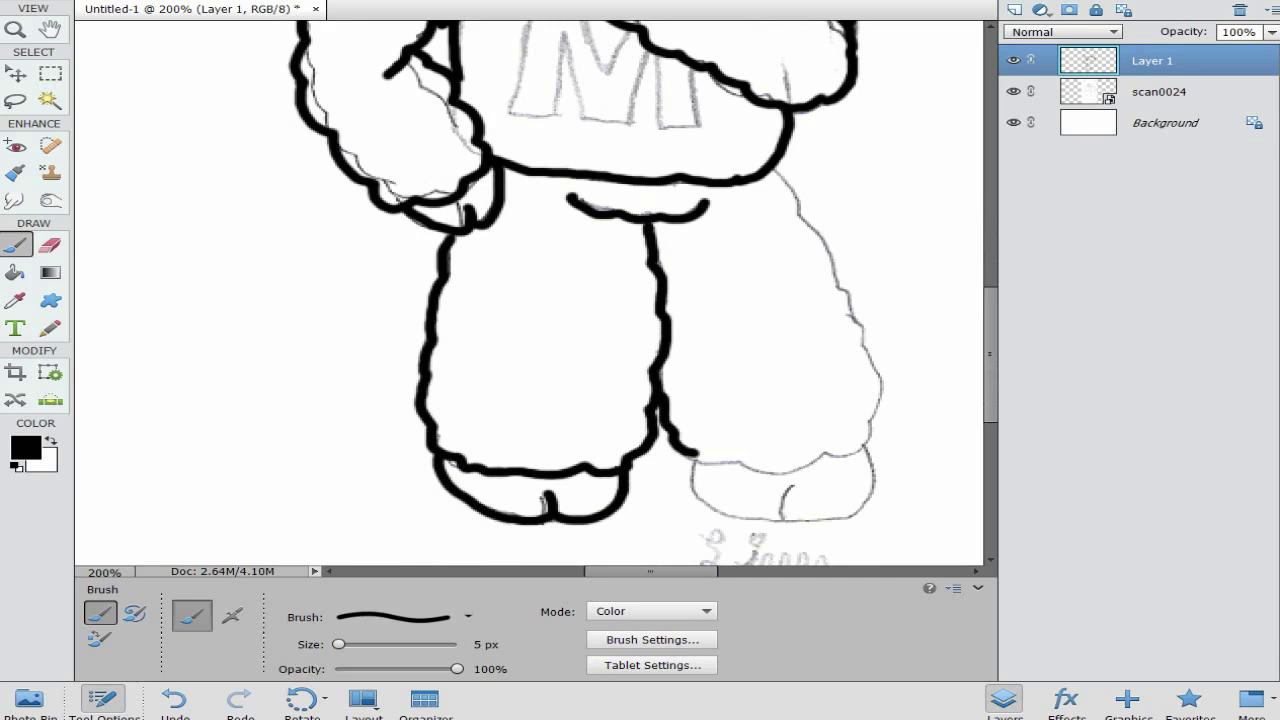
left_click_drag(772, 168, 840, 284)
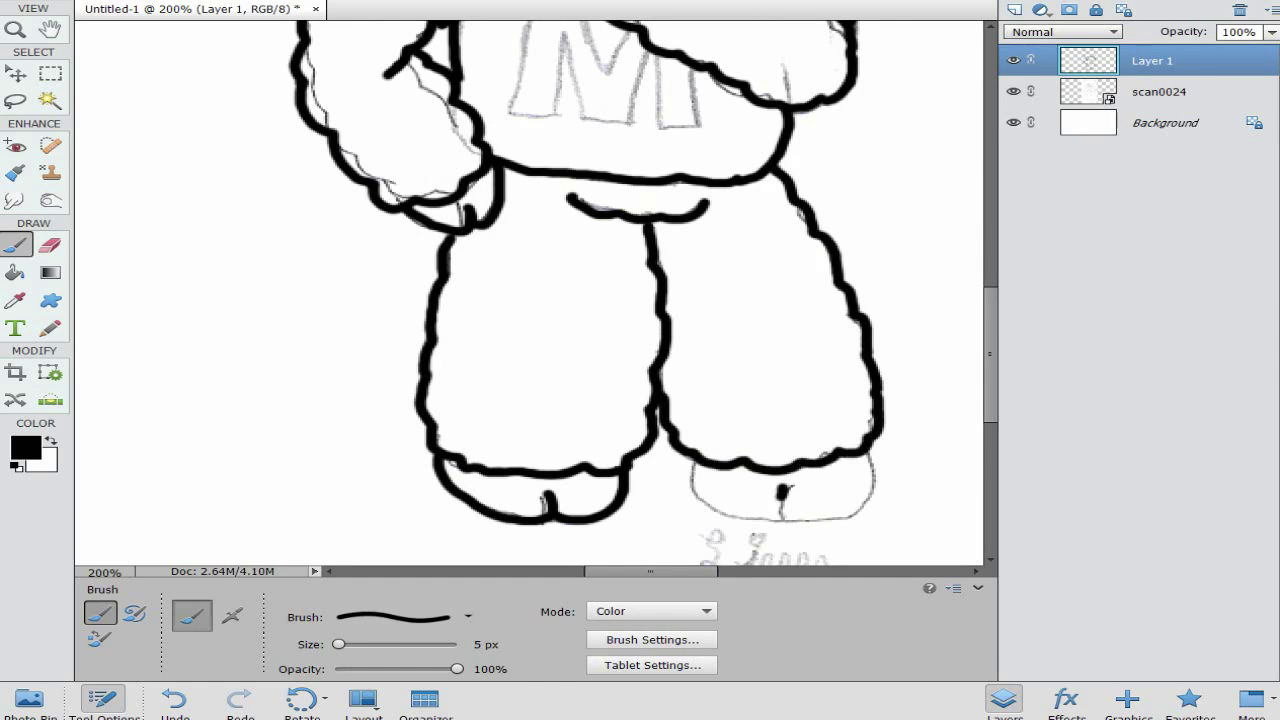
left_click_drag(783, 497, 862, 490)
Step: Ink both ears with their inner lines, redoing the outline of the ear on the image's left
scroll(530, 300, "up", 10)
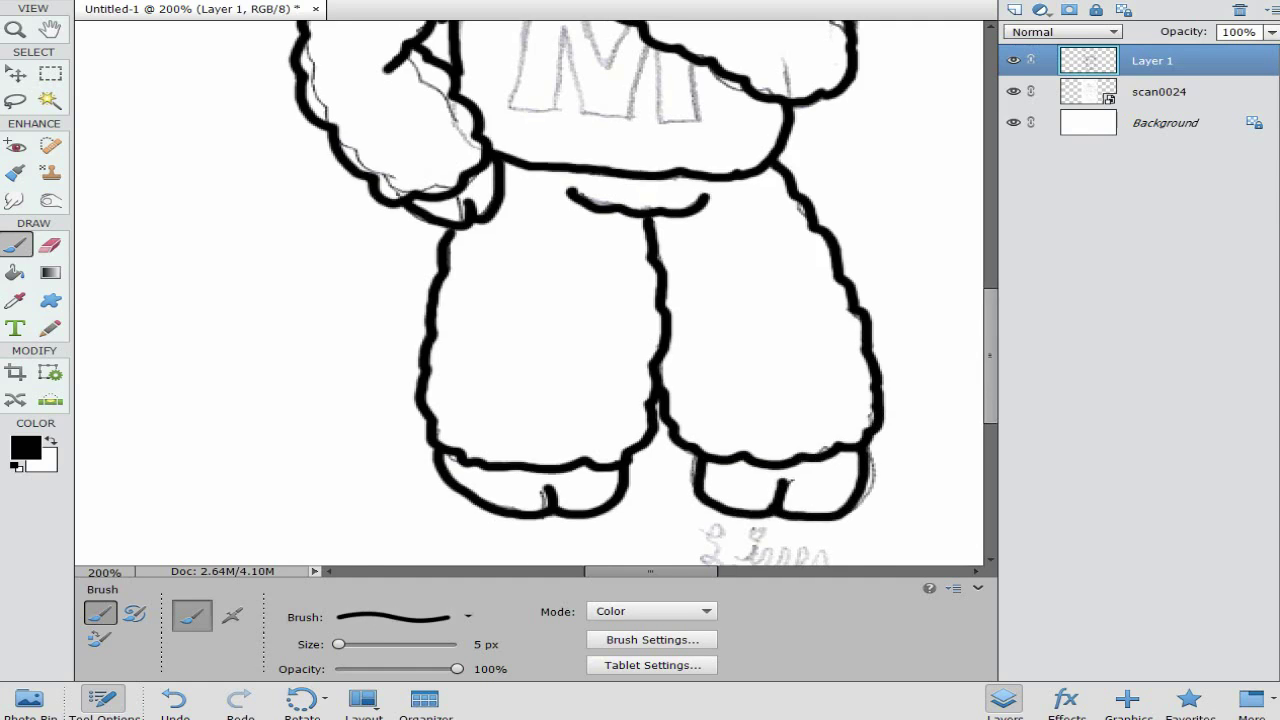
mouse_move(790, 148)
left_mouse_down()
mouse_move(851, 218)
mouse_move(845, 270)
mouse_move(795, 198)
left_mouse_up()
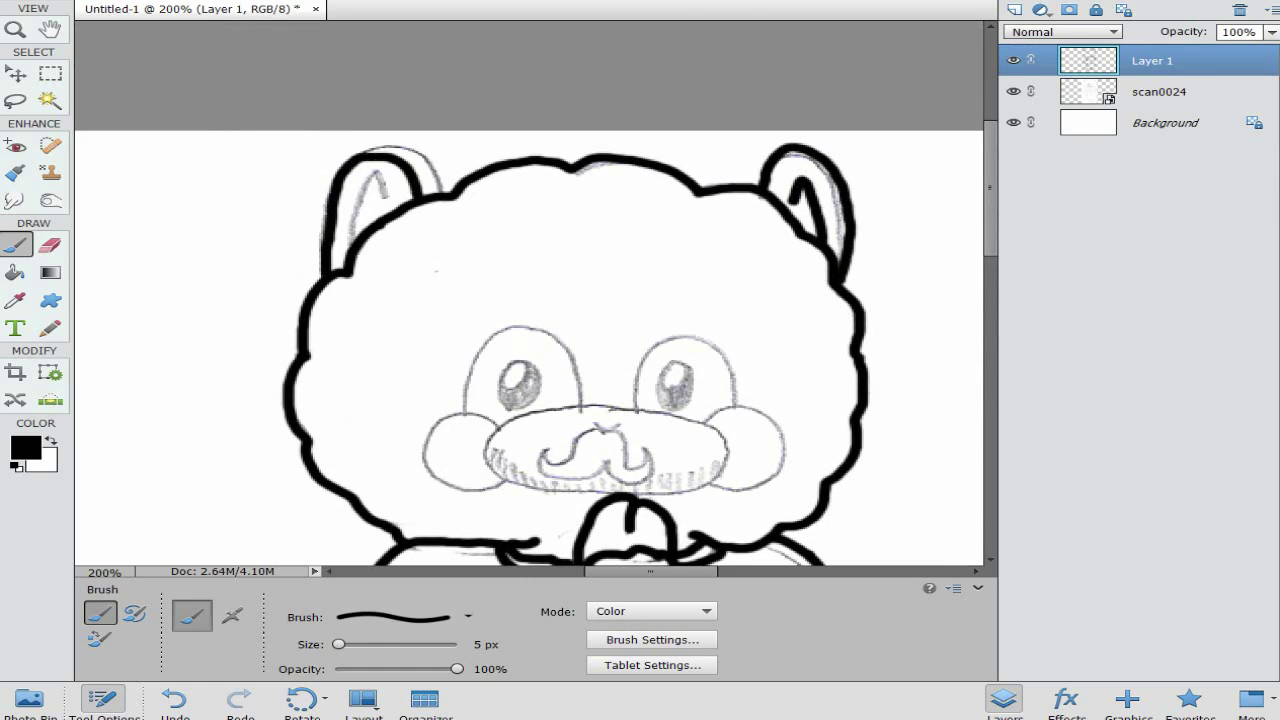
key("ctrl+z")
mouse_move(324, 276)
left_mouse_down()
mouse_move(318, 238)
mouse_move(428, 158)
mouse_move(433, 167)
left_mouse_up()
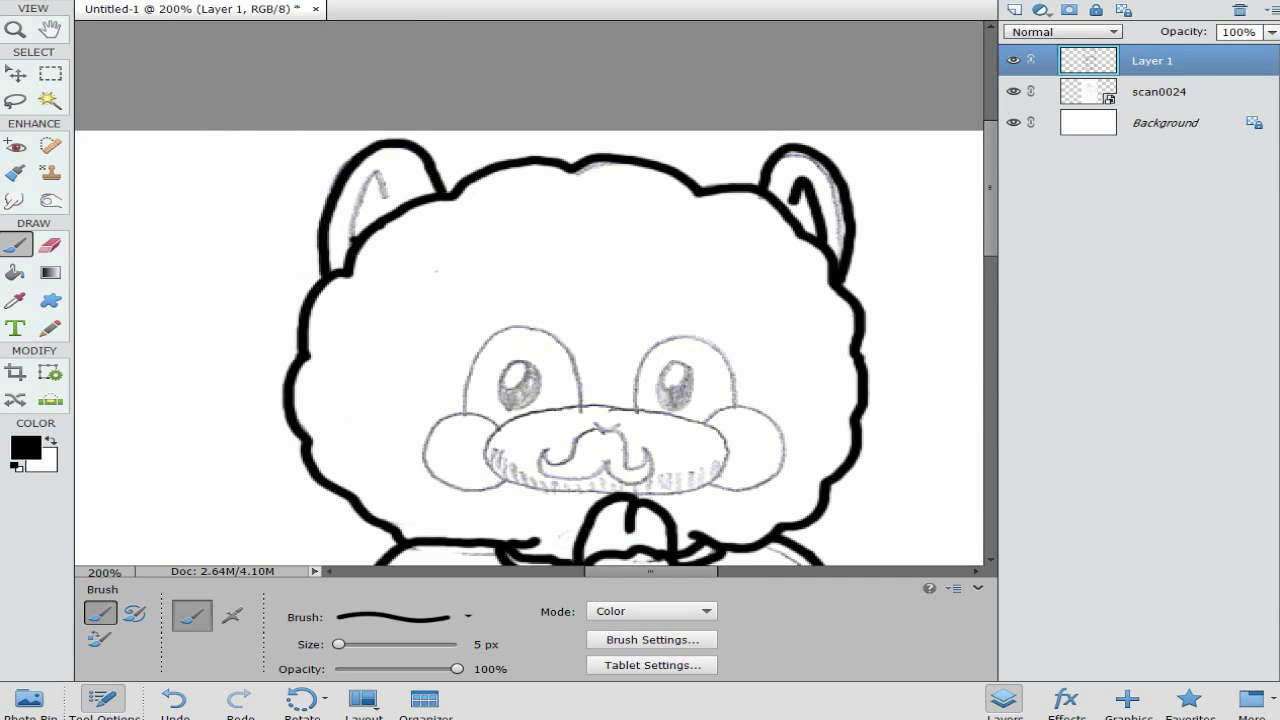
left_click_drag(348, 240, 394, 206)
Step: Trace the oval muzzle outline with the 3 px brush
left_click(468, 617)
left_click(415, 467)
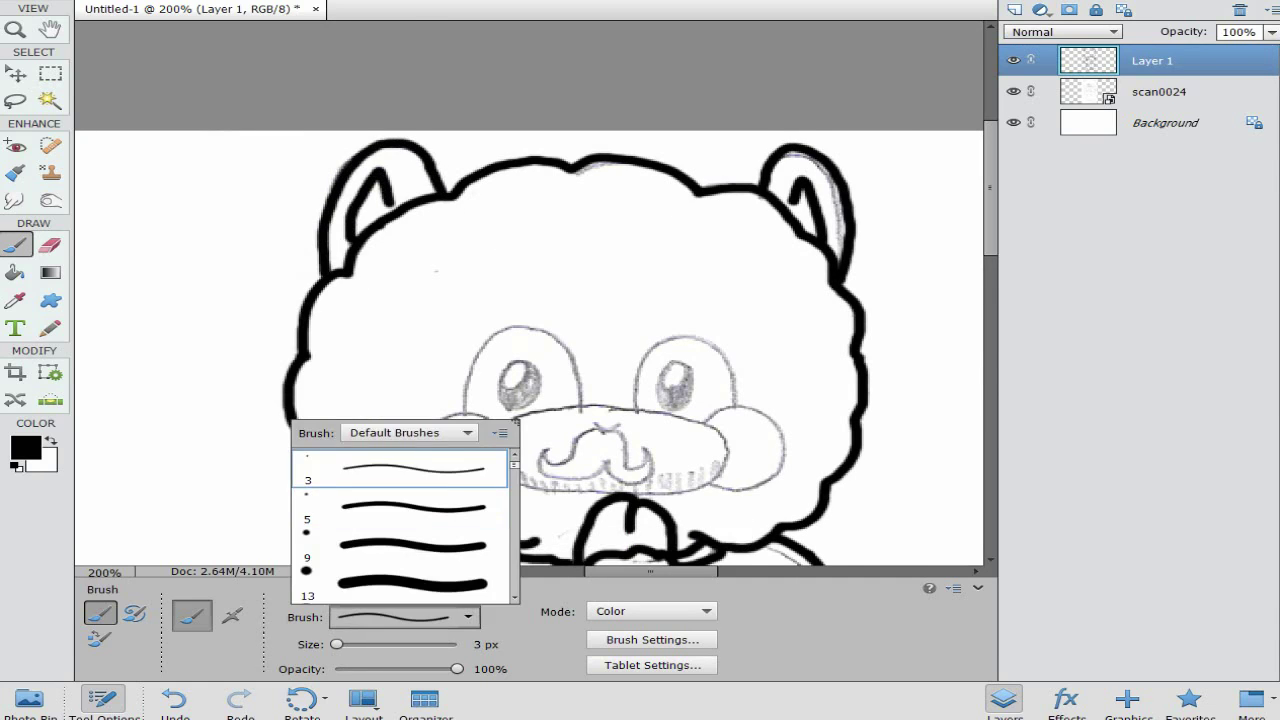
left_click_drag(990, 190, 990, 223)
key("ctrl+plus")
key("ctrl+plus")
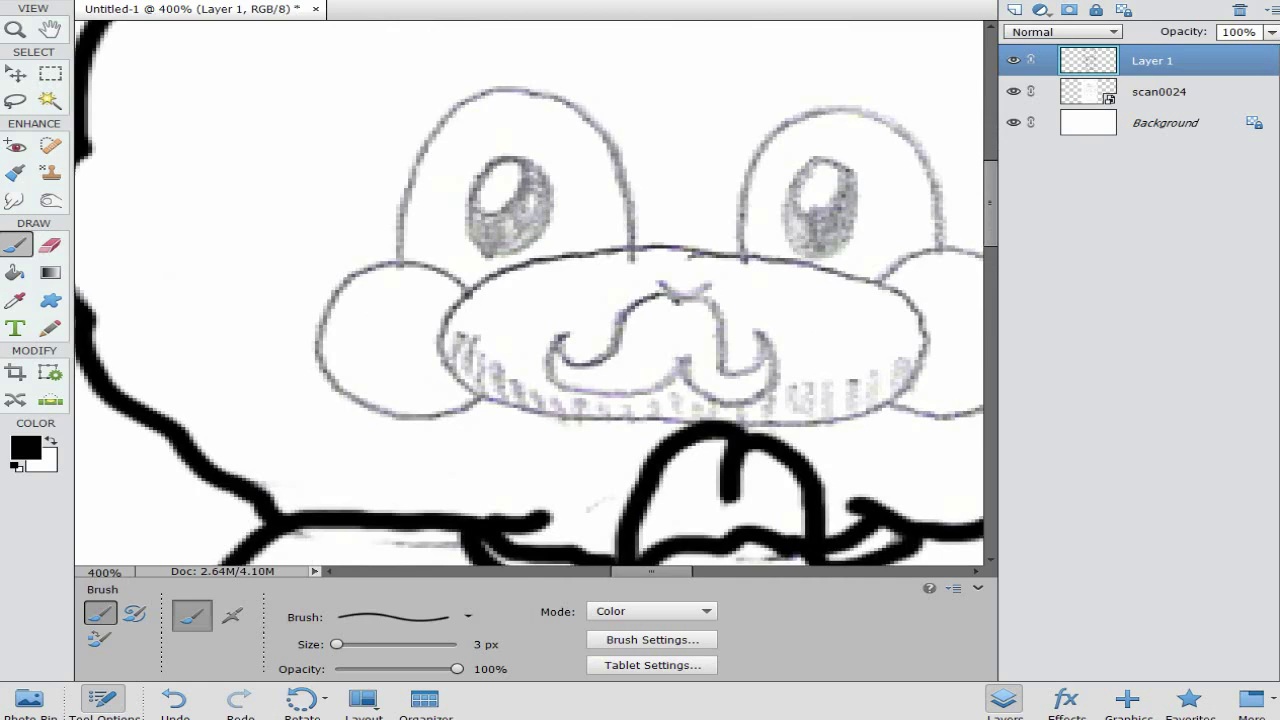
mouse_move(492, 274)
left_mouse_down()
mouse_move(447, 357)
mouse_move(507, 402)
mouse_move(622, 417)
mouse_move(834, 422)
mouse_move(897, 389)
mouse_move(919, 329)
mouse_move(917, 312)
mouse_move(752, 257)
mouse_move(526, 262)
left_mouse_up()
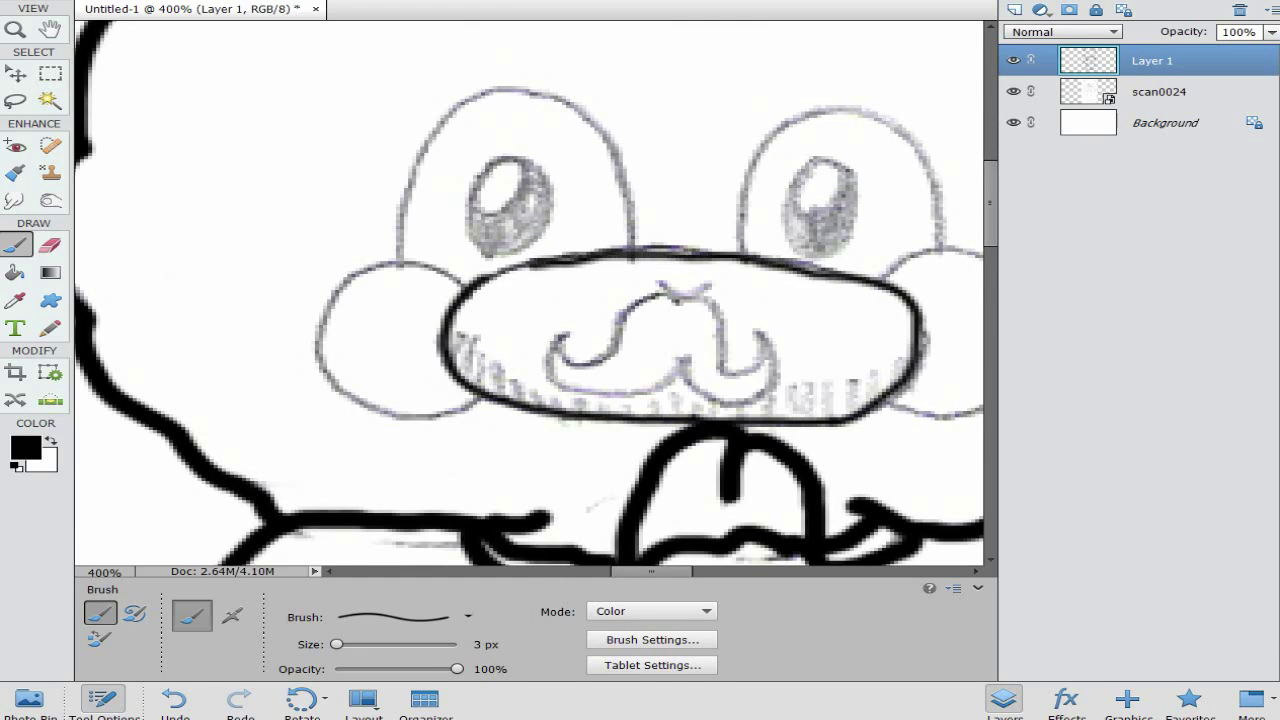
Step: Ink the nose mark, the curled moustache and the short shading lines along the muzzle's lower edge
left_click_drag(658, 280, 711, 287)
mouse_move(625, 312)
left_mouse_down()
mouse_move(556, 340)
mouse_move(775, 402)
mouse_move(732, 370)
left_mouse_up()
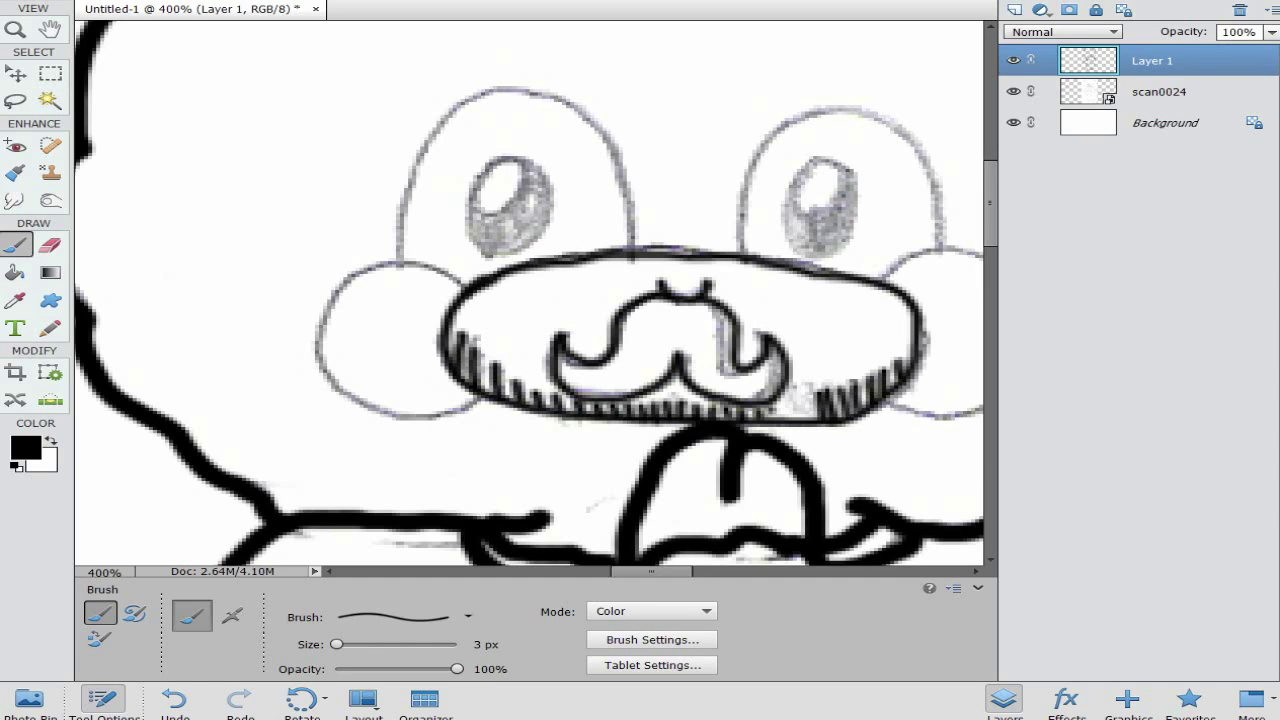
Step: Ink the two round cheeks and the arched outlines of both eyes
mouse_move(440, 272)
left_mouse_down()
mouse_move(345, 402)
mouse_move(478, 405)
left_mouse_up()
scroll(530, 292, "right", 3)
mouse_move(665, 278)
left_mouse_down()
mouse_move(822, 310)
mouse_move(686, 408)
left_mouse_up()
mouse_move(522, 255)
left_mouse_down()
mouse_move(642, 125)
mouse_move(728, 250)
left_mouse_up()
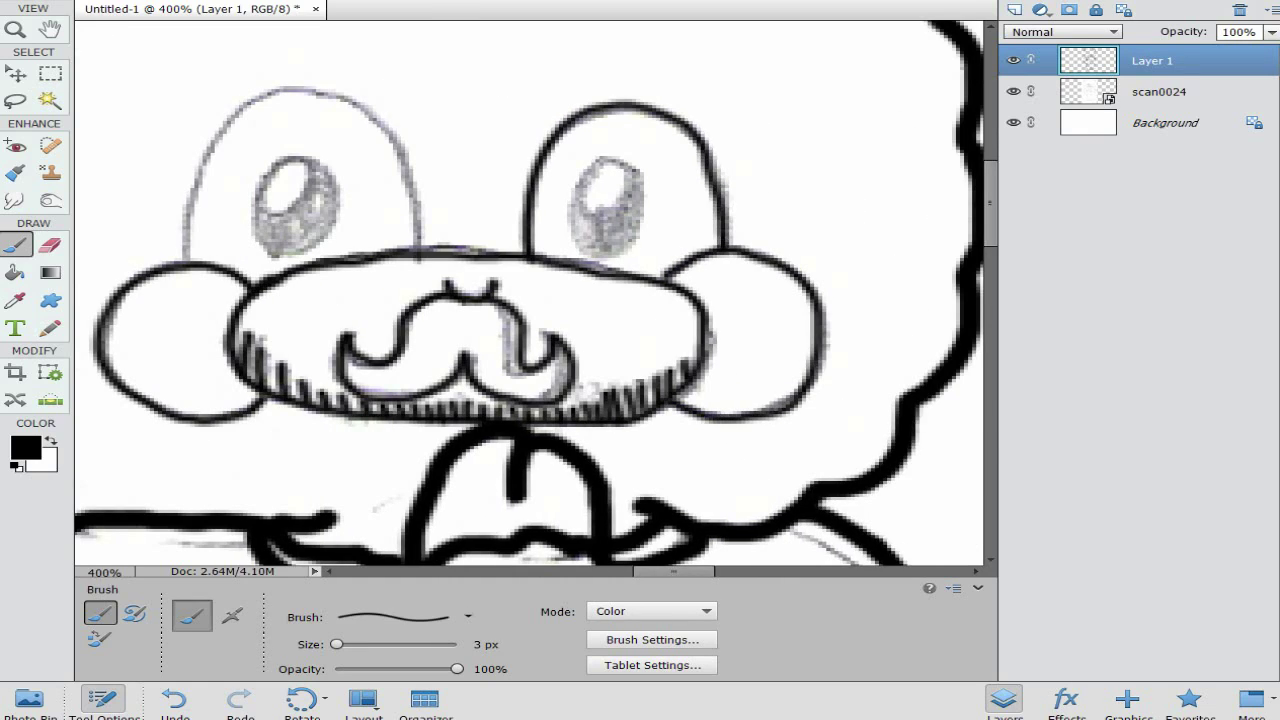
mouse_move(182, 258)
left_mouse_down()
mouse_move(240, 112)
mouse_move(418, 240)
left_mouse_up()
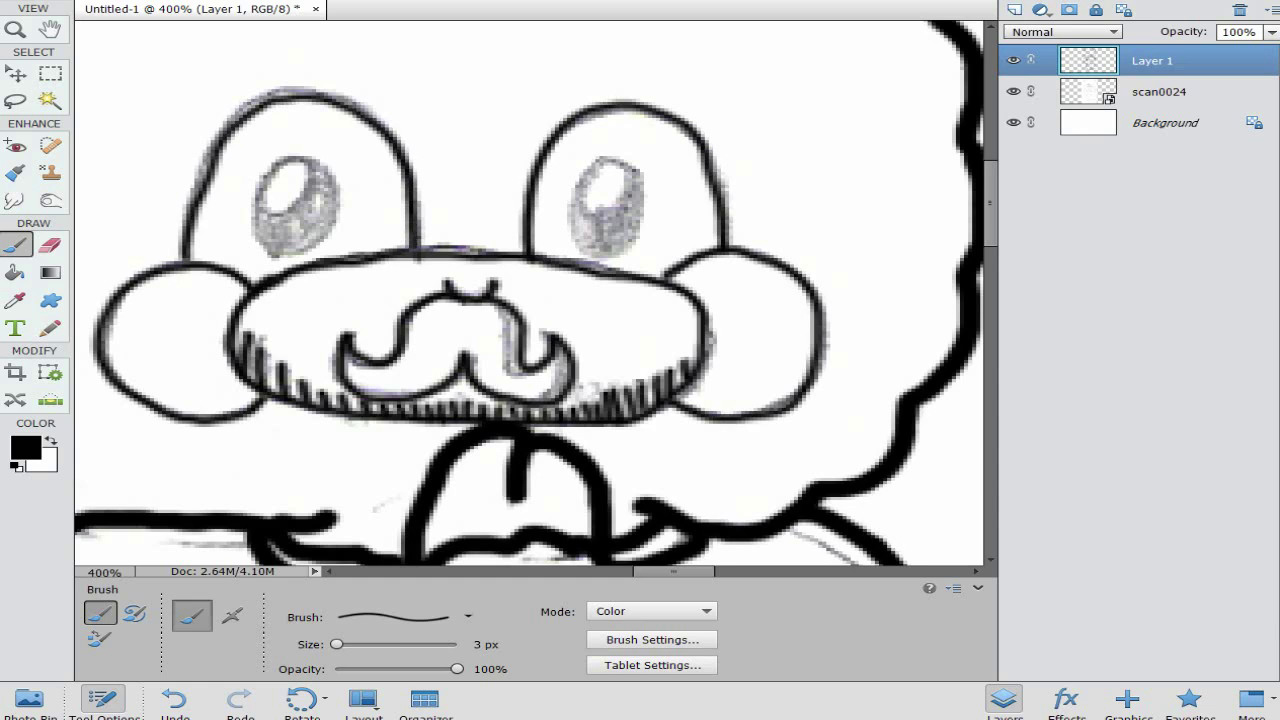
Step: Fill both pupils with solid black using the 13 px brush
left_click(468, 616)
left_click(414, 584)
left_click_drag(608, 182, 616, 208)
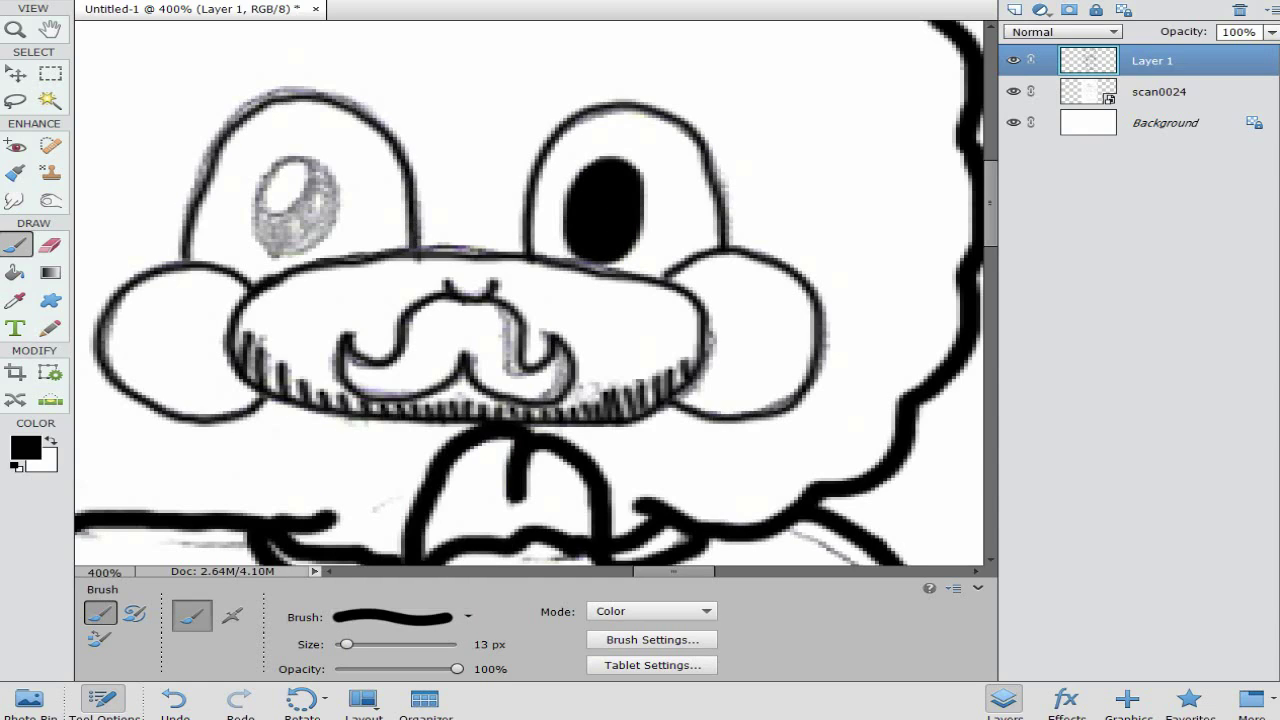
mouse_move(300, 165)
left_mouse_down()
mouse_move(268, 212)
mouse_move(320, 215)
left_mouse_up()
Step: Paint white highlights in both pupils on a new layer with a 9 px brush
left_click(50, 440)
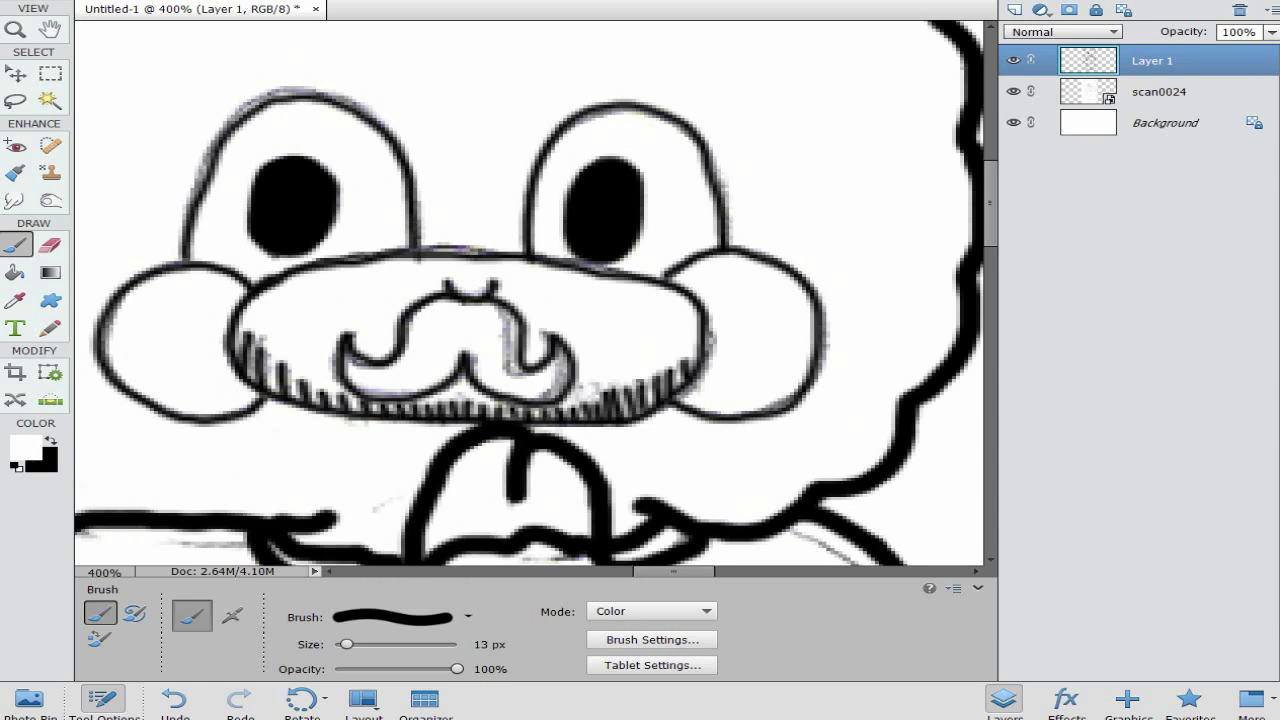
left_click(1014, 10)
left_click(468, 616)
left_click(414, 547)
left_click(594, 192)
left_click_drag(592, 190, 604, 224)
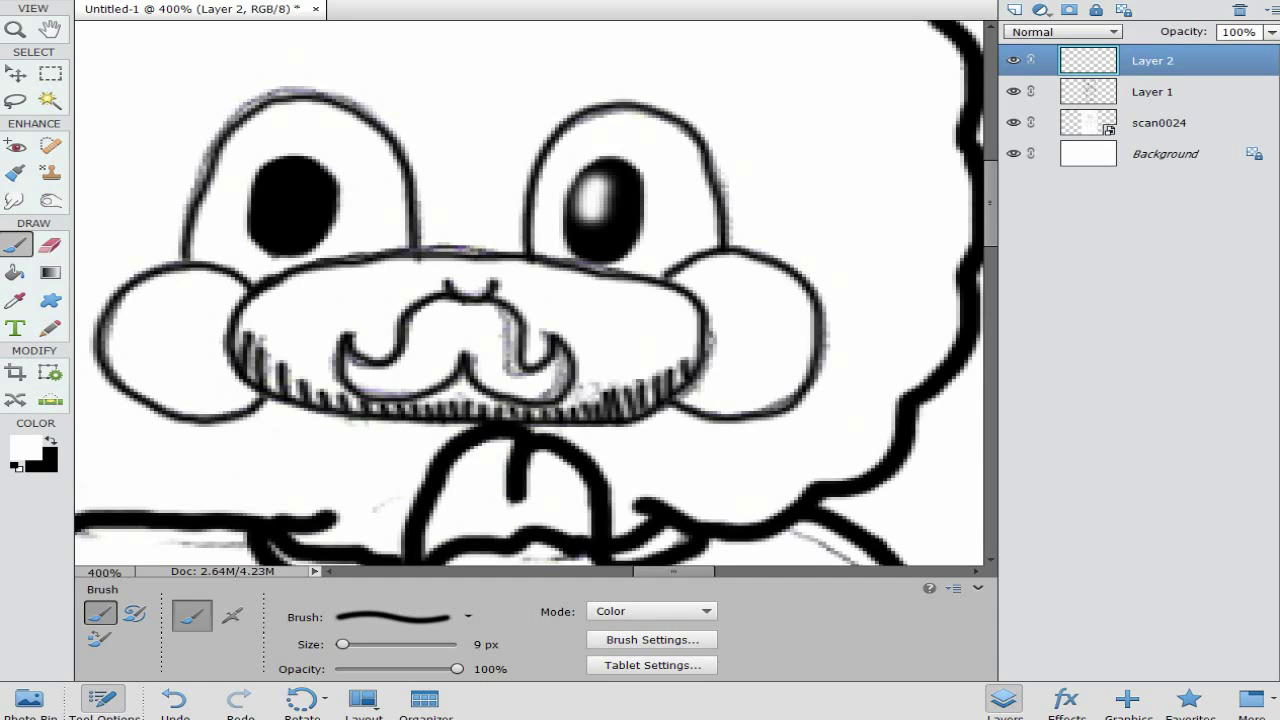
left_click_drag(286, 172, 262, 218)
Step: Merge the highlight layer with Layer 1
left_click(1142, 91, "ctrl")
right_click(1142, 91)
left_click(1197, 377)
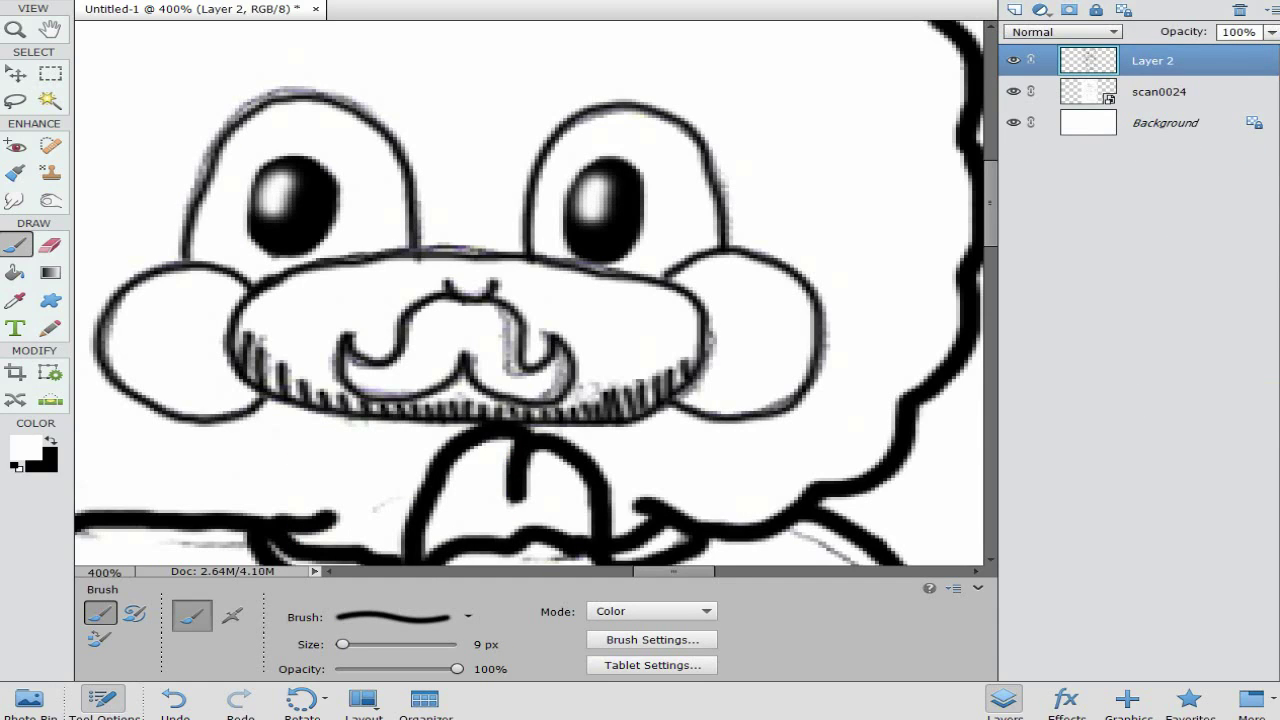
Step: Outline the block lettering on the shirt in black with the 5 px brush
key("x")
left_click(467, 616)
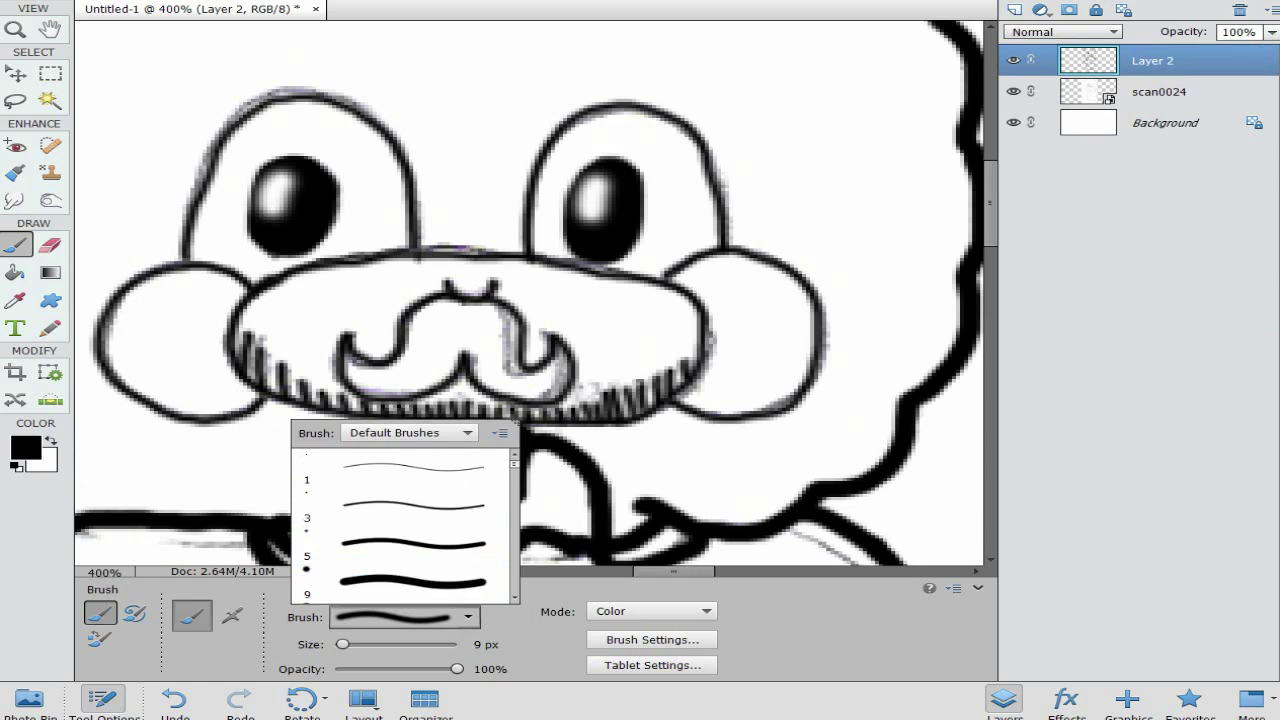
left_click(413, 543)
left_click_drag(990, 203, 990, 303)
mouse_move(332, 88)
left_mouse_down()
mouse_move(265, 352)
mouse_move(392, 266)
mouse_move(540, 352)
mouse_move(632, 378)
mouse_move(648, 264)
mouse_move(405, 104)
mouse_move(452, 222)
mouse_move(505, 226)
mouse_move(532, 190)
left_mouse_up()
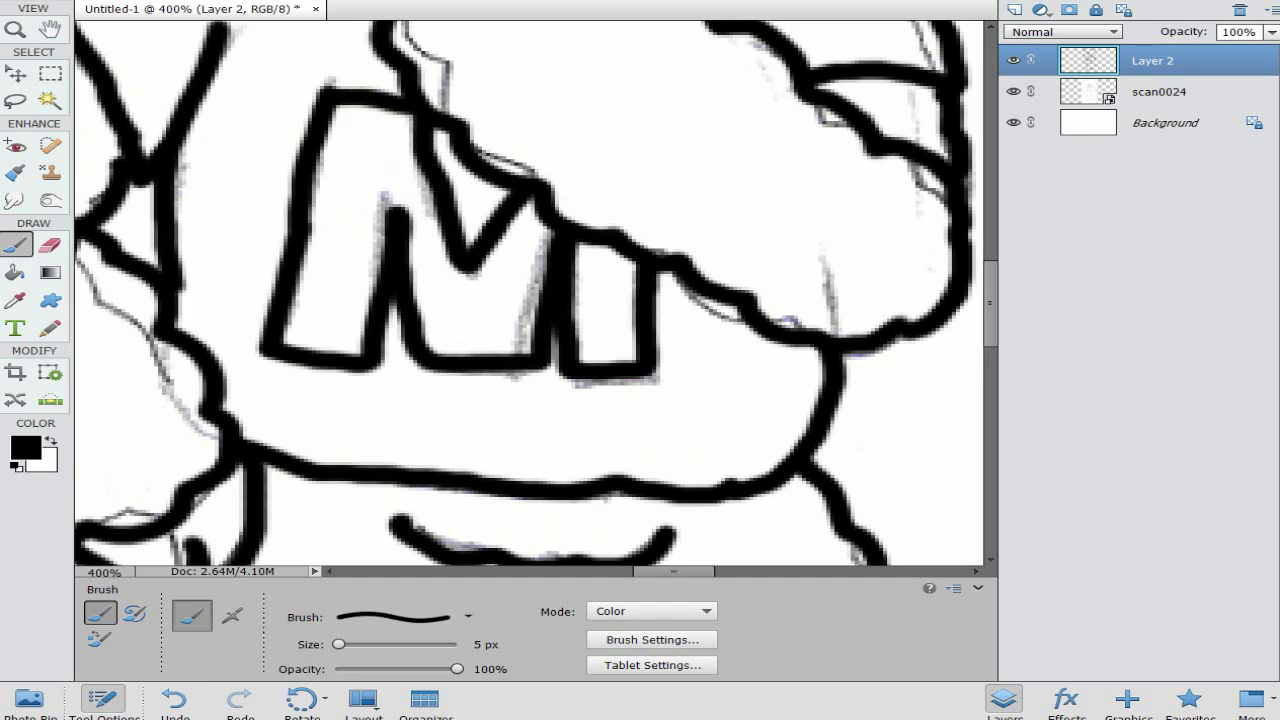
Step: Hide the scan0024 layer and add a new layer directly beneath the line art on Layer 2
key("ctrl+minus")
key("ctrl+minus")
key("ctrl+minus")
left_click_drag(990, 300, 990, 275)
left_click(1013, 91)
left_click(1014, 10)
left_click_drag(1152, 61, 1152, 106)
Step: Set the foreground colour to bright pink
left_click(26, 448)
left_click(487, 193)
left_click(390, 184)
left_click(646, 129)
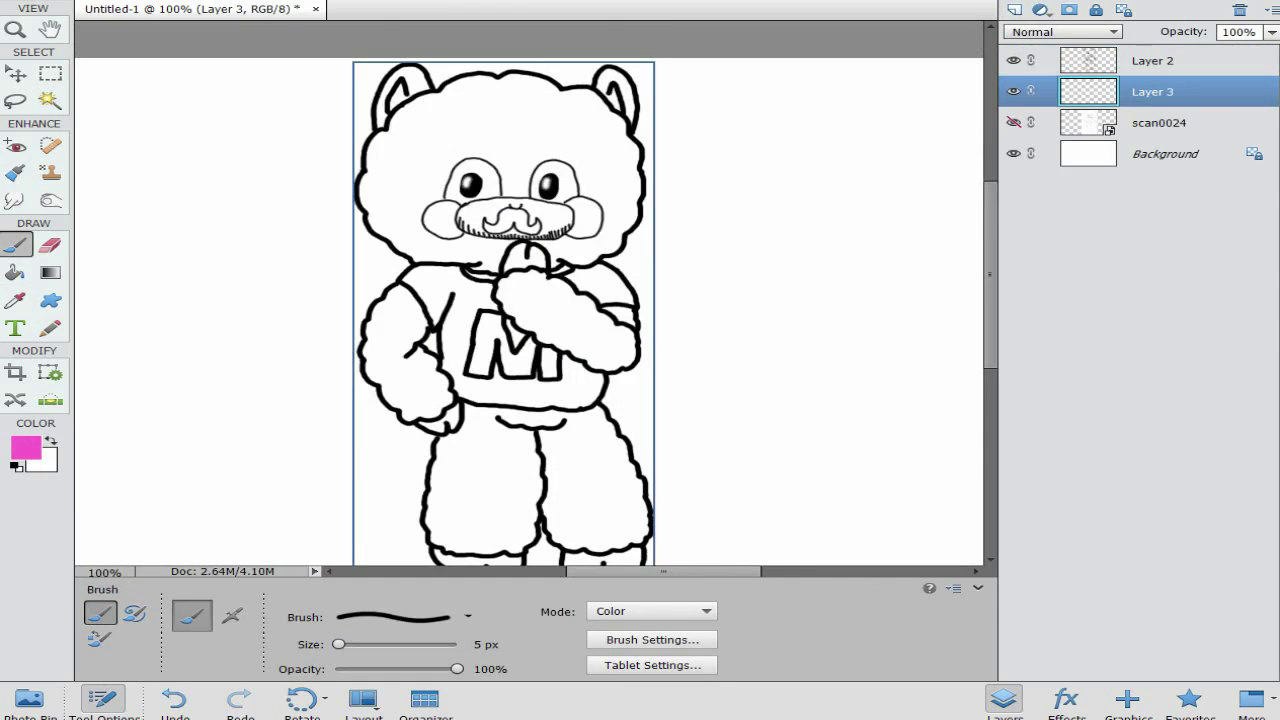
Step: Fill the bear's moustache with bright pink on Layer 3 using the 5 px brush
key("ctrl+plus")
key("ctrl+plus")
key("ctrl+plus")
key("ctrl+plus")
scroll(529, 293, "up", 5)
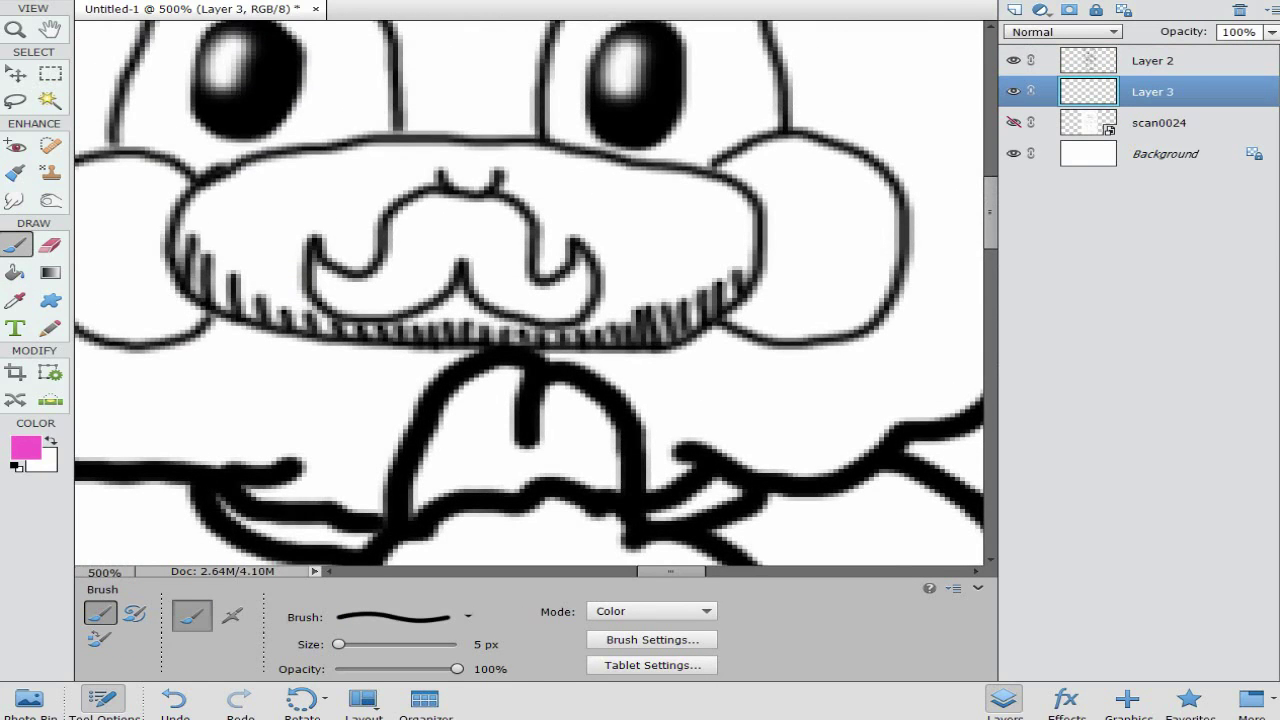
mouse_move(306, 258)
left_mouse_down()
mouse_move(350, 300)
mouse_move(420, 292)
mouse_move(458, 252)
left_mouse_up()
mouse_move(566, 300)
left_mouse_down()
mouse_move(584, 258)
mouse_move(505, 295)
mouse_move(470, 270)
mouse_move(515, 225)
mouse_move(415, 205)
mouse_move(465, 240)
left_mouse_up()
Step: Set the foreground colour to light pink #faa4e1 and paint along the inner edges of both cheeks
left_click(25, 447)
left_click(291, 177)
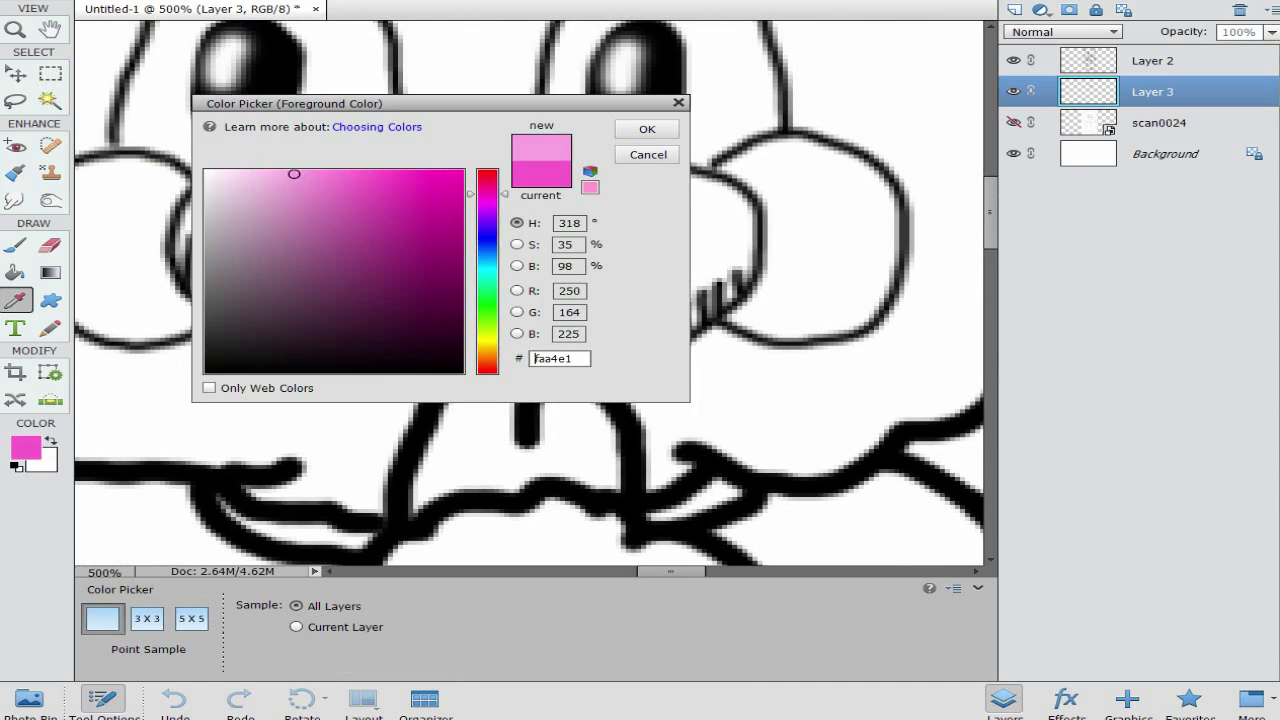
left_click(646, 126)
mouse_move(726, 168)
left_mouse_down()
mouse_move(766, 292)
mouse_move(736, 322)
left_mouse_up()
mouse_move(180, 180)
left_mouse_down()
mouse_move(150, 258)
mouse_move(190, 312)
mouse_move(140, 335)
mouse_move(95, 328)
left_mouse_up()
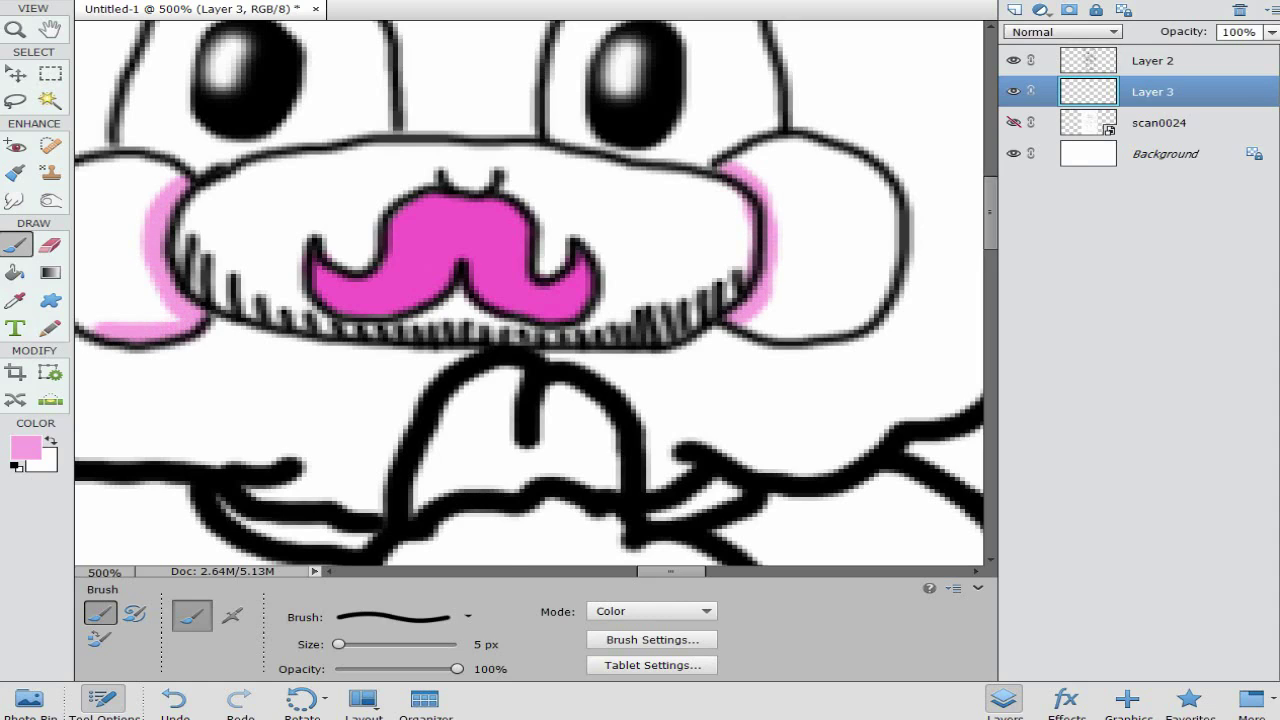
Step: Enlarge the brush to 13 px and fill both cheeks completely with light pink
left_click(468, 616)
scroll(405, 520, "down", 1)
left_click(410, 538)
left_click(410, 500)
mouse_move(740, 160)
left_mouse_down()
mouse_move(880, 190)
mouse_move(860, 320)
mouse_move(800, 265)
left_mouse_up()
left_click_drag(790, 195, 835, 265)
key("e")
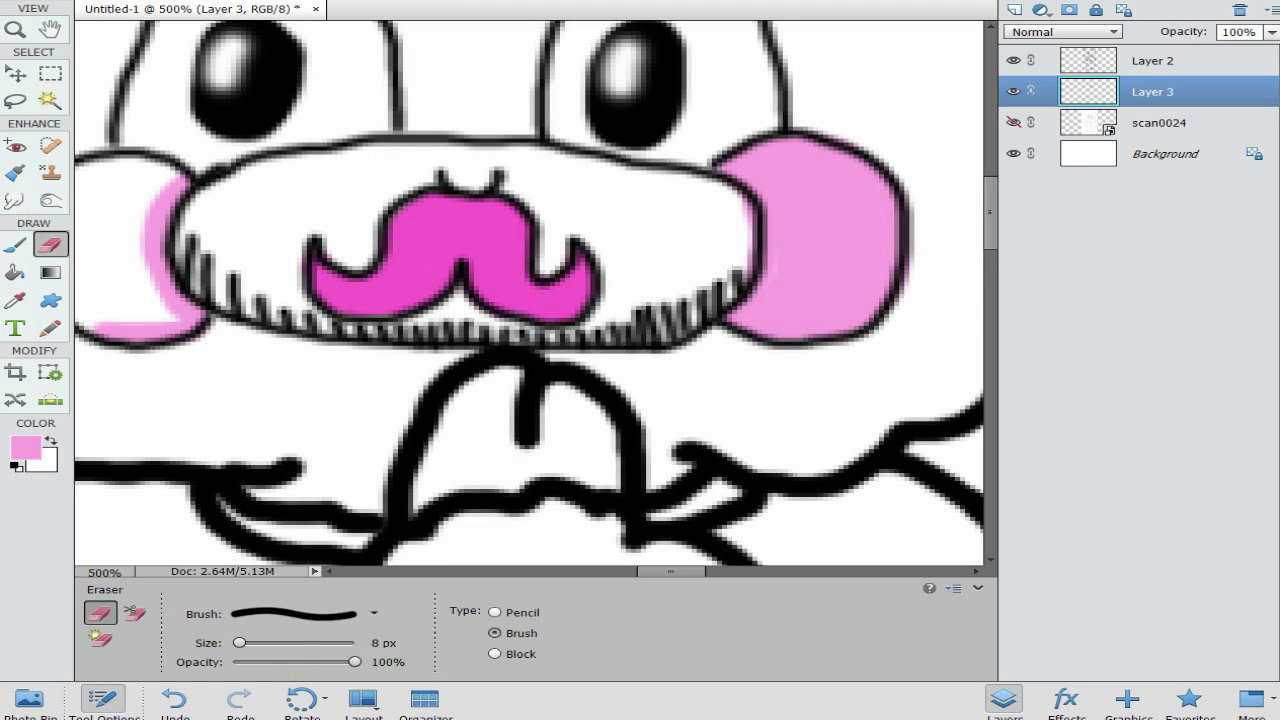
key("b")
scroll(529, 292, "left", 4)
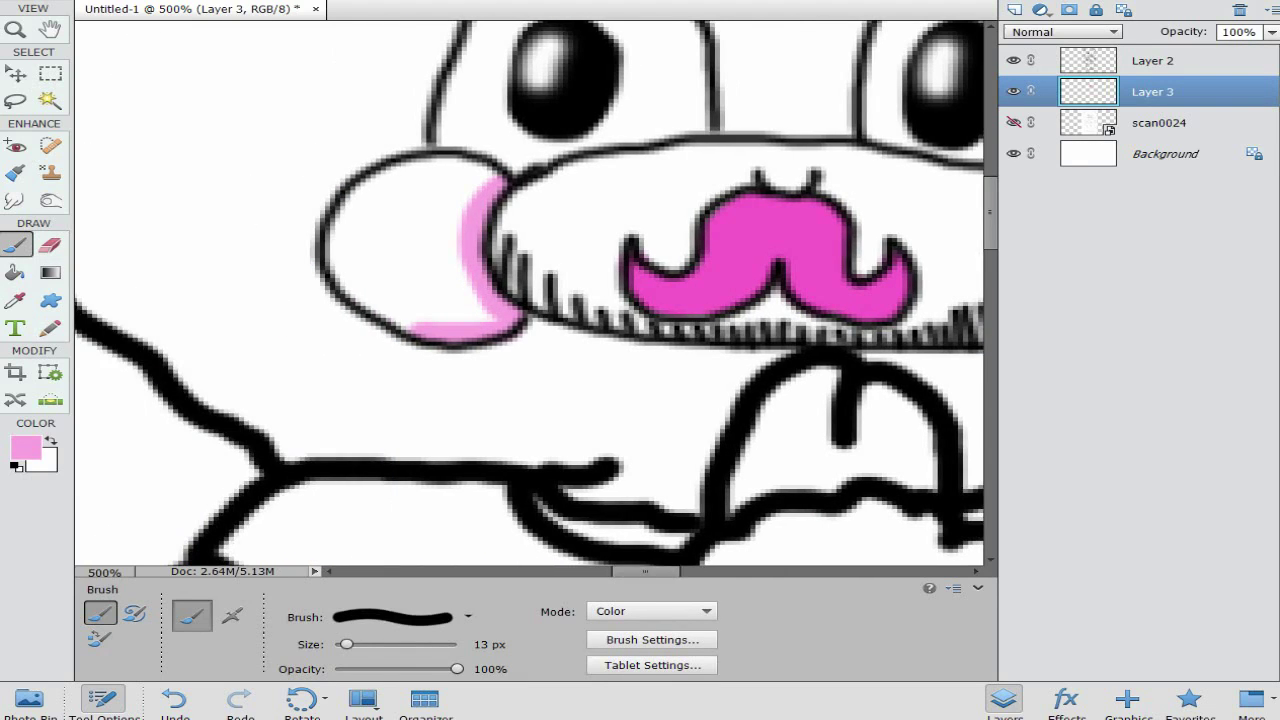
mouse_move(486, 195)
left_mouse_down()
mouse_move(362, 212)
mouse_move(430, 318)
mouse_move(430, 245)
left_mouse_up()
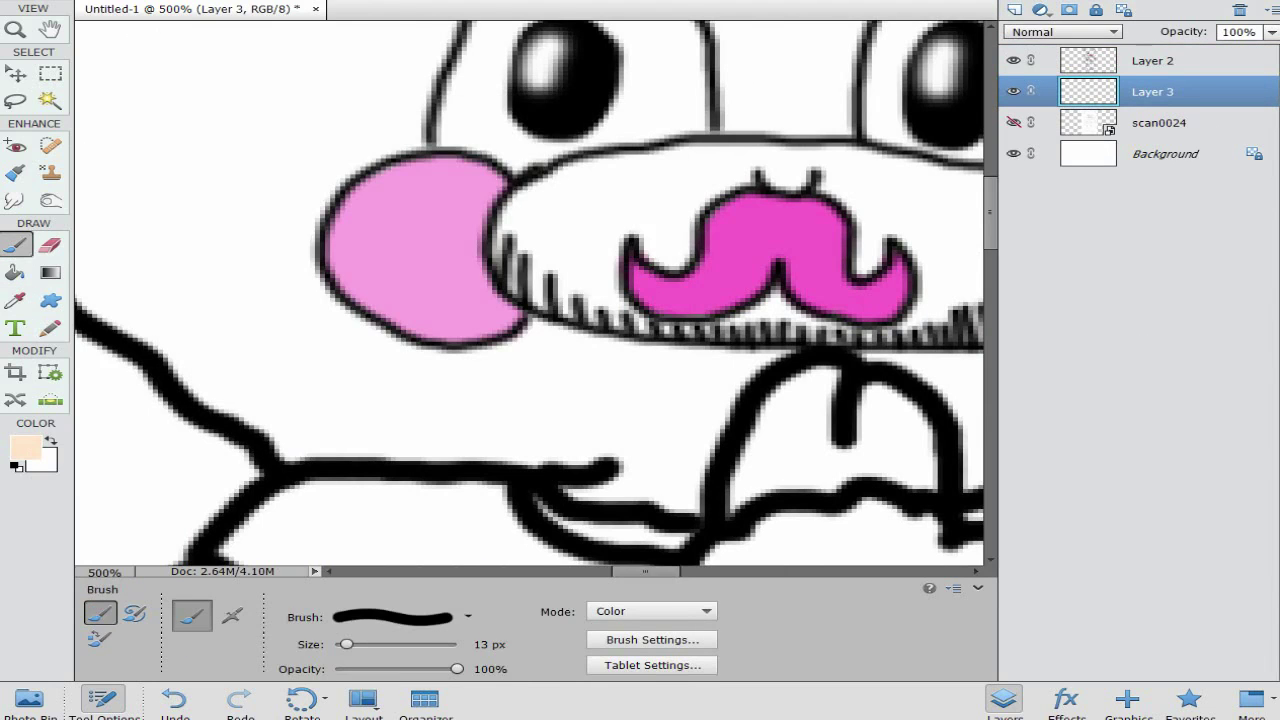
Step: Paint the bear's left-hand eye patch and the adjoining part of the muzzle peach with the 13 px brush
mouse_move(536, 182)
left_mouse_down()
mouse_move(467, 144)
mouse_move(486, 56)
mouse_move(556, 44)
mouse_move(680, 230)
mouse_move(590, 255)
mouse_move(520, 390)
mouse_move(620, 410)
left_mouse_up()
scroll(486, 56, "up", 3)
scroll(556, 44, "up", 2)
left_click_drag(730, 430, 822, 440)
left_click_drag(618, 285, 690, 365)
Step: Hide the Background layer and fill the rest of the muzzle and the other eye patch with peach
left_click(1014, 154)
mouse_move(660, 300)
left_mouse_down()
mouse_move(728, 285)
mouse_move(850, 290)
left_mouse_up()
scroll(530, 300, "right", 5)
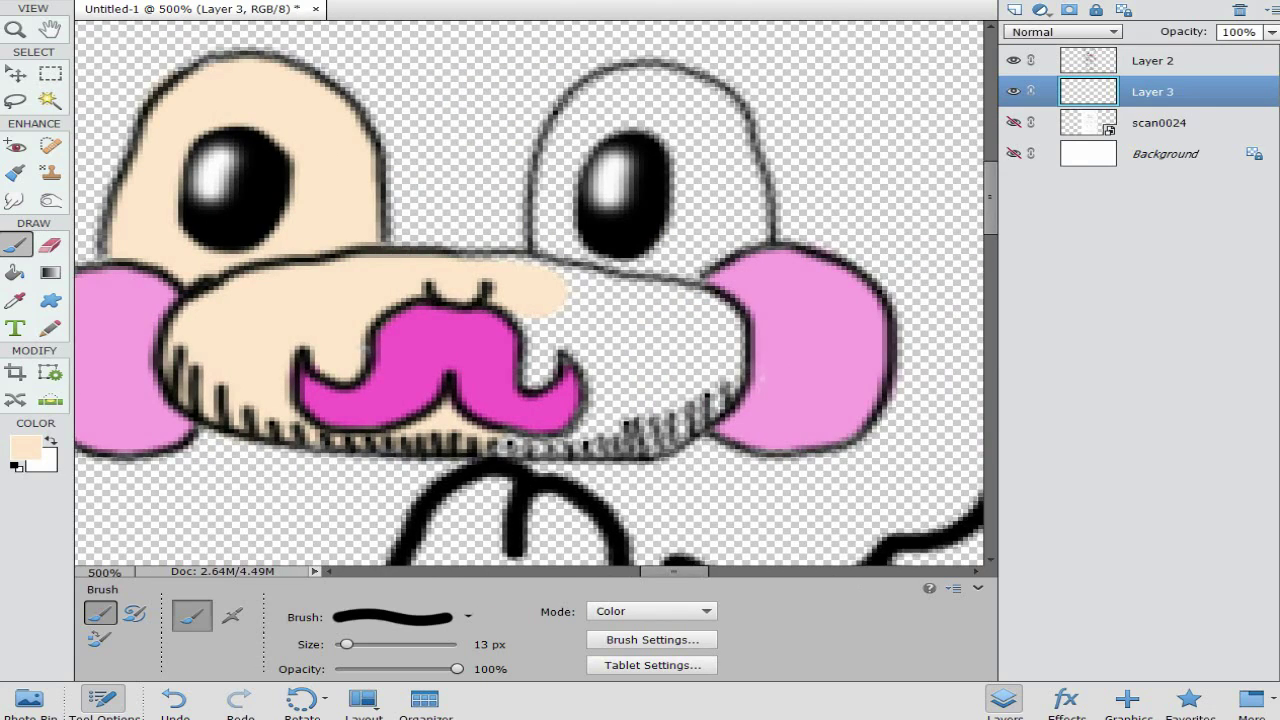
mouse_move(550, 285)
left_mouse_down()
mouse_move(700, 290)
mouse_move(600, 100)
mouse_move(750, 190)
mouse_move(640, 150)
left_mouse_up()
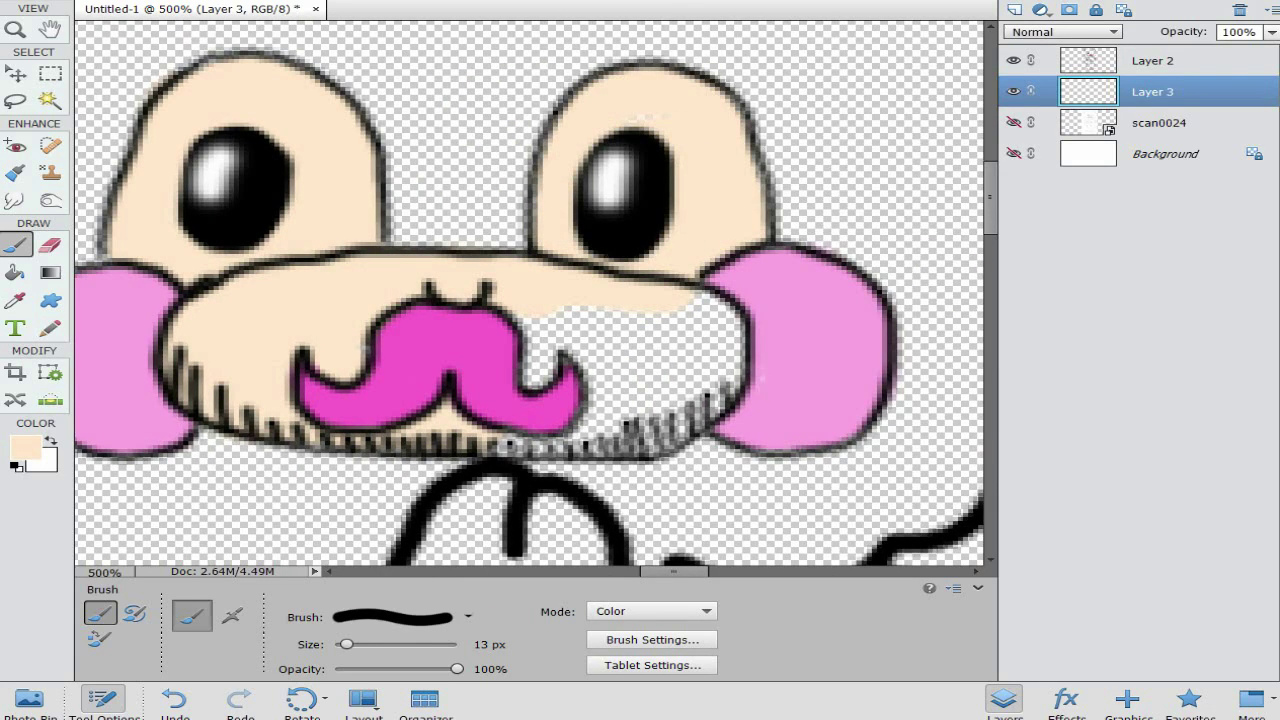
mouse_move(515, 315)
left_mouse_down()
mouse_move(540, 450)
mouse_move(650, 440)
mouse_move(720, 320)
mouse_move(600, 390)
left_mouse_up()
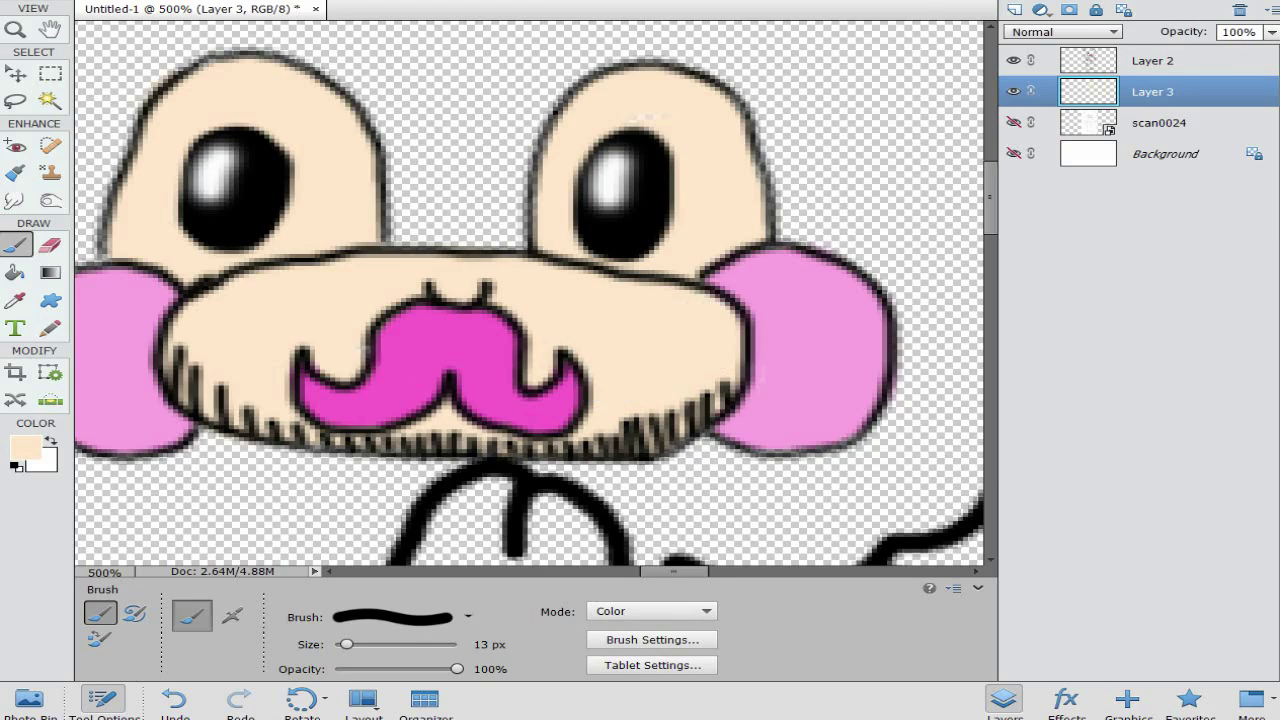
Step: Merge the coloured face layer with Layer 2 and add a new layer directly beneath it
key("ctrl+minus")
key("ctrl+minus")
key("ctrl+minus")
left_click(1152, 61, "ctrl")
right_click(1106, 56)
left_click(1157, 343)
left_click(1014, 10)
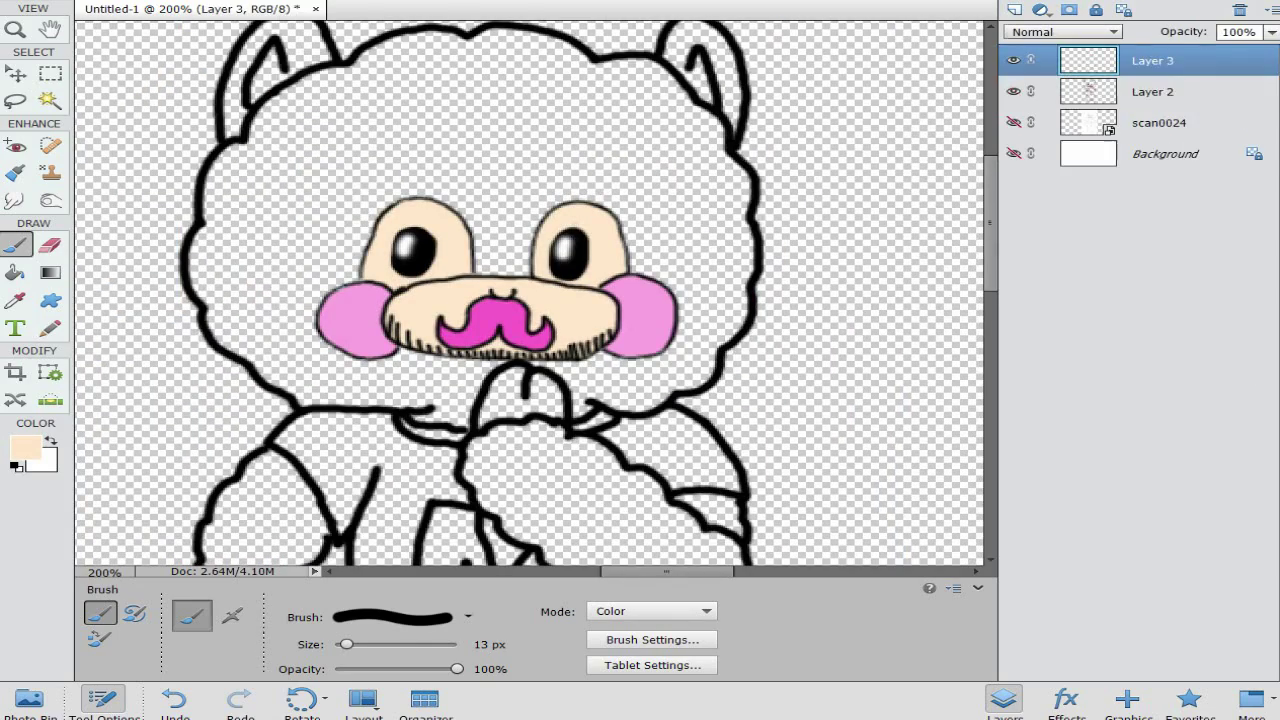
left_click_drag(1150, 61, 1150, 104)
Step: Set the foreground colour to bright red #fd0b0b for the shirt lettering
scroll(530, 300, "down", 1)
scroll(530, 300, "down", 3)
left_click(26, 448)
left_click_drag(486, 357, 486, 169)
left_click(453, 171)
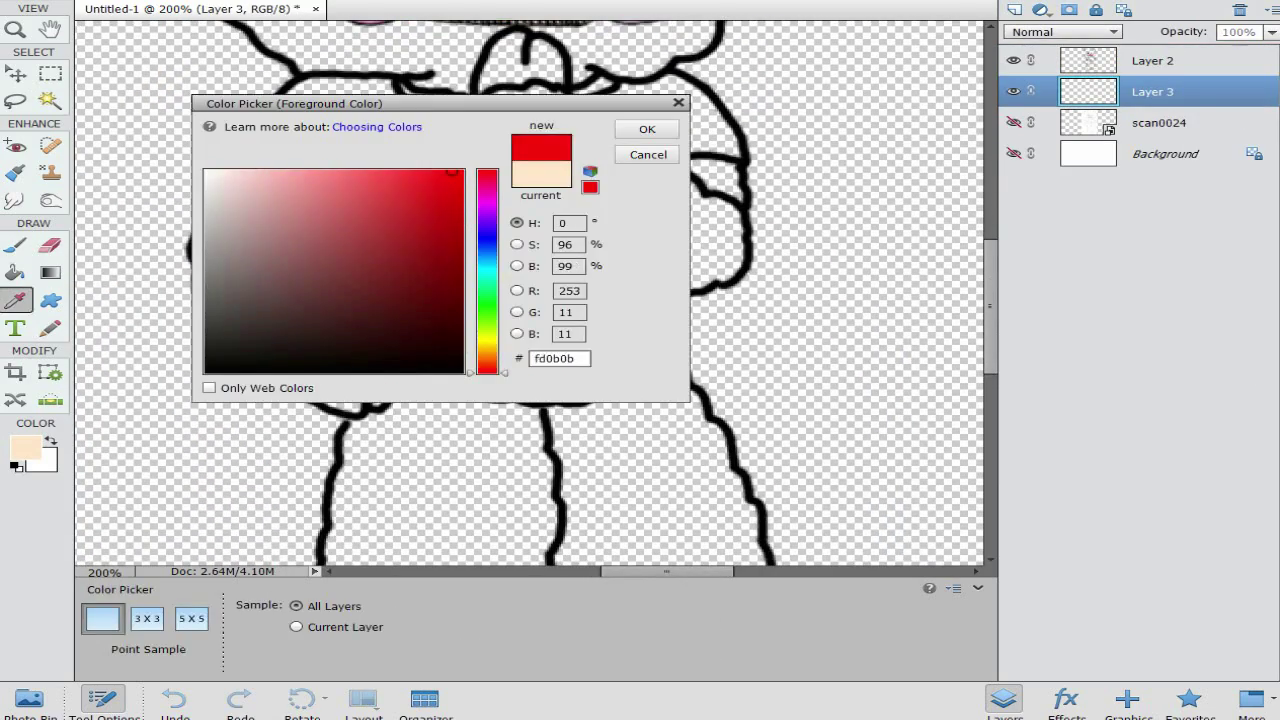
left_click(648, 129)
Step: Fill the block lettering on the shirt with red using a 9 px brush
key("ctrl+plus")
key("ctrl+plus")
key("ctrl+plus")
left_click(468, 616)
left_click(414, 463)
mouse_move(613, 176)
left_mouse_down()
mouse_move(615, 276)
mouse_move(661, 280)
mouse_move(648, 186)
mouse_move(638, 278)
left_mouse_up()
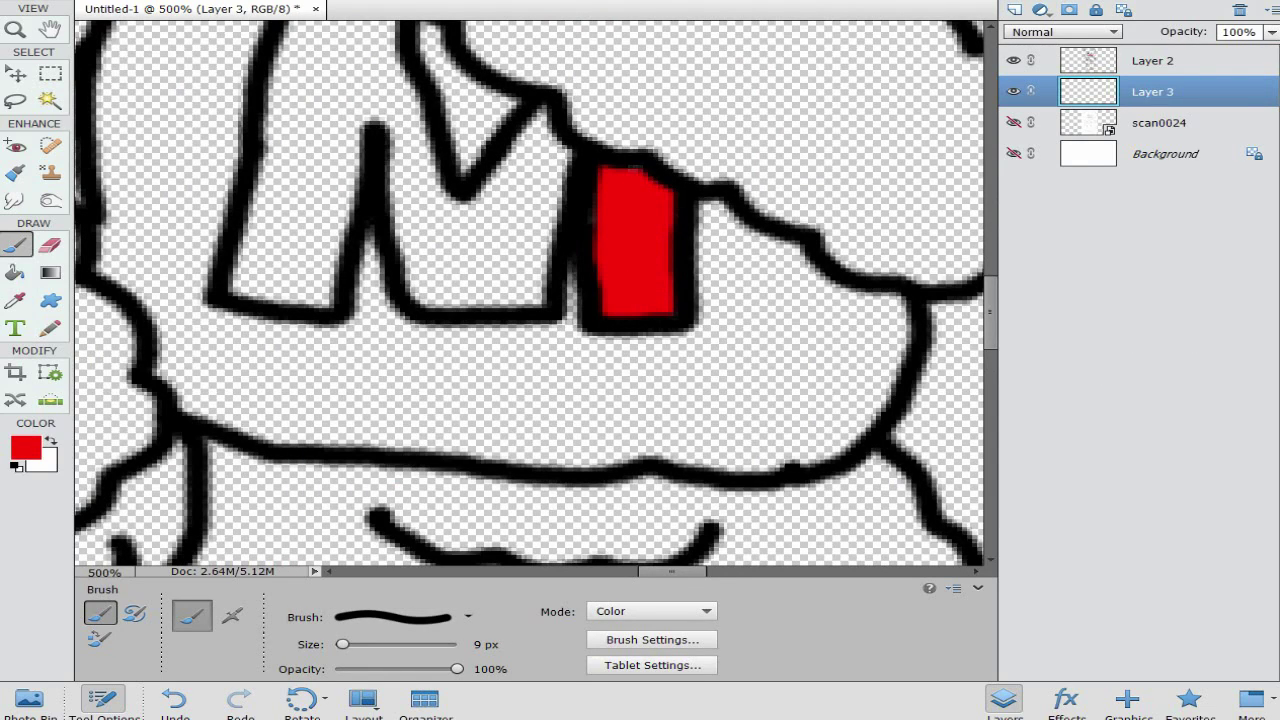
mouse_move(540, 105)
left_mouse_down()
mouse_move(520, 295)
mouse_move(414, 290)
mouse_move(405, 115)
left_mouse_up()
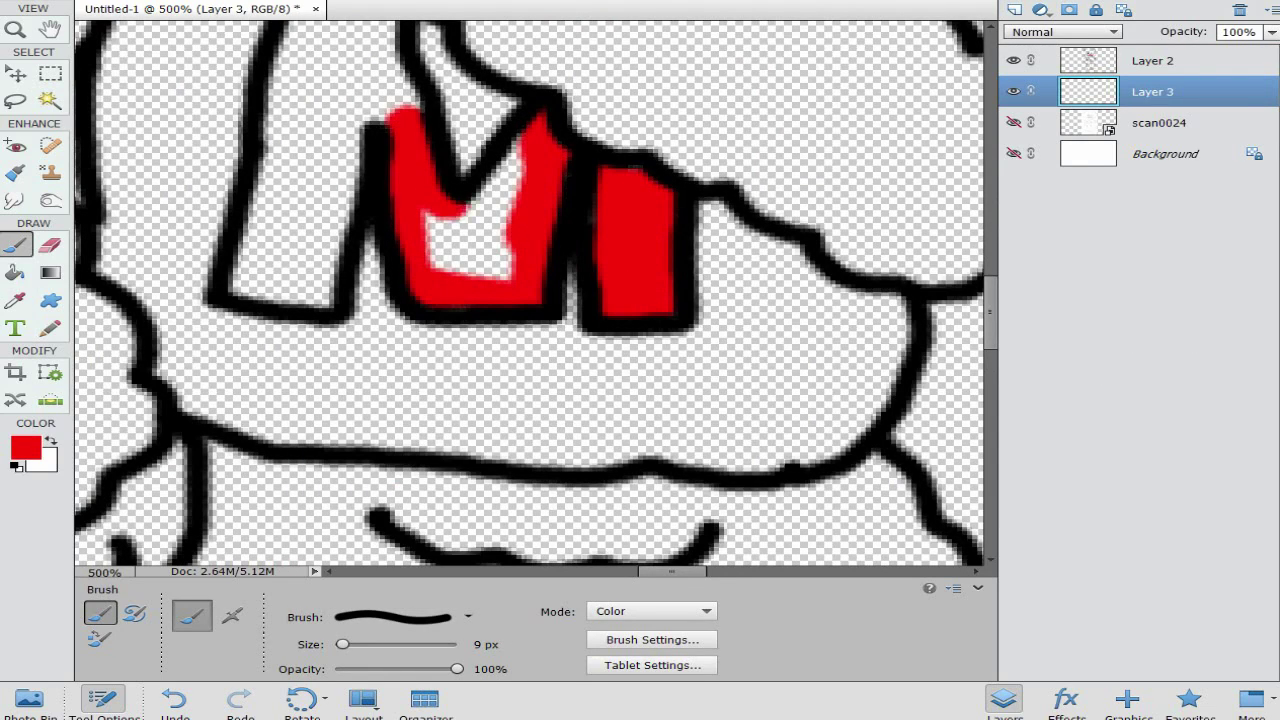
mouse_move(458, 203)
left_mouse_down()
mouse_move(468, 245)
mouse_move(438, 235)
left_mouse_up()
mouse_move(243, 285)
left_mouse_down()
mouse_move(330, 225)
mouse_move(405, 95)
left_mouse_up()
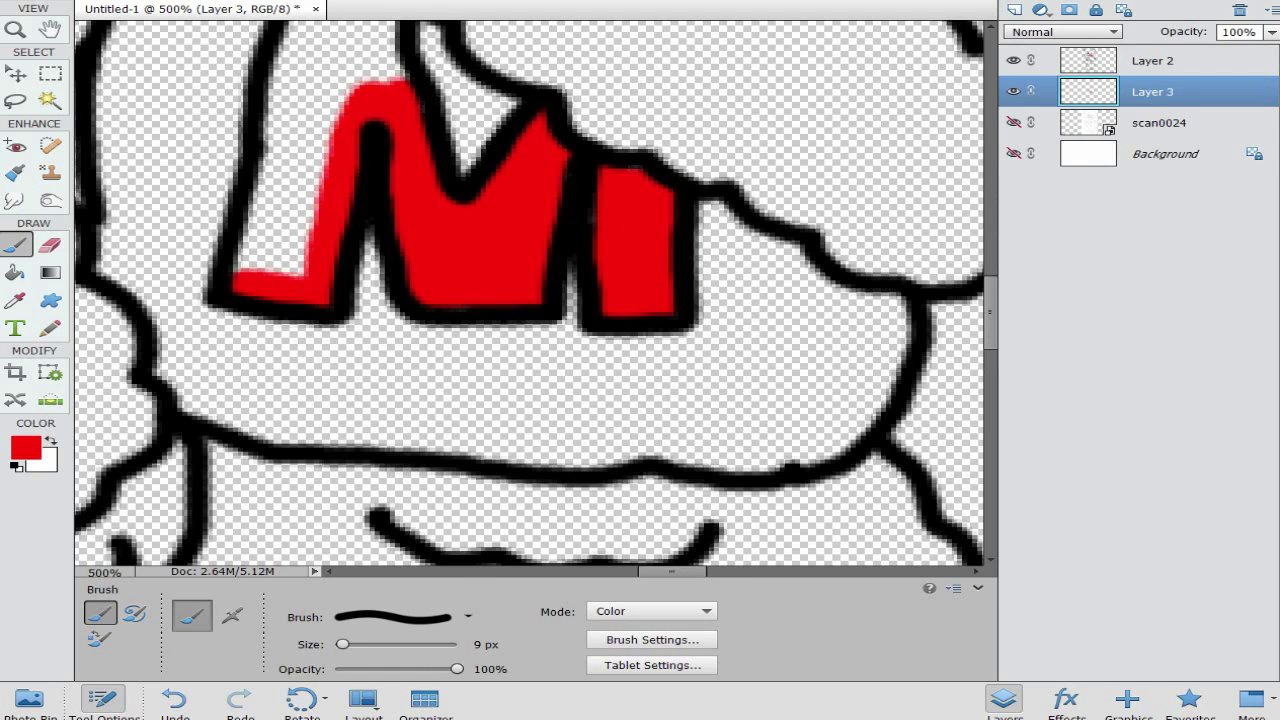
scroll(530, 290, "up", 3)
mouse_move(400, 240)
left_mouse_down()
mouse_move(355, 160)
mouse_move(290, 160)
mouse_move(245, 425)
mouse_move(315, 300)
mouse_move(325, 190)
left_mouse_up()
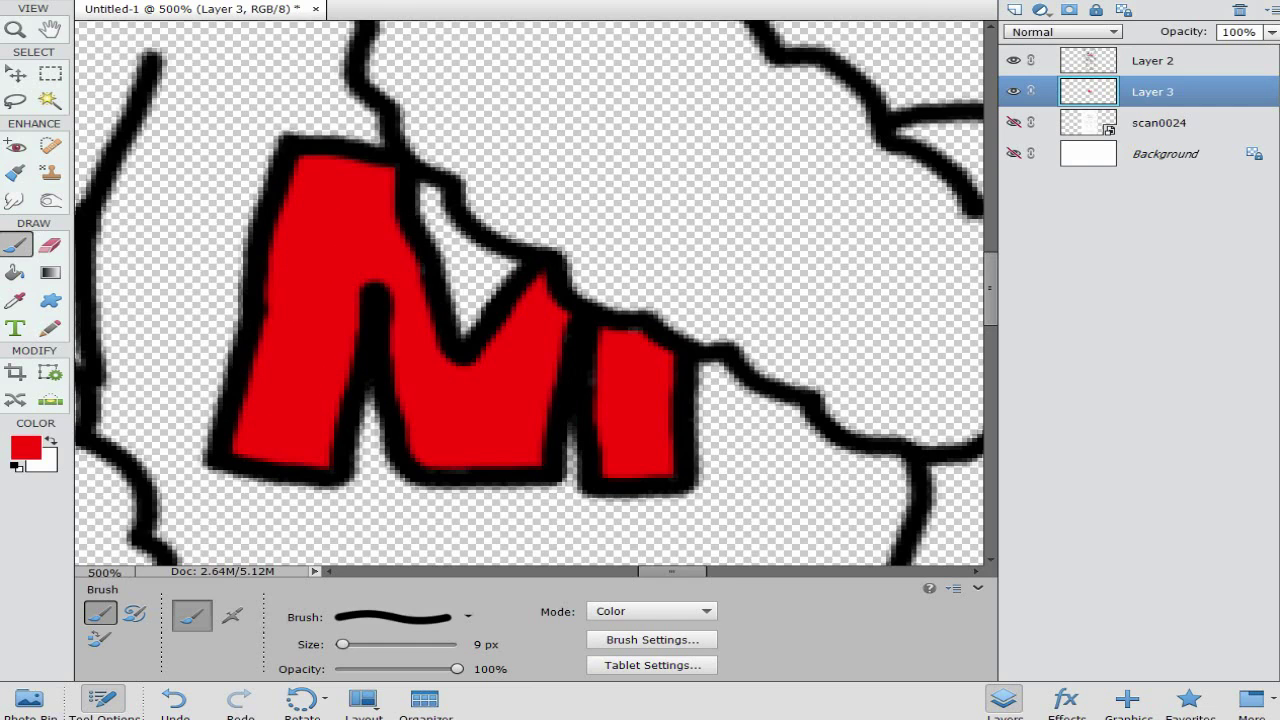
Step: Merge the red lettering layer with Layer 2 and place a new empty layer beneath it
key("ctrl+minus")
key("ctrl+minus")
key("ctrl+minus")
left_click(1142, 58, "shift")
right_click(1141, 56)
left_click(1190, 328)
left_click(1014, 10)
left_click_drag(1145, 61, 1145, 100)
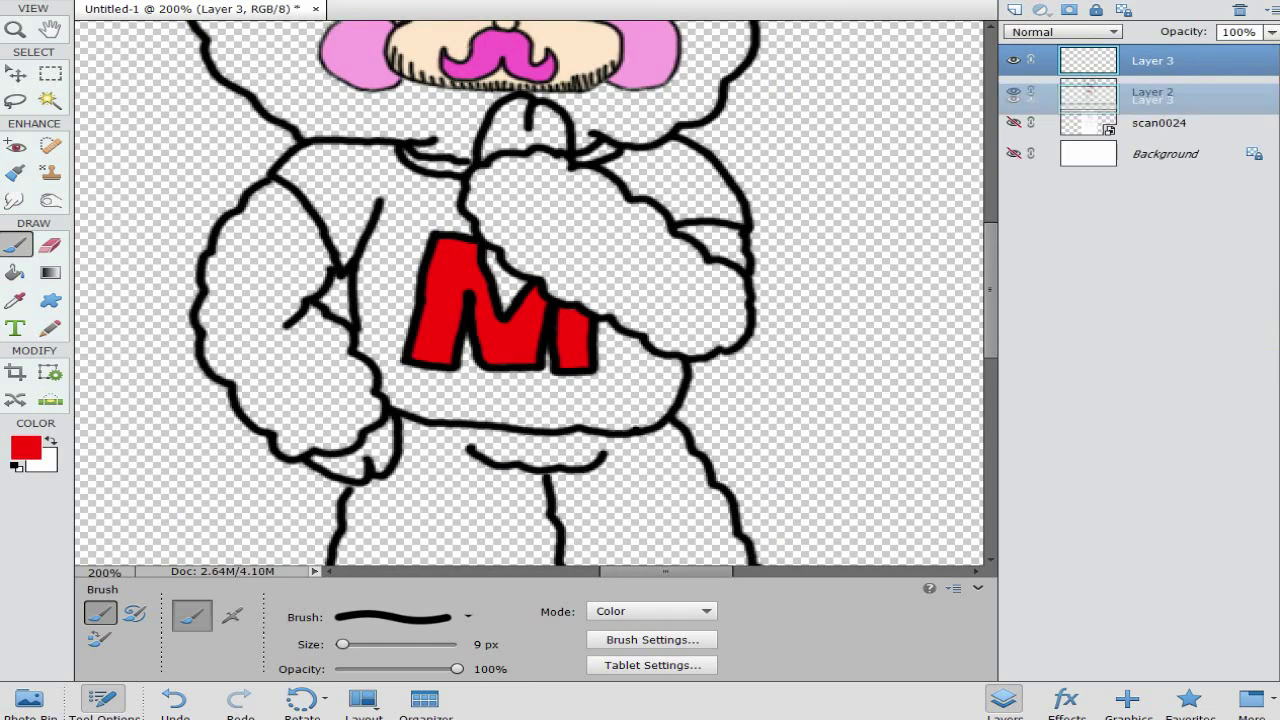
key("ctrl+bracketleft")
Step: Set the foreground colour to dark grey and fill the collar and the raised arm's sleeve with the 9 px brush
left_click(26, 448)
left_click(220, 337)
left_click(211, 337)
left_click(647, 129)
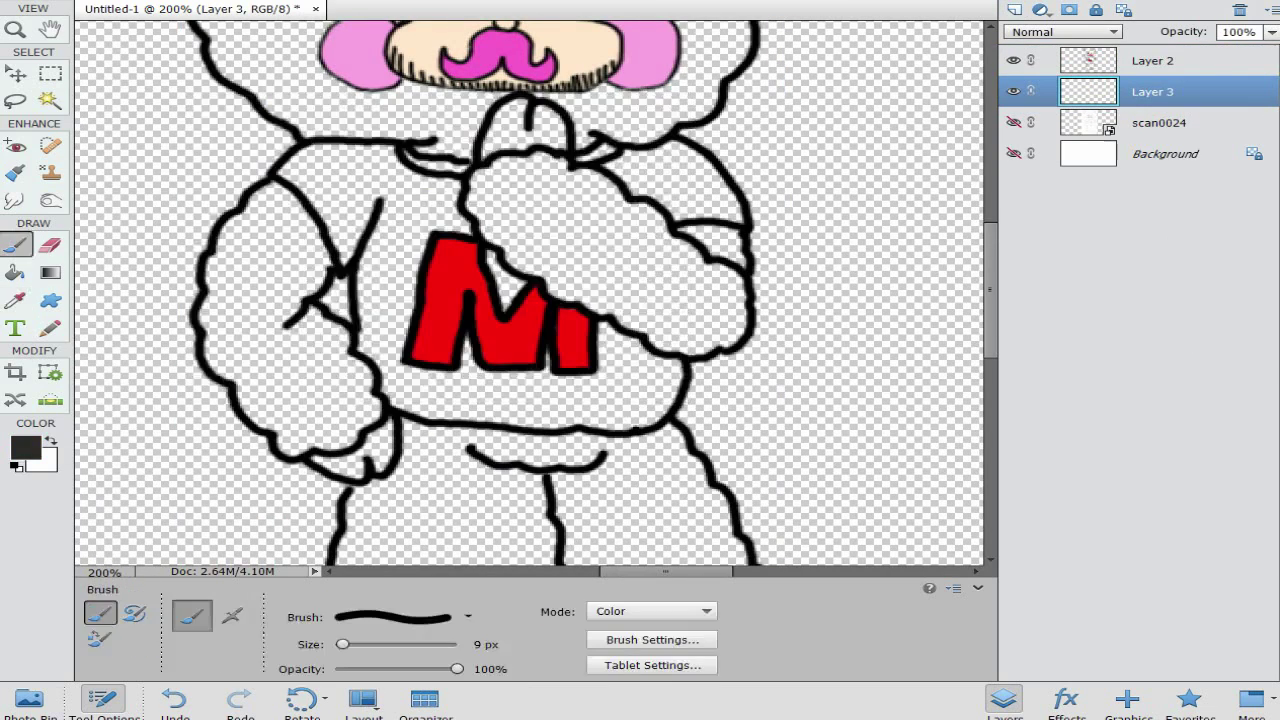
key("ctrl+plus")
key("ctrl+plus")
scroll(535, 294, "up", 1)
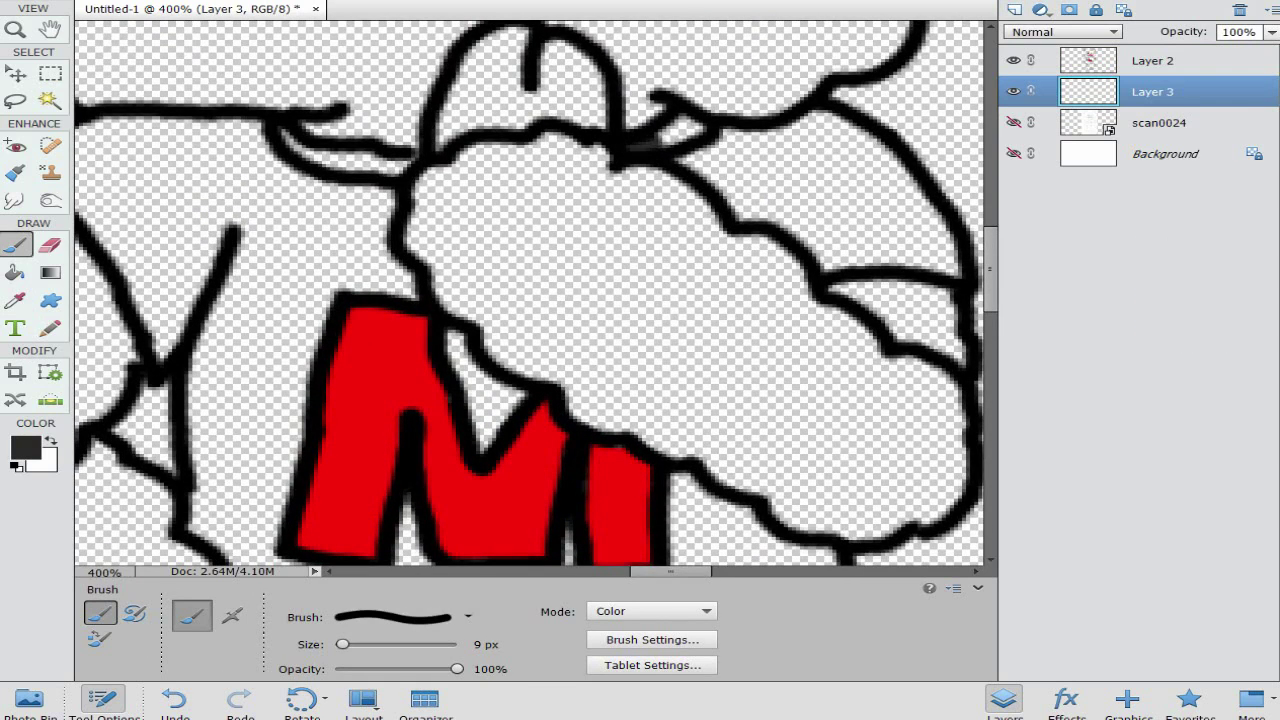
mouse_move(662, 116)
left_mouse_down()
mouse_move(705, 168)
mouse_move(800, 232)
mouse_move(895, 265)
mouse_move(920, 203)
mouse_move(805, 118)
mouse_move(730, 170)
mouse_move(840, 222)
mouse_move(910, 235)
left_mouse_up()
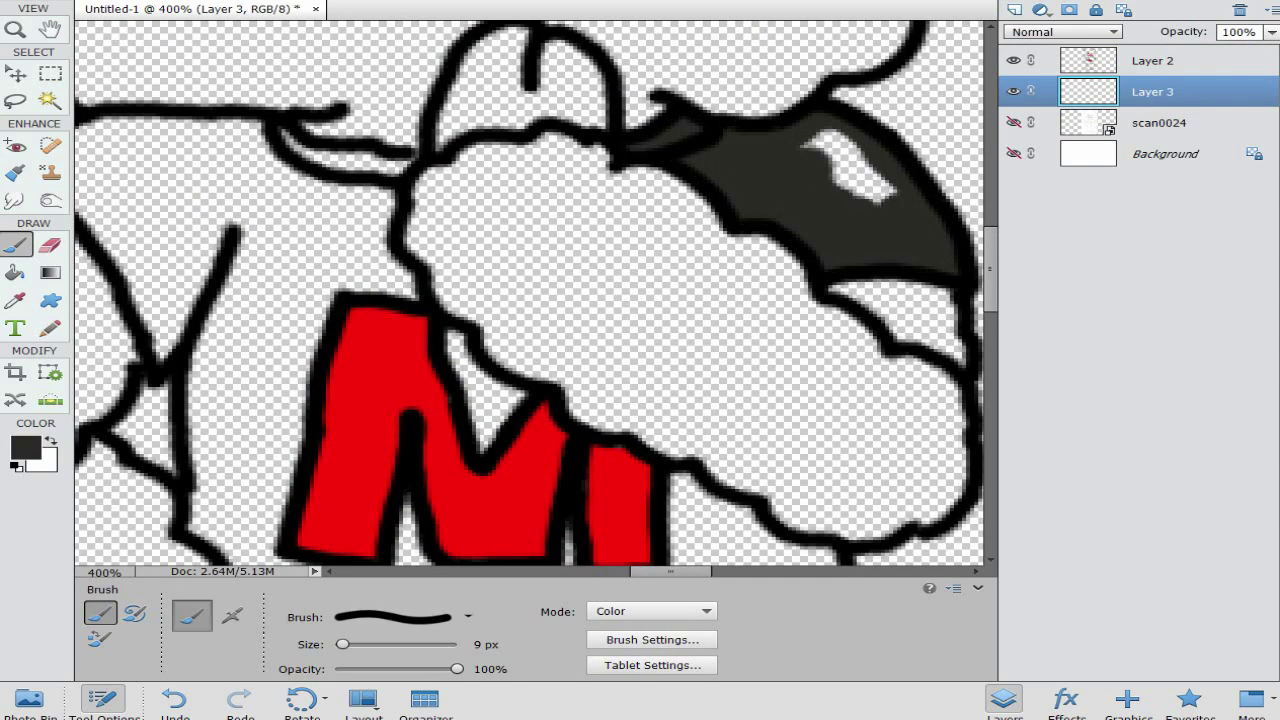
left_click_drag(880, 190, 815, 138)
mouse_move(402, 165)
left_mouse_down()
mouse_move(332, 160)
mouse_move(272, 130)
left_mouse_up()
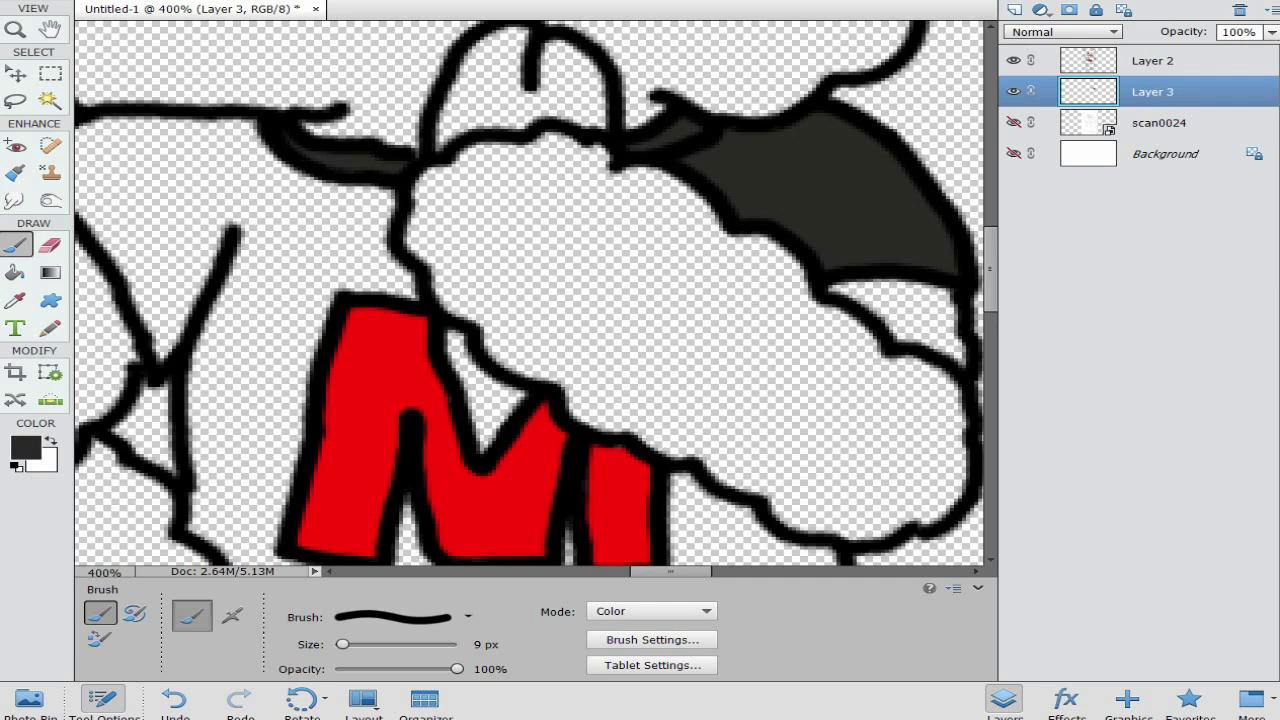
Step: Fill the other shoulder and the upper chest of the shirt with dark grey, enlarging the brush to 19 px
scroll(258, 138, "left", 3)
mouse_move(178, 174)
left_mouse_down()
mouse_move(360, 128)
mouse_move(405, 130)
left_mouse_up()
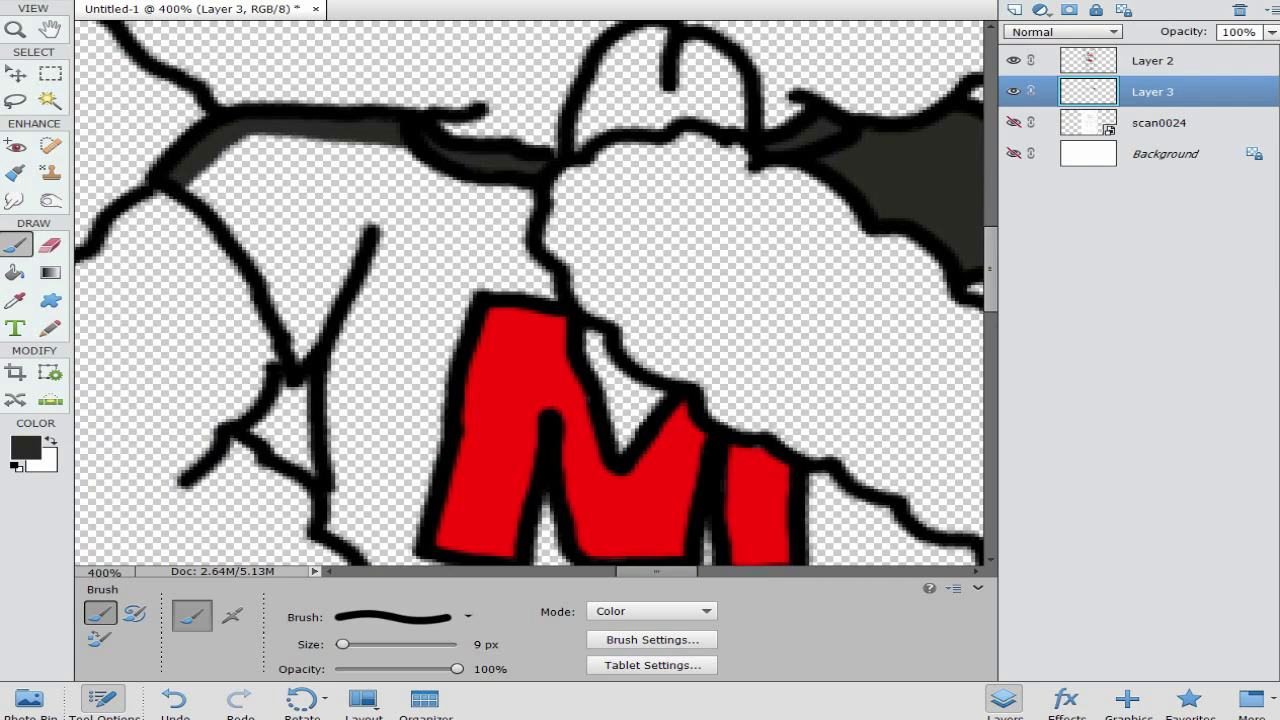
left_click(467, 617)
left_click(410, 545)
mouse_move(215, 178)
left_mouse_down()
mouse_move(304, 288)
mouse_move(324, 340)
mouse_move(340, 185)
mouse_move(430, 210)
left_mouse_up()
mouse_move(500, 190)
left_mouse_down()
mouse_move(480, 290)
mouse_move(540, 280)
left_mouse_up()
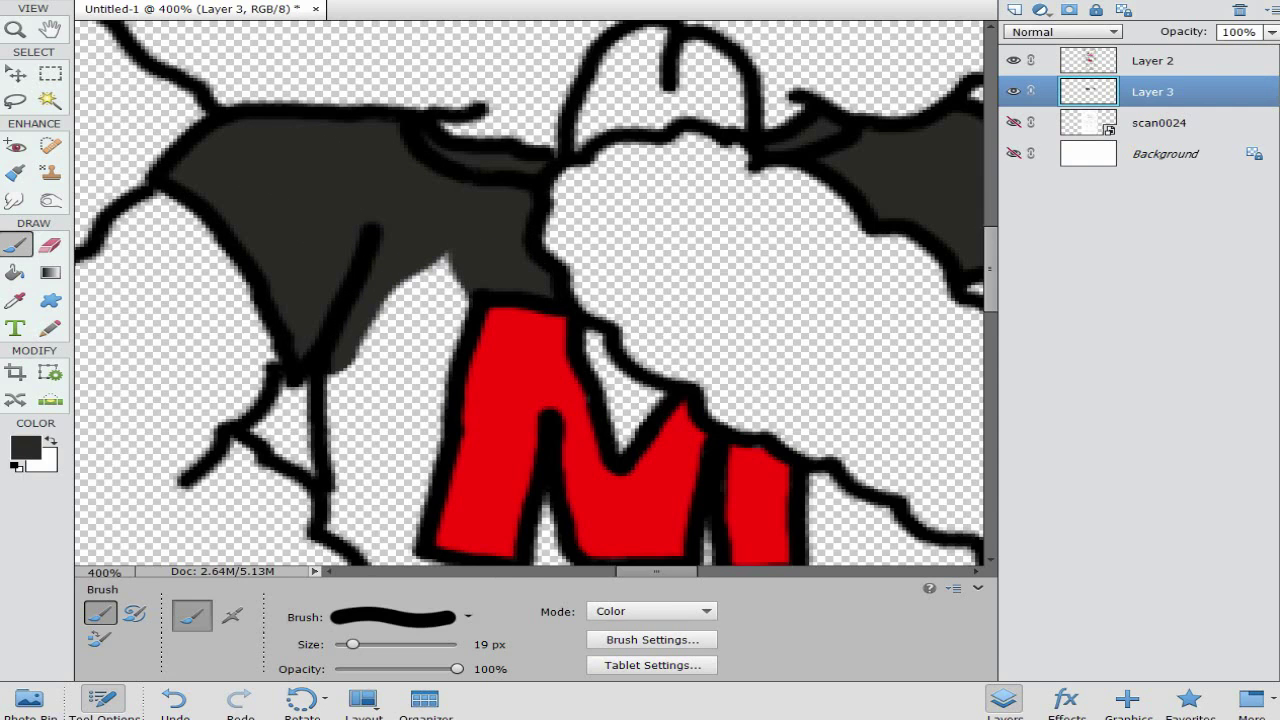
left_click_drag(595, 330, 640, 440)
mouse_move(434, 290)
left_mouse_down()
mouse_move(366, 384)
mouse_move(408, 414)
left_mouse_up()
Step: Fill the lower part of the shirt below and around the lettering with dark grey
scroll(405, 414, "down", 3)
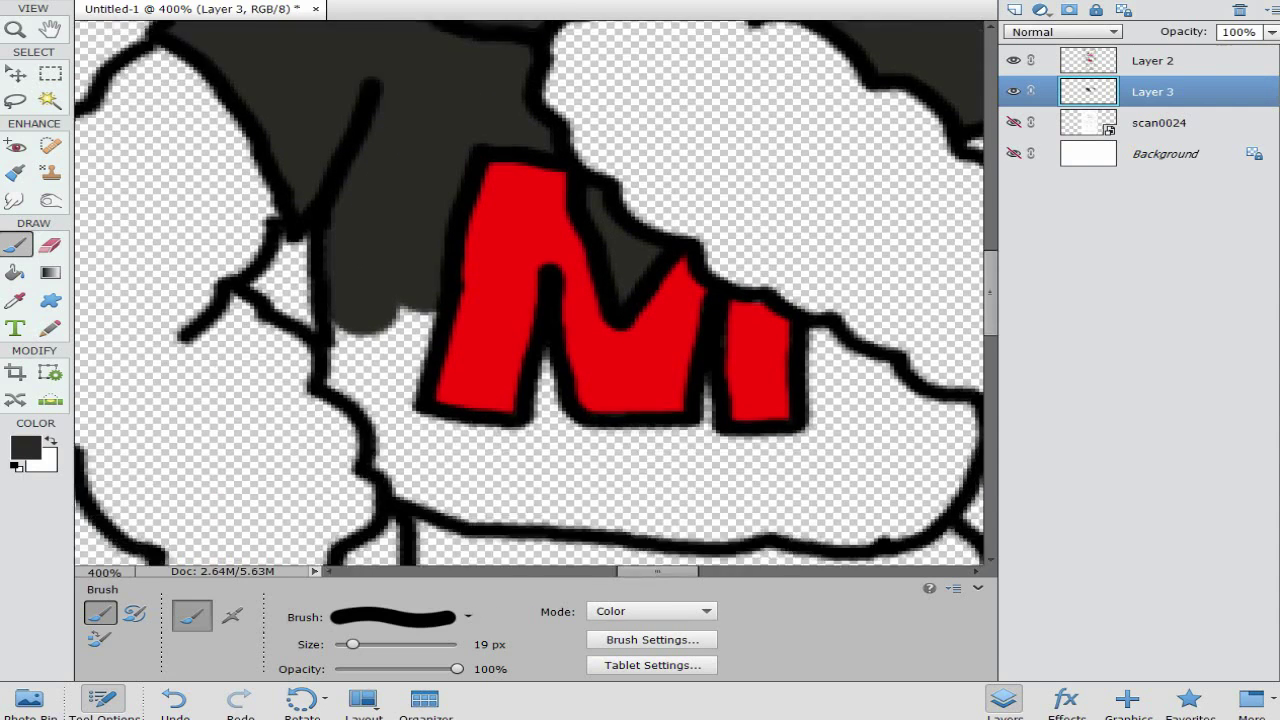
mouse_move(364, 260)
left_mouse_down()
mouse_move(364, 290)
mouse_move(412, 378)
mouse_move(475, 418)
mouse_move(905, 445)
mouse_move(940, 340)
mouse_move(840, 290)
mouse_move(850, 405)
mouse_move(520, 370)
left_mouse_up()
left_click_drag(600, 368, 808, 384)
mouse_move(428, 262)
left_mouse_down()
mouse_move(424, 294)
mouse_move(406, 256)
left_mouse_up()
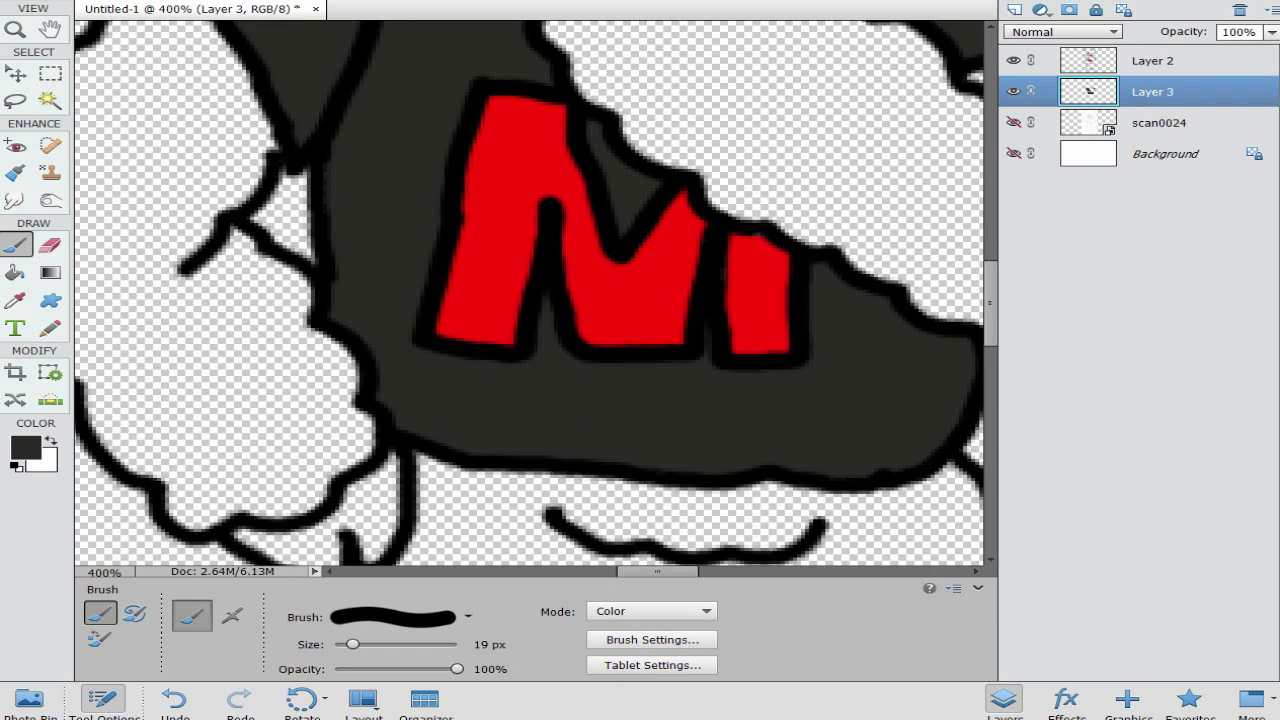
Step: Merge the shirt colour layer with Layer 2 and add a new layer
key("ctrl+minus")
key("ctrl+minus")
key("ctrl+minus")
scroll(530, 293, "up", 3)
right_click(1120, 61)
left_click(1190, 348)
left_click(1014, 10)
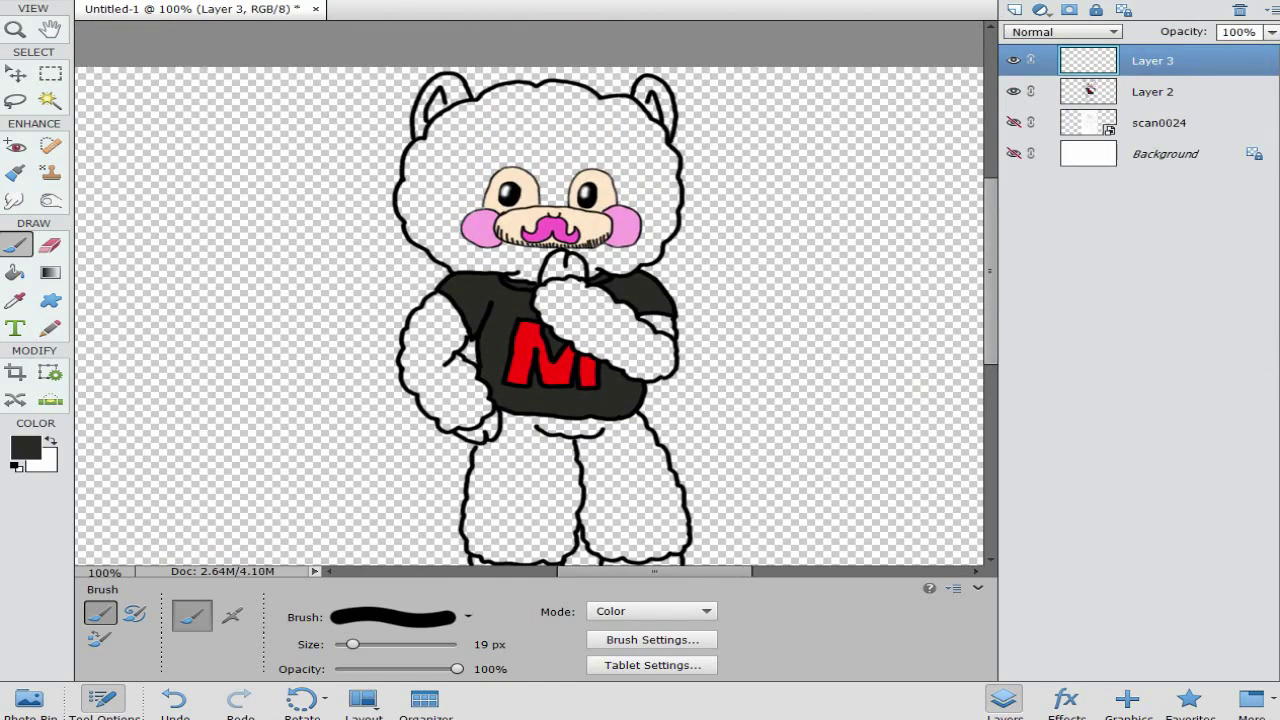
Step: Set the foreground colour to light pink and move the new Layer 3 beneath Layer 2
left_click(26, 448)
left_click(487, 203)
left_click(288, 171)
key("Return")
key("b")
key("ctrl+bracketleft")
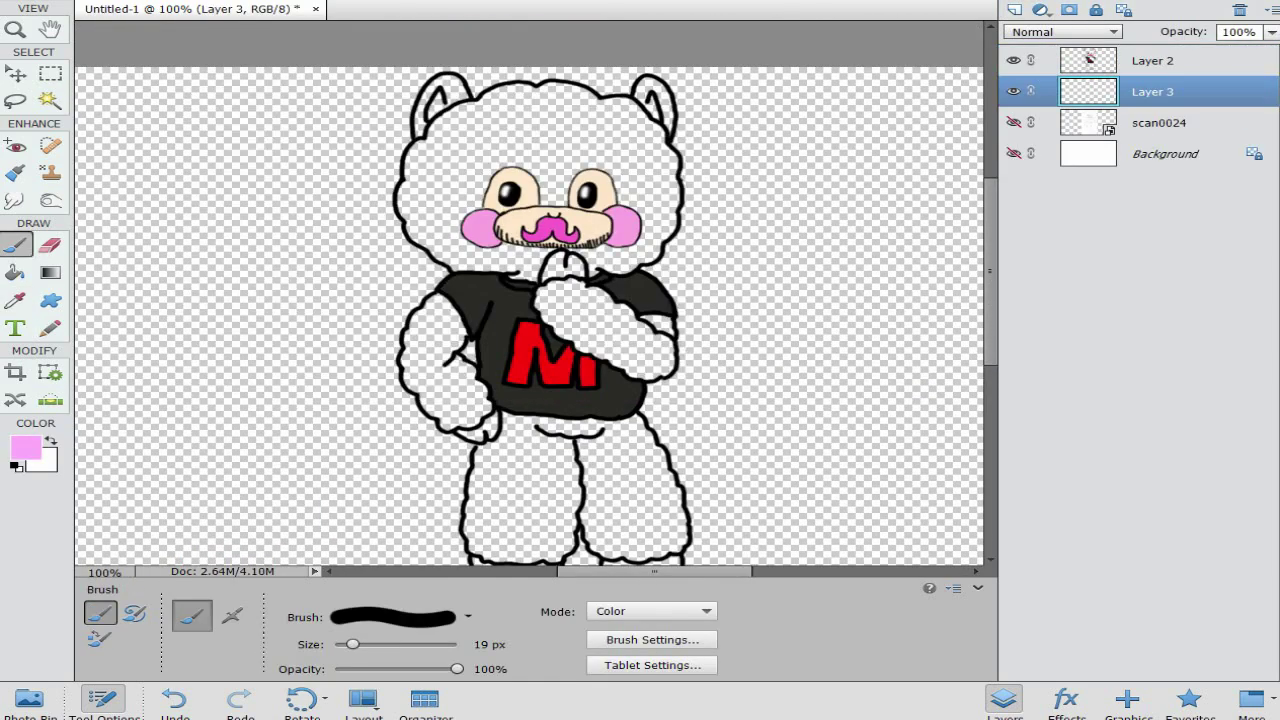
Step: Paint the bear's ears light pink with the 19 px brush
key("ctrl+equal")
key("ctrl+equal")
scroll(530, 293, "up", 4)
mouse_move(212, 256)
left_mouse_down()
mouse_move(254, 112)
mouse_move(346, 138)
mouse_move(268, 188)
left_mouse_up()
mouse_move(850, 150)
left_mouse_down()
mouse_move(900, 140)
mouse_move(880, 95)
mouse_move(940, 240)
mouse_move(850, 185)
left_mouse_up()
Step: Enlarge the brush to 32 px and fill the bear's head around the face with light pink
left_click_drag(352, 644, 366, 644)
mouse_move(358, 176)
left_mouse_down()
mouse_move(402, 178)
mouse_move(546, 135)
mouse_move(770, 180)
mouse_move(945, 335)
left_mouse_up()
scroll(530, 300, "right", 4)
mouse_move(738, 366)
left_mouse_down()
mouse_move(747, 424)
mouse_move(722, 522)
left_mouse_up()
scroll(720, 480, "down", 2)
left_click_drag(738, 440, 736, 452)
scroll(720, 450, "down", 3)
mouse_move(703, 326)
left_mouse_down()
mouse_move(692, 358)
mouse_move(400, 450)
mouse_move(650, 230)
mouse_move(420, 100)
mouse_move(130, 340)
mouse_move(250, 412)
mouse_move(350, 404)
left_mouse_up()
scroll(350, 400, "left", 4)
mouse_move(374, 82)
left_mouse_down()
mouse_move(338, 160)
mouse_move(328, 235)
mouse_move(350, 310)
mouse_move(415, 350)
mouse_move(340, 380)
mouse_move(445, 95)
left_mouse_up()
scroll(445, 95, "up", 2)
left_click_drag(490, 165, 796, 130)
left_click_drag(900, 165, 490, 225)
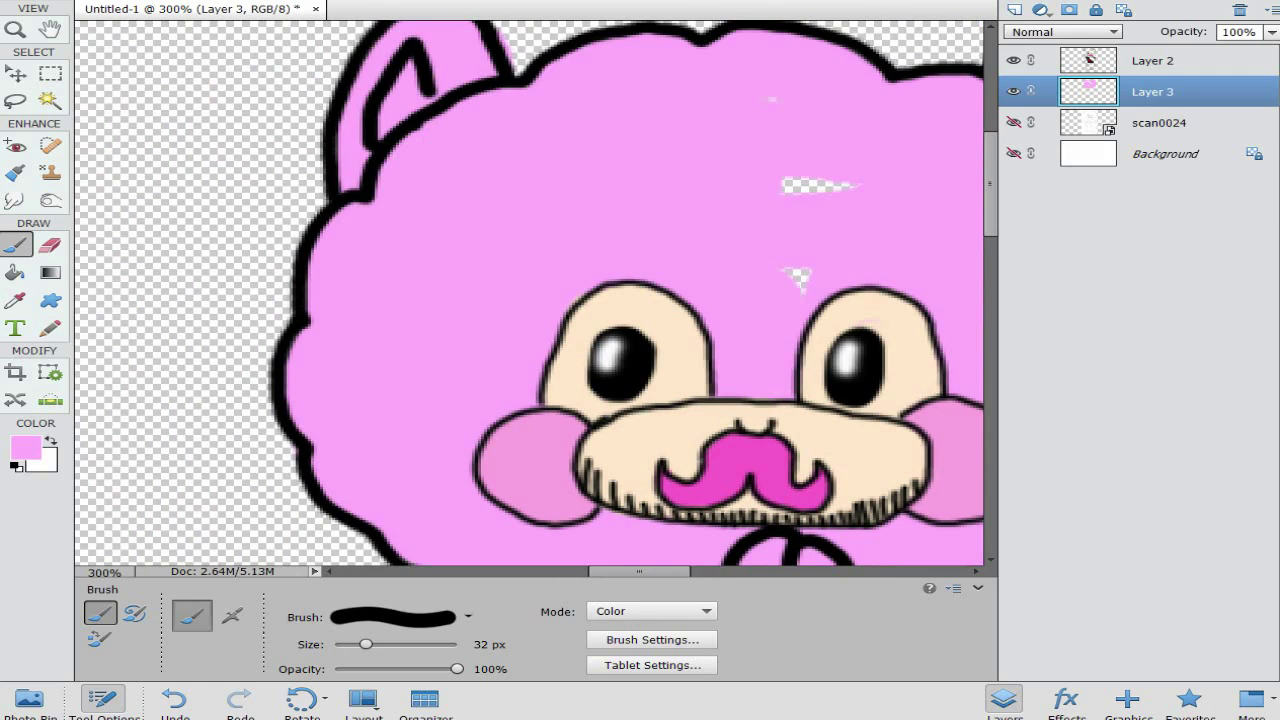
Step: Fill both arms and hands with light pink using the 32 px brush
scroll(529, 294, "down", 5)
mouse_move(420, 120)
left_mouse_down()
mouse_move(358, 185)
mouse_move(342, 312)
mouse_move(412, 412)
mouse_move(552, 505)
mouse_move(520, 400)
mouse_move(440, 278)
mouse_move(450, 180)
left_mouse_up()
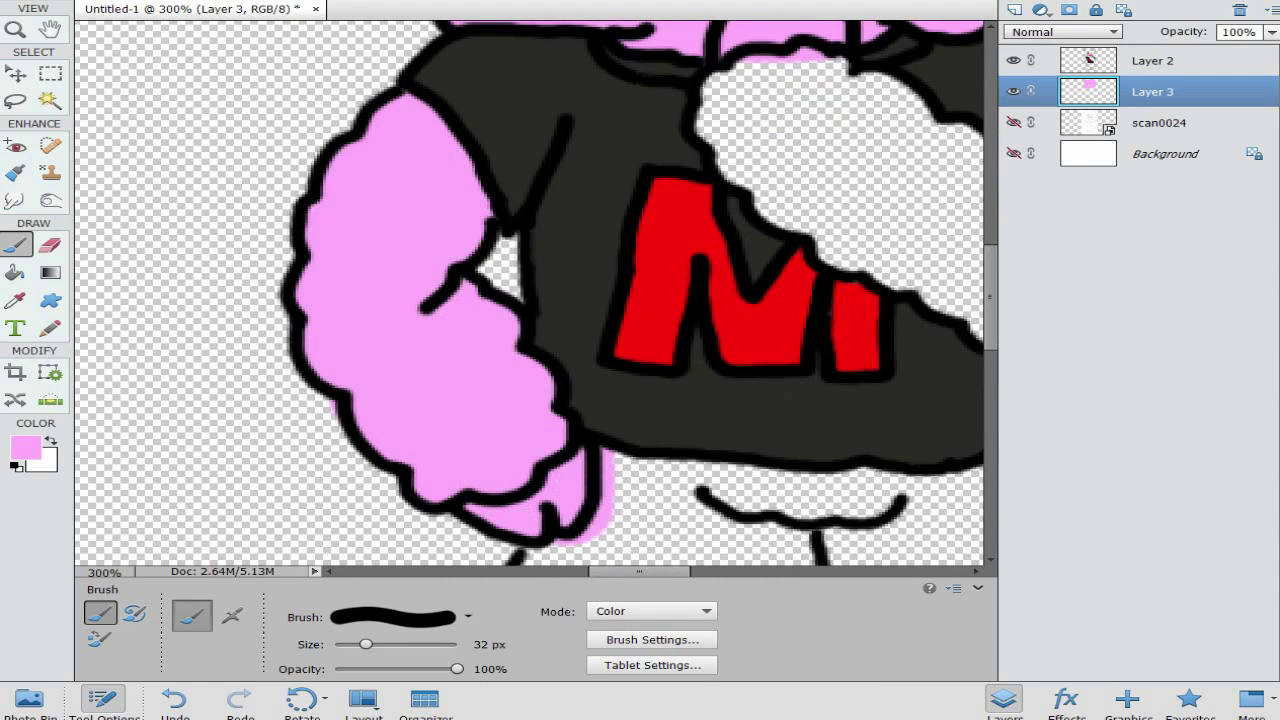
scroll(529, 294, "down", 2)
scroll(529, 294, "right", 5)
scroll(529, 294, "up", 3)
mouse_move(358, 185)
left_mouse_down()
mouse_move(518, 160)
mouse_move(448, 225)
mouse_move(558, 205)
mouse_move(628, 300)
mouse_move(698, 220)
mouse_move(708, 320)
mouse_move(650, 350)
left_mouse_up()
Step: Paint the bear's feet and legs light pink, covering the edges first and filling in the middle of each leg
scroll(650, 350, "down", 2)
scroll(529, 294, "down", 10)
mouse_move(285, 60)
left_mouse_down()
mouse_move(200, 260)
mouse_move(170, 425)
mouse_move(240, 520)
mouse_move(290, 555)
left_mouse_up()
scroll(529, 294, "down", 2)
mouse_move(290, 480)
left_mouse_down()
mouse_move(392, 420)
mouse_move(422, 315)
mouse_move(430, 205)
mouse_move(493, 72)
mouse_move(530, 290)
mouse_move(580, 368)
mouse_move(605, 460)
mouse_move(675, 460)
mouse_move(730, 440)
left_mouse_up()
mouse_move(760, 400)
left_mouse_down()
mouse_move(740, 260)
mouse_move(660, 50)
left_mouse_up()
scroll(529, 294, "up", 3)
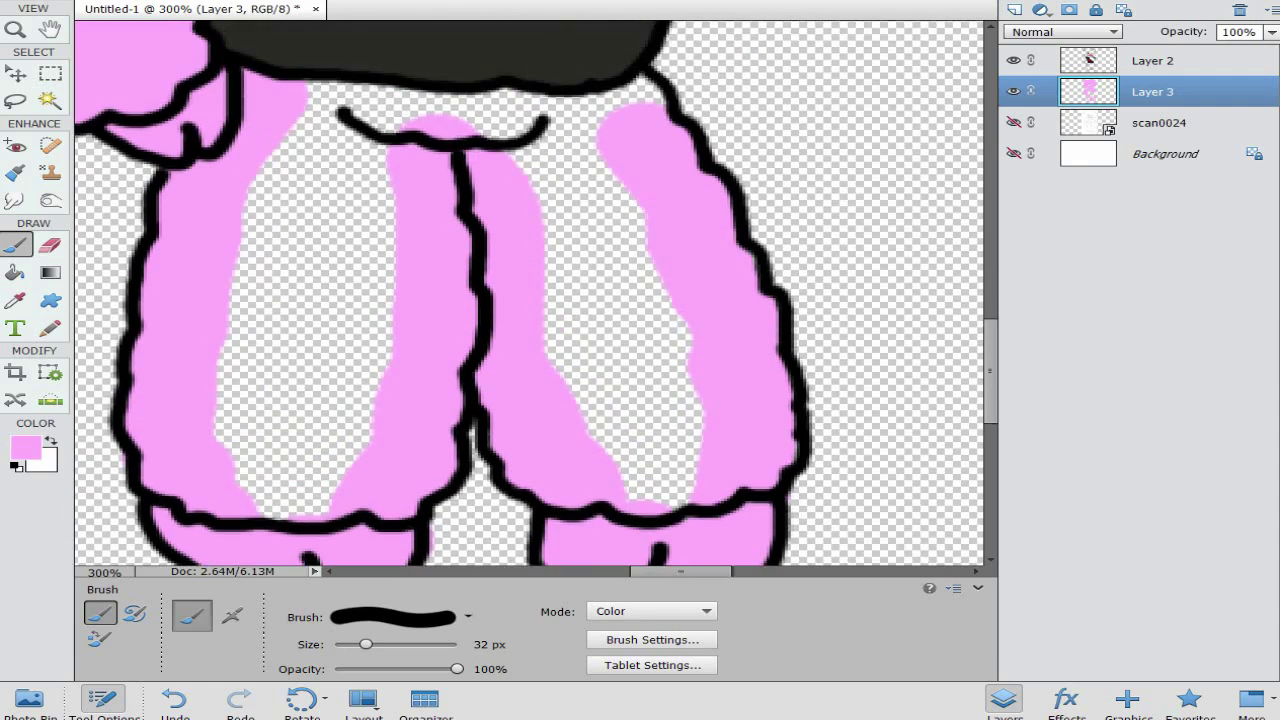
mouse_move(640, 110)
left_mouse_down()
mouse_move(300, 110)
mouse_move(660, 450)
mouse_move(640, 220)
left_mouse_up()
left_click_drag(370, 180, 280, 180)
mouse_move(370, 220)
left_mouse_down()
mouse_move(290, 300)
mouse_move(300, 430)
left_mouse_up()
Step: Merge the pink fur layer into Layer 2 and shift the coloured bear slightly on the canvas
key("ctrl+minus")
key("ctrl+minus")
key("ctrl+e")
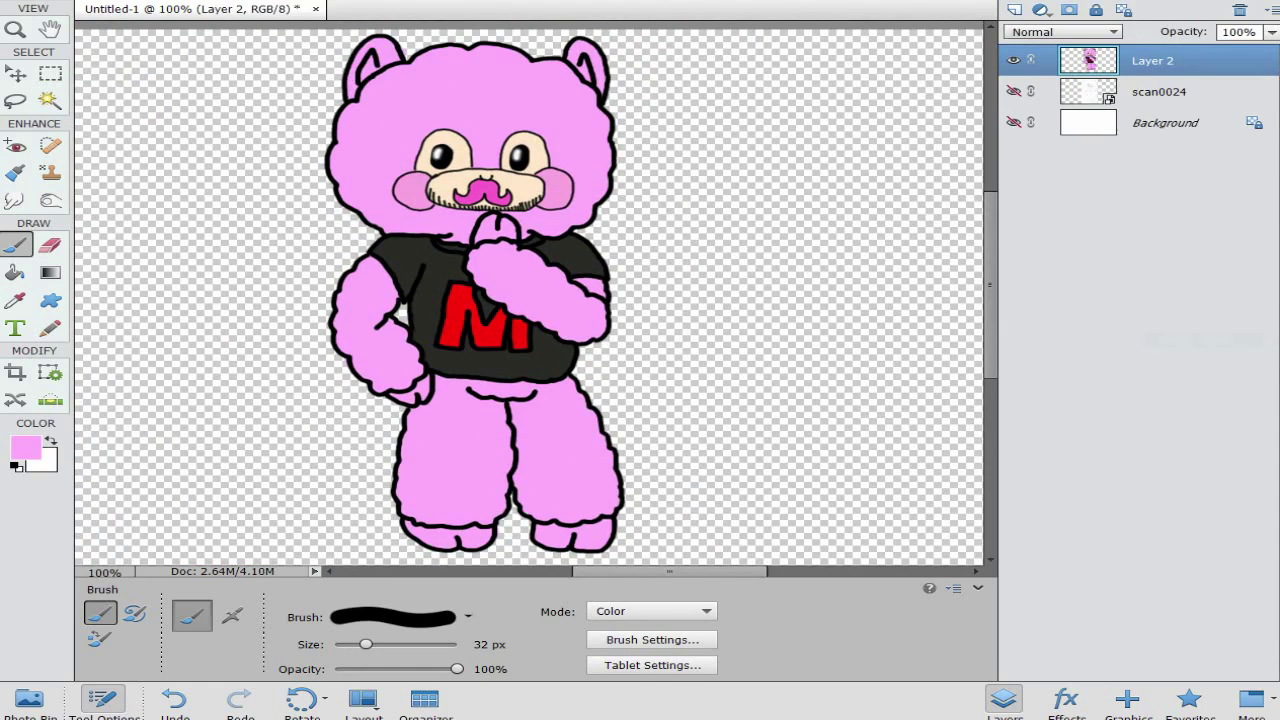
key("ctrl+minus")
key("v")
mouse_move(615, 175)
left_mouse_down()
mouse_move(525, 172)
mouse_move(540, 192)
mouse_move(268, 163)
mouse_move(574, 161)
left_mouse_up()
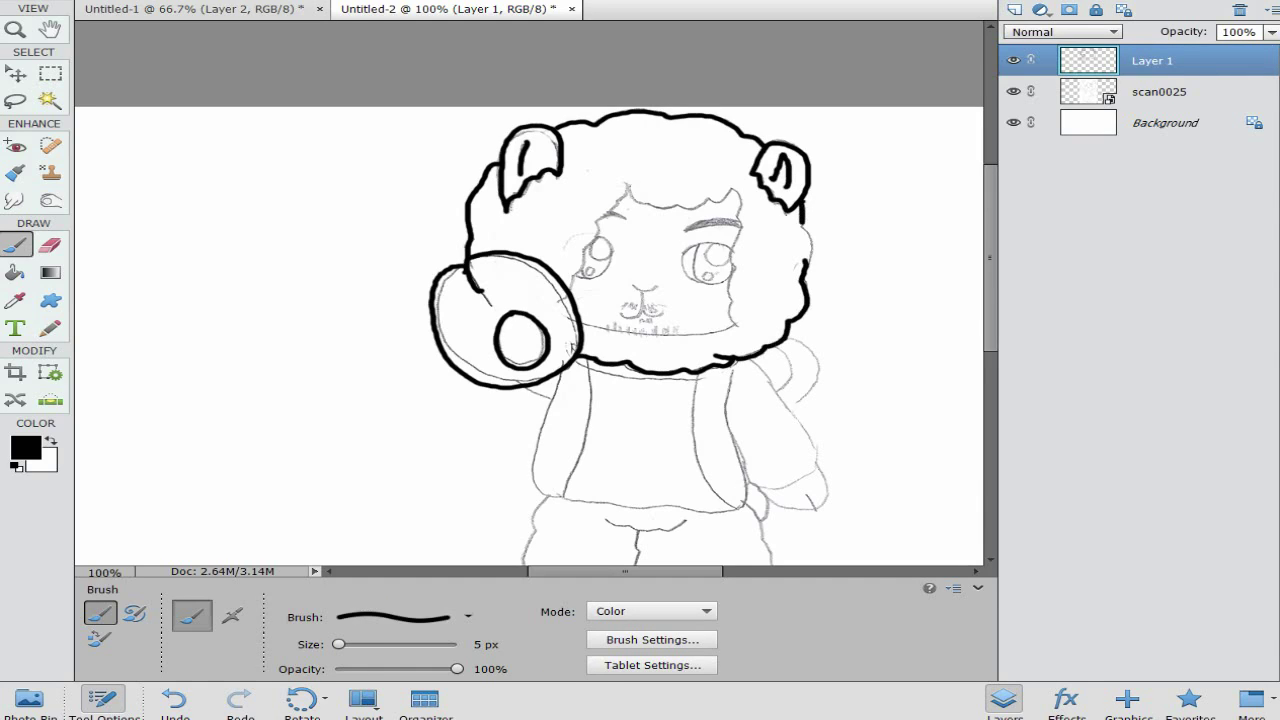
Step: Ink the wavy fur edge around the bear's face and the chin line in black with the 5 px brush
scroll(529, 293, "down", 3)
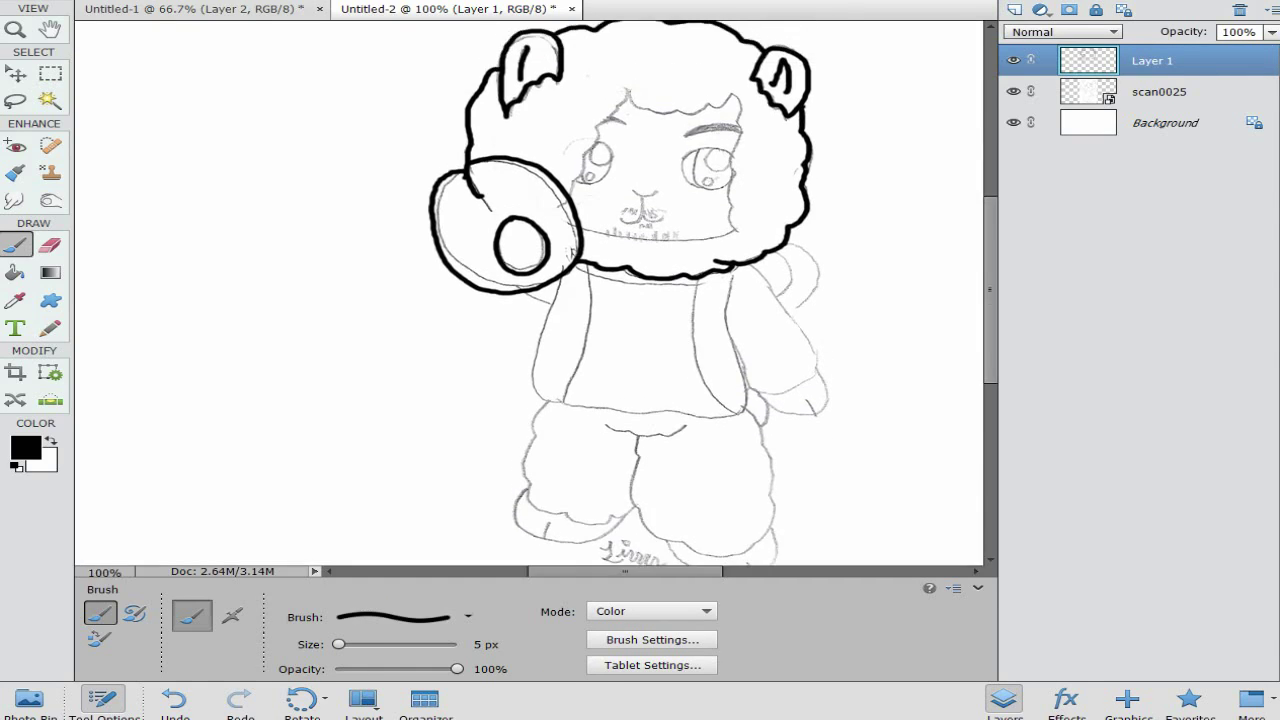
key("ctrl+equal")
key("ctrl+equal")
scroll(529, 293, "up", 6)
scroll(529, 293, "up", 3)
scroll(529, 293, "right", 4)
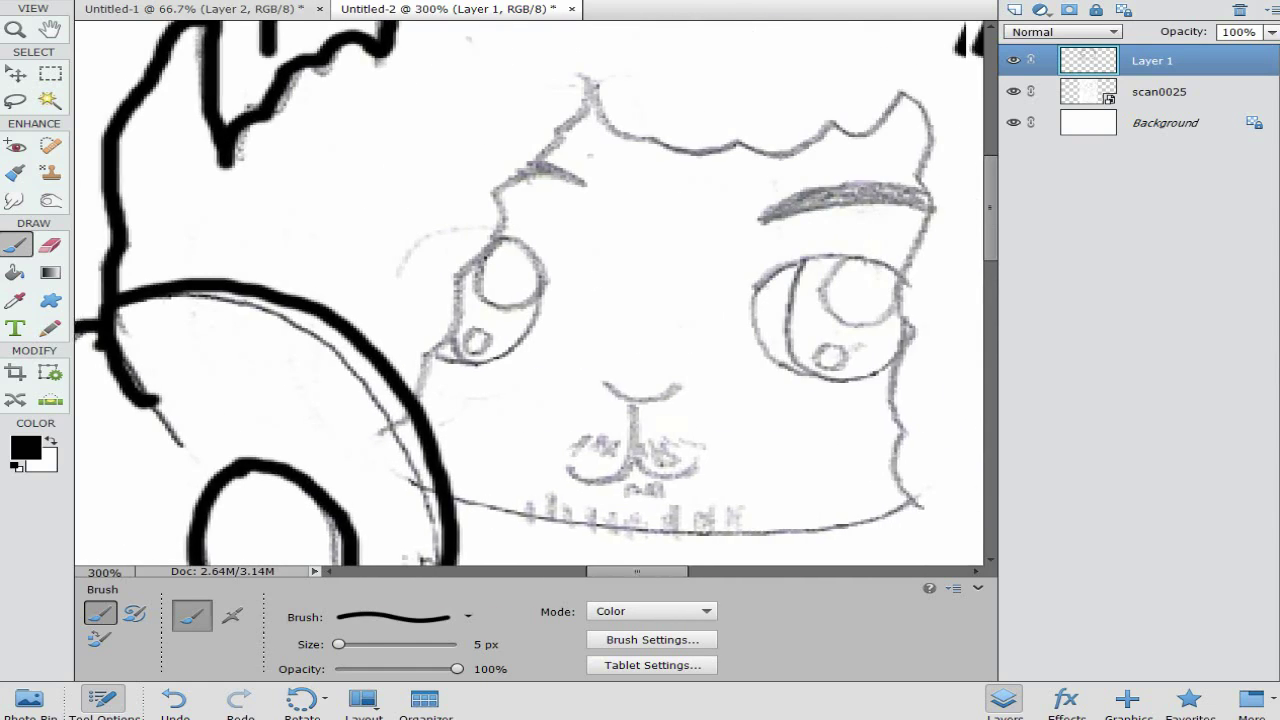
mouse_move(411, 402)
left_mouse_down()
mouse_move(492, 212)
mouse_move(576, 108)
mouse_move(660, 146)
mouse_move(878, 126)
mouse_move(912, 176)
mouse_move(884, 430)
mouse_move(904, 505)
left_mouse_up()
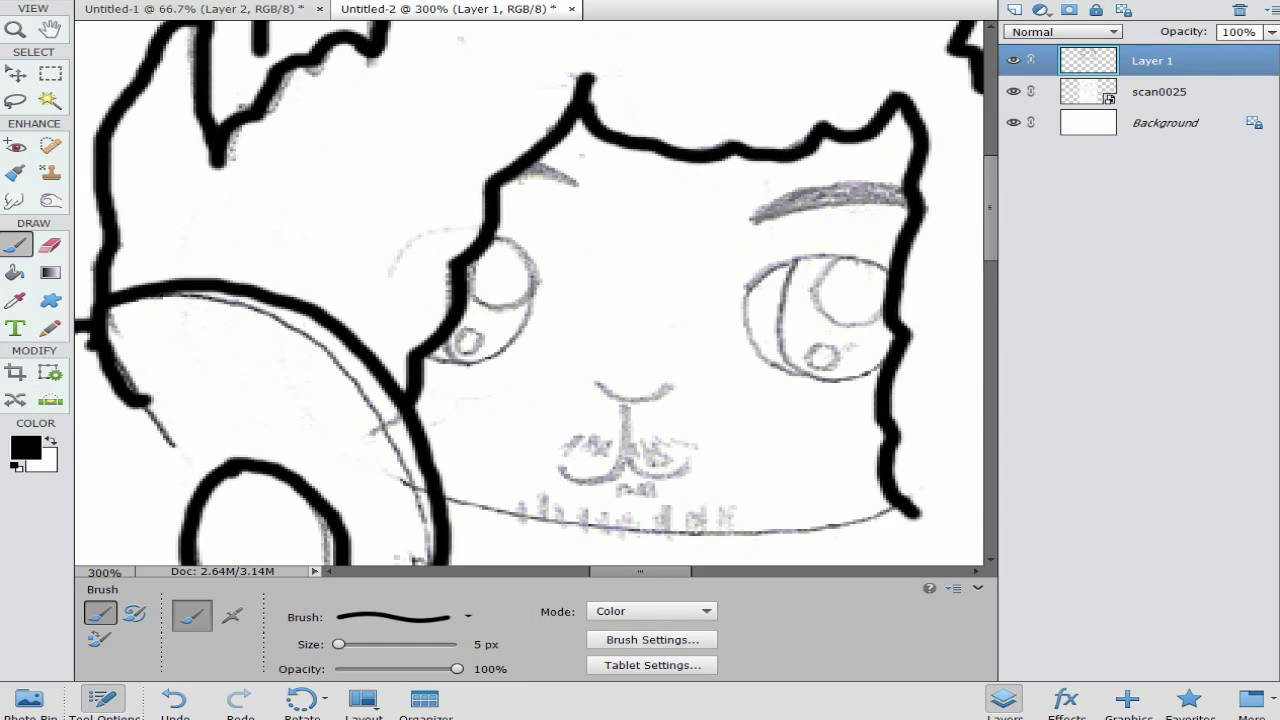
scroll(529, 293, "down", 3)
mouse_move(440, 300)
left_mouse_down()
mouse_move(697, 342)
mouse_move(822, 343)
left_mouse_up()
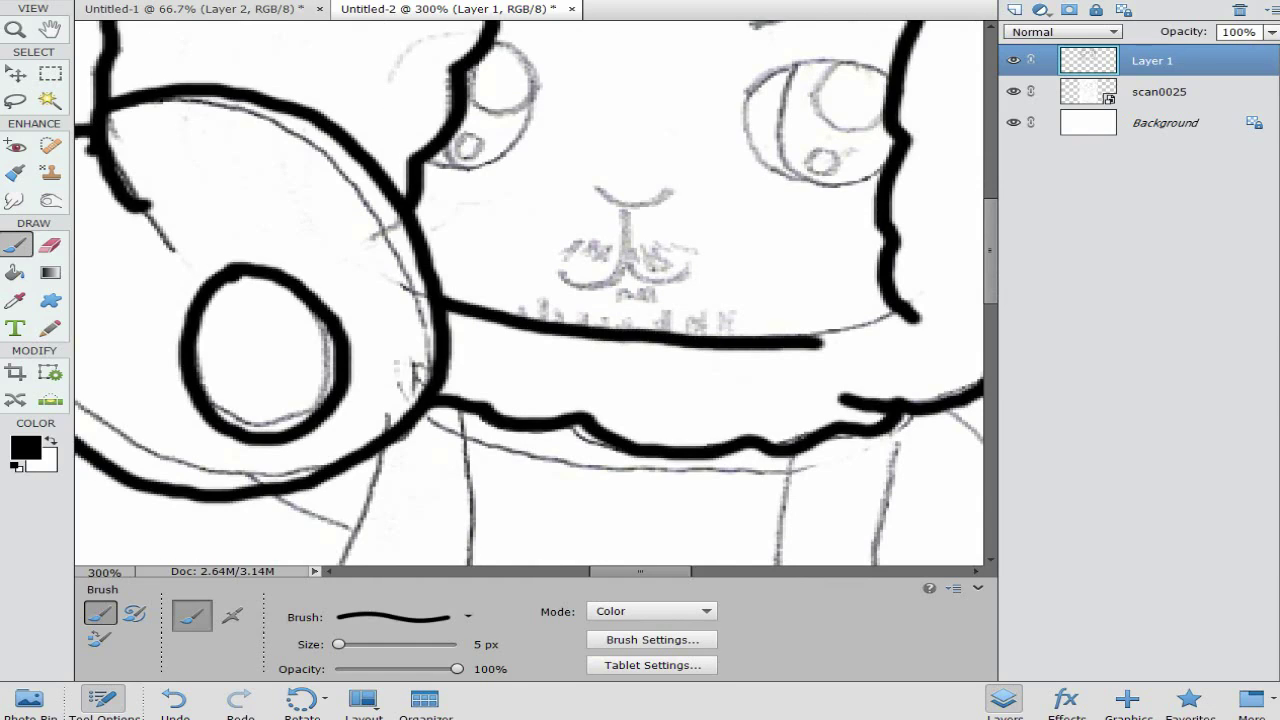
left_click_drag(898, 312, 814, 342)
key("e")
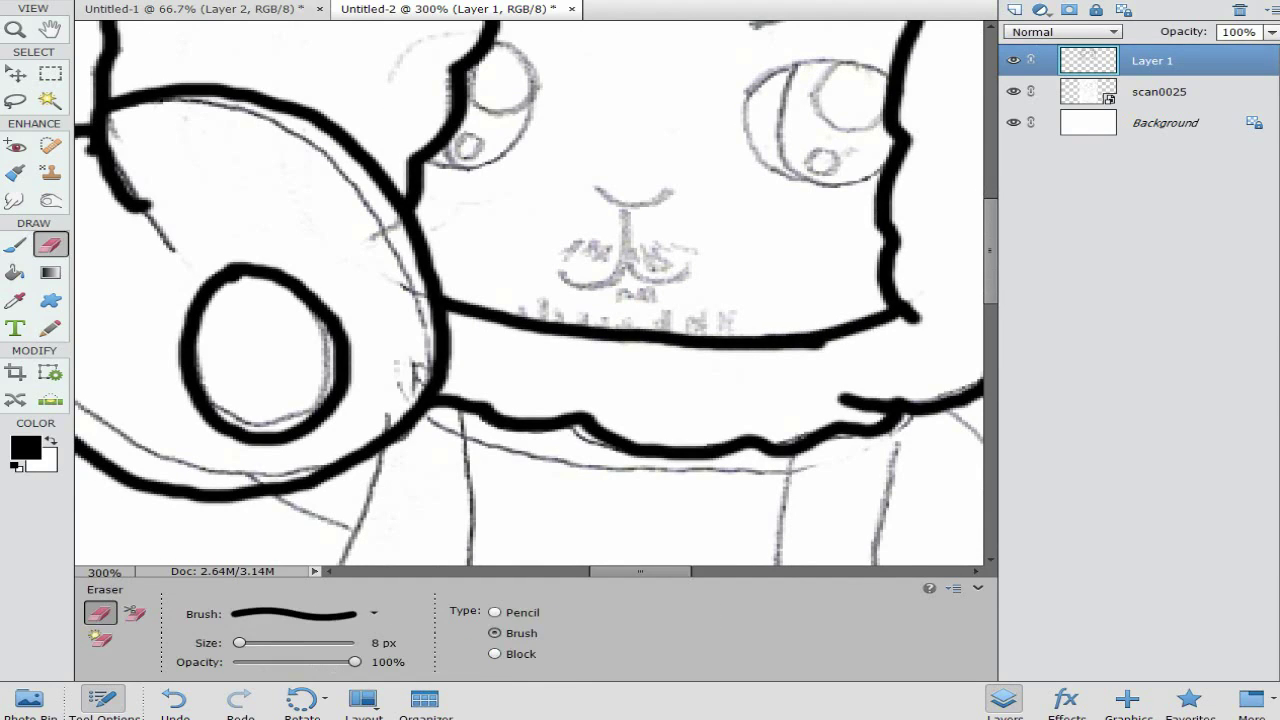
Step: Ink the bear's nose, mouth and both eyebrows in black, filling the larger eyebrow solid
key("b")
mouse_move(596, 188)
left_mouse_down()
mouse_move(637, 205)
mouse_move(625, 255)
mouse_move(675, 282)
mouse_move(692, 268)
mouse_move(549, 272)
left_mouse_up()
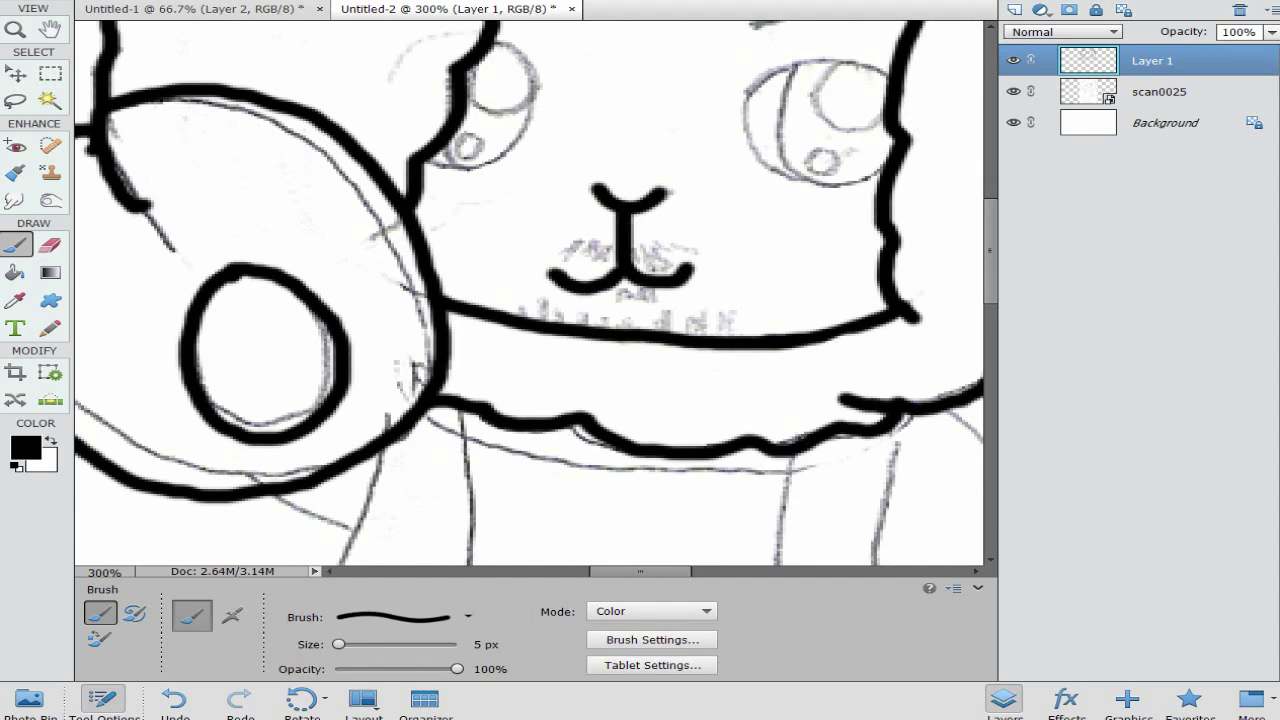
scroll(529, 294, "up", 4)
mouse_move(748, 190)
left_mouse_down()
mouse_move(838, 152)
mouse_move(905, 158)
mouse_move(912, 175)
left_mouse_up()
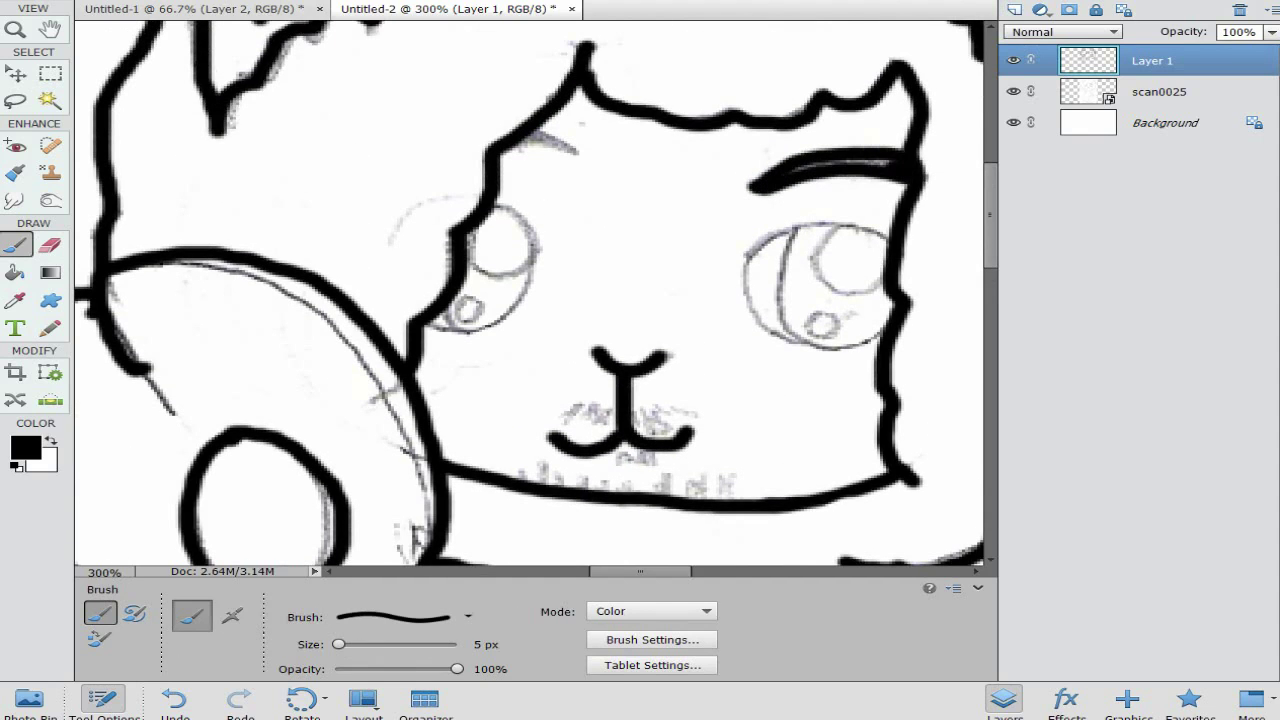
mouse_move(516, 133)
left_mouse_down()
mouse_move(582, 157)
mouse_move(512, 128)
left_mouse_up()
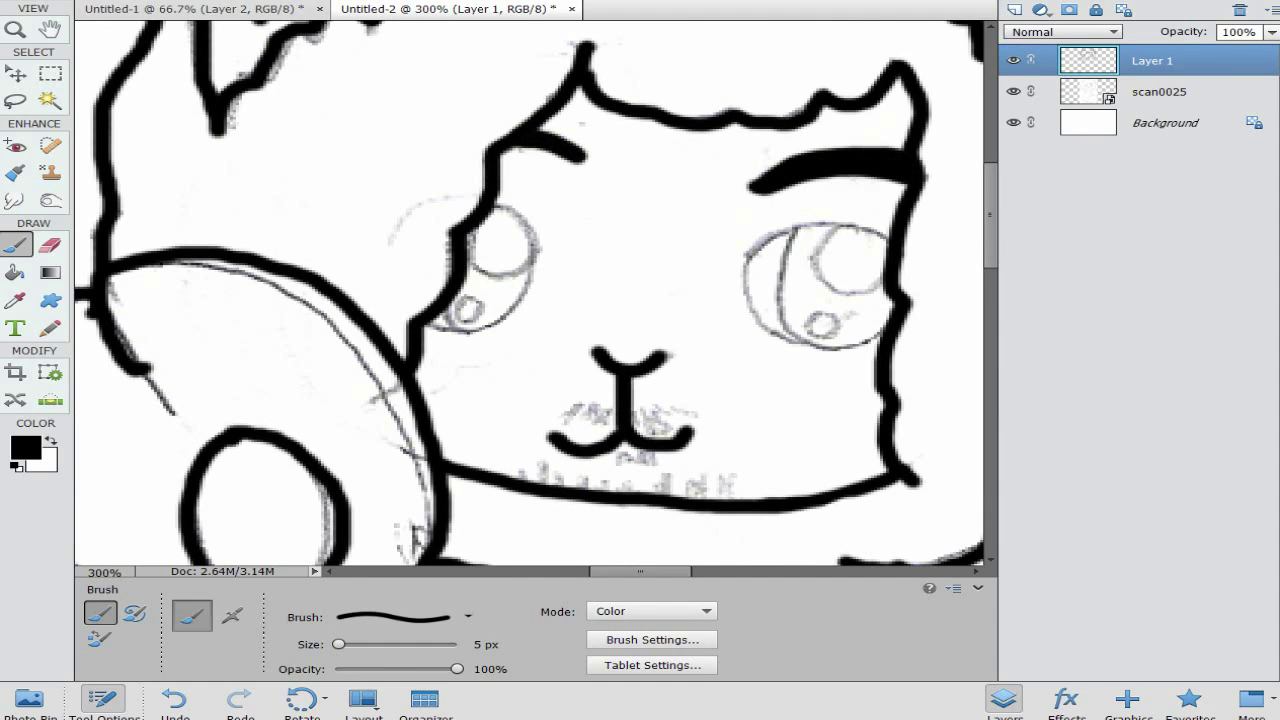
Step: Outline both of the bear's eyes in black with a thinner 3 px brush
left_click(467, 616)
left_click(400, 503)
mouse_move(746, 263)
left_mouse_down()
mouse_move(796, 225)
mouse_move(778, 322)
mouse_move(884, 330)
mouse_move(765, 320)
left_mouse_up()
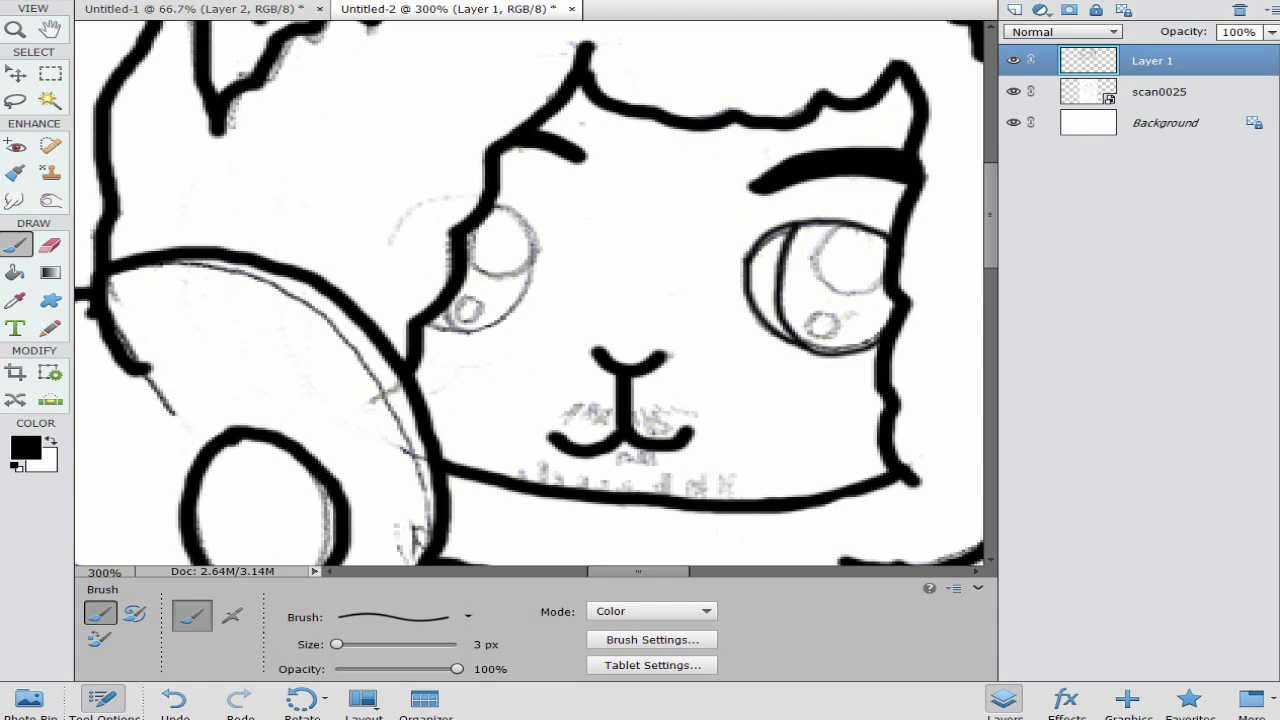
left_click_drag(498, 206, 512, 312)
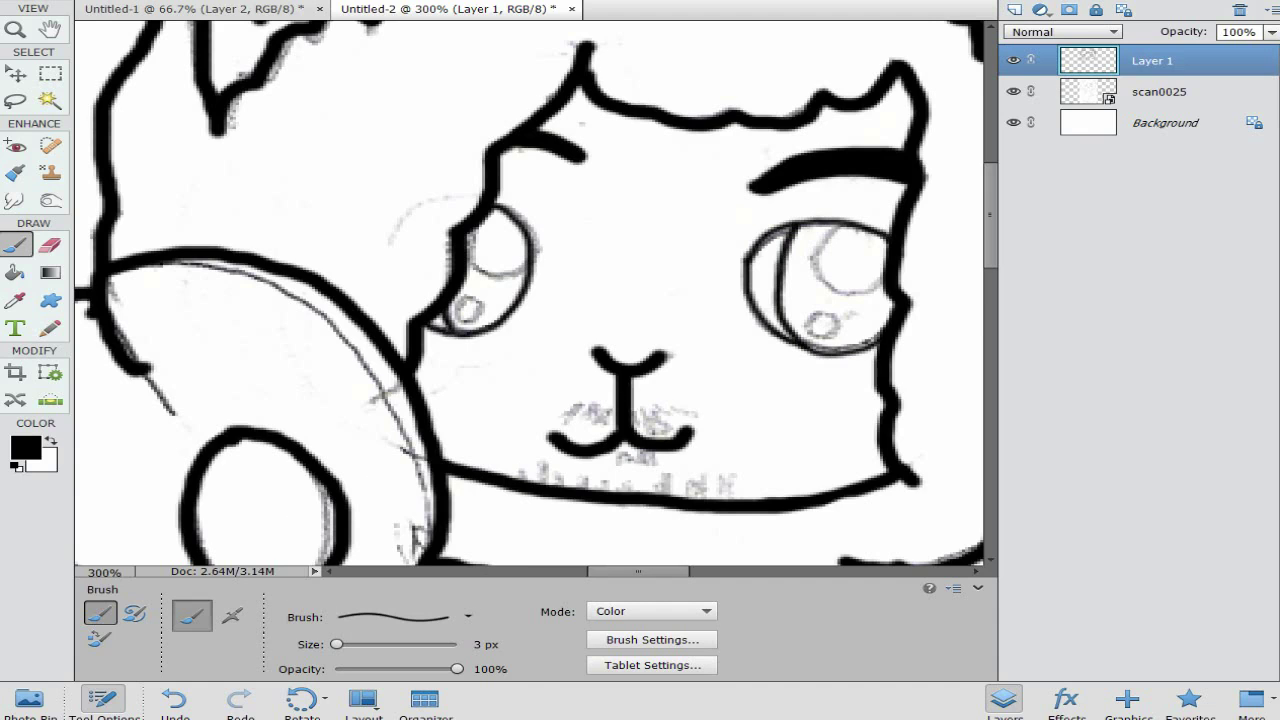
Step: Ink the left front panel of the bear's open jacket in black with a 5 px brush
scroll(530, 293, "down", 7)
key("ctrl+minus")
key("ctrl+minus")
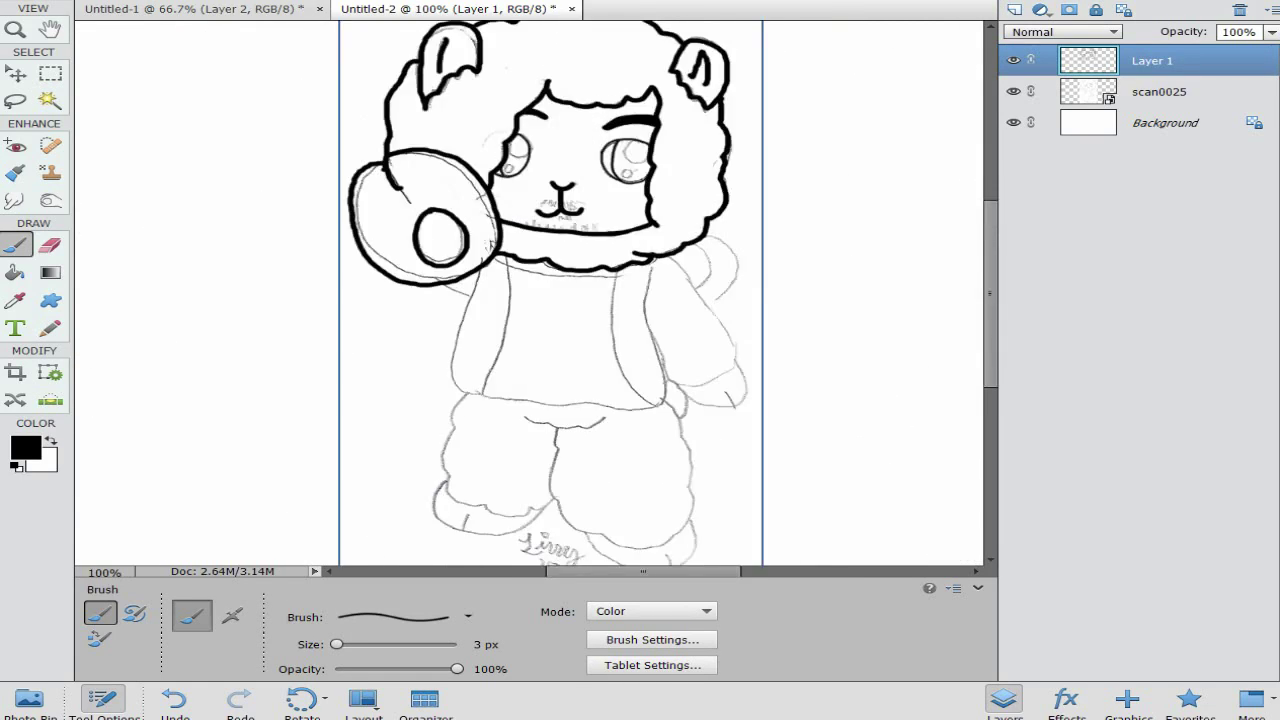
key("ctrl+plus")
left_click(468, 617)
left_click(400, 534)
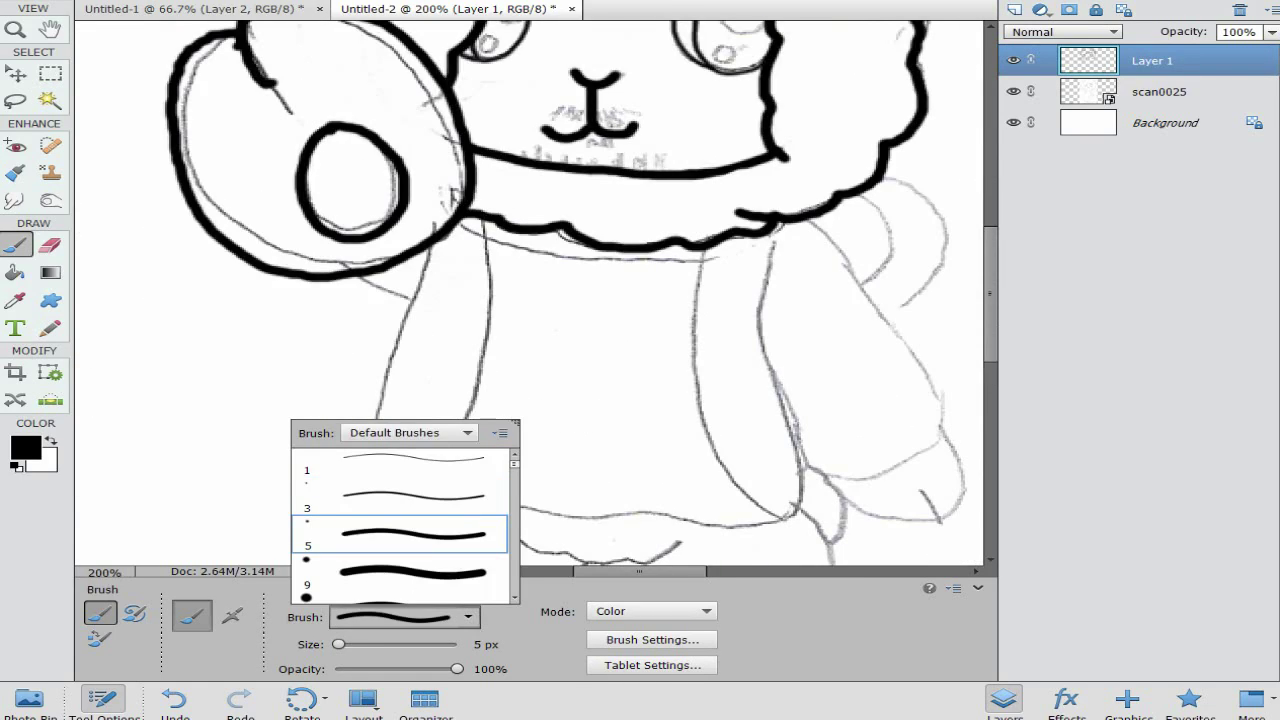
scroll(530, 300, "down", 1)
left_click_drag(437, 212, 388, 358)
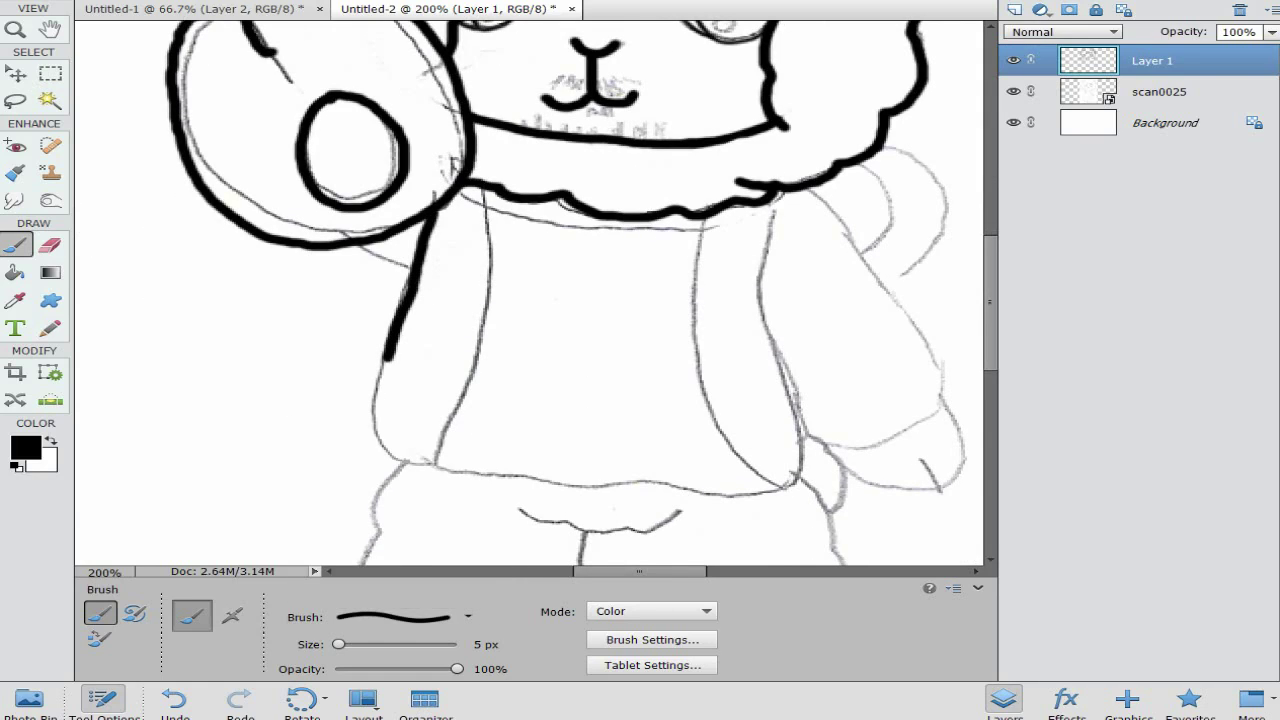
mouse_move(370, 417)
left_mouse_down()
mouse_move(446, 435)
mouse_move(490, 290)
mouse_move(484, 190)
left_mouse_up()
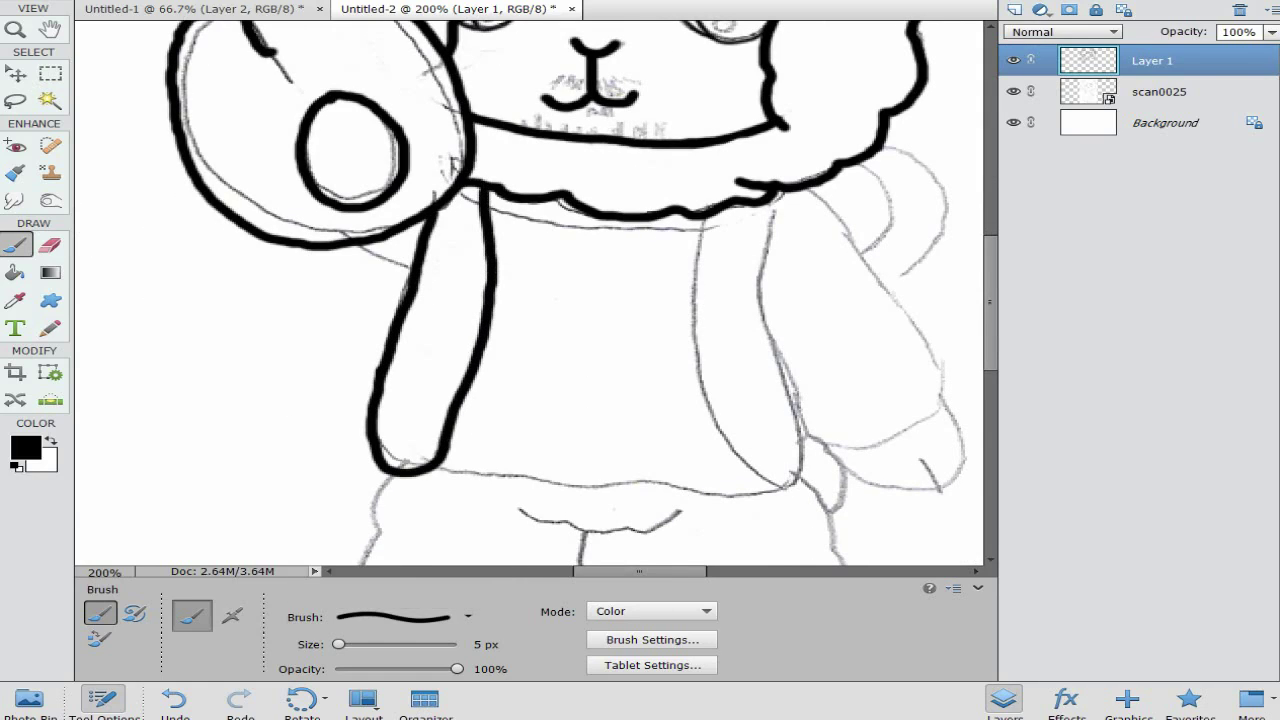
Step: Ink the jacket's right front panel, then the shirt's hem and neckline between the two panels
mouse_move(768, 222)
left_mouse_down()
mouse_move(763, 330)
mouse_move(797, 415)
left_mouse_up()
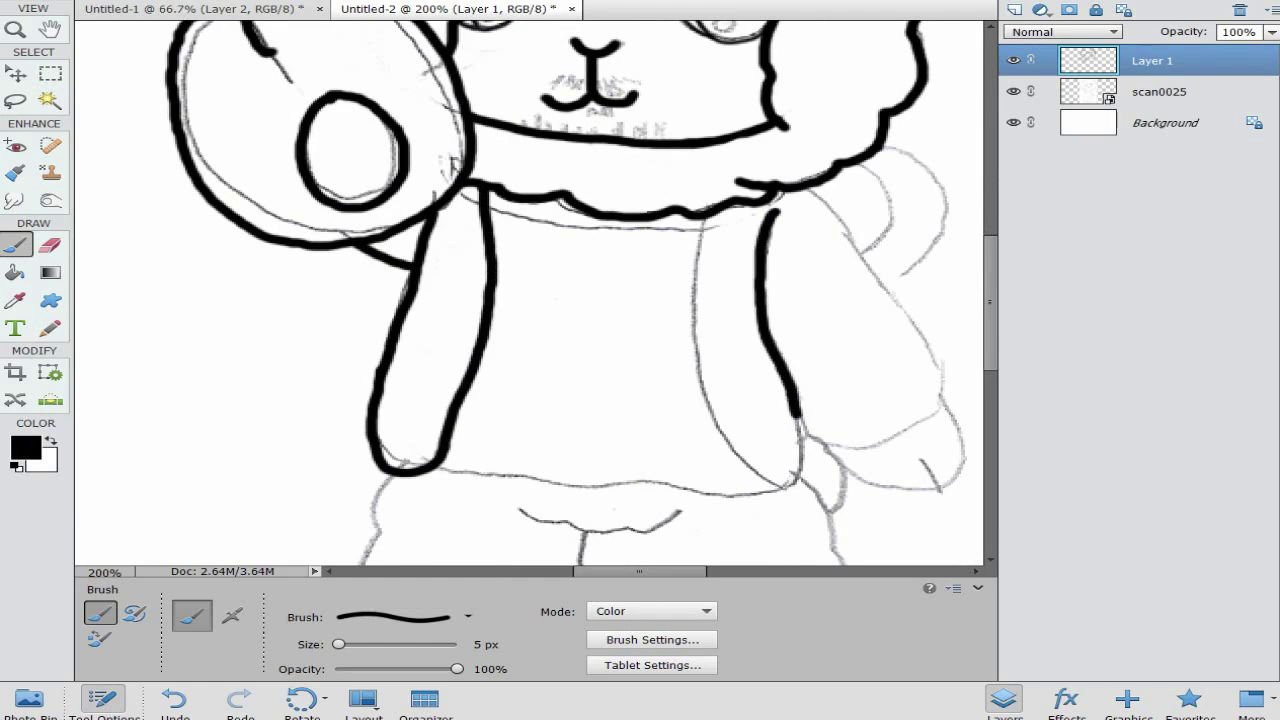
mouse_move(705, 218)
left_mouse_down()
mouse_move(712, 432)
mouse_move(806, 470)
left_mouse_up()
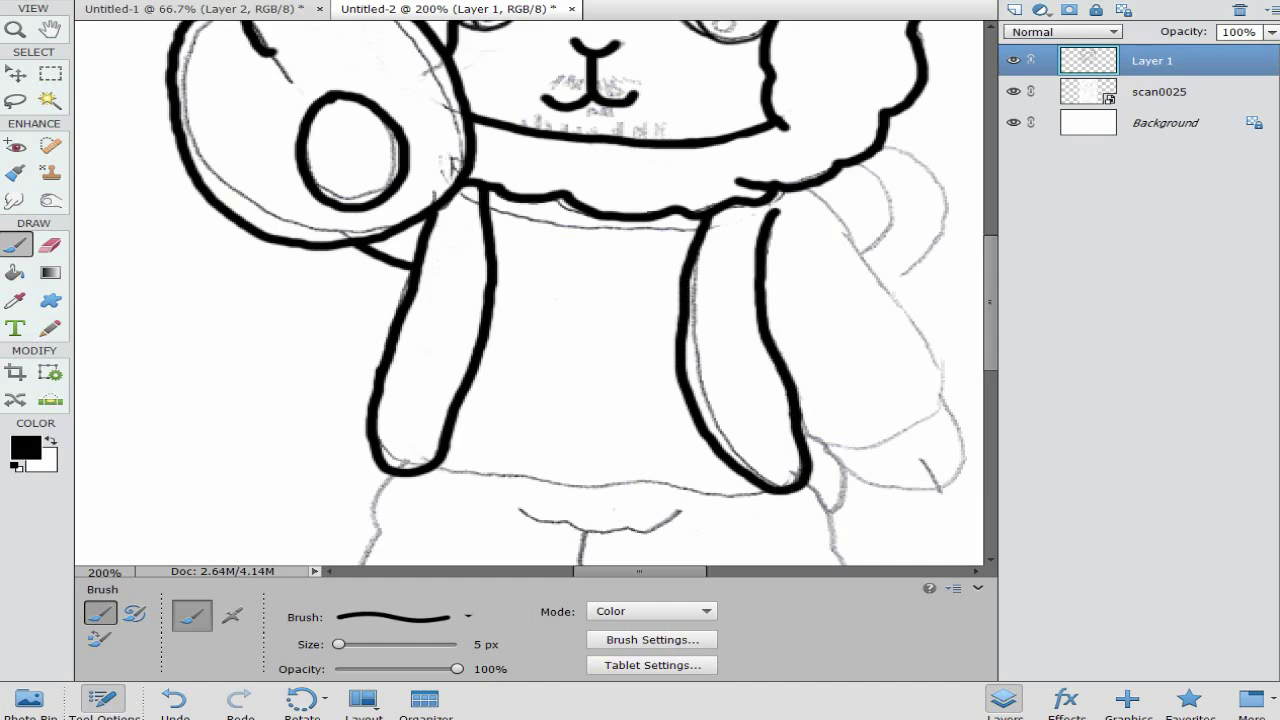
left_click_drag(497, 479, 730, 493)
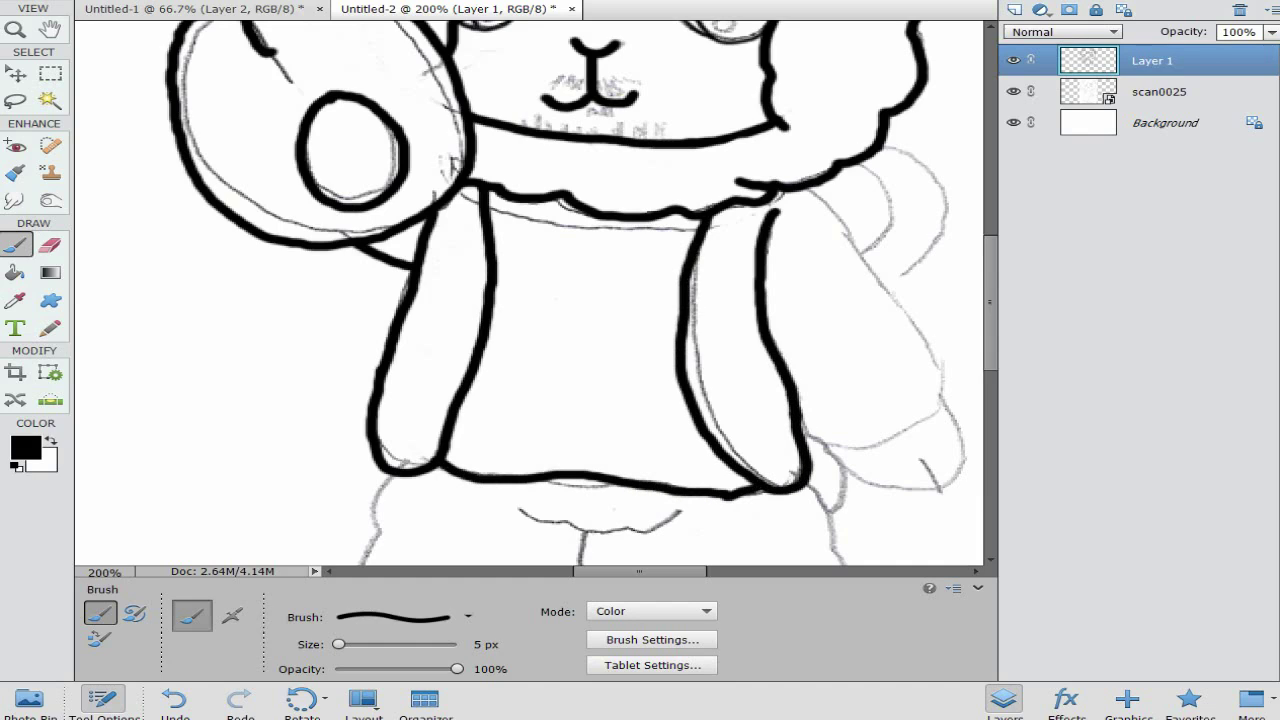
left_click_drag(490, 207, 690, 232)
scroll(530, 290, "down", 1)
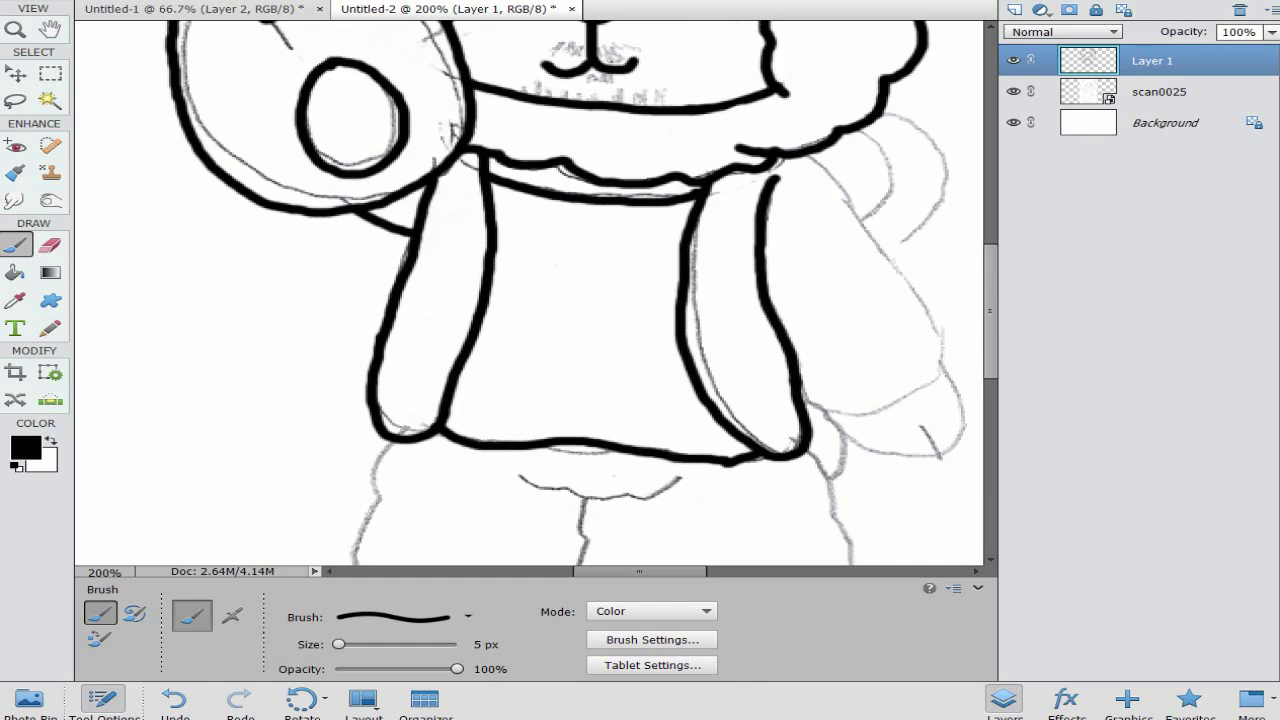
Step: Ink the right sleeve, the rounded shape behind that shoulder, and the hand below the cuff
mouse_move(805, 428)
left_mouse_down()
mouse_move(877, 403)
mouse_move(939, 358)
mouse_move(874, 215)
mouse_move(812, 152)
left_mouse_up()
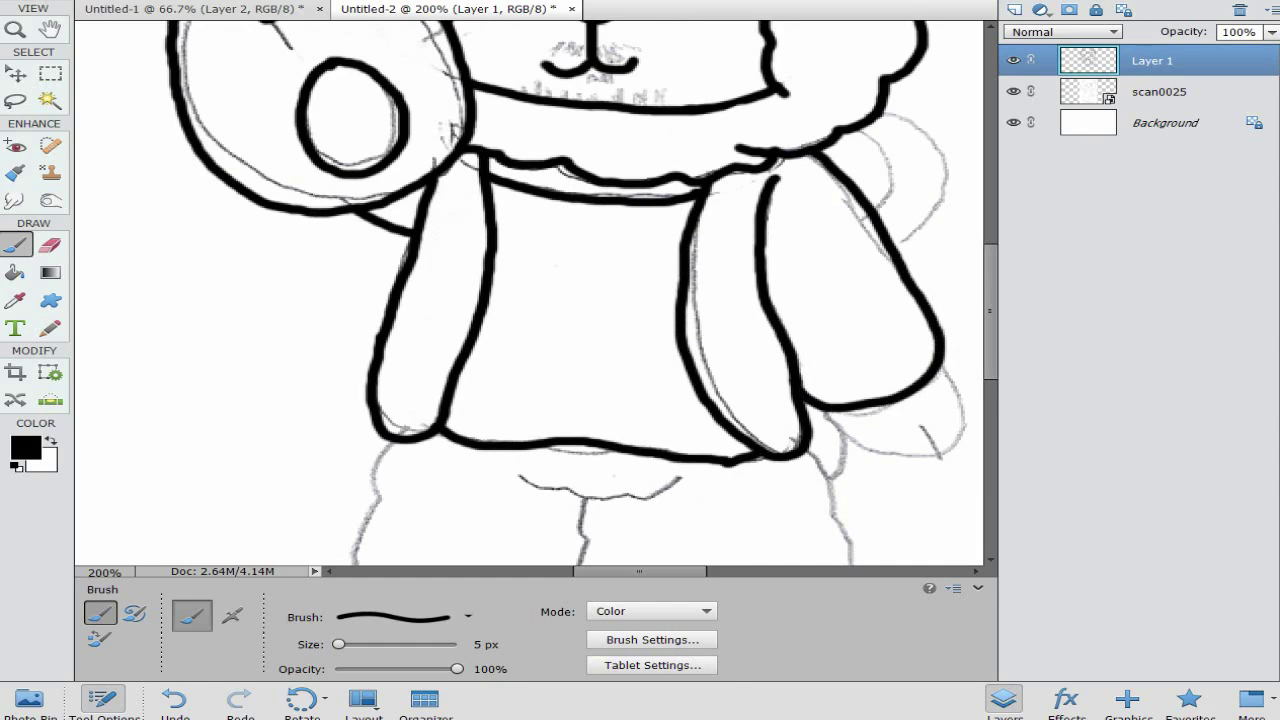
left_click_drag(885, 112, 850, 184)
mouse_move(915, 65)
left_mouse_down()
mouse_move(940, 170)
mouse_move(902, 255)
left_mouse_up()
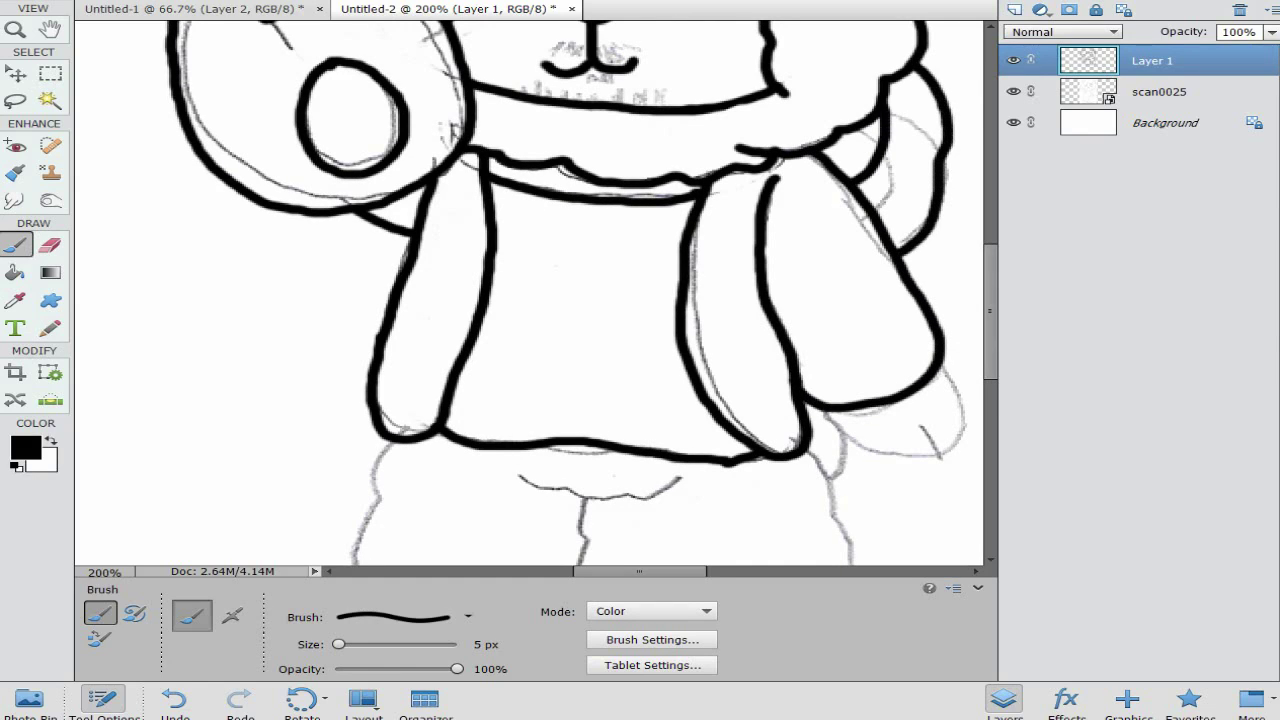
left_click_drag(815, 410, 878, 477)
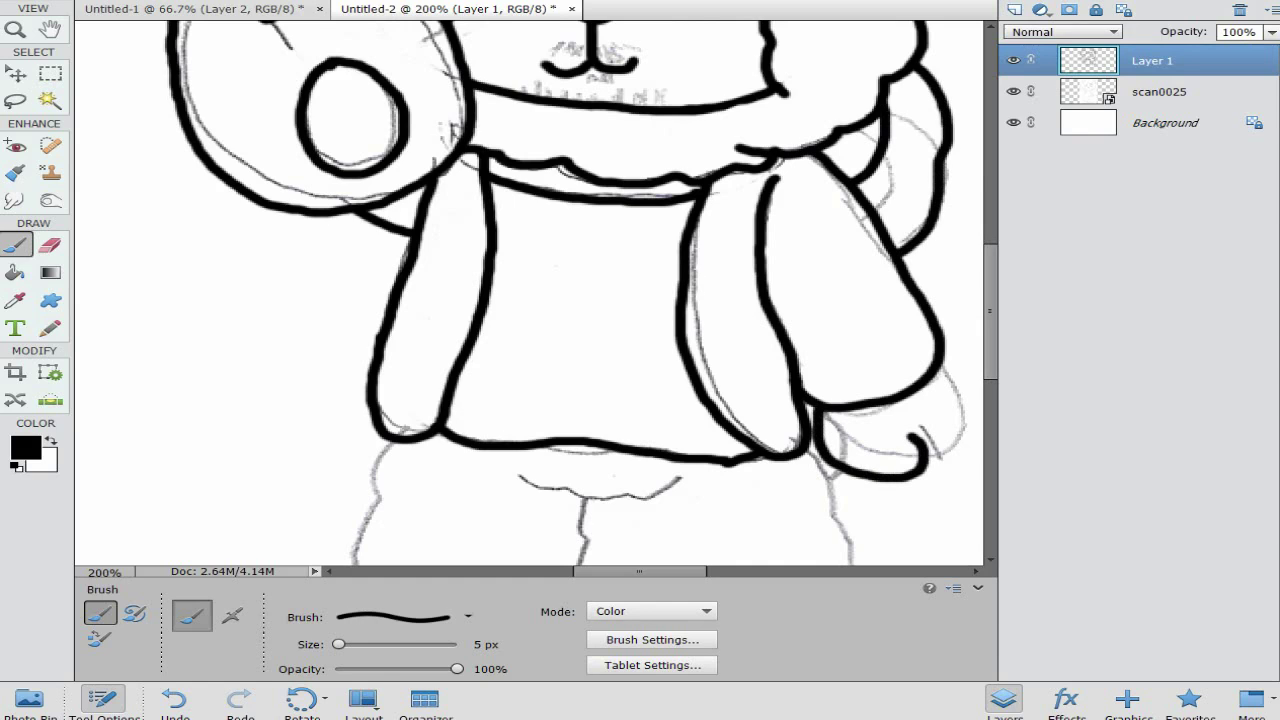
left_click_drag(940, 366, 968, 420)
Step: Ink the scalloped line below the shirt hem and the wavy outline of the bear's right-hand leg
scroll(530, 290, "down", 5)
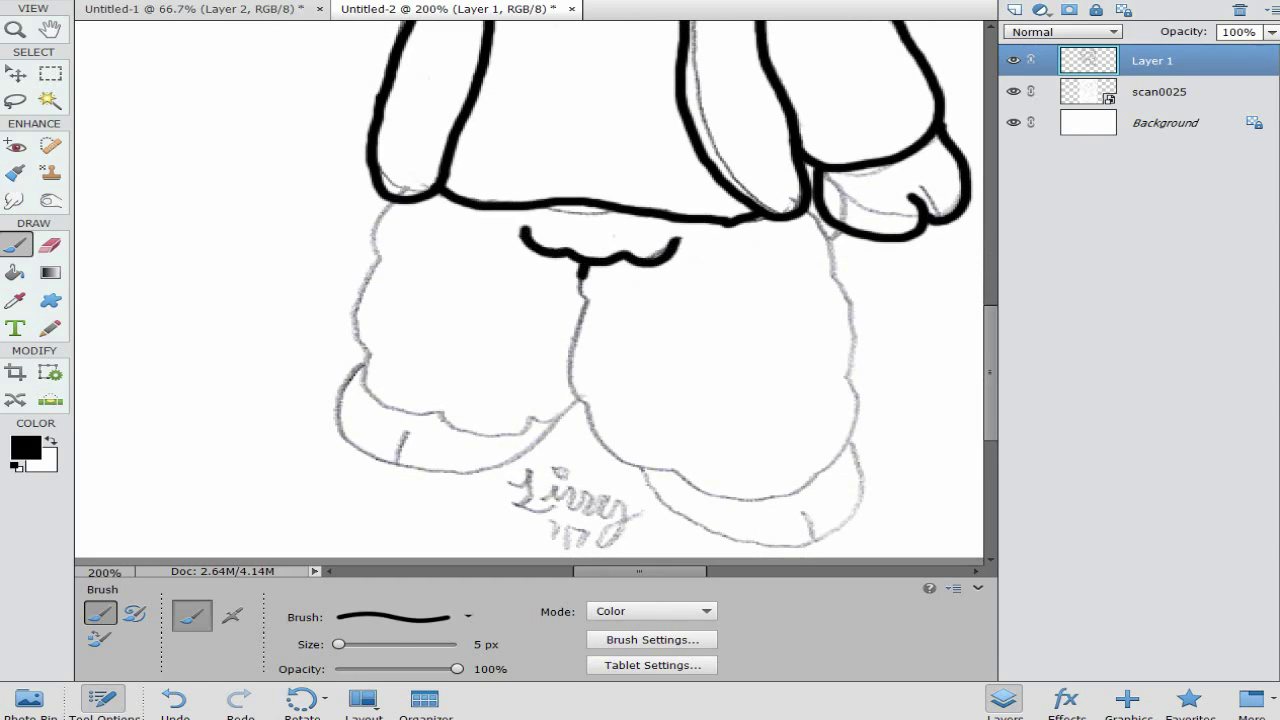
left_click_drag(582, 268, 590, 422)
key("ctrl+z")
mouse_move(583, 262)
left_mouse_down()
mouse_move(568, 400)
mouse_move(694, 491)
mouse_move(836, 452)
mouse_move(850, 372)
left_mouse_up()
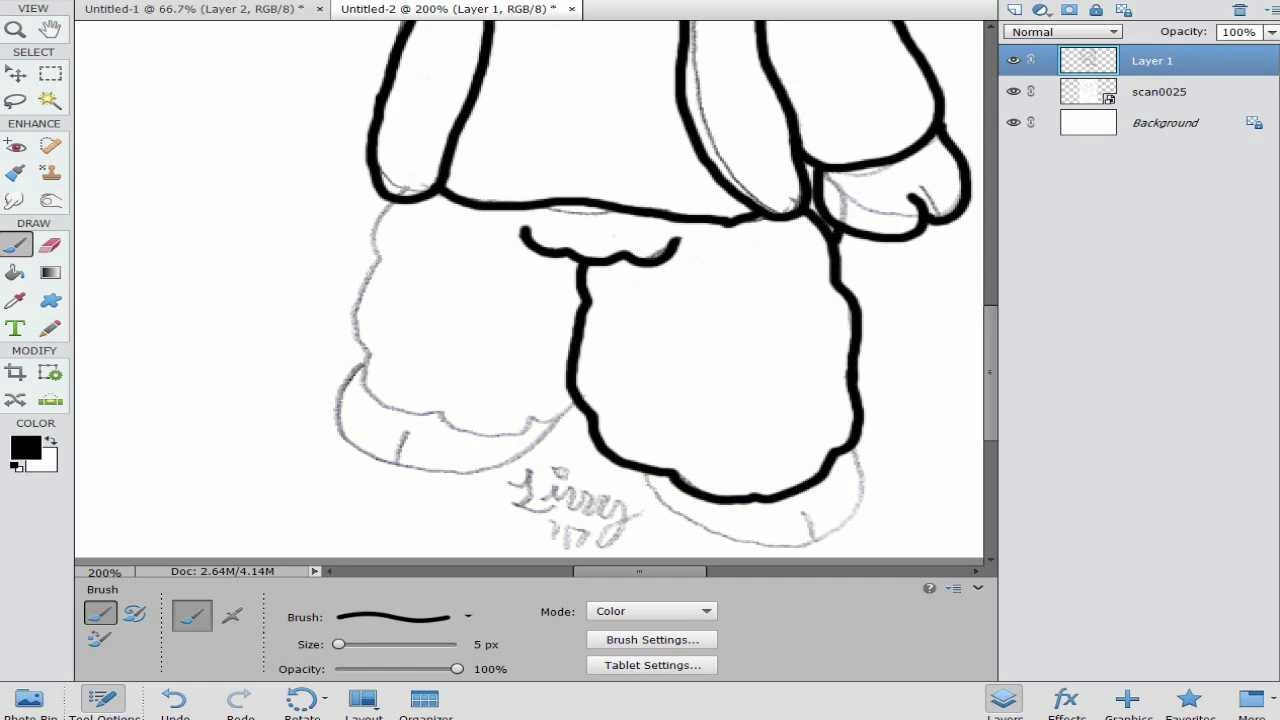
Step: Ink the wavy outline of the left-hand leg and the outlines and toe lines of both feet
mouse_move(376, 235)
left_mouse_down()
mouse_move(356, 332)
mouse_move(371, 398)
mouse_move(496, 436)
mouse_move(575, 406)
mouse_move(400, 475)
mouse_move(512, 462)
left_mouse_up()
mouse_move(358, 376)
left_mouse_down()
mouse_move(340, 404)
mouse_move(366, 457)
left_mouse_up()
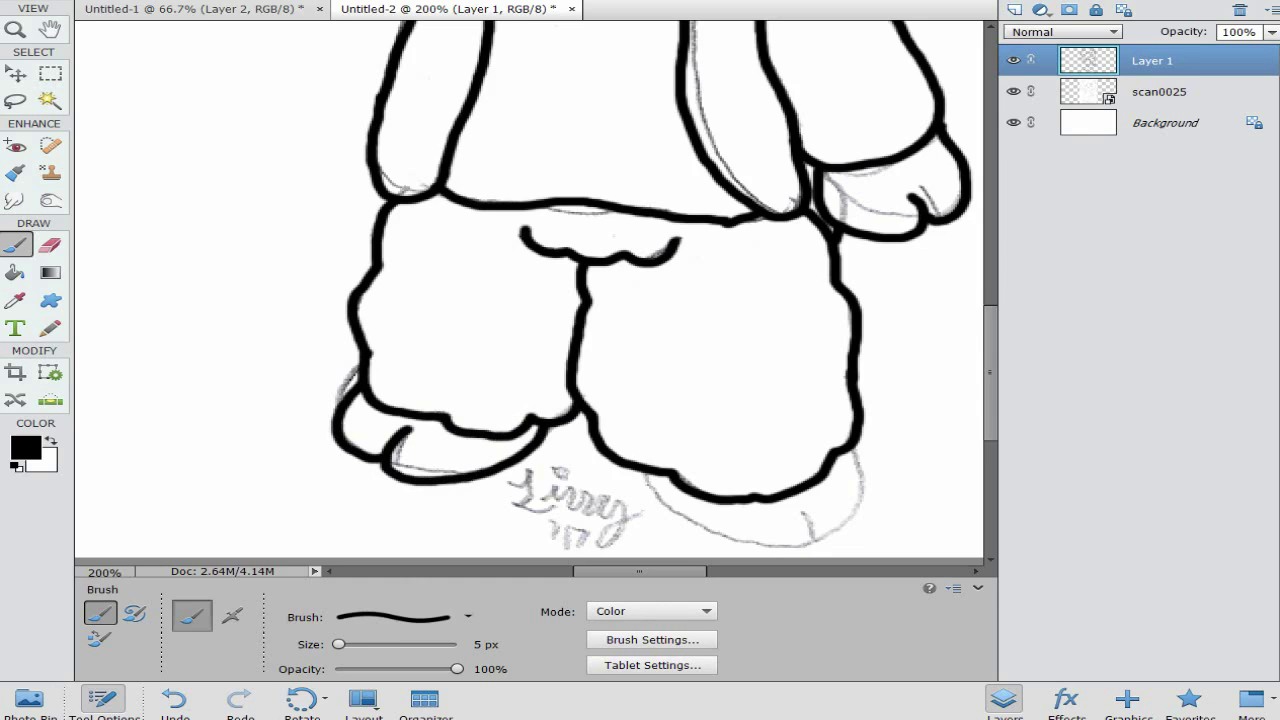
left_click_drag(645, 470, 768, 543)
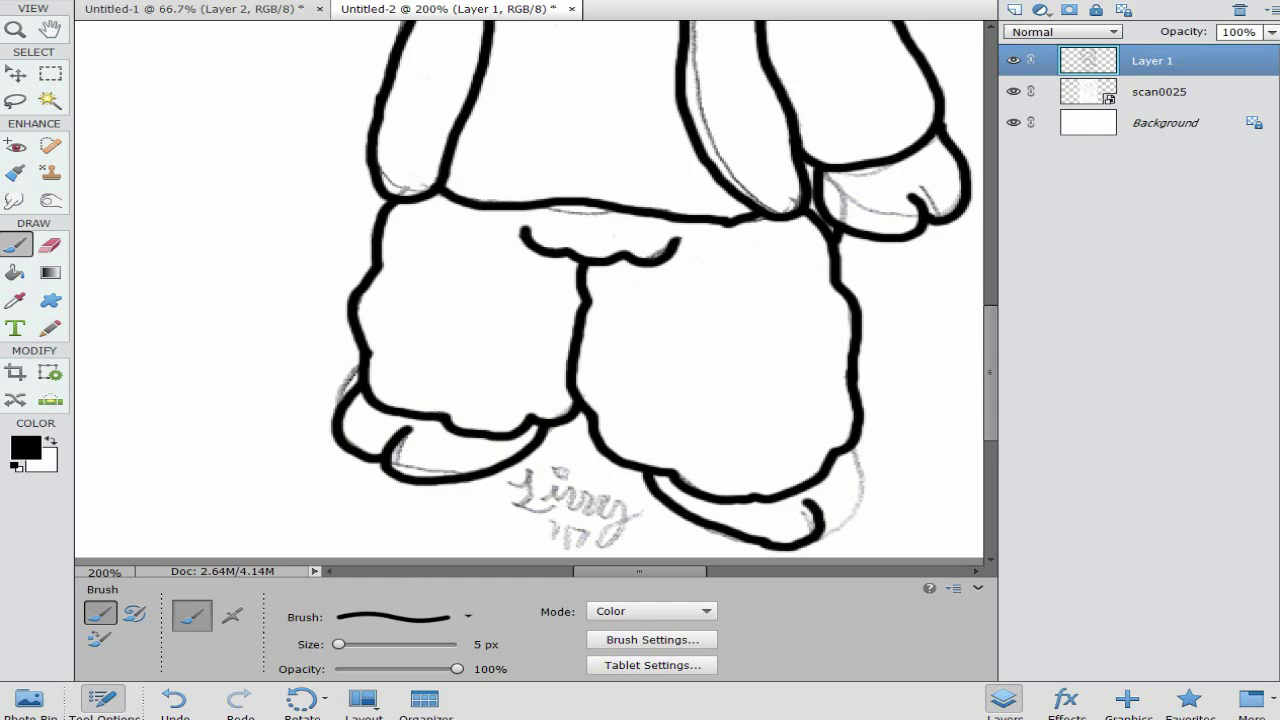
key("ctrl+minus")
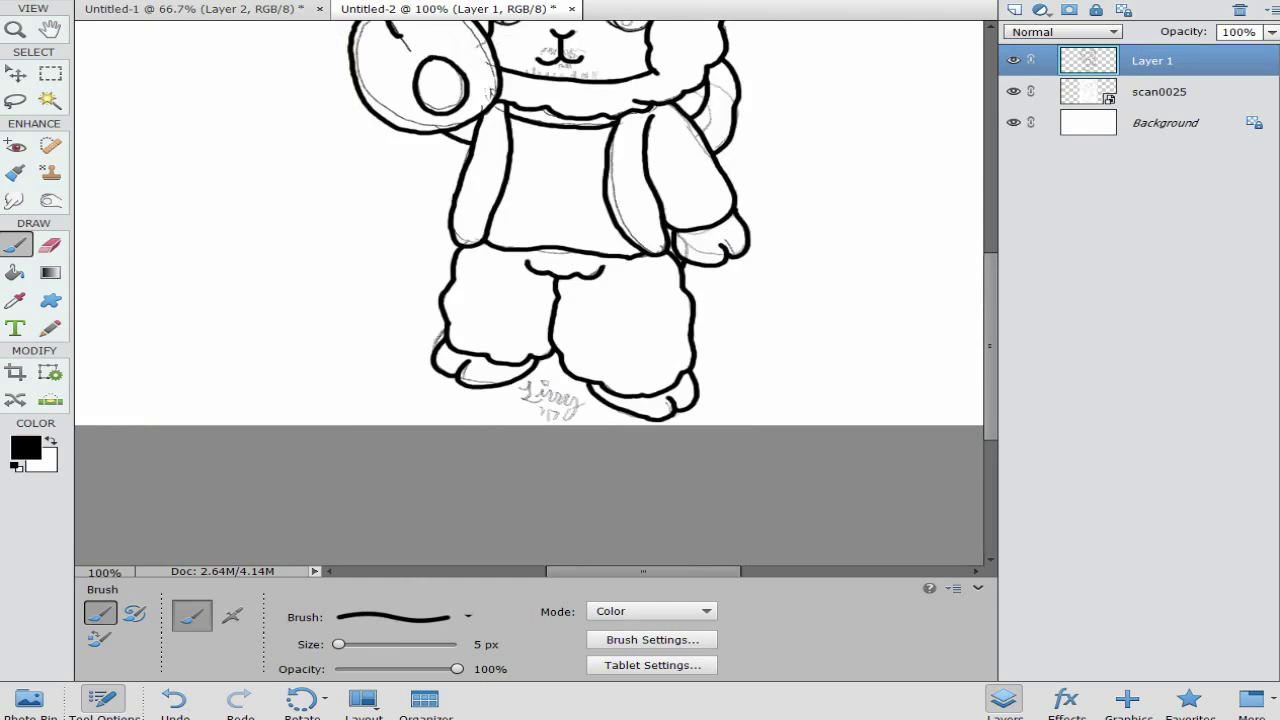
Step: Change the brush's foreground colour from black to a dark orange
scroll(530, 290, "up", 3)
left_click(26, 448)
left_click(432, 321)
left_click(487, 358)
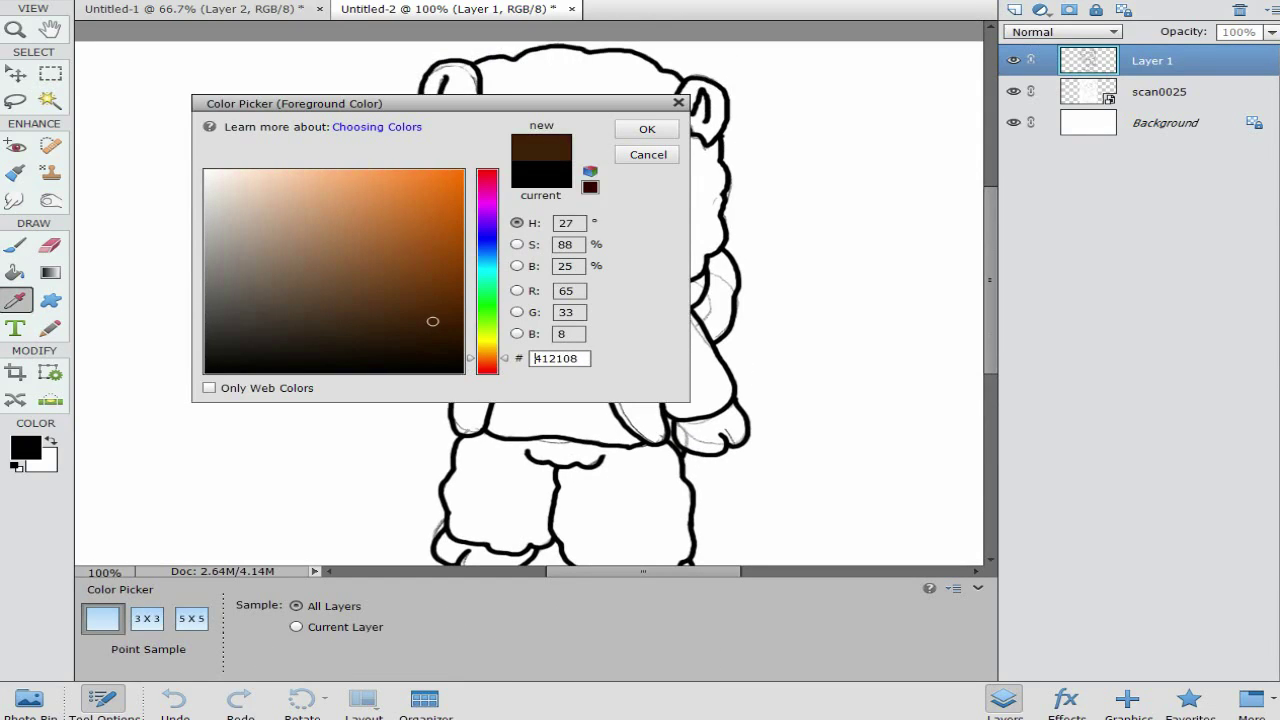
mouse_move(432, 321)
left_mouse_down()
mouse_move(417, 254)
mouse_move(431, 237)
mouse_move(426, 295)
mouse_move(455, 215)
left_mouse_up()
key("Return")
key("b")
Step: Draw the moustache and chin stubble as short dark orange strokes over the sketch with a 3 px brush
left_click(467, 617)
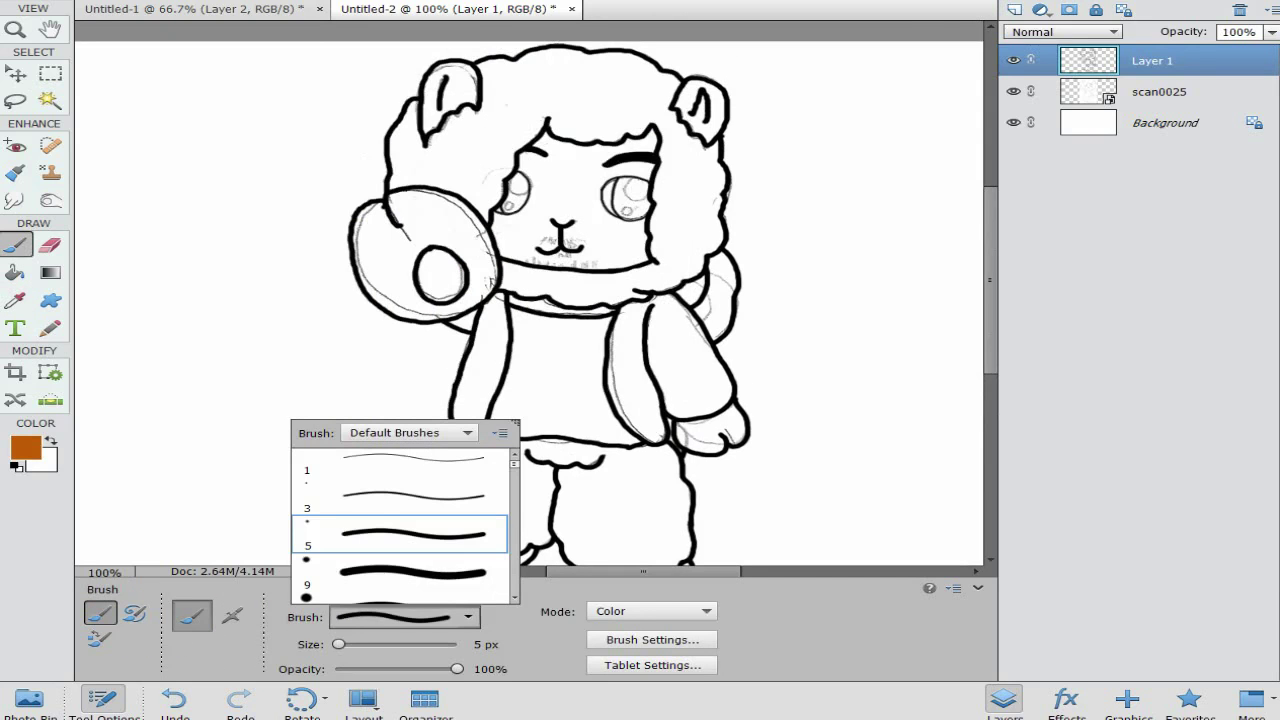
left_click(413, 496)
key("ctrl+plus")
key("ctrl+plus")
key("ctrl+plus")
key("ctrl+plus")
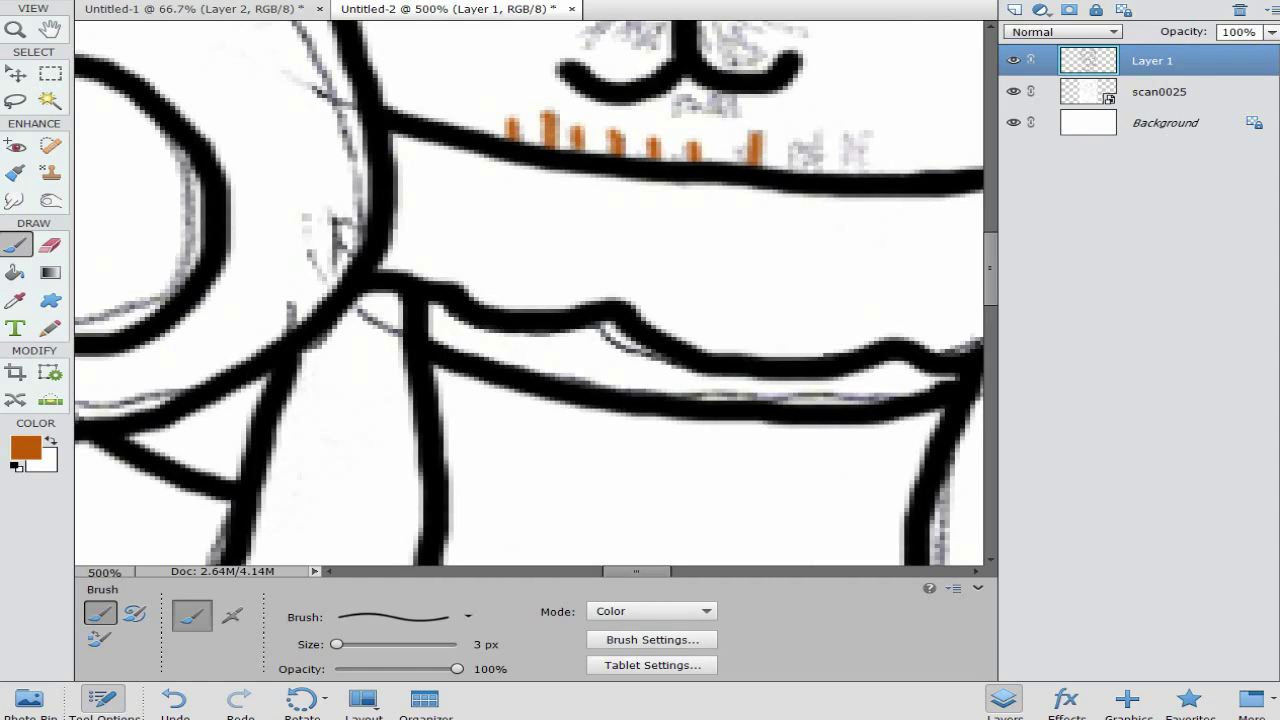
left_click_drag(795, 142, 795, 170)
mouse_move(819, 137)
left_mouse_down()
mouse_move(819, 170)
mouse_move(847, 171)
left_mouse_up()
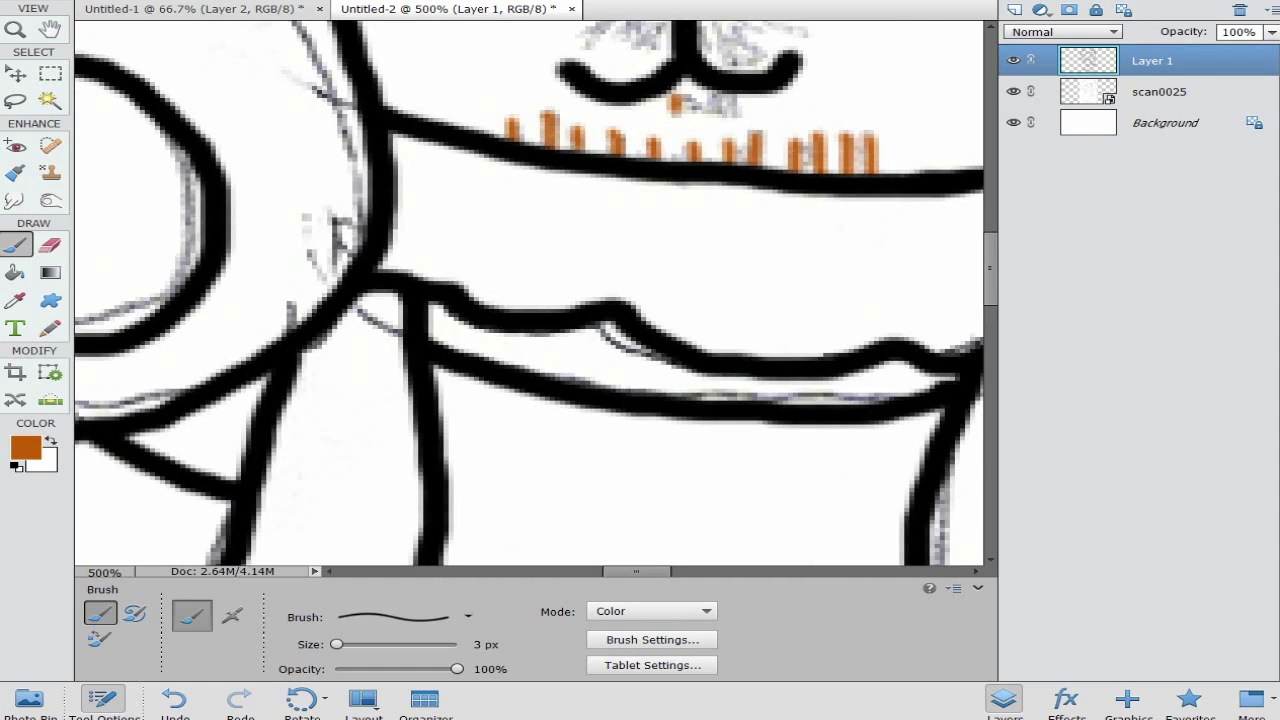
left_click_drag(682, 100, 732, 106)
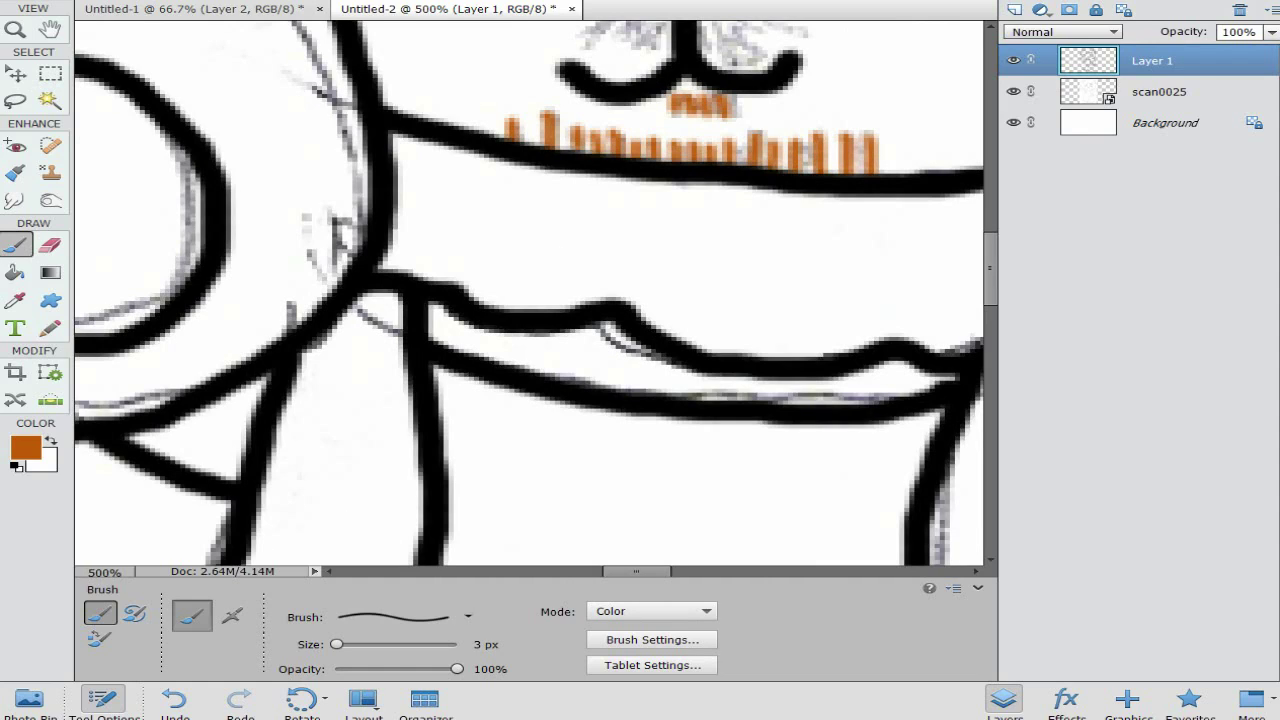
scroll(528, 294, "up", 3)
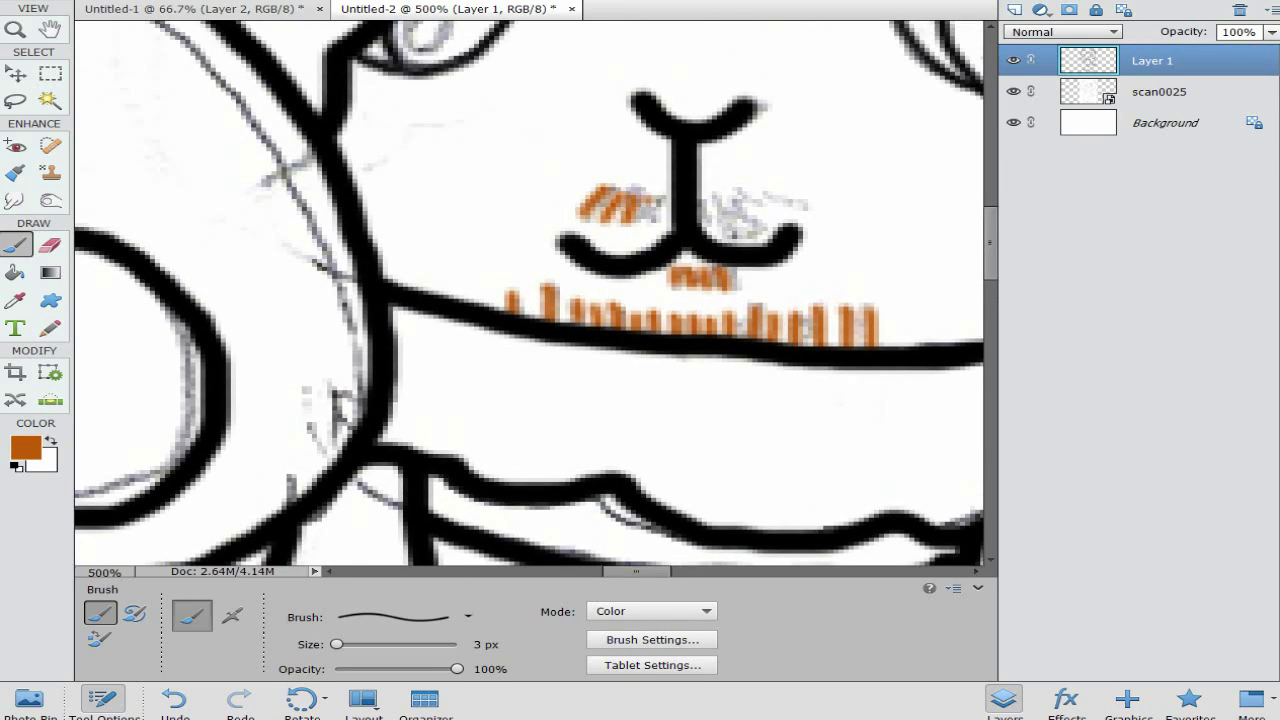
mouse_move(640, 222)
left_mouse_down()
mouse_move(668, 196)
mouse_move(790, 190)
left_mouse_up()
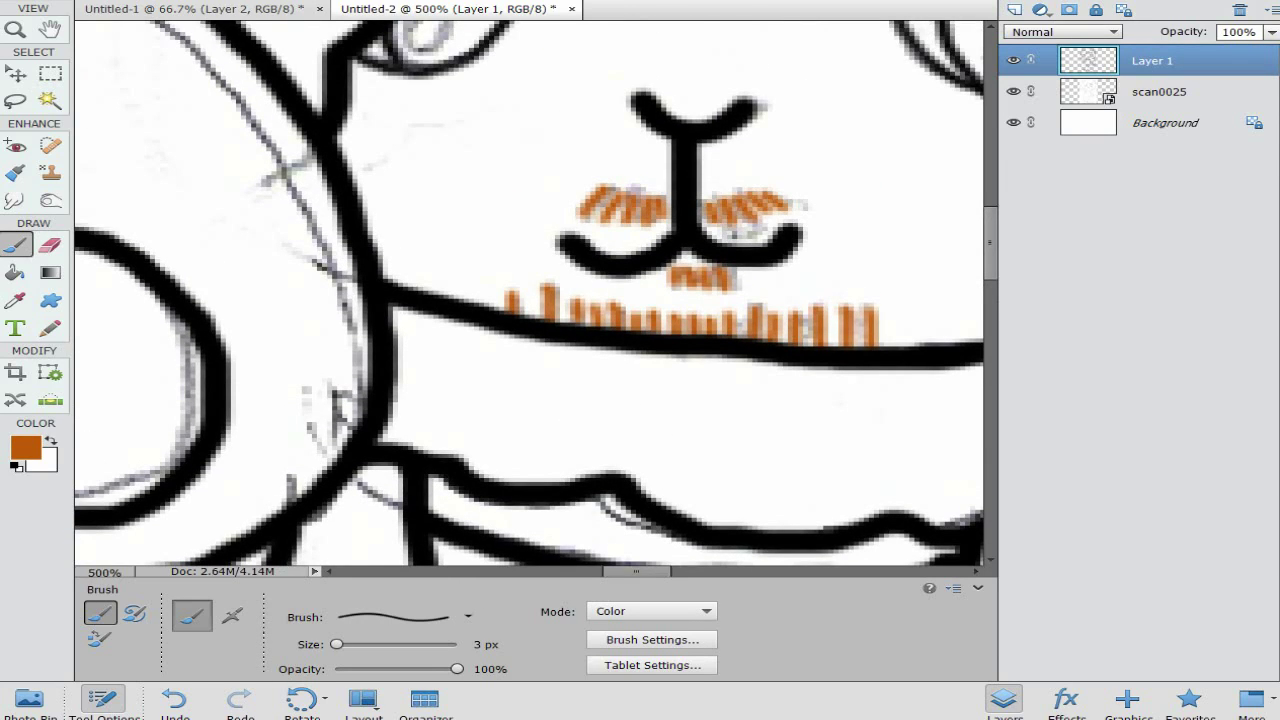
Step: Add a new layer directly beneath Layer 1 and swap the foreground colour to white
scroll(528, 294, "up", 6)
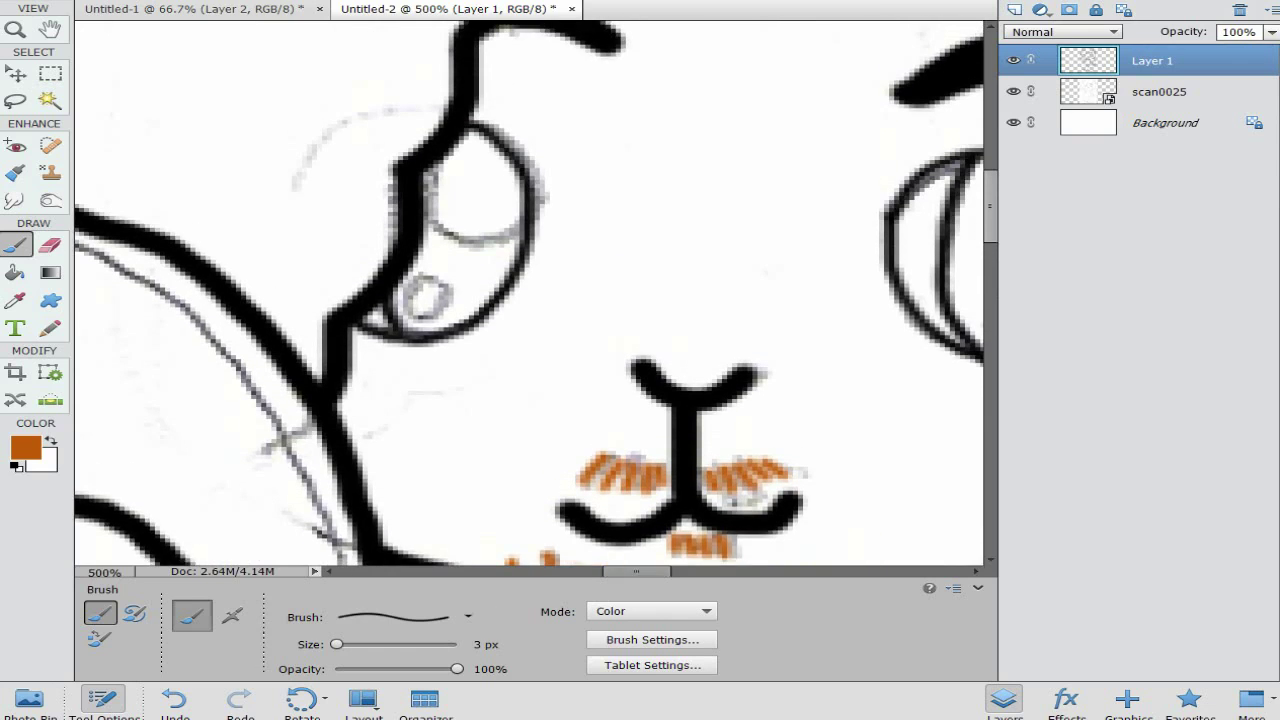
scroll(528, 294, "up", 2)
left_click(1014, 10)
left_click_drag(1152, 61, 1152, 106)
key("ctrl+minus")
key("ctrl+minus")
key("ctrl+minus")
key("x")
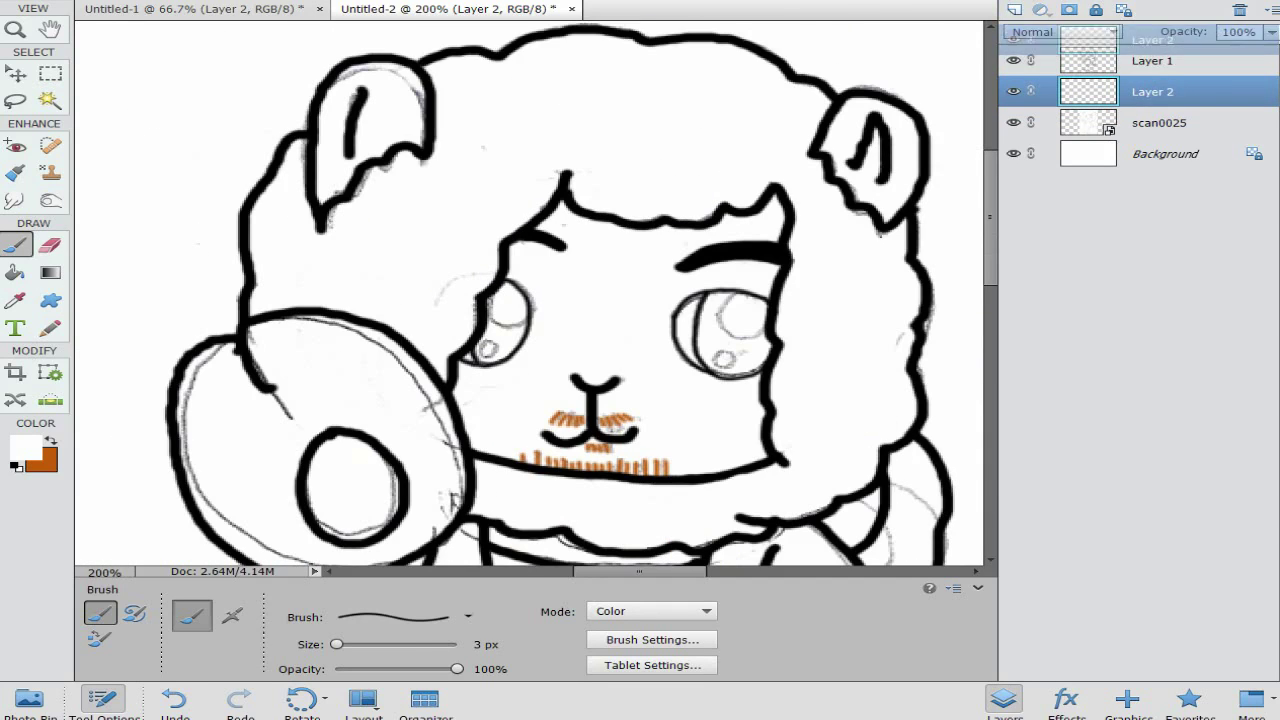
Step: Move Layer 2 to the top and paint white over the large highlight circles in both eyes with a soft 21 px brush
key("ctrl+bracketright")
left_click(468, 617)
scroll(412, 540, "down", 3)
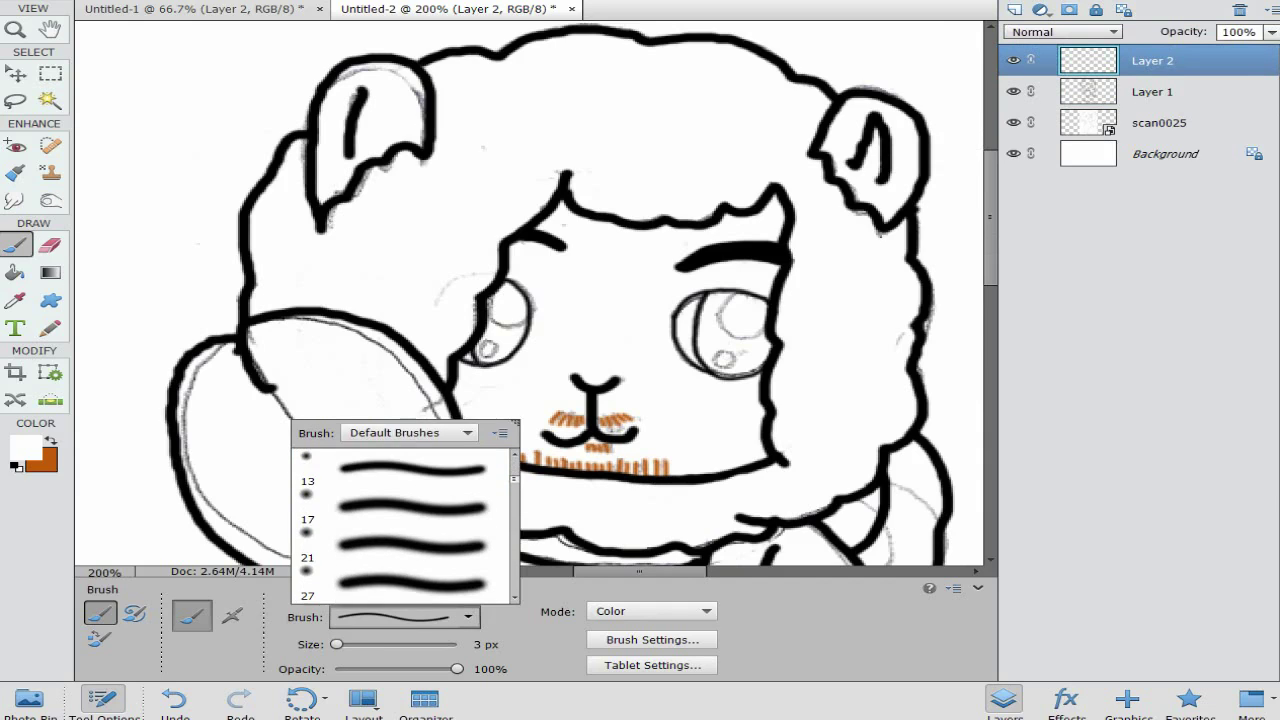
left_click(412, 543)
left_click_drag(494, 299, 514, 308)
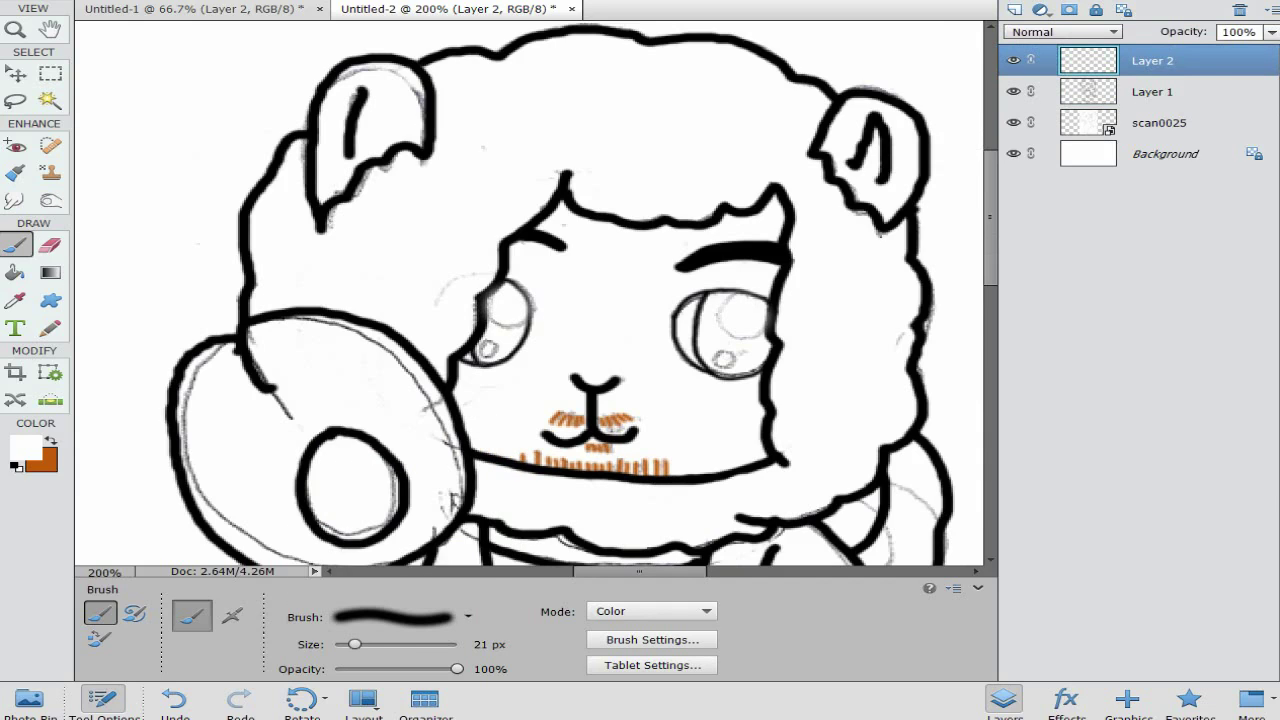
left_click_drag(730, 298, 758, 297)
Step: Paint white over the small highlight circles in the eyes with a soft 13 px brush
left_click(468, 617)
left_click(412, 467)
left_click_drag(480, 346, 493, 351)
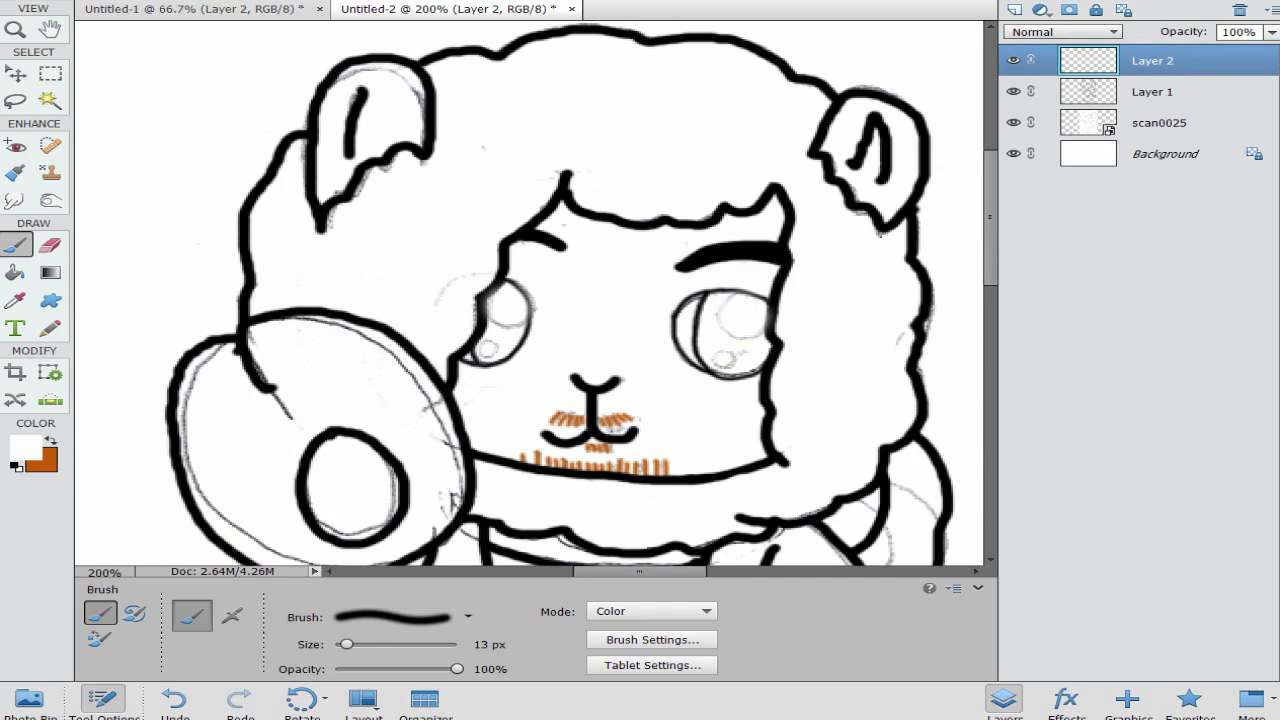
Step: Merge Layer 1 with Layer 2 and add a new layer directly beneath the merged line art
left_click(1152, 91, "ctrl")
right_click(1142, 88)
left_click(1190, 352)
left_click(1014, 10)
left_click_drag(1152, 61, 1152, 106)
key("x")
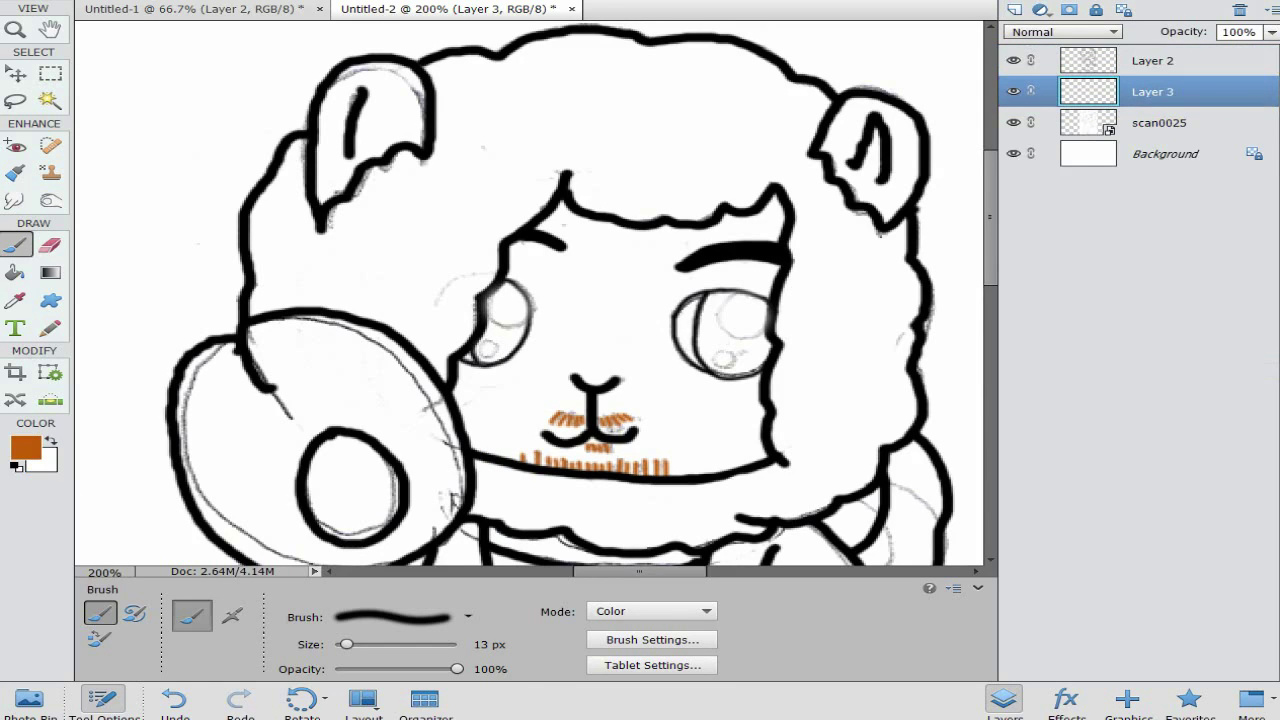
Step: Set the foreground colour to light blue and paint the iris of the left-hand eye around its highlights
left_click(26, 448)
left_click(486, 249)
left_click(363, 171)
left_click(649, 129)
key("ctrl+equal")
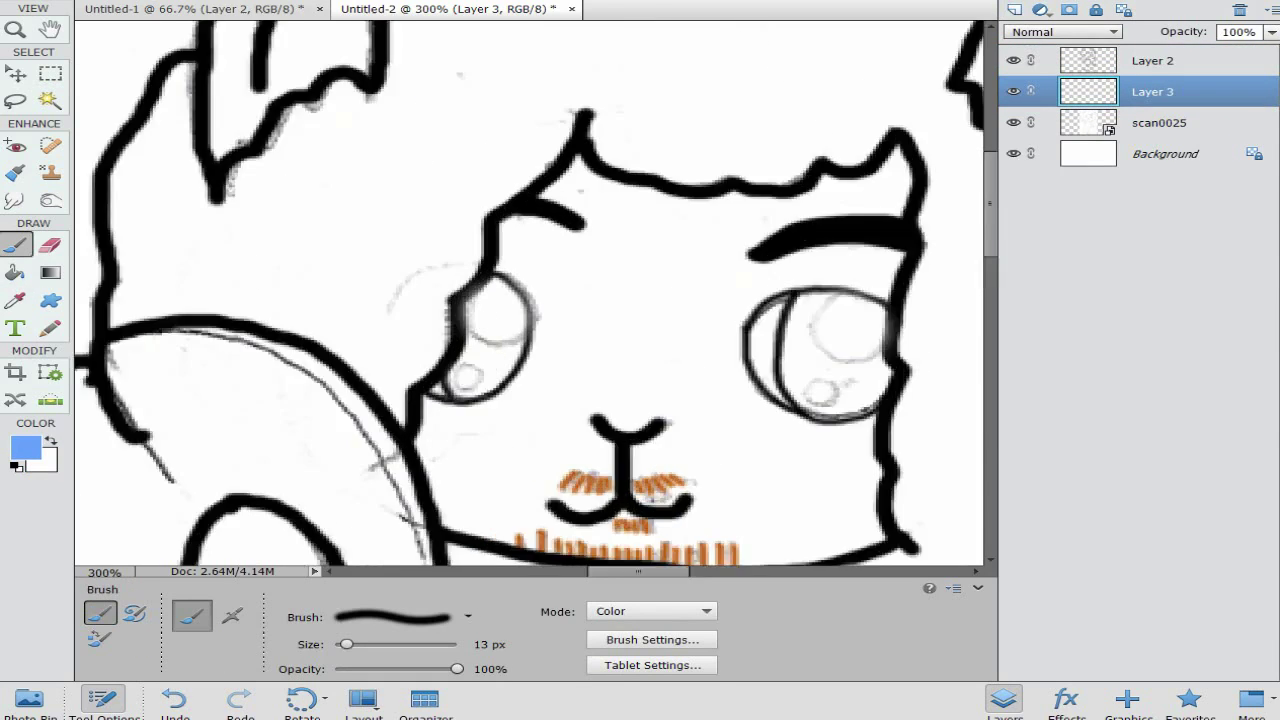
key("ctrl+equal")
key("ctrl+equal")
mouse_move(440, 300)
left_mouse_down()
mouse_move(490, 285)
mouse_move(520, 420)
mouse_move(405, 445)
left_mouse_up()
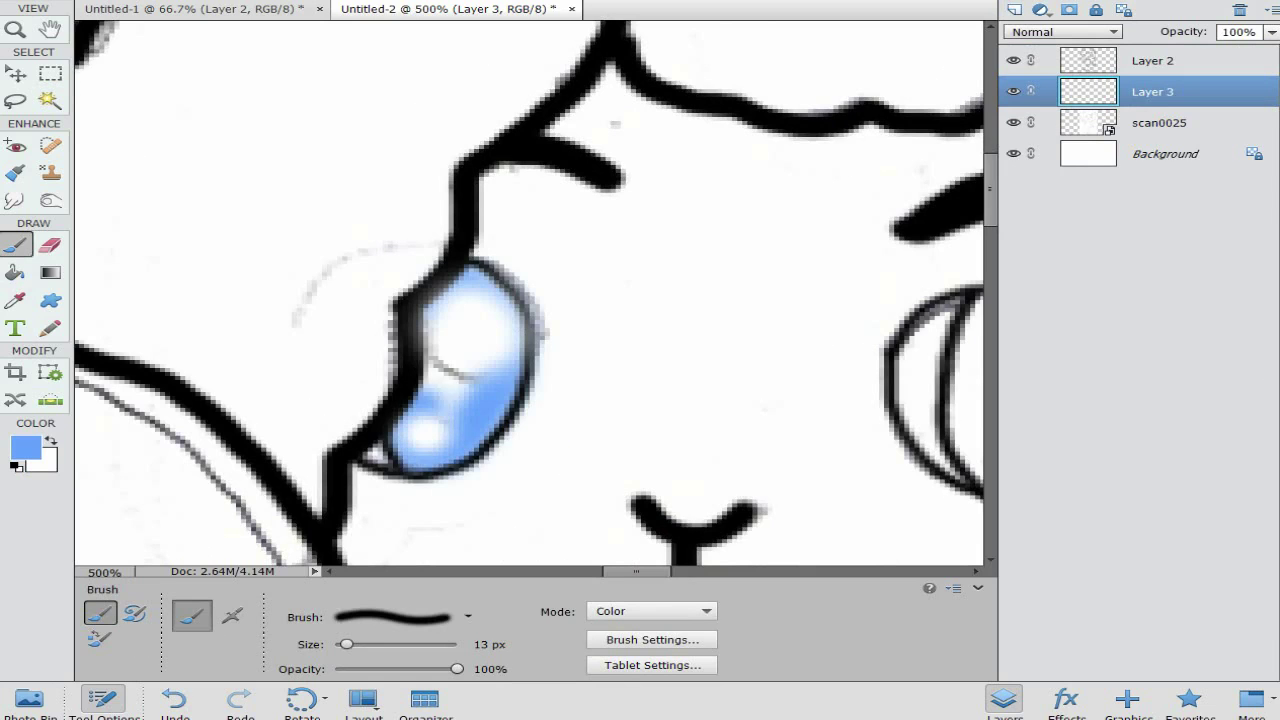
left_click_drag(440, 345, 458, 405)
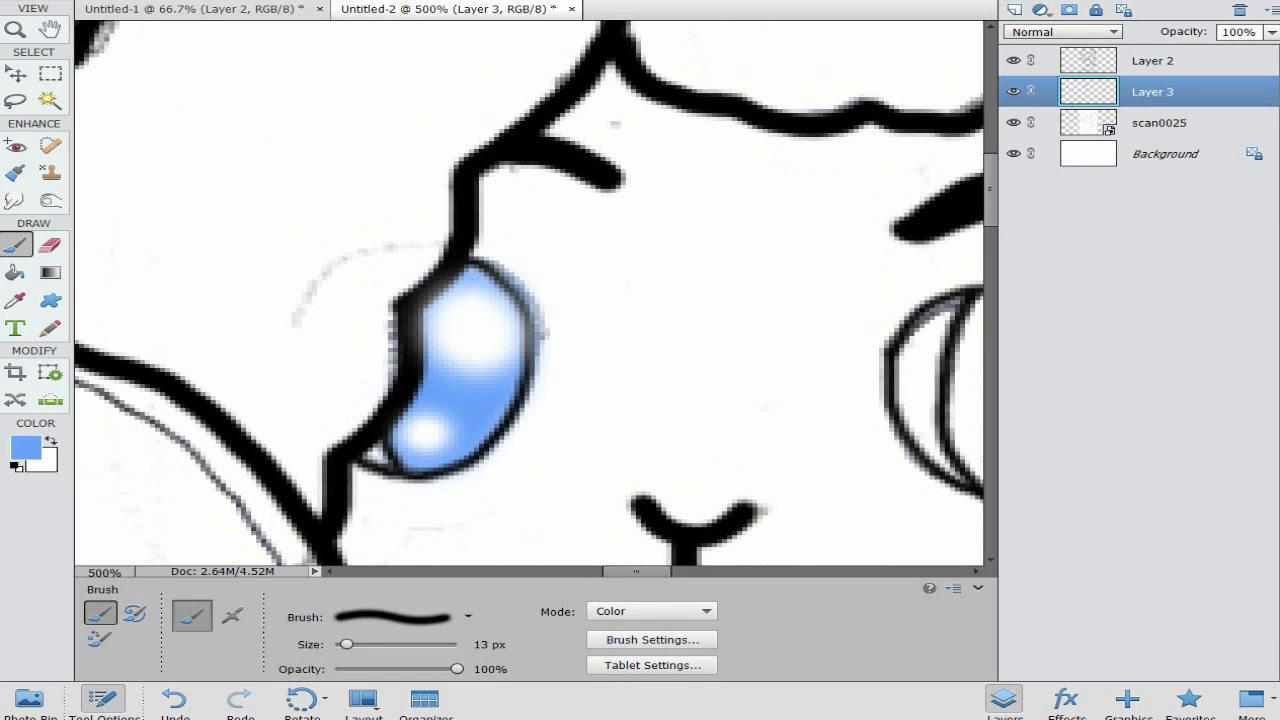
Step: Hide the scan0025 and Background layers and paint the whites of both eyes white
left_click(1013, 122)
key("x")
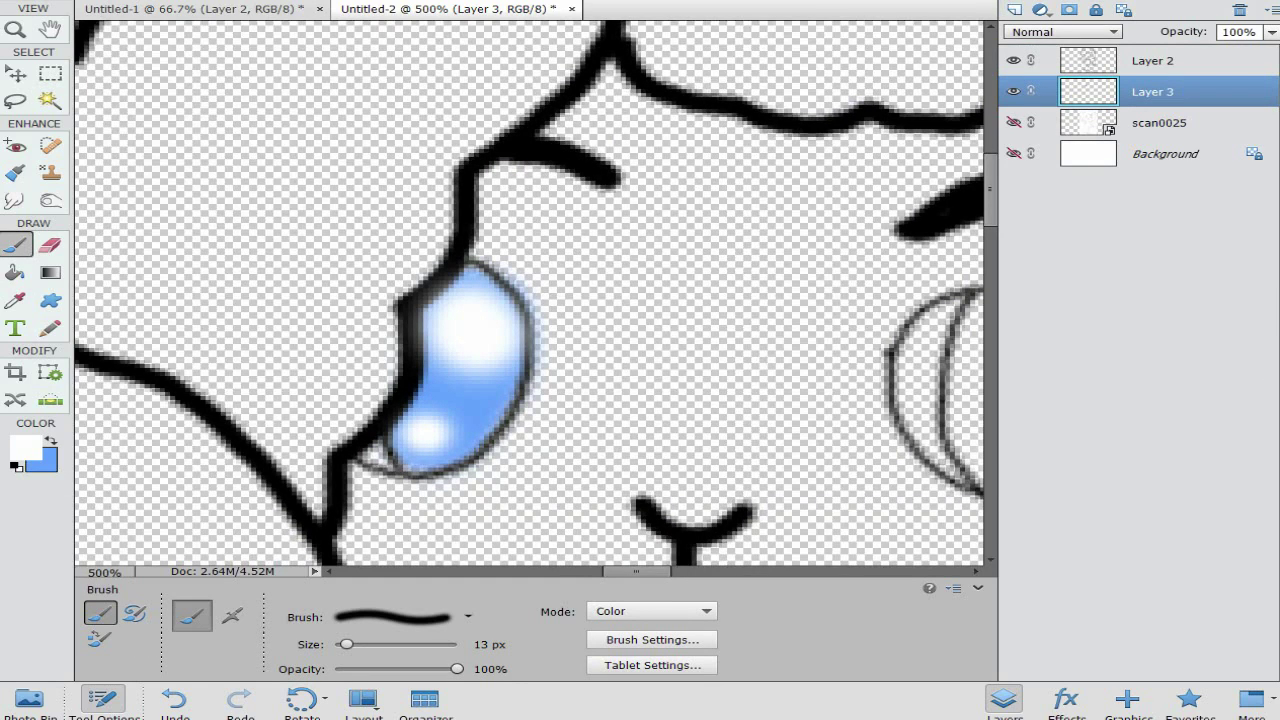
left_click_drag(358, 443, 386, 466)
scroll(530, 295, "right", 2)
scroll(530, 295, "right", 4)
mouse_move(462, 300)
left_mouse_down()
mouse_move(448, 462)
mouse_move(468, 482)
left_mouse_up()
Step: Switch back to light blue and paint the iris of the right-hand eye around its highlights
left_click(26, 448)
left_click(679, 102)
key("x")
mouse_move(520, 292)
left_mouse_down()
mouse_move(462, 340)
mouse_move(530, 490)
mouse_move(635, 430)
mouse_move(545, 295)
mouse_move(535, 425)
mouse_move(592, 425)
left_mouse_up()
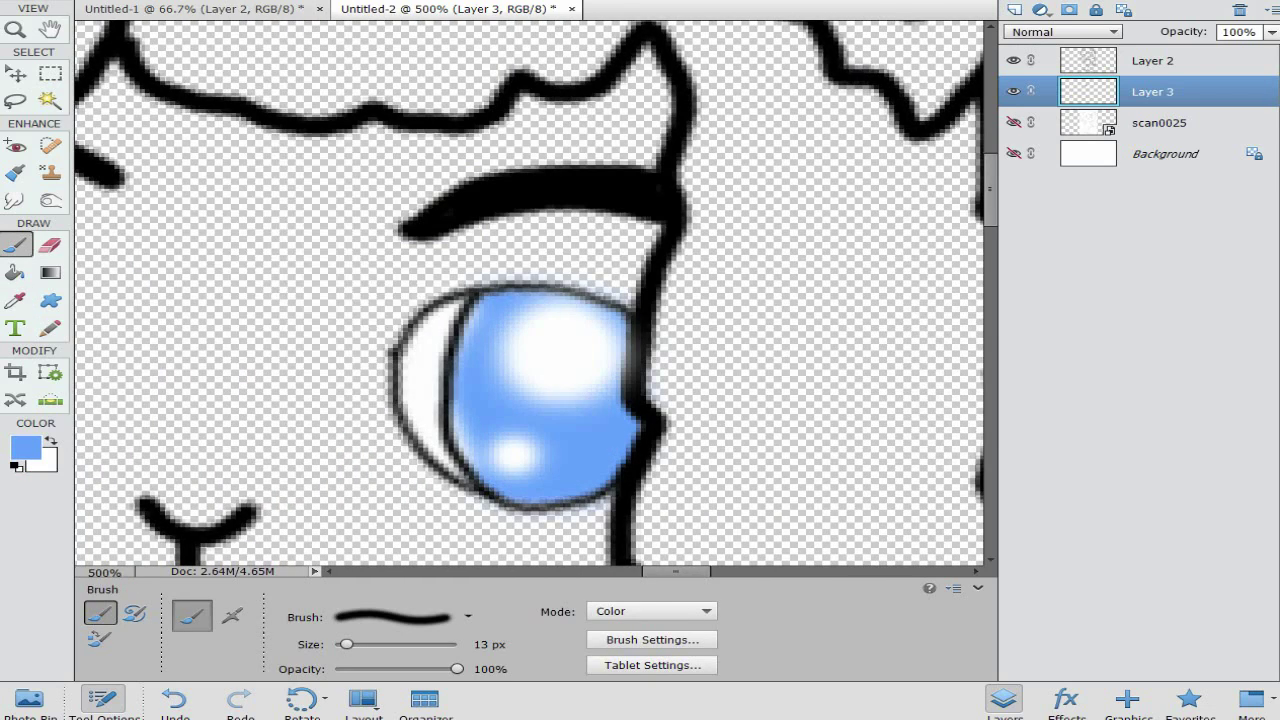
Step: Merge the eye colour layer with the line art layer above it
key("ctrl+minus")
key("ctrl+minus")
key("ctrl+minus")
left_click(1128, 60, "shift")
right_click(1127, 60)
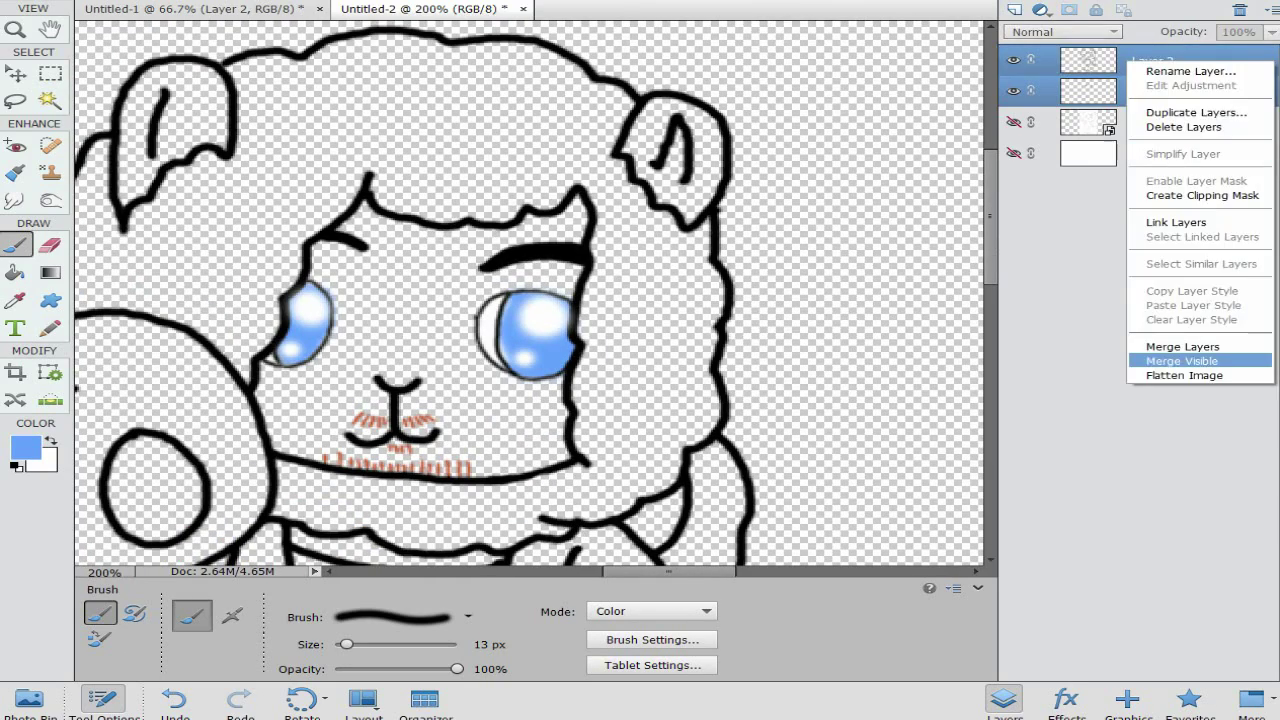
left_click(1172, 346)
Step: Sample the peach skin colour from the Untitled-1 drawing and add a new layer beneath Layer 2 in Untitled-2
left_click(194, 9)
key("i")
left_click(540, 214)
left_click(448, 9)
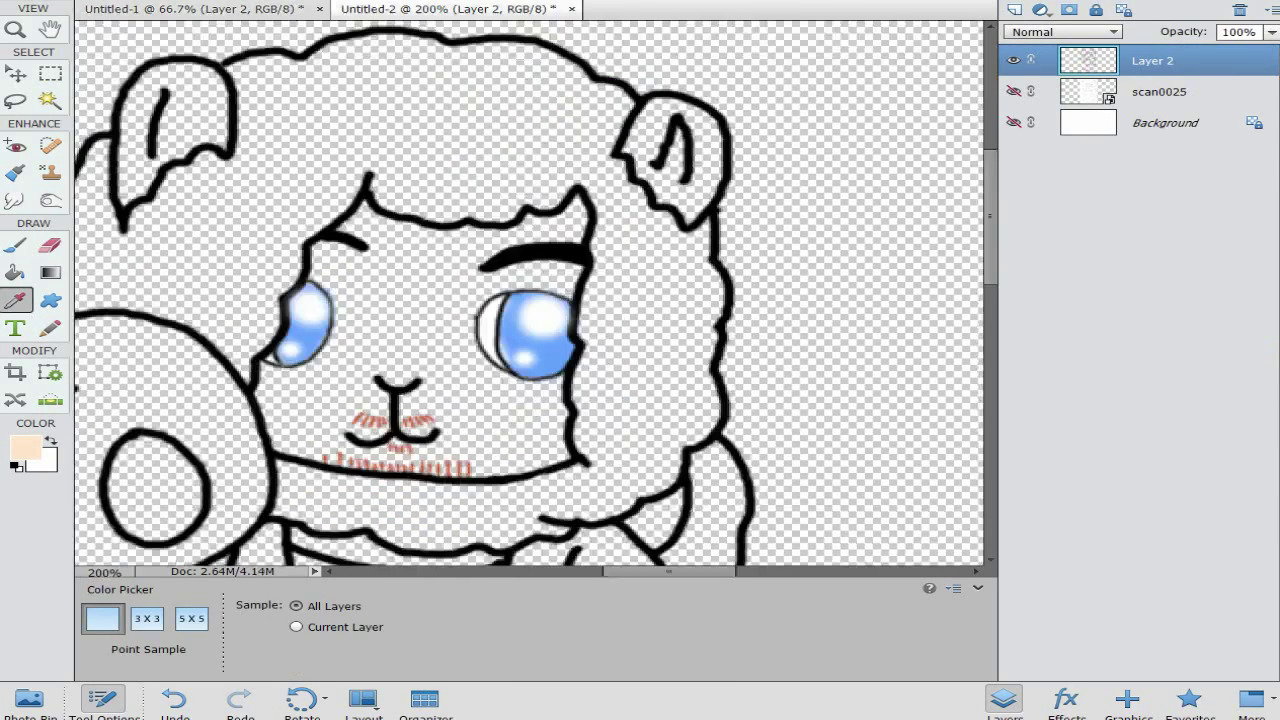
key("b")
left_click(1014, 9)
left_click_drag(1150, 60, 1150, 106)
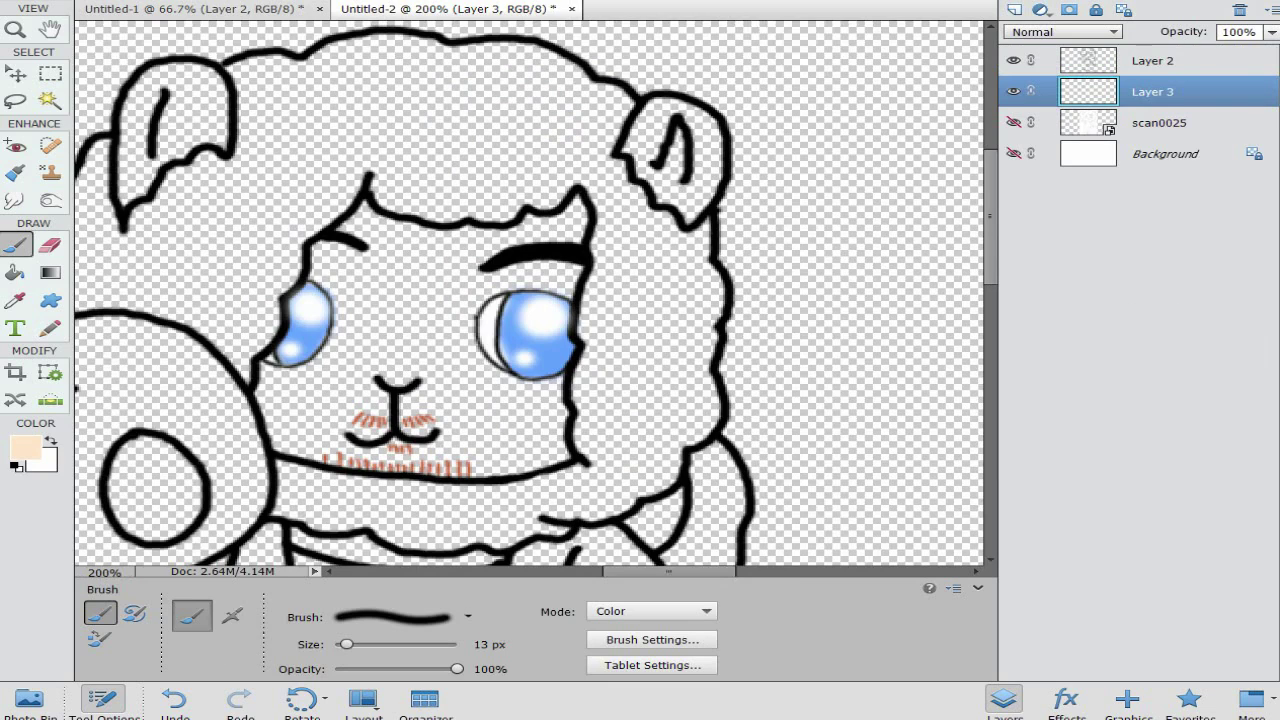
Step: Paint peach along the upper corners and side edges of the face with the soft 13 px brush
key("ctrl+plus")
left_click_drag(518, 200, 605, 190)
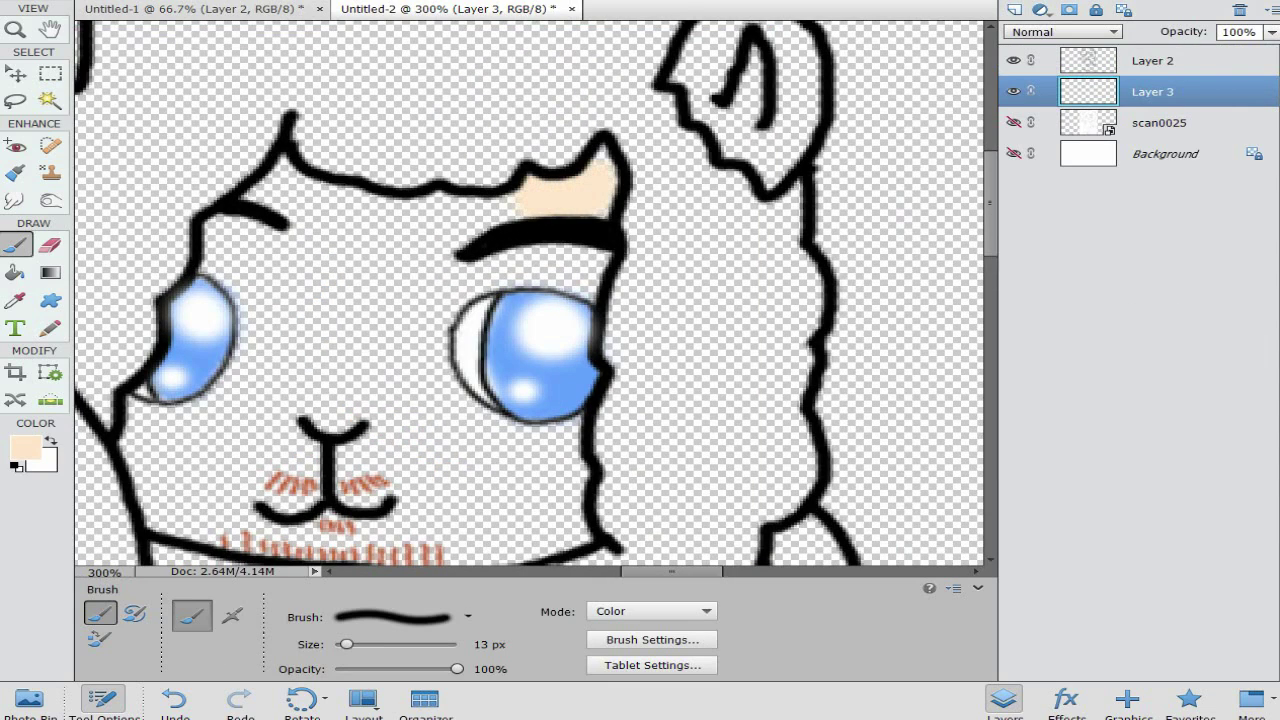
left_click_drag(262, 192, 292, 170)
left_click_drag(138, 412, 163, 525)
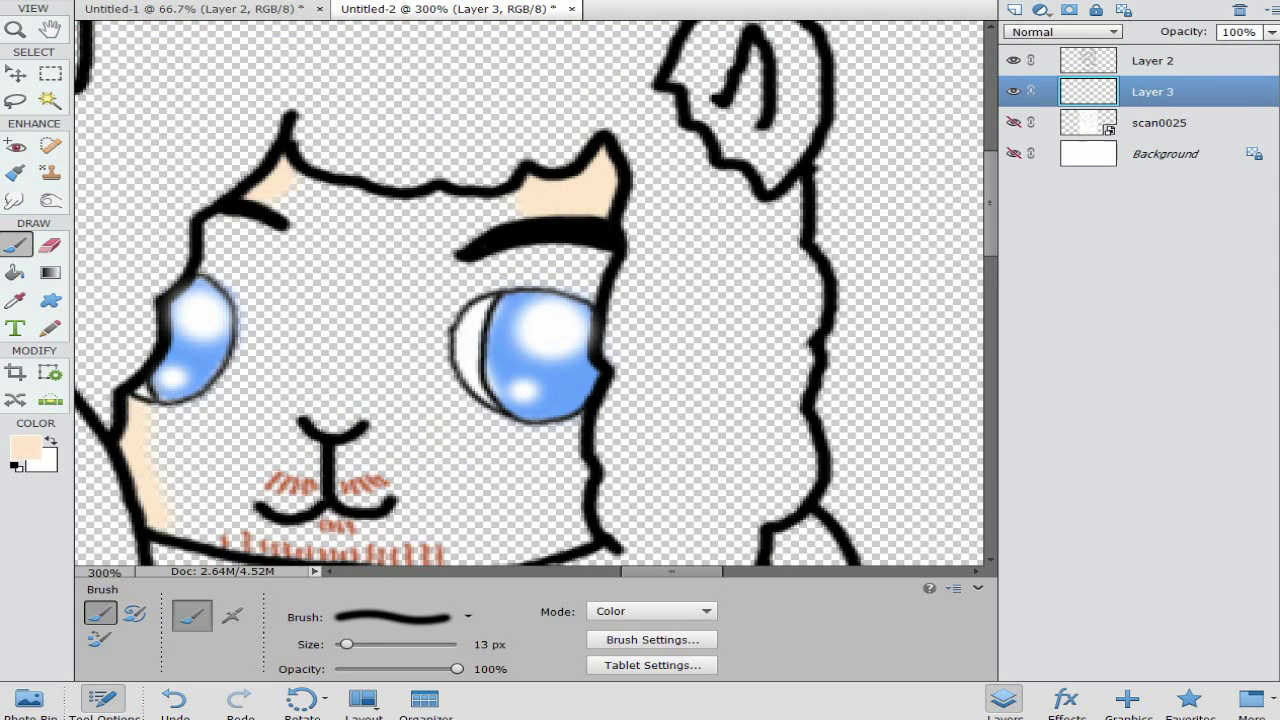
left_click_drag(578, 538, 562, 435)
left_click_drag(580, 300, 600, 252)
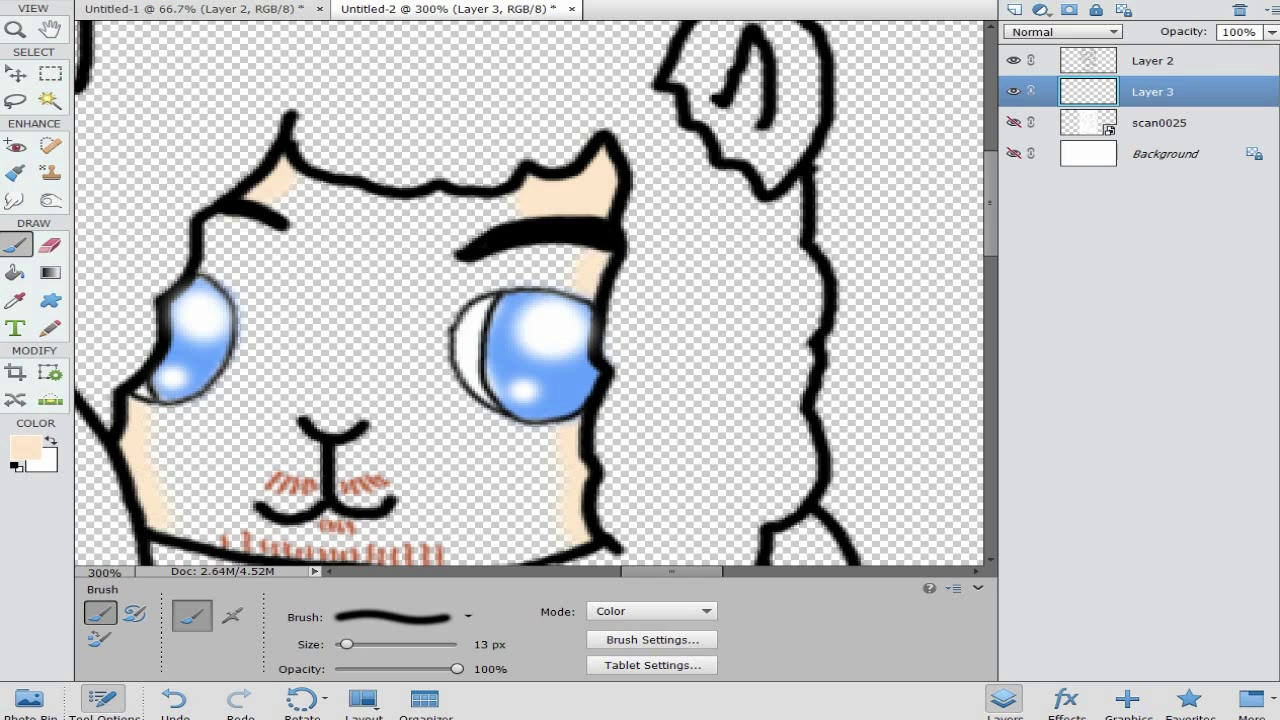
Step: Fill the rest of the face with peach using a hard 19 px brush, keeping the eyes clear
left_click(466, 617)
scroll(412, 535, "up", 4)
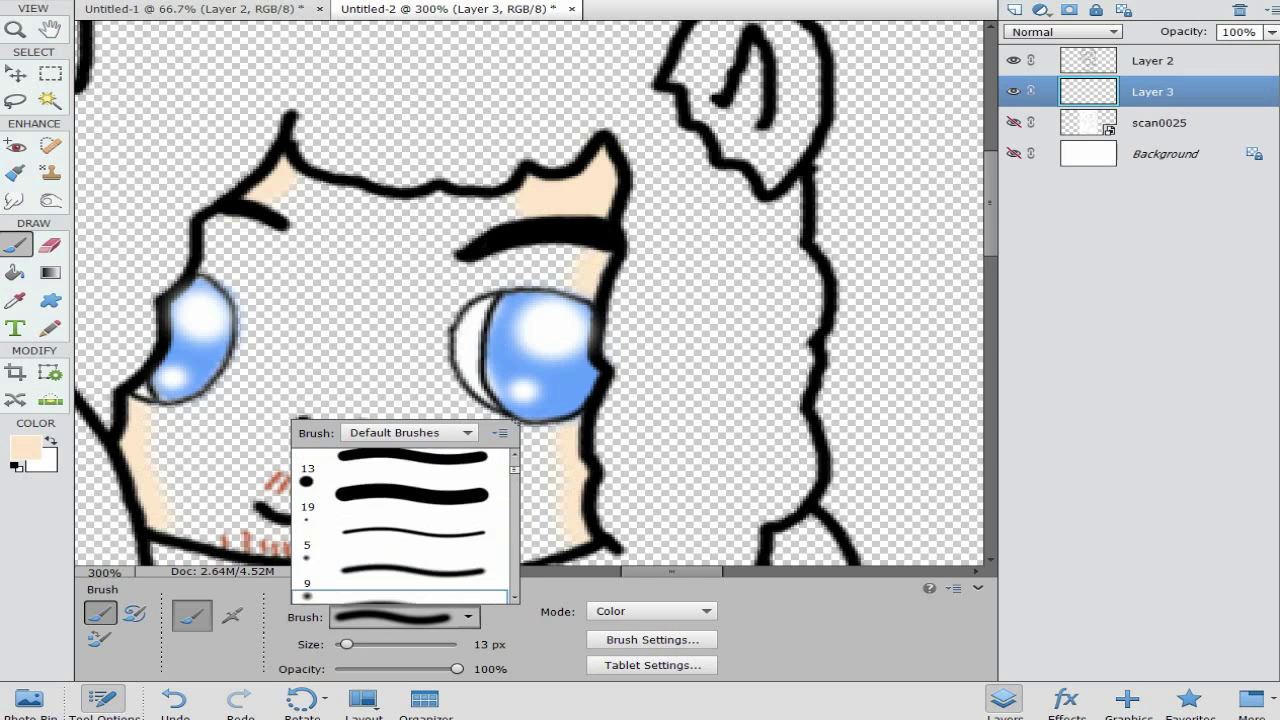
left_click(412, 538)
mouse_move(284, 184)
left_mouse_down()
mouse_move(520, 255)
mouse_move(570, 285)
mouse_move(390, 320)
mouse_move(230, 240)
mouse_move(190, 410)
mouse_move(300, 400)
mouse_move(490, 420)
left_mouse_up()
scroll(400, 400, "down", 3)
mouse_move(184, 372)
left_mouse_down()
mouse_move(180, 408)
mouse_move(355, 430)
mouse_move(545, 414)
left_mouse_up()
left_click_drag(545, 360, 300, 380)
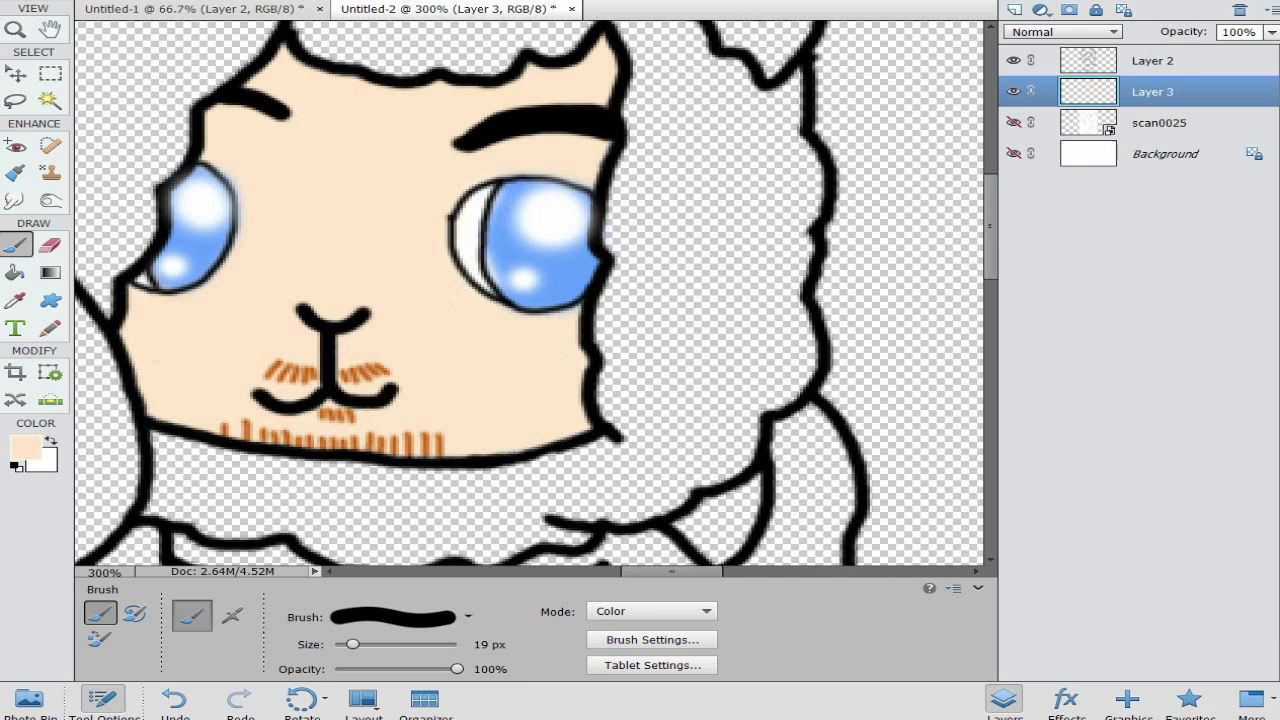
Step: Merge the face colour layer into the line art and add a new layer beneath it
key("ctrl+minus")
left_click(1160, 60, "ctrl")
right_click(1144, 57)
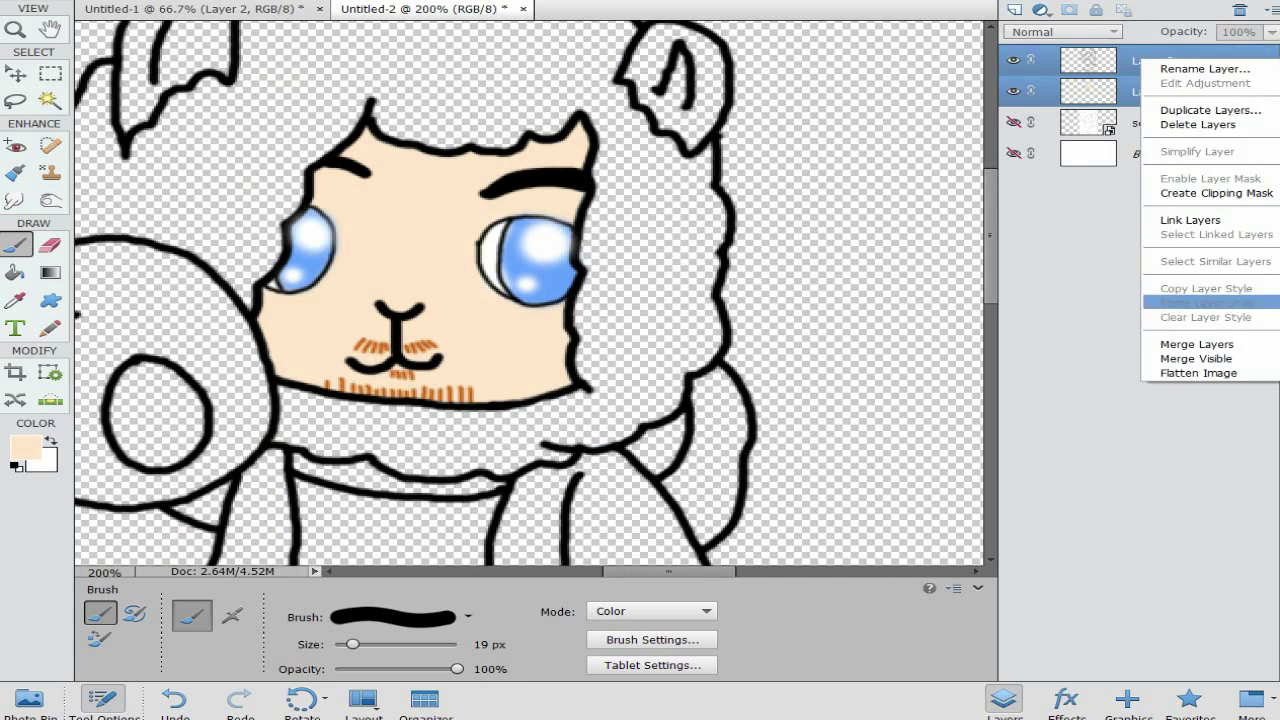
left_click(1197, 345)
left_click(1014, 9)
left_click_drag(1152, 61, 1152, 104)
Step: Sample the pink colour from the Untitled-1 drawing and return to Untitled-2
scroll(528, 292, "up", 1)
left_click(26, 448)
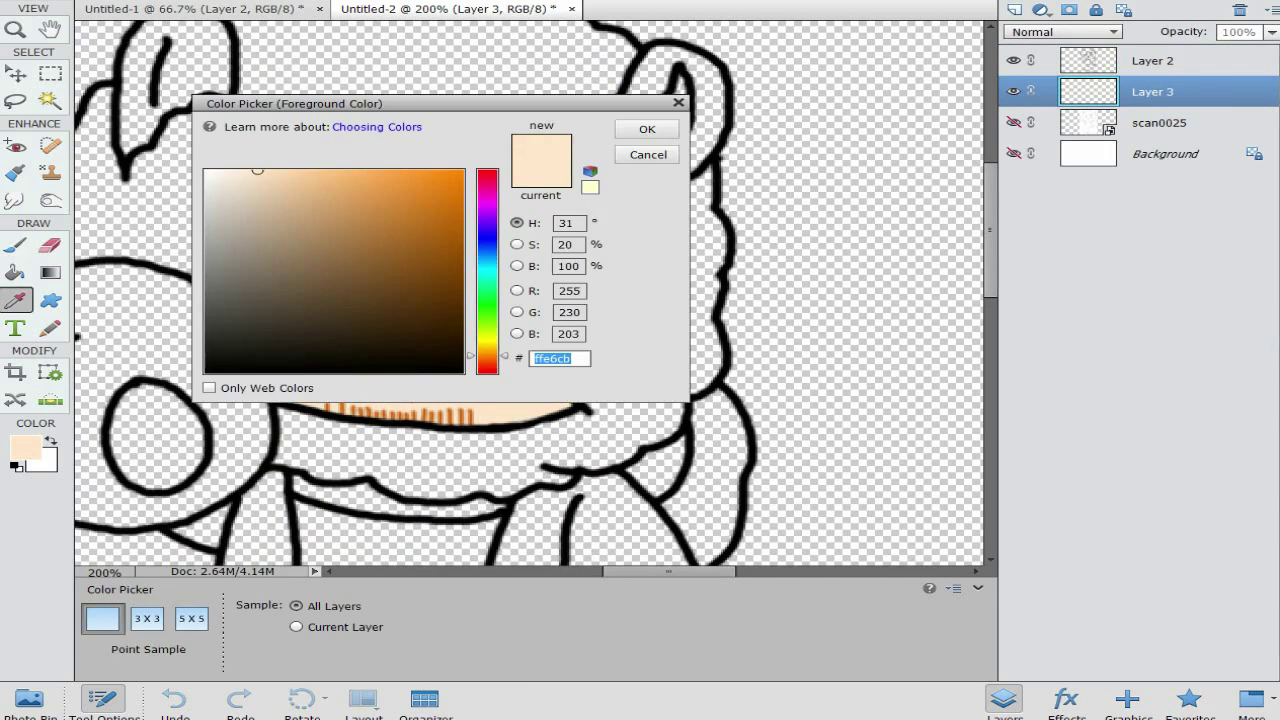
left_click(648, 154)
left_click(195, 9)
key("i")
left_click(508, 222)
left_click(448, 9)
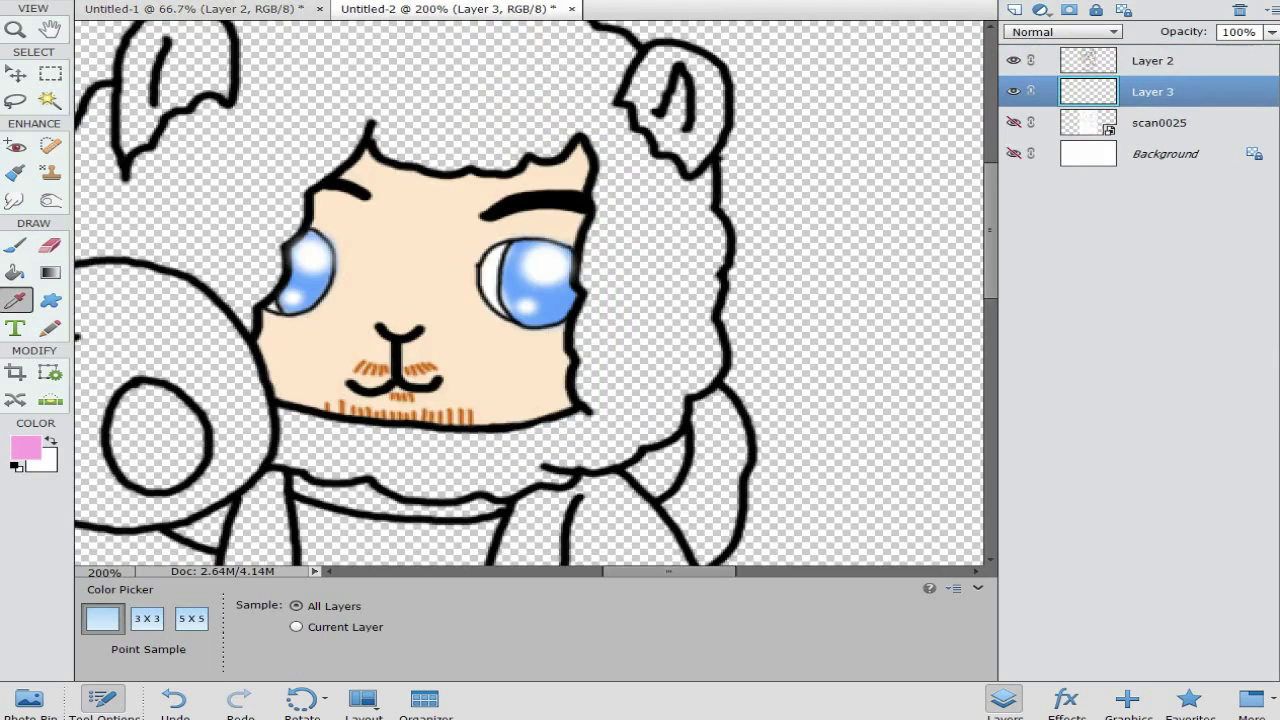
Step: Fill the oval pad on the raised paw with pink using the 19 px brush
key("b")
scroll(528, 292, "down", 2)
mouse_move(143, 329)
left_mouse_down()
mouse_move(112, 380)
mouse_move(160, 428)
left_mouse_up()
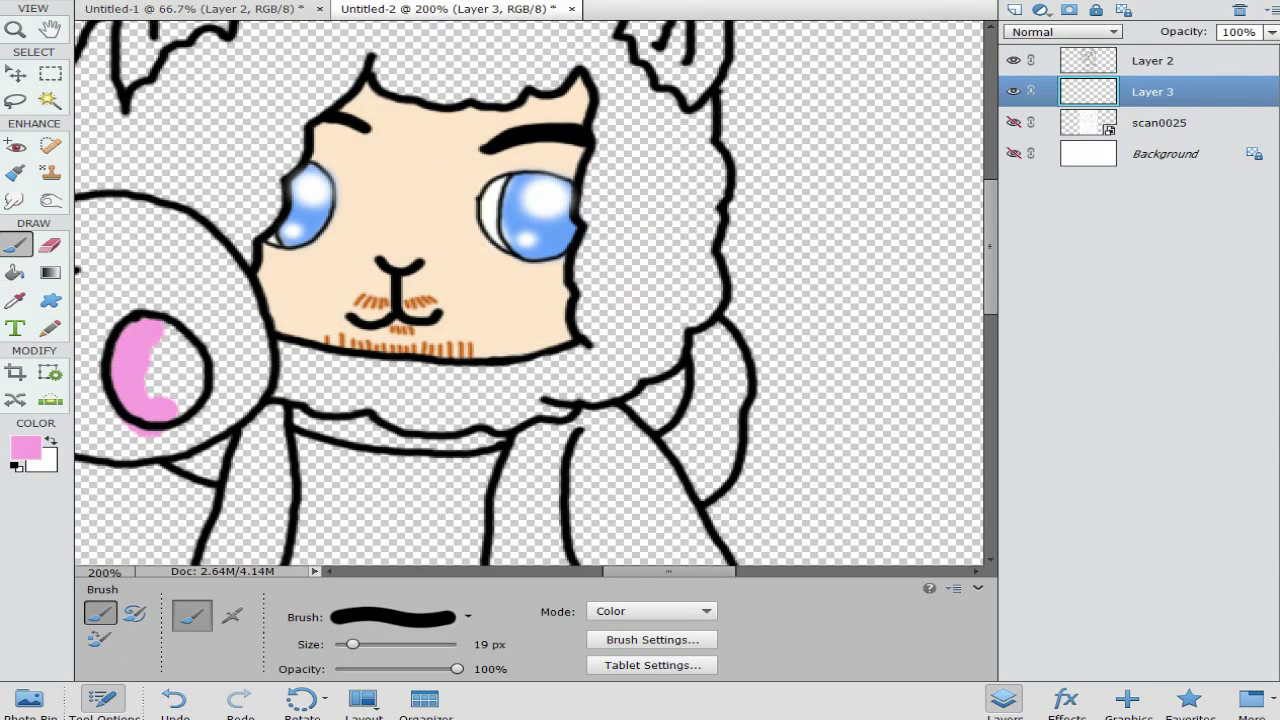
key("ctrl+z")
mouse_move(150, 330)
left_mouse_down()
mouse_move(125, 390)
mouse_move(185, 380)
mouse_move(165, 345)
left_mouse_up()
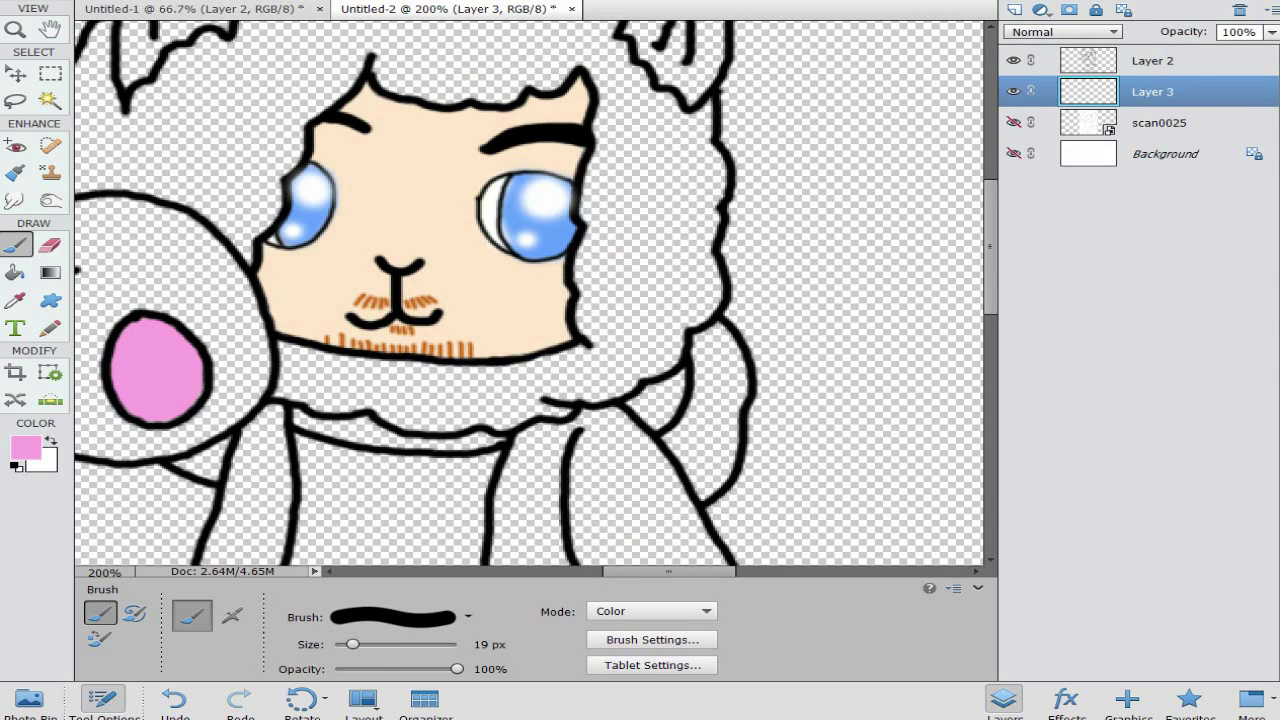
Step: Merge the pink paw pad layer into the line art and add a new layer beneath it
left_click(1152, 61, "shift")
right_click(1144, 61)
left_click(1197, 349)
left_click(1014, 9)
left_click_drag(1152, 61, 1152, 105)
Step: Set the foreground colour to dark green and fill the jacket's sleeves and both front panels
scroll(528, 292, "down", 1)
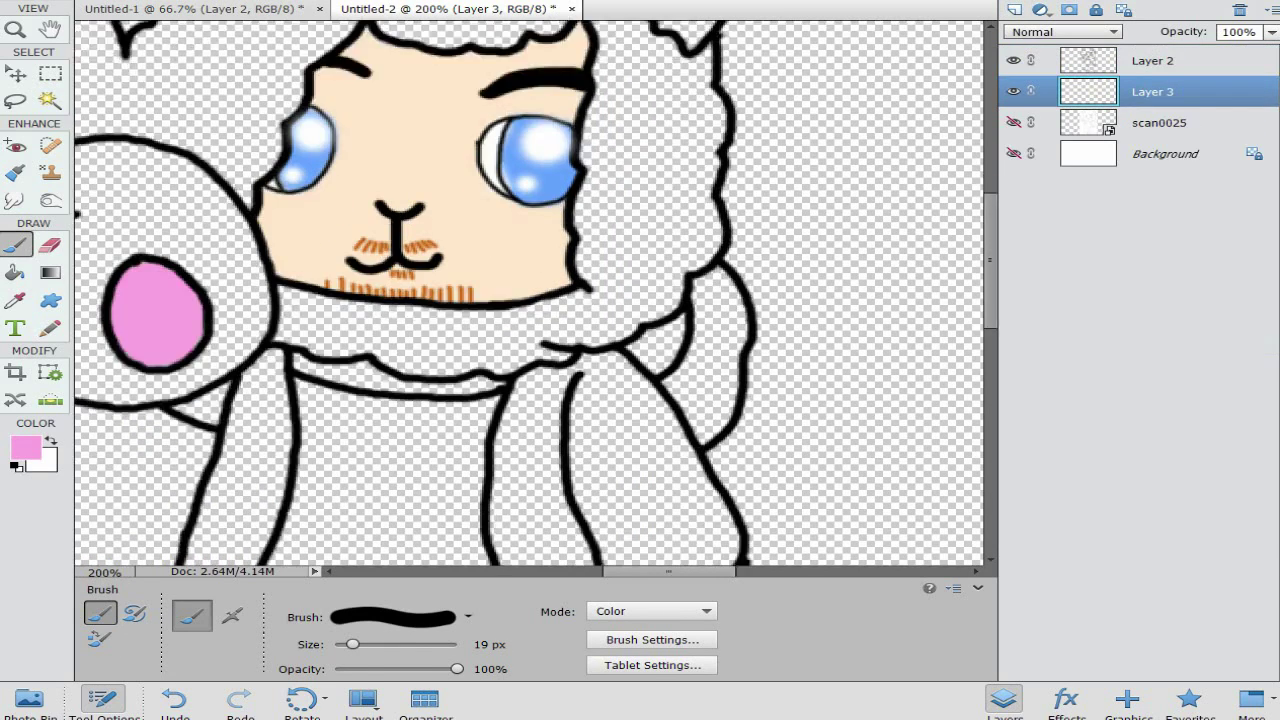
scroll(530, 290, "down", 2)
key("i")
left_click(25, 447)
left_click(647, 129)
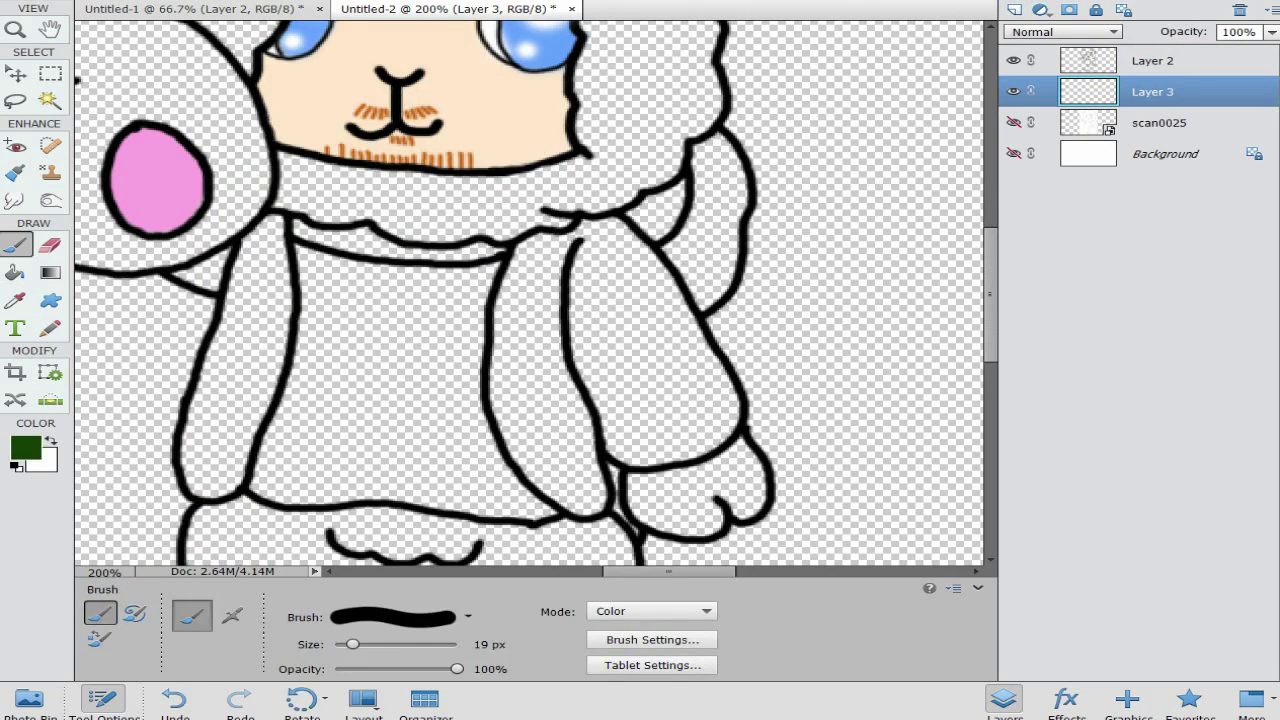
mouse_move(639, 211)
left_mouse_down()
mouse_move(698, 191)
mouse_move(660, 243)
mouse_move(704, 308)
mouse_move(734, 255)
mouse_move(712, 148)
mouse_move(695, 270)
left_mouse_up()
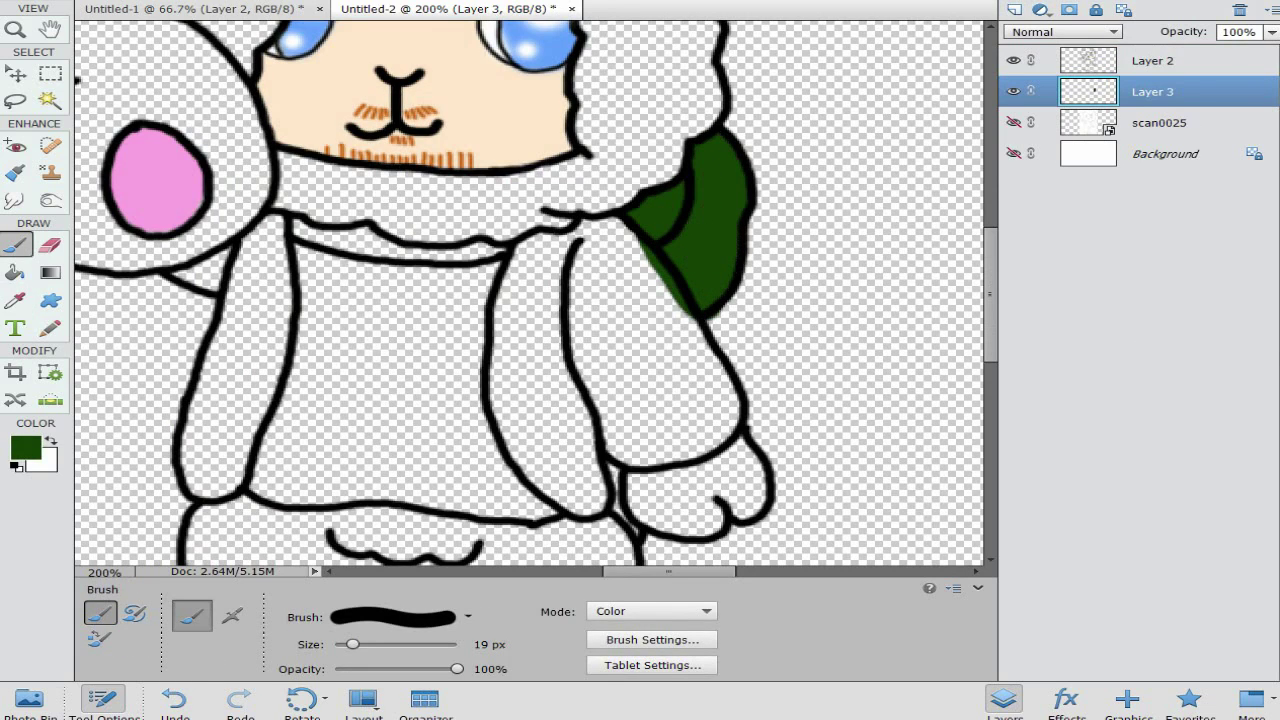
mouse_move(640, 225)
left_mouse_down()
mouse_move(585, 240)
mouse_move(560, 300)
mouse_move(525, 250)
mouse_move(510, 355)
mouse_move(578, 365)
mouse_move(700, 450)
mouse_move(720, 390)
mouse_move(665, 300)
mouse_move(620, 430)
mouse_move(665, 435)
left_mouse_up()
mouse_move(535, 355)
left_mouse_down()
mouse_move(527, 440)
mouse_move(592, 505)
mouse_move(545, 390)
left_mouse_up()
mouse_move(175, 270)
left_mouse_down()
mouse_move(220, 290)
mouse_move(265, 225)
mouse_move(240, 440)
mouse_move(195, 490)
mouse_move(205, 385)
mouse_move(242, 388)
mouse_move(219, 460)
left_mouse_up()
Step: Set the foreground colour to dark grey and fill the shirt and its collar between the jacket panels
left_click(26, 447)
left_click(215, 291)
left_click(232, 304)
left_click(648, 129)
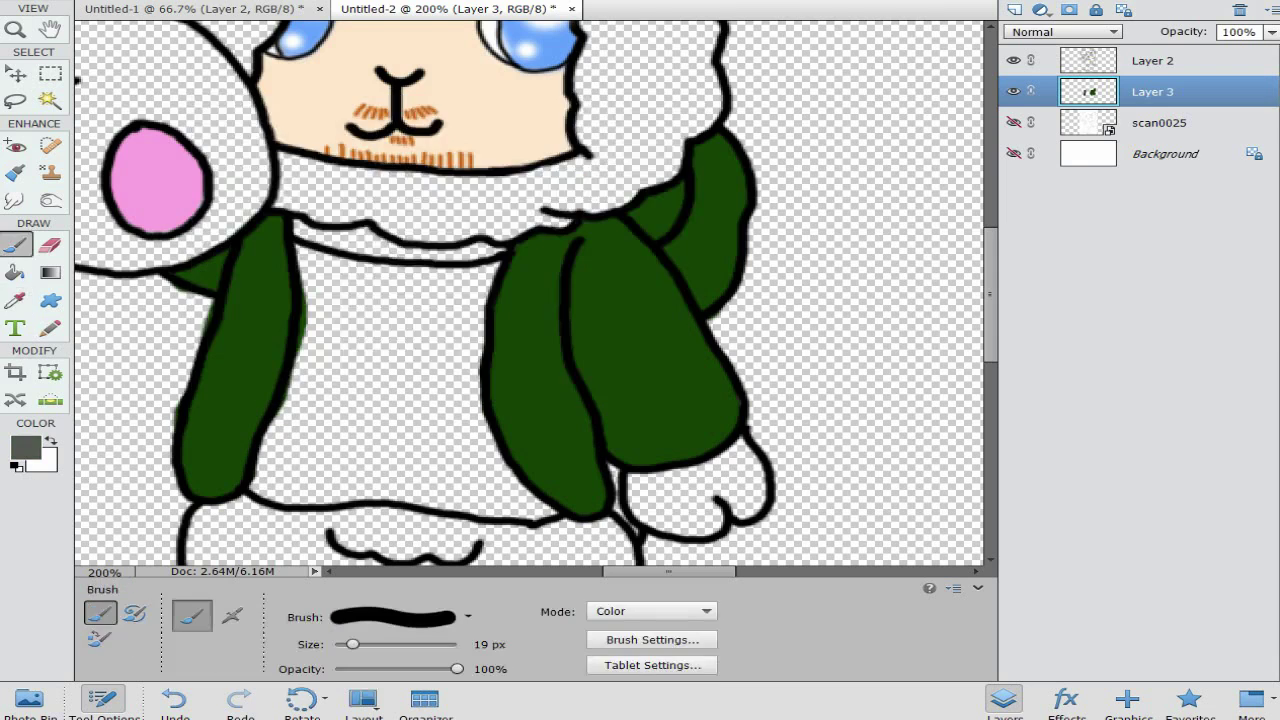
mouse_move(295, 225)
left_mouse_down()
mouse_move(420, 258)
mouse_move(505, 255)
left_mouse_up()
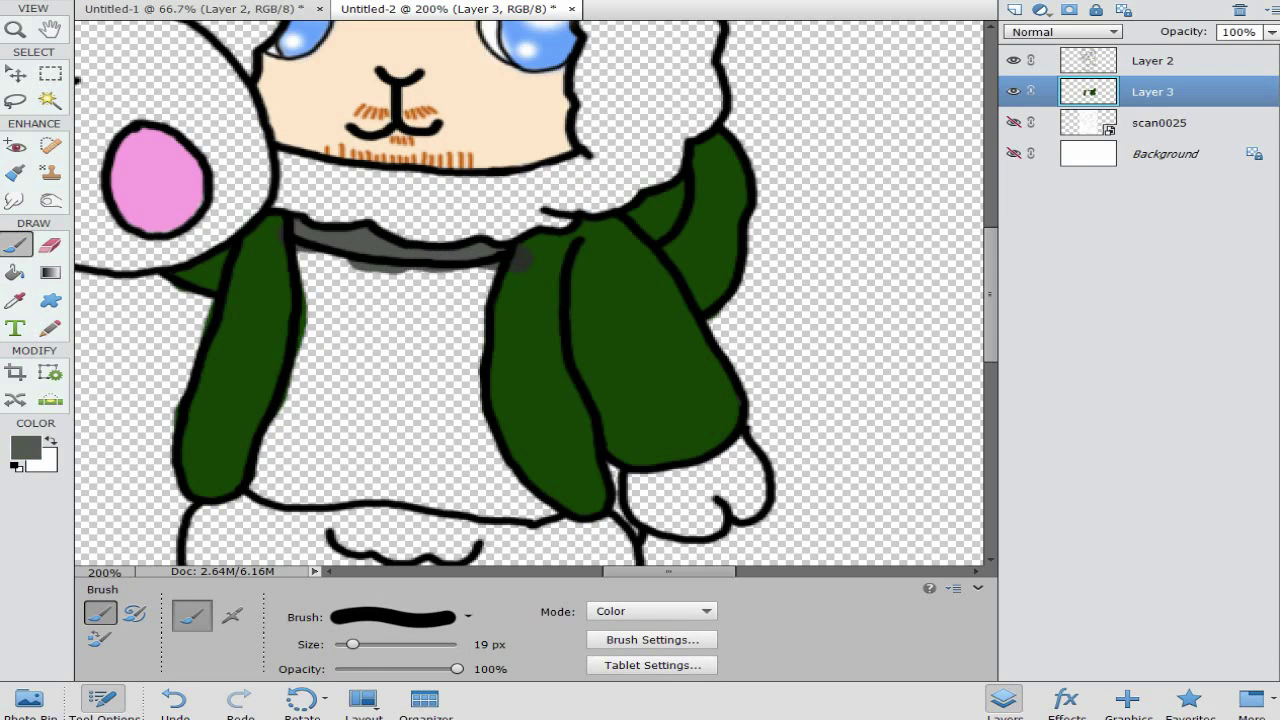
key("ctrl+z")
mouse_move(310, 238)
left_mouse_down()
mouse_move(370, 238)
mouse_move(500, 257)
mouse_move(477, 287)
mouse_move(462, 368)
mouse_move(325, 305)
mouse_move(278, 465)
mouse_move(285, 493)
mouse_move(440, 486)
left_mouse_up()
left_click_drag(555, 518, 395, 502)
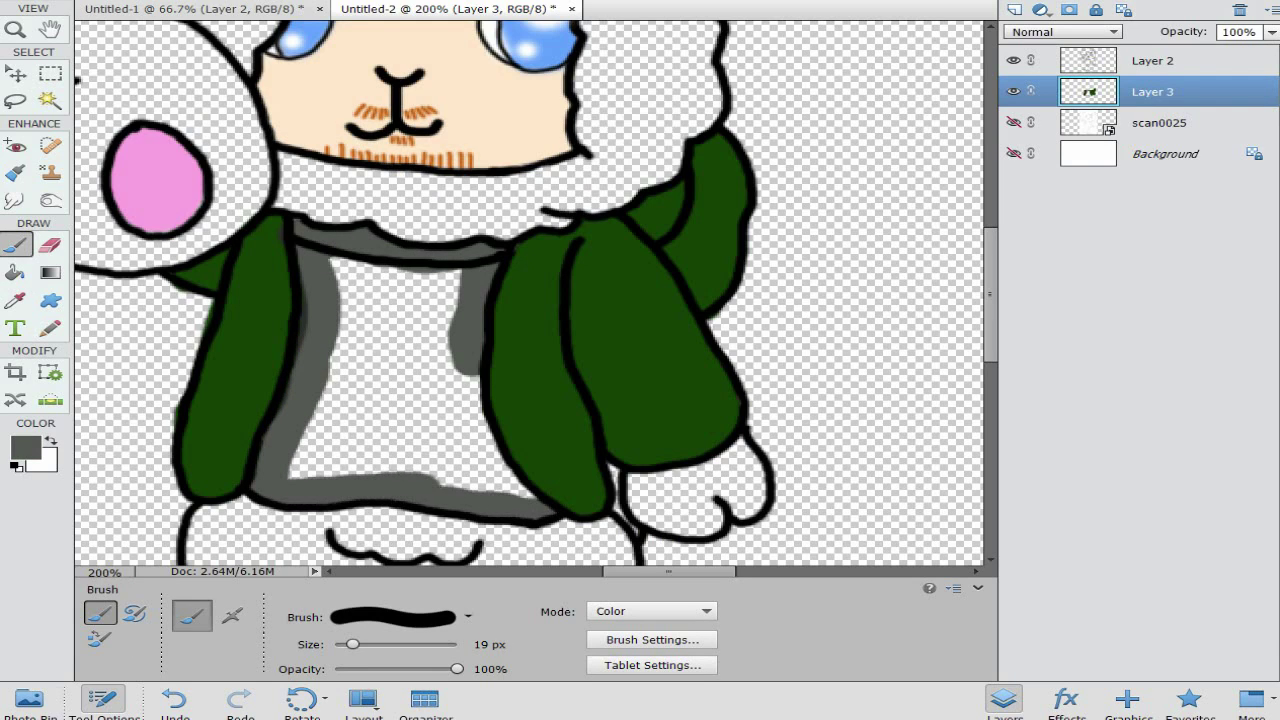
mouse_move(462, 360)
left_mouse_down()
mouse_move(481, 475)
mouse_move(306, 467)
mouse_move(361, 450)
mouse_move(446, 365)
mouse_move(391, 275)
mouse_move(331, 335)
mouse_move(381, 315)
mouse_move(391, 345)
mouse_move(421, 335)
mouse_move(361, 353)
mouse_move(421, 375)
mouse_move(391, 405)
mouse_move(341, 395)
mouse_move(301, 447)
left_mouse_up()
Step: Merge the clothing colour layer into the line art and add a new layer beneath it
key("ctrl+minus")
left_click(1142, 60, "ctrl")
right_click(1142, 59)
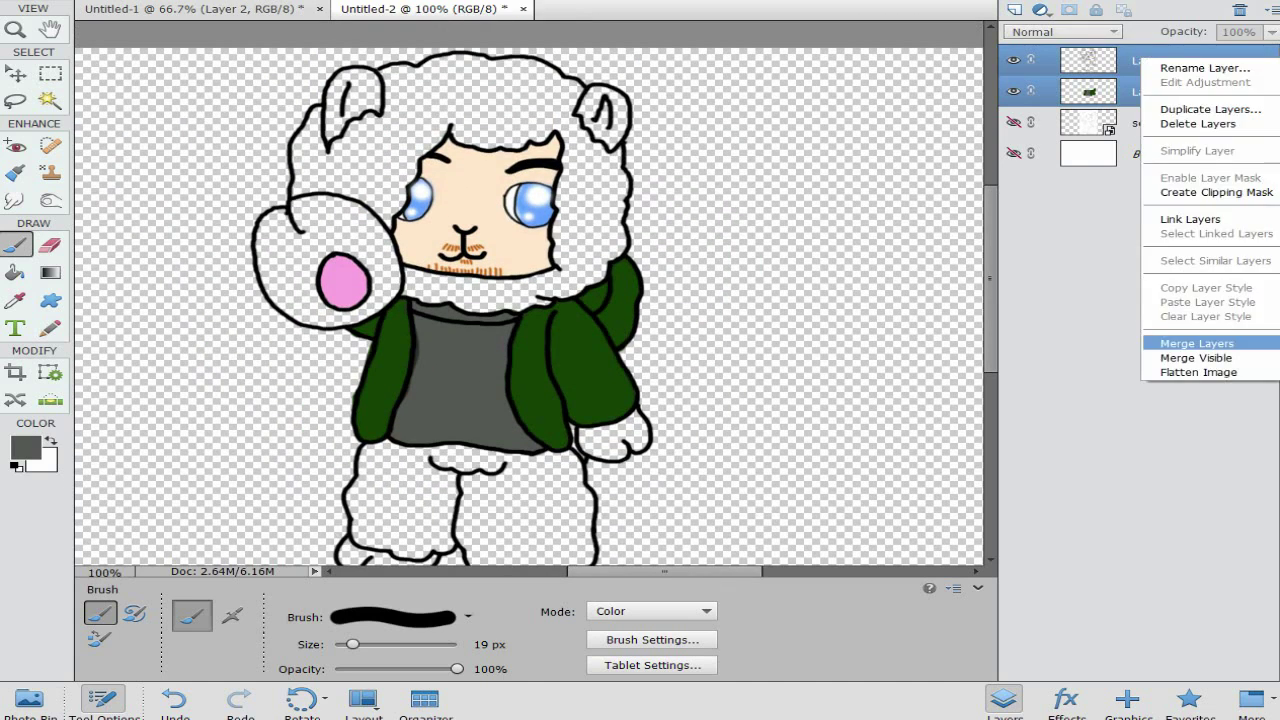
left_click(1197, 343)
left_click(1014, 10)
left_click_drag(1152, 60, 1152, 106)
Step: Set the foreground colour to light green and the brush size to 49 px
left_click(26, 448)
left_click(308, 182)
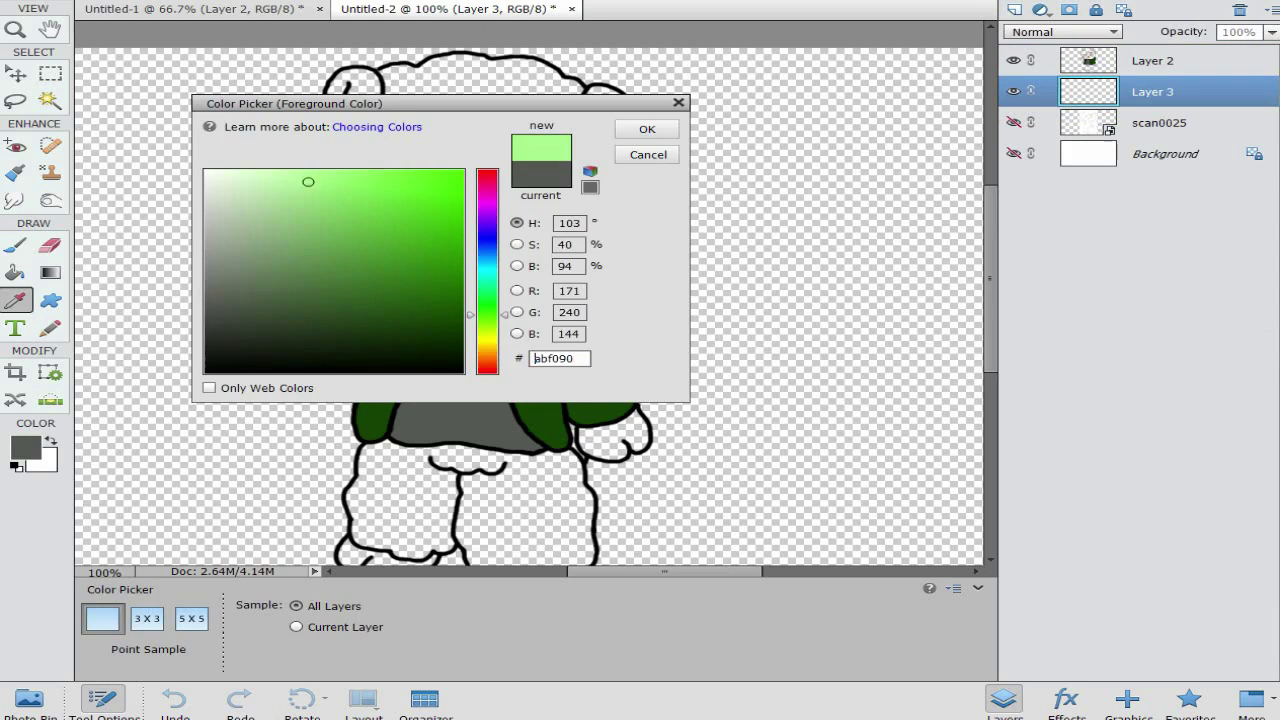
key("Return")
key("b")
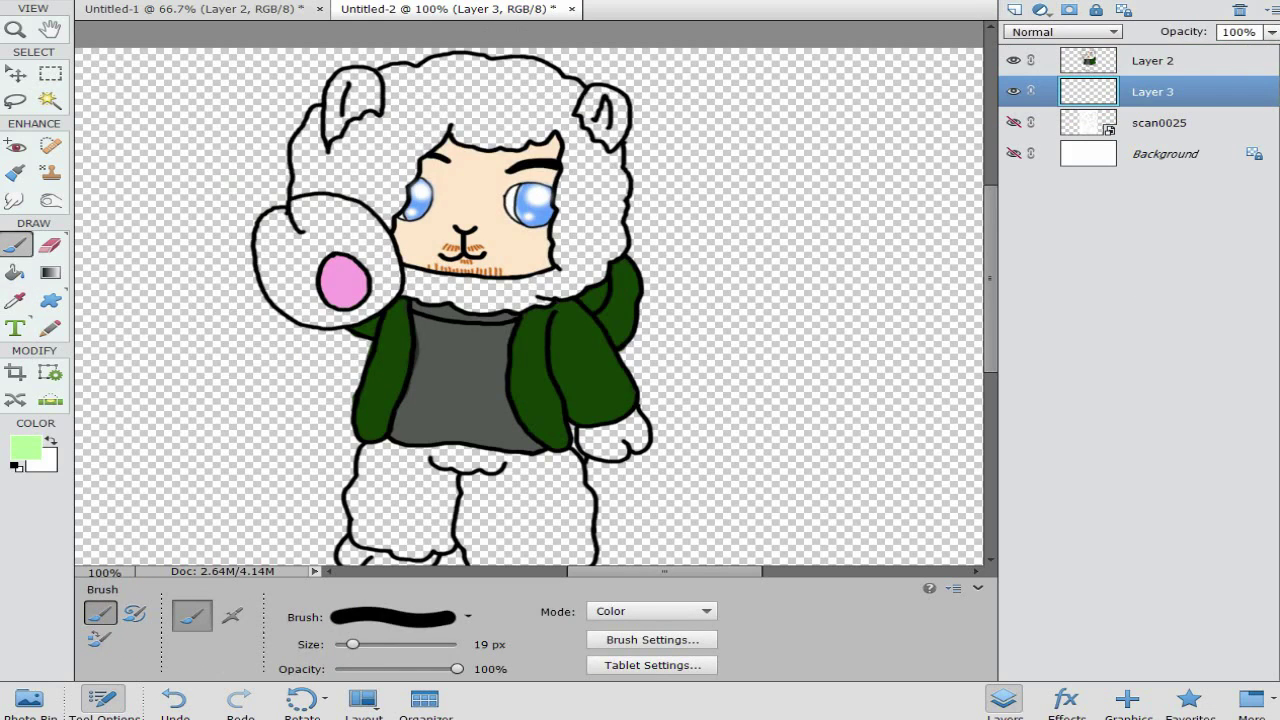
left_click_drag(352, 644, 384, 644)
Step: Paint light green over the raised paw, the fur bordering the face, and the right-hand side of the head with its ear
scroll(330, 230, "up", 1)
mouse_move(310, 222)
left_mouse_down()
mouse_move(332, 226)
mouse_move(368, 311)
mouse_move(332, 318)
left_mouse_up()
mouse_move(284, 238)
left_mouse_down()
mouse_move(285, 300)
mouse_move(328, 262)
left_mouse_up()
mouse_move(394, 225)
left_mouse_down()
mouse_move(512, 140)
mouse_move(587, 180)
mouse_move(517, 315)
mouse_move(415, 285)
left_mouse_up()
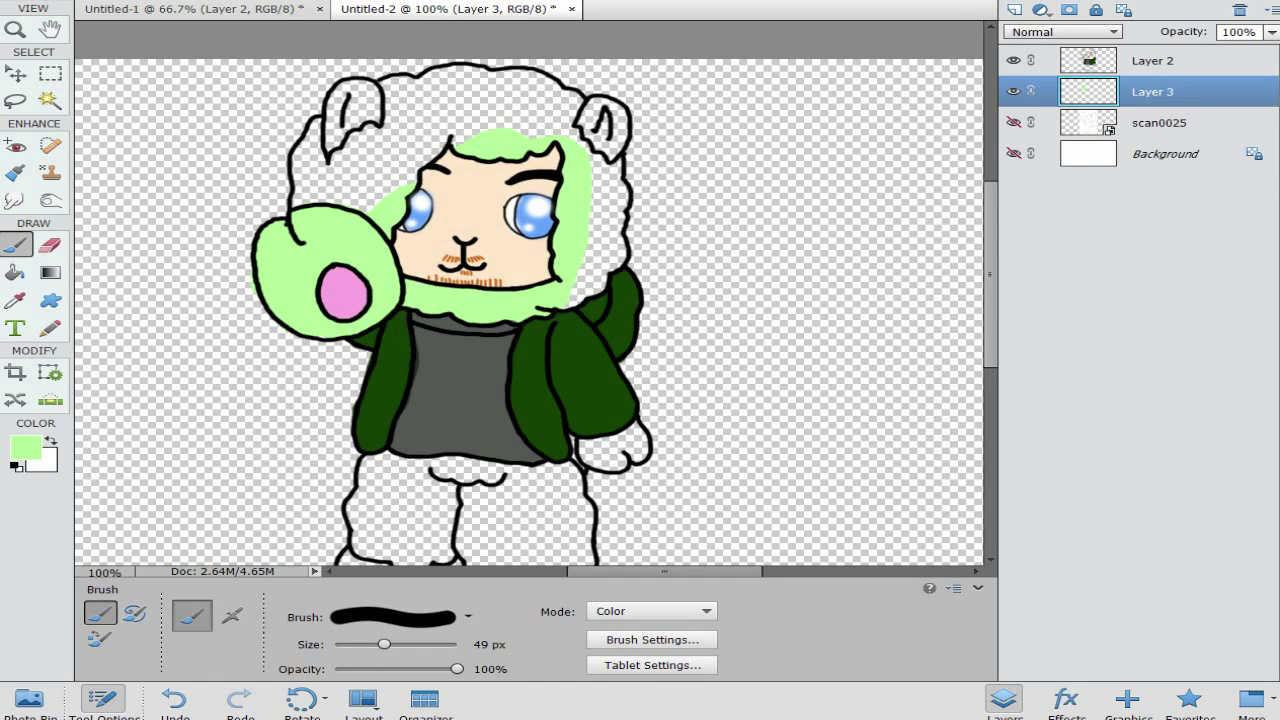
mouse_move(590, 295)
left_mouse_down()
mouse_move(626, 238)
mouse_move(631, 185)
mouse_move(604, 105)
left_mouse_up()
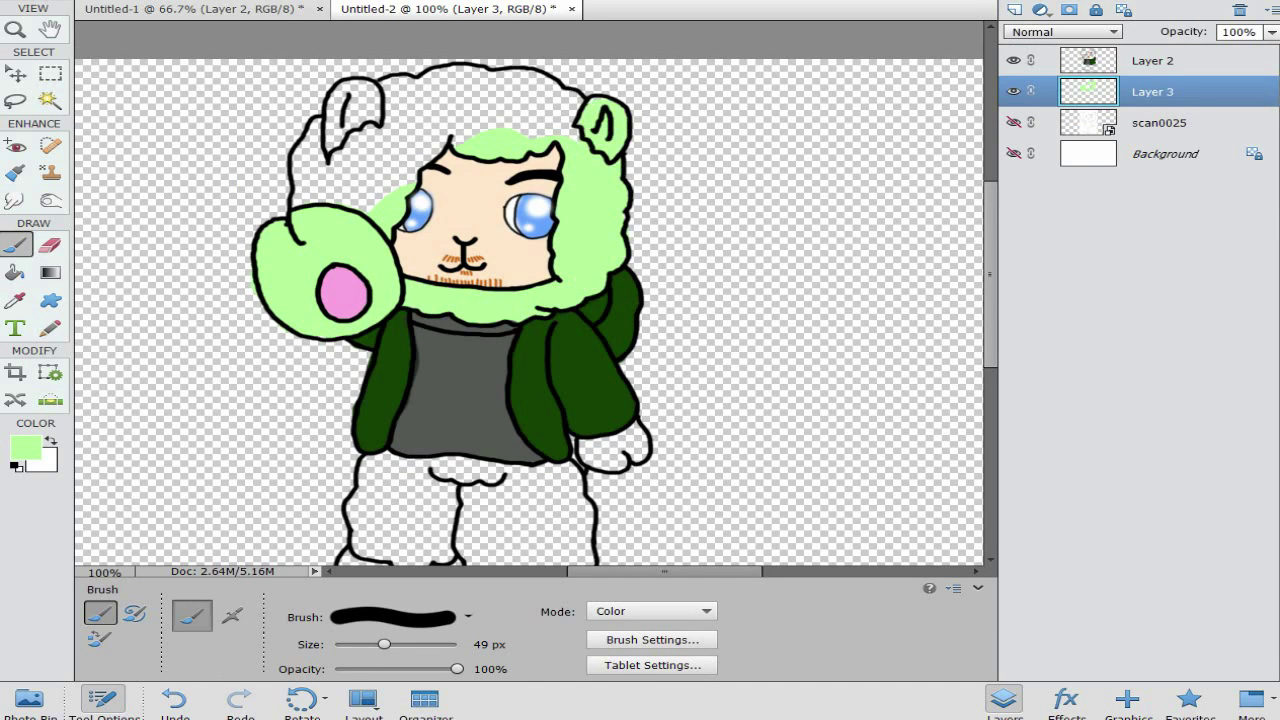
Step: Paint light green over the rest of the bear's head, including the ear above the raised paw and the top fur
key("ctrl+equal")
key("ctrl+equal")
scroll(530, 293, "up", 9)
left_click_drag(645, 228, 125, 350)
scroll(530, 293, "left", 8)
mouse_move(395, 108)
left_mouse_down()
mouse_move(418, 190)
mouse_move(286, 215)
mouse_move(270, 230)
mouse_move(258, 368)
mouse_move(742, 166)
left_mouse_up()
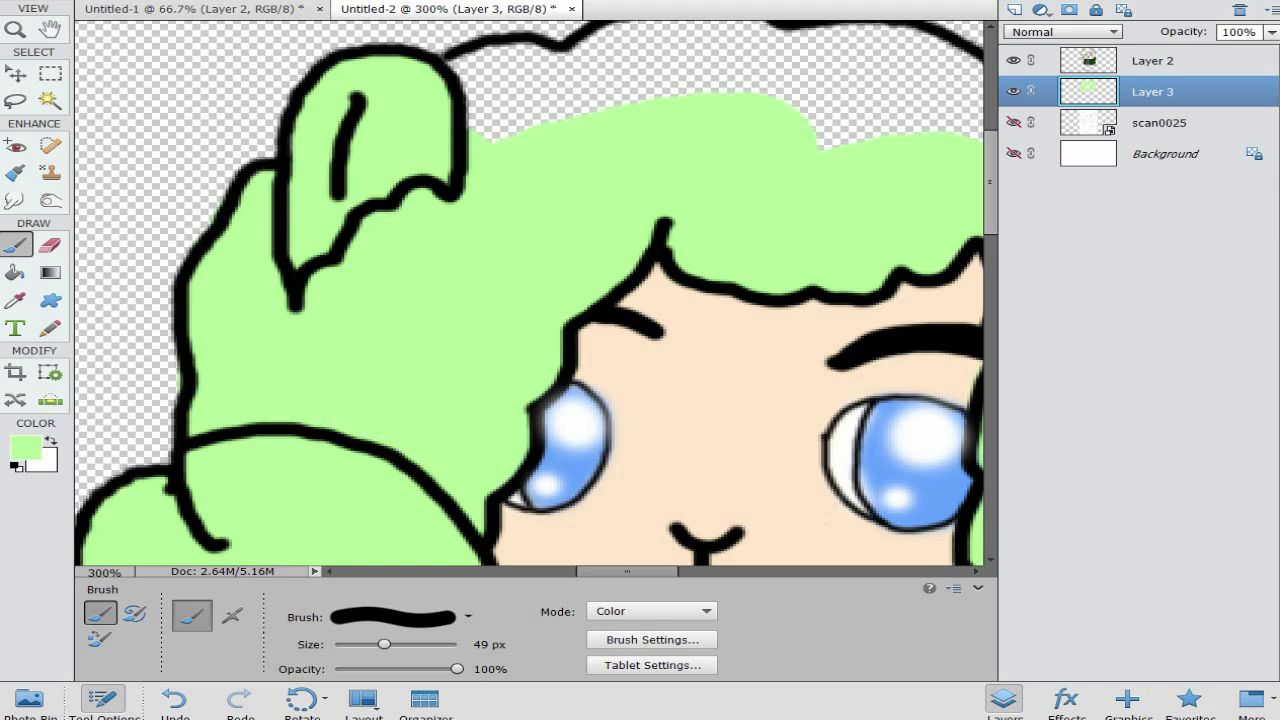
scroll(530, 293, "up", 1)
mouse_move(490, 160)
left_mouse_down()
mouse_move(546, 164)
mouse_move(739, 129)
mouse_move(866, 160)
left_mouse_up()
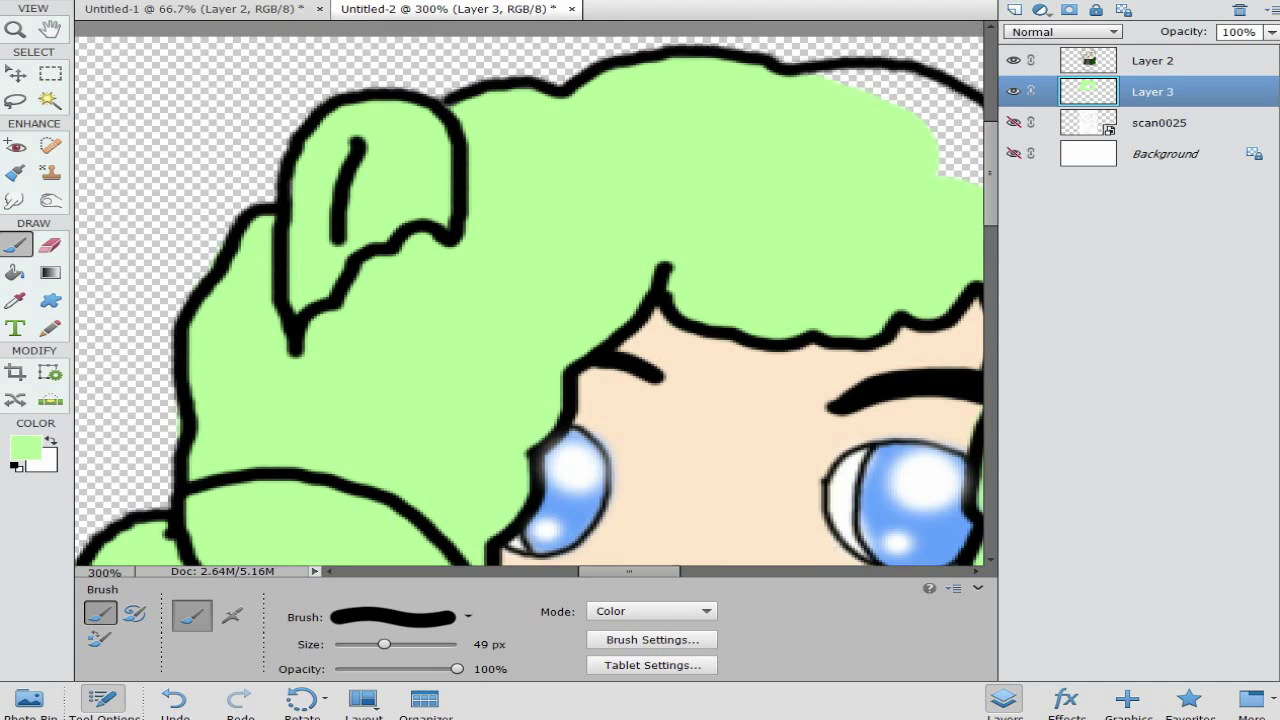
scroll(530, 293, "right", 9)
left_click_drag(600, 222, 576, 200)
mouse_move(420, 75)
left_mouse_down()
mouse_move(560, 125)
mouse_move(400, 70)
left_mouse_up()
Step: Paint light green over the lowered paw, both legs and both feet
scroll(529, 293, "down", 7)
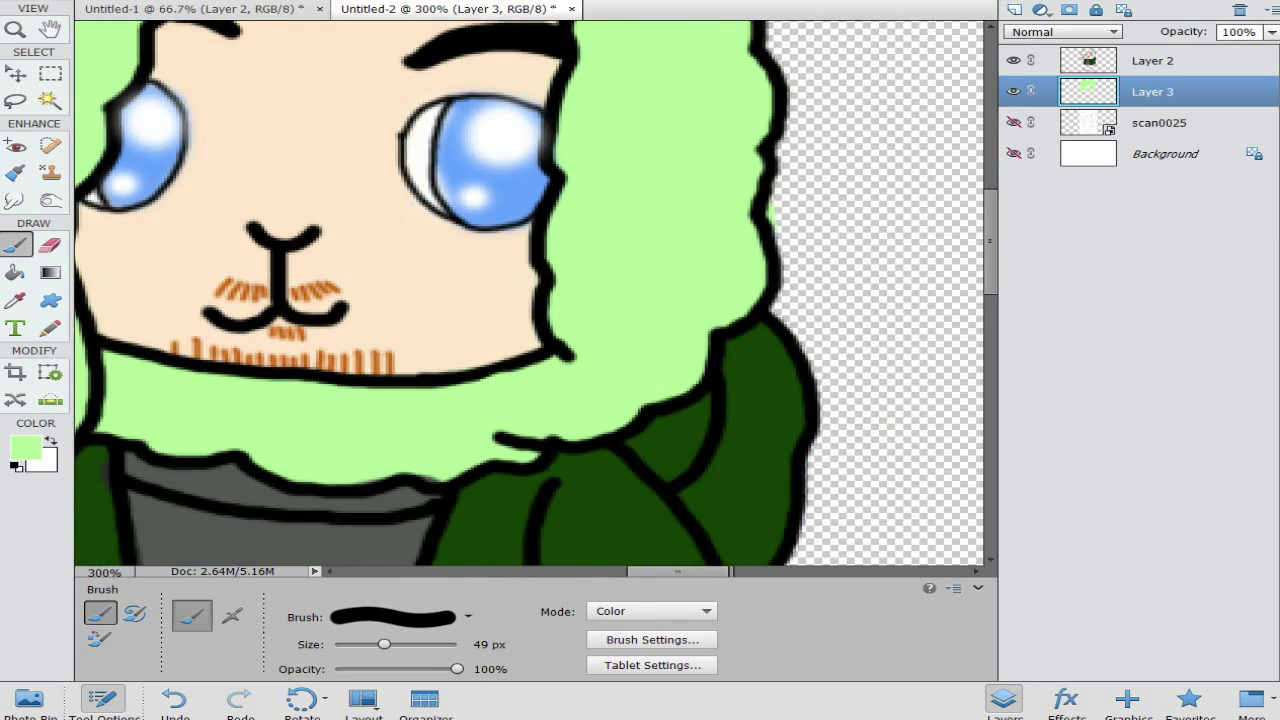
scroll(529, 293, "down", 8)
mouse_move(660, 160)
left_mouse_down()
mouse_move(610, 220)
mouse_move(760, 180)
mouse_move(800, 130)
left_mouse_up()
mouse_move(500, 230)
left_mouse_down()
mouse_move(580, 280)
mouse_move(600, 440)
left_mouse_up()
scroll(529, 293, "down", 5)
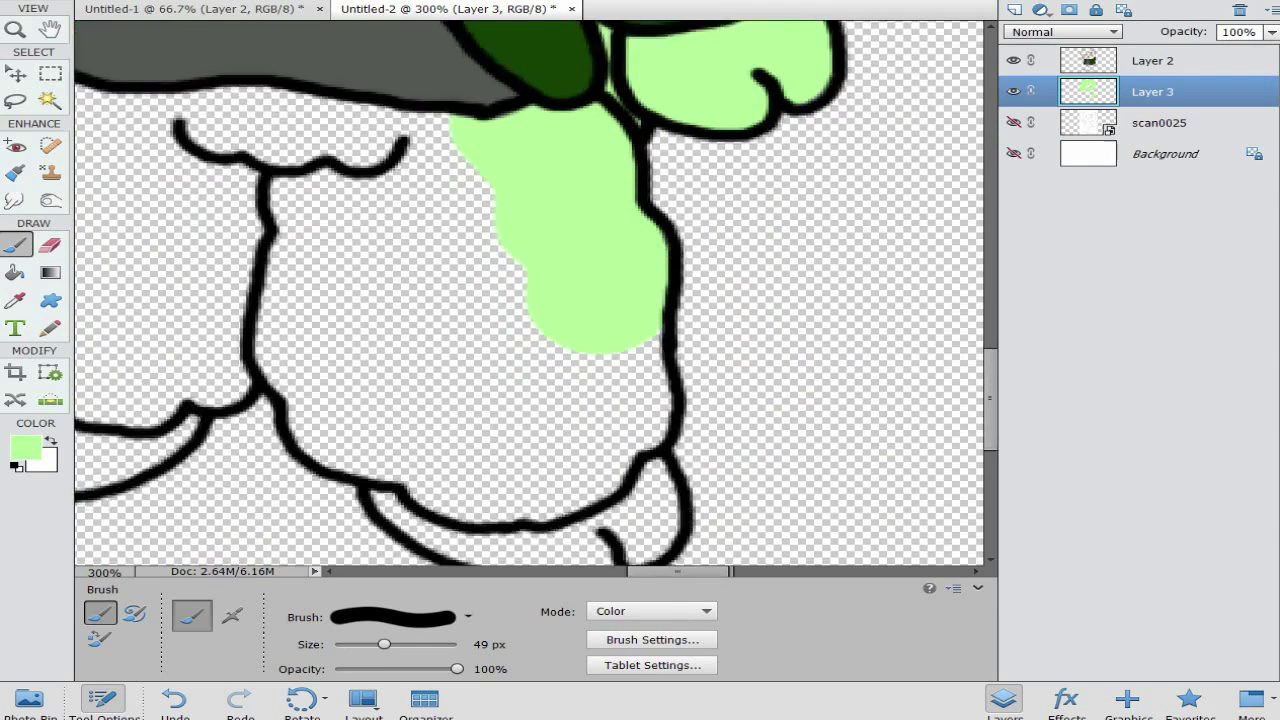
mouse_move(360, 95)
left_mouse_down()
mouse_move(335, 115)
mouse_move(325, 255)
mouse_move(350, 340)
mouse_move(410, 365)
mouse_move(510, 445)
left_mouse_up()
mouse_move(500, 515)
left_mouse_down()
mouse_move(620, 470)
mouse_move(610, 370)
mouse_move(560, 290)
mouse_move(500, 360)
left_mouse_up()
scroll(529, 293, "left", 4)
mouse_move(378, 352)
left_mouse_down()
mouse_move(374, 342)
mouse_move(422, 374)
mouse_move(552, 338)
mouse_move(595, 115)
mouse_move(420, 60)
mouse_move(400, 180)
mouse_move(420, 290)
mouse_move(520, 145)
left_mouse_up()
key("ctrl+minus")
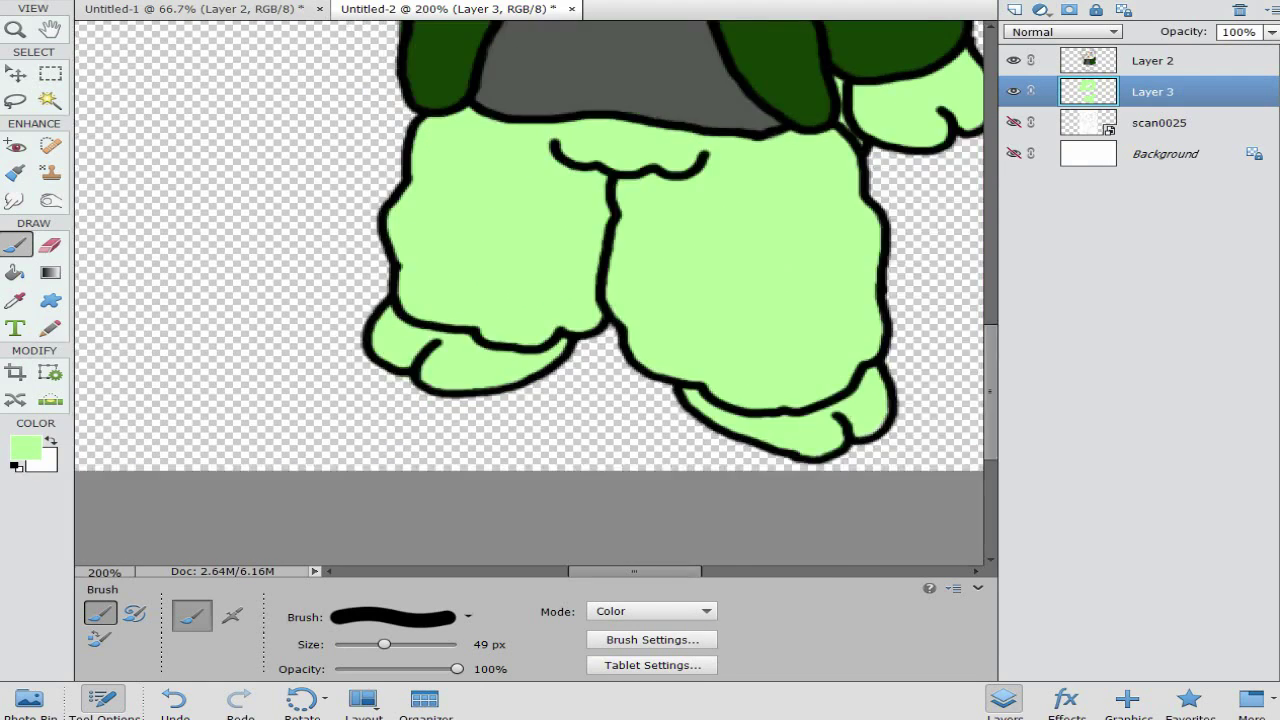
Step: Merge the light green fur layer with the line art layer above it
scroll(529, 290, "up", 5)
key("ctrl+minus")
left_click(1165, 61, "shift")
right_click(1165, 62)
left_click(1170, 348)
key("ctrl+minus")
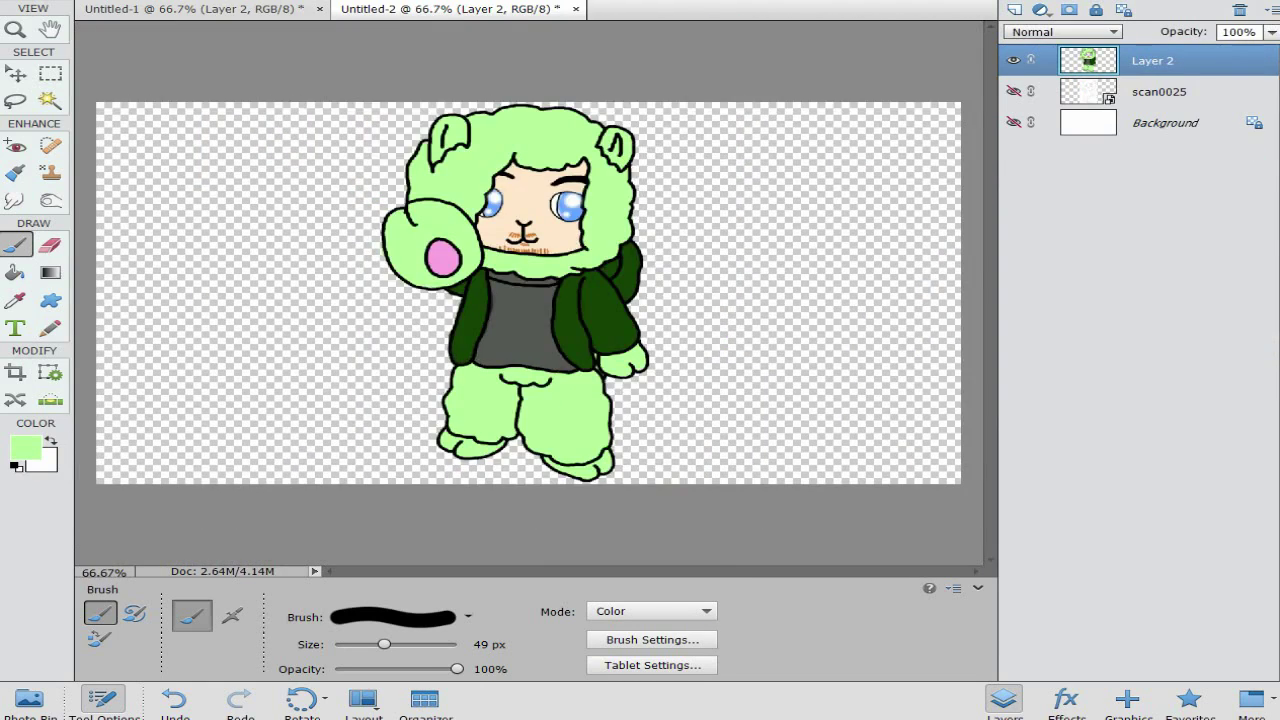
Step: Arrange the open documents in columns and copy the finished green bear from Untitled-2 into Untitled-1
key("v")
left_click_drag(488, 250, 225, 213)
left_click(363, 698)
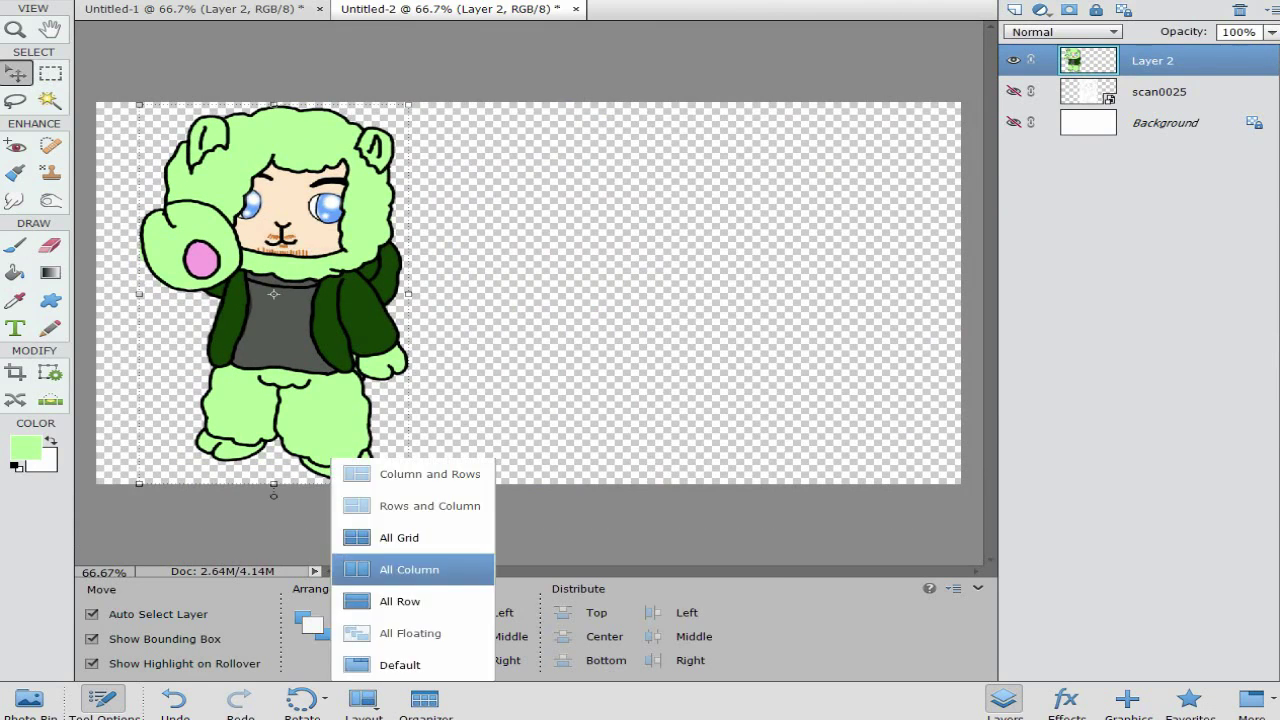
left_click(429, 566)
left_click_drag(772, 225, 335, 225)
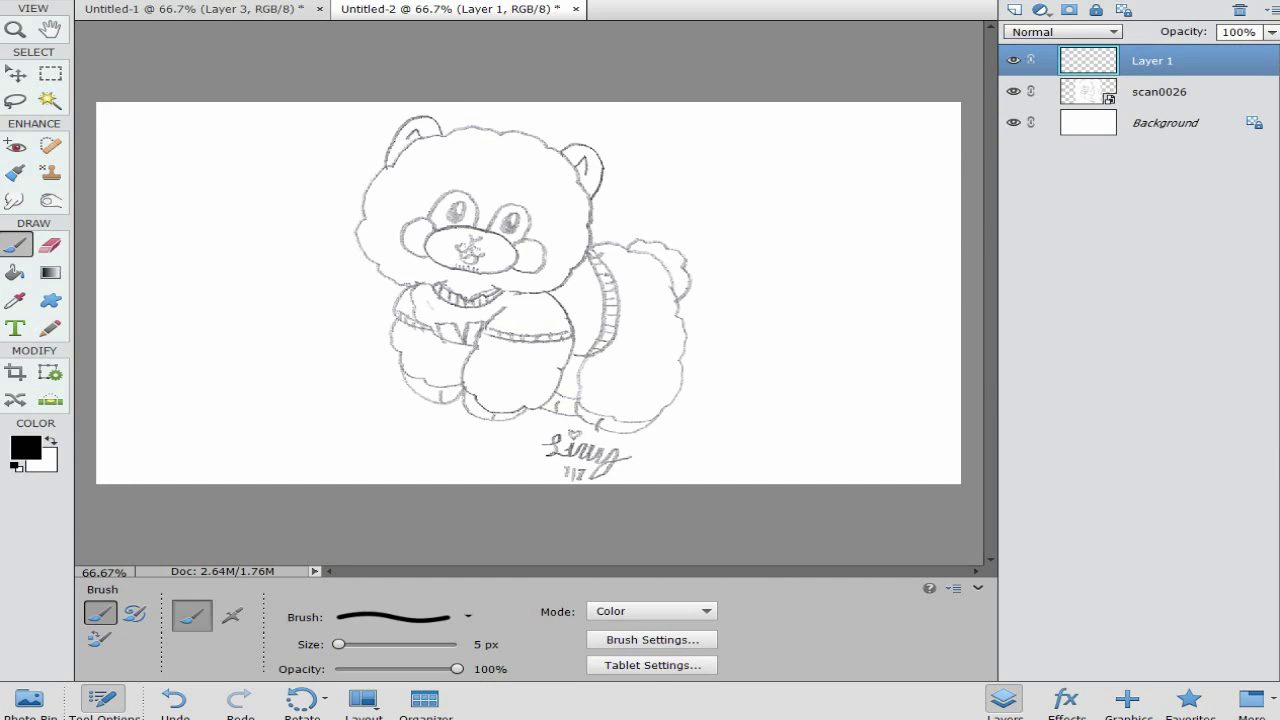
Step: Ink the head outline and both ears of the scan0026 bear sketch on Layer 1 with the 5 px black brush
key("ctrl+plus")
key("ctrl+plus")
scroll(529, 293, "up", 8)
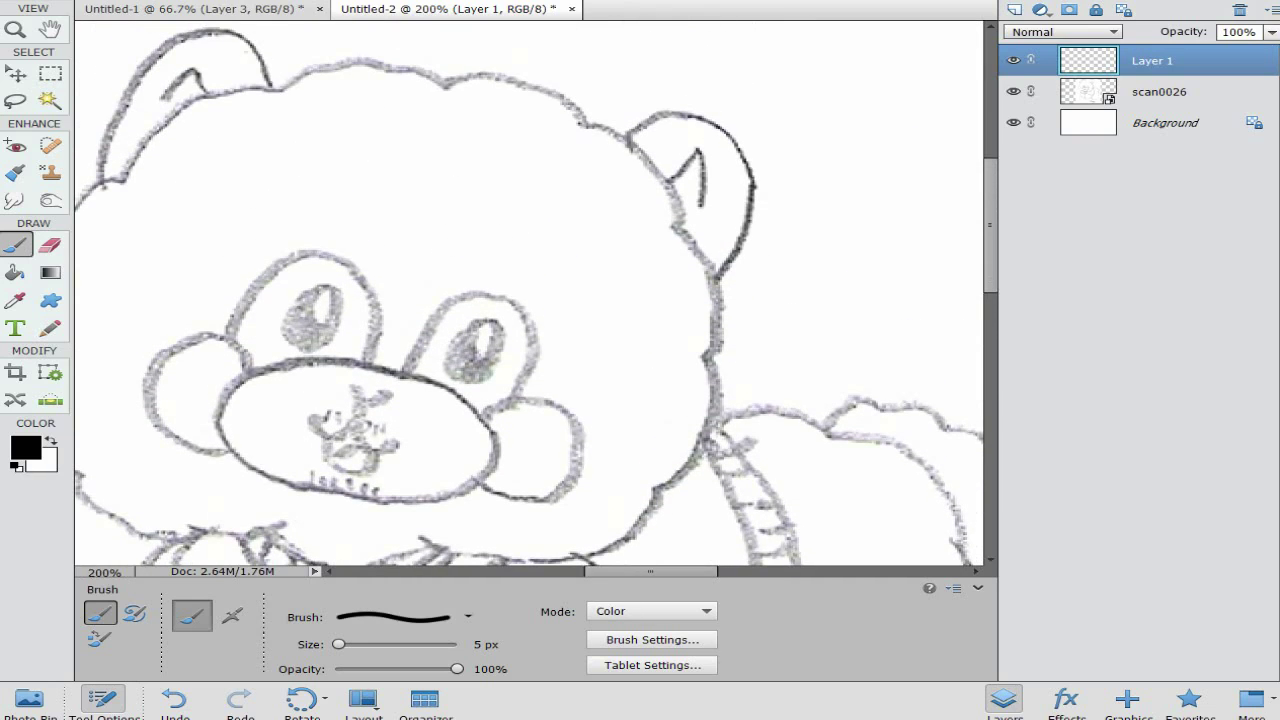
key("ctrl+minus")
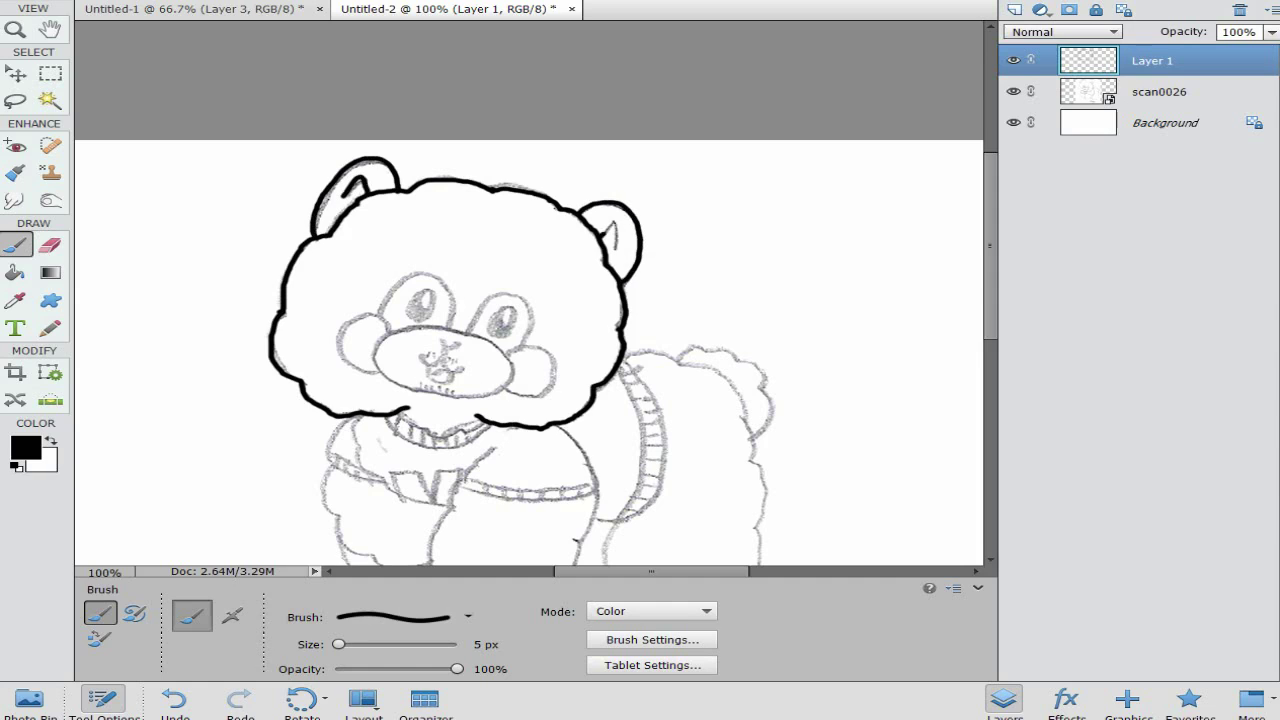
scroll(529, 292, "down", 2)
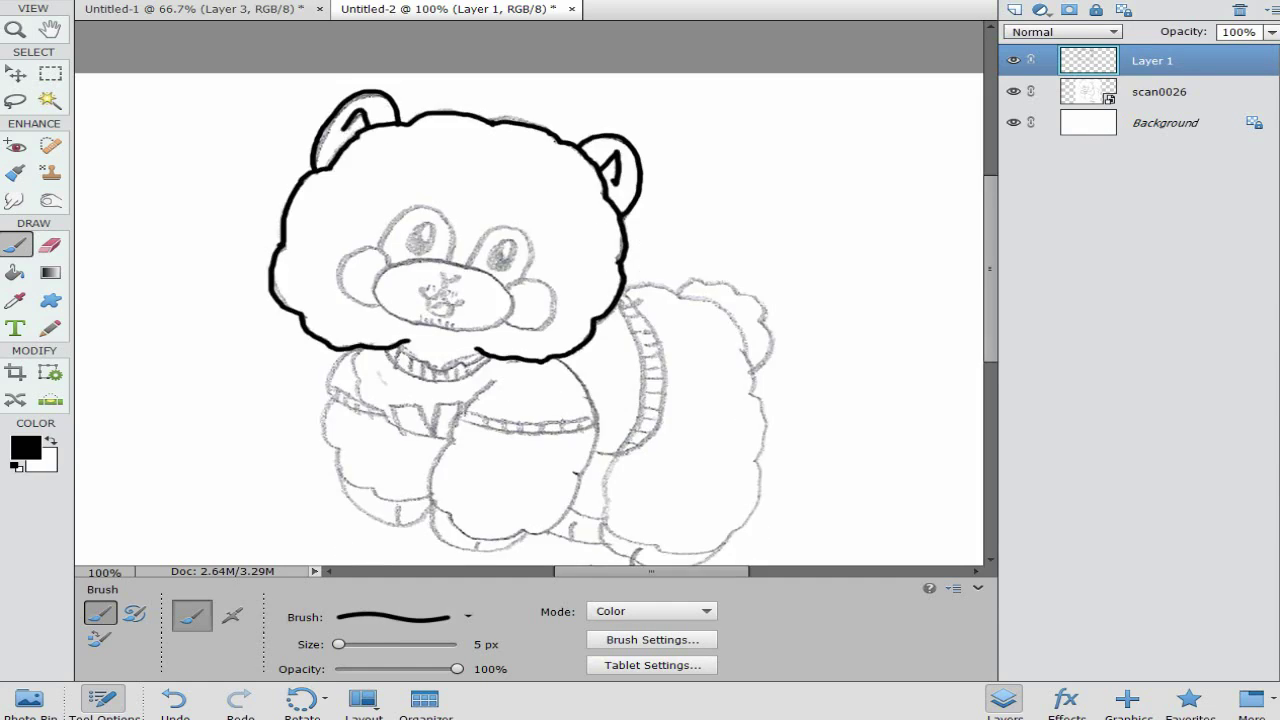
Step: Ink the chin fur edge and the shirt's front with both sleeves
key("ctrl+plus")
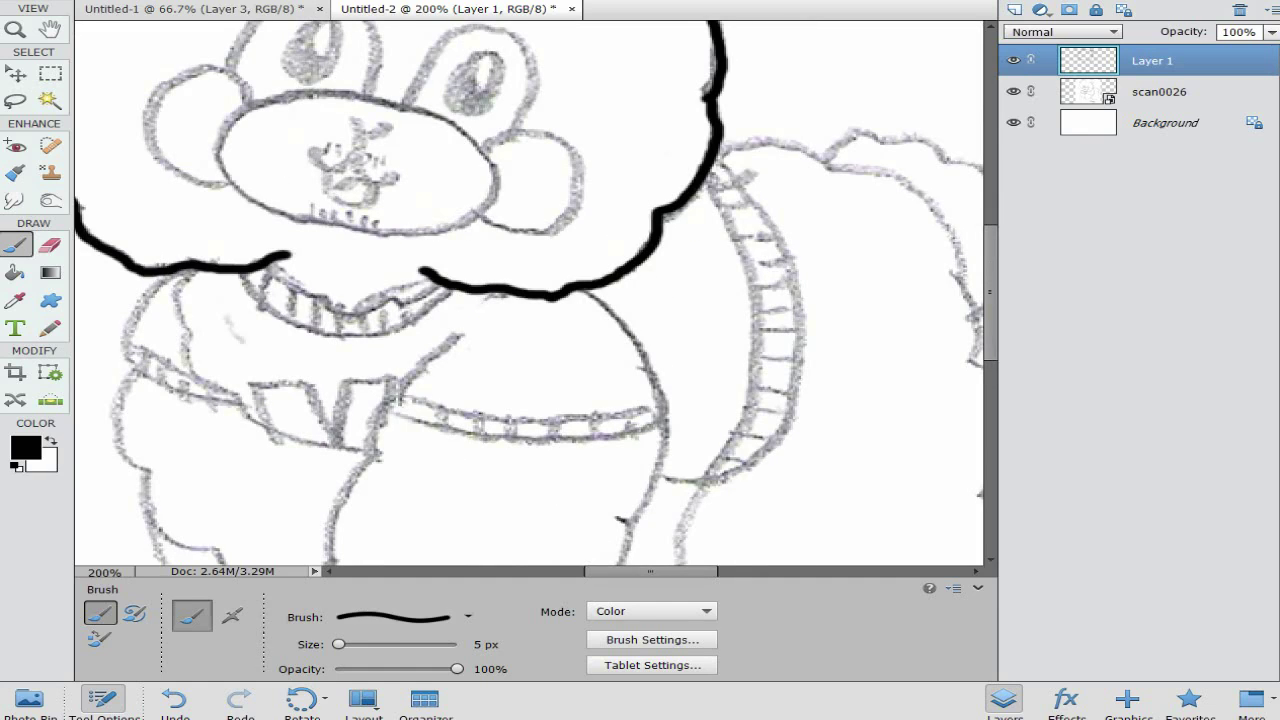
mouse_move(268, 262)
left_mouse_down()
mouse_move(289, 288)
mouse_move(395, 304)
left_mouse_up()
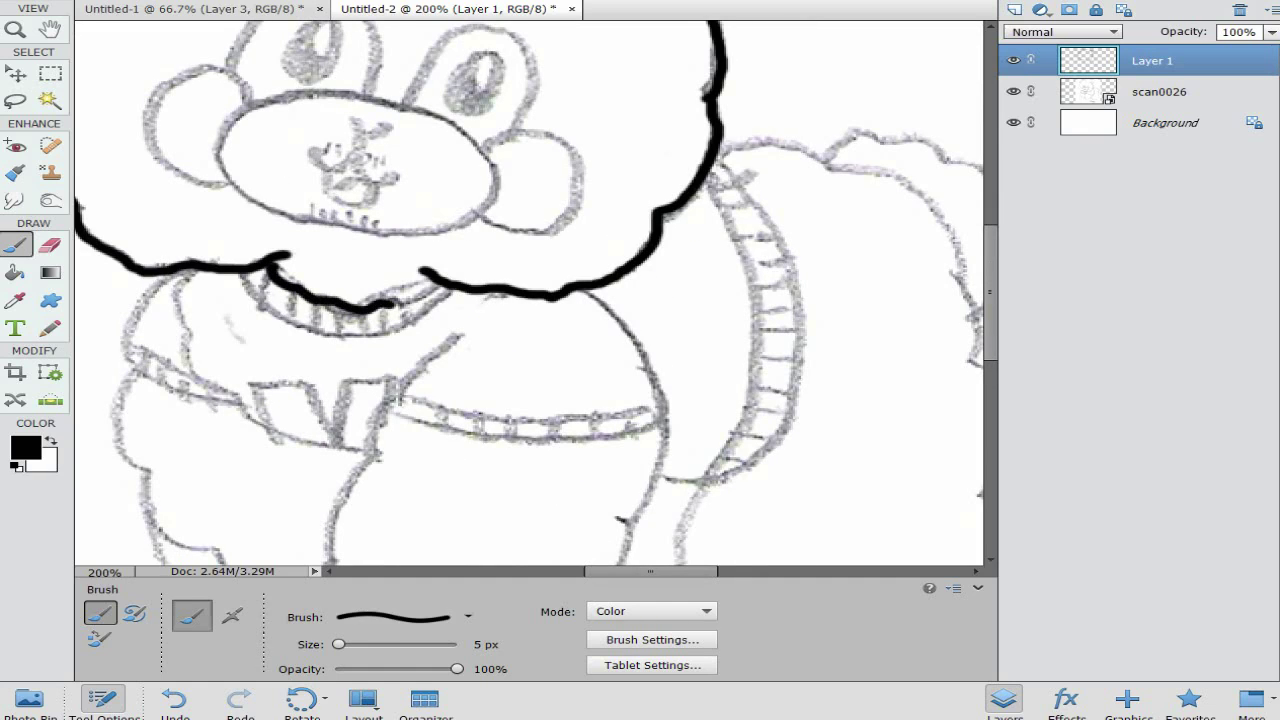
mouse_move(466, 327)
left_mouse_down()
mouse_move(394, 395)
mouse_move(434, 429)
mouse_move(622, 438)
mouse_move(664, 423)
mouse_move(649, 353)
mouse_move(595, 290)
left_mouse_up()
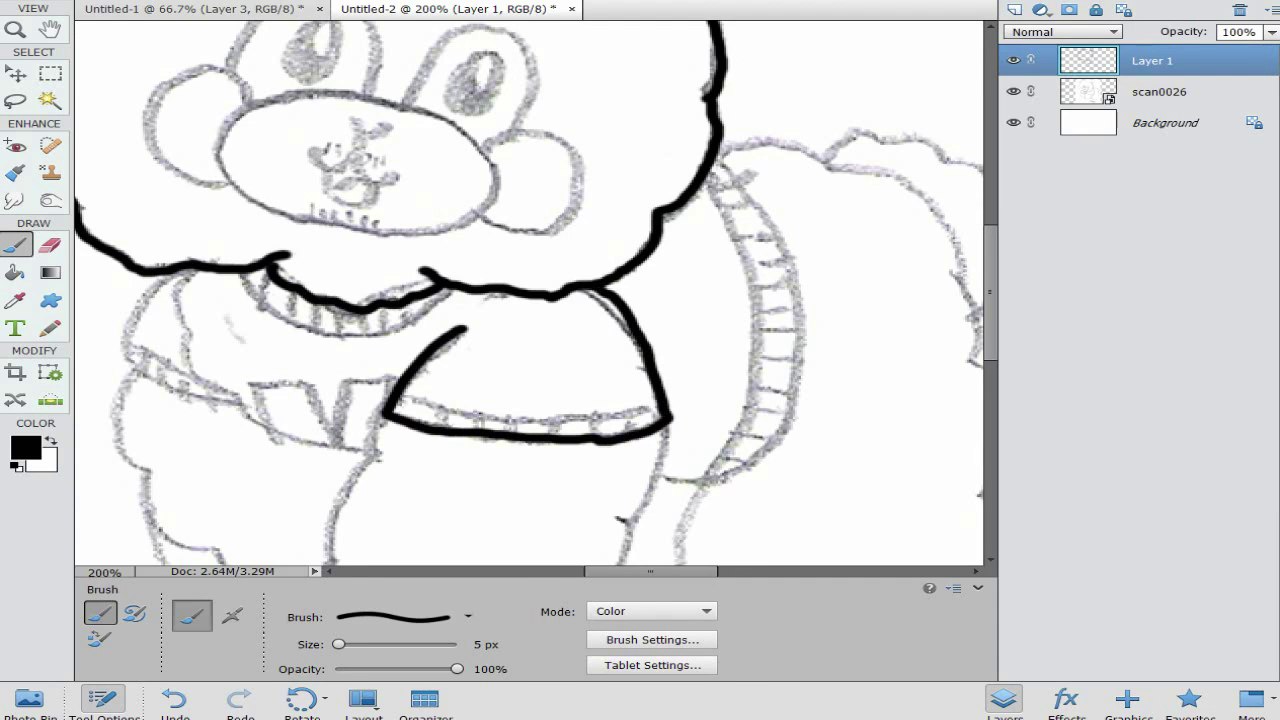
mouse_move(200, 268)
left_mouse_down()
mouse_move(182, 322)
mouse_move(256, 412)
mouse_move(355, 455)
left_mouse_up()
mouse_move(166, 276)
left_mouse_down()
mouse_move(118, 350)
mouse_move(240, 410)
left_mouse_up()
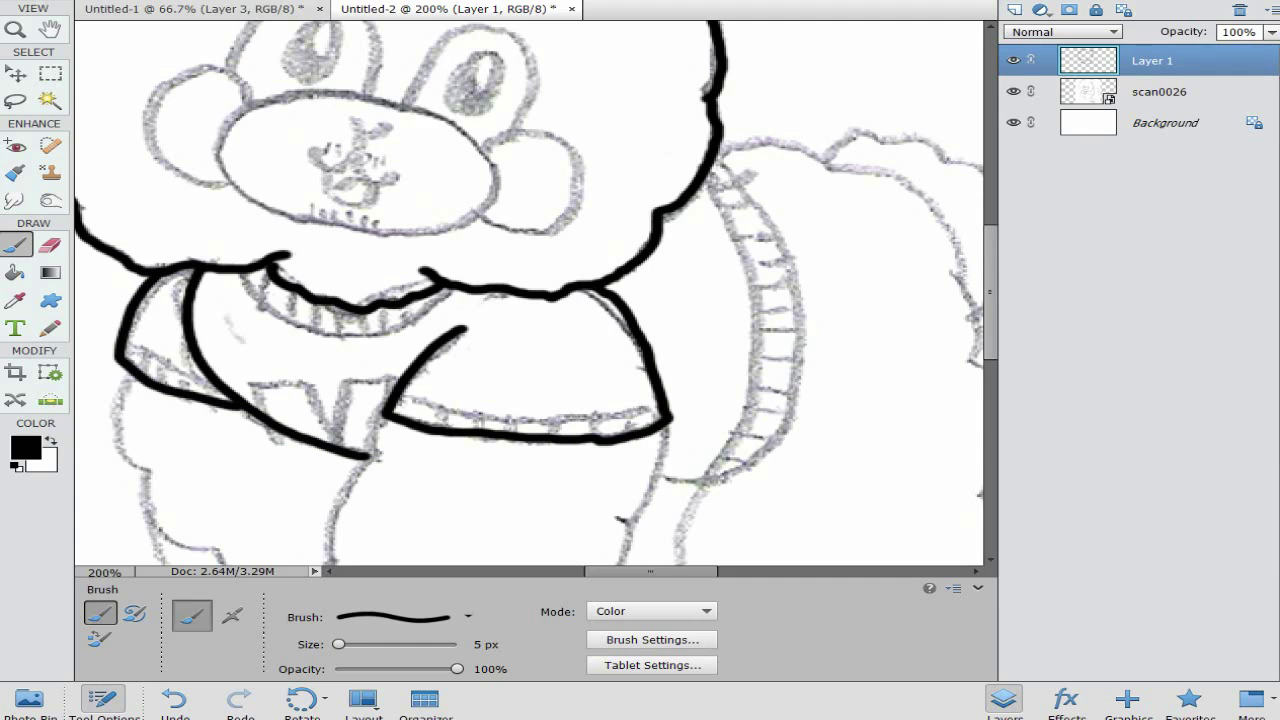
Step: Ink both front legs and their paws below the sleeves
scroll(536, 293, "down", 3)
mouse_move(378, 302)
left_mouse_down()
mouse_move(328, 426)
mouse_move(332, 454)
mouse_move(400, 514)
mouse_move(440, 526)
mouse_move(521, 511)
mouse_move(548, 520)
mouse_move(603, 473)
left_mouse_up()
left_click_drag(667, 300, 600, 476)
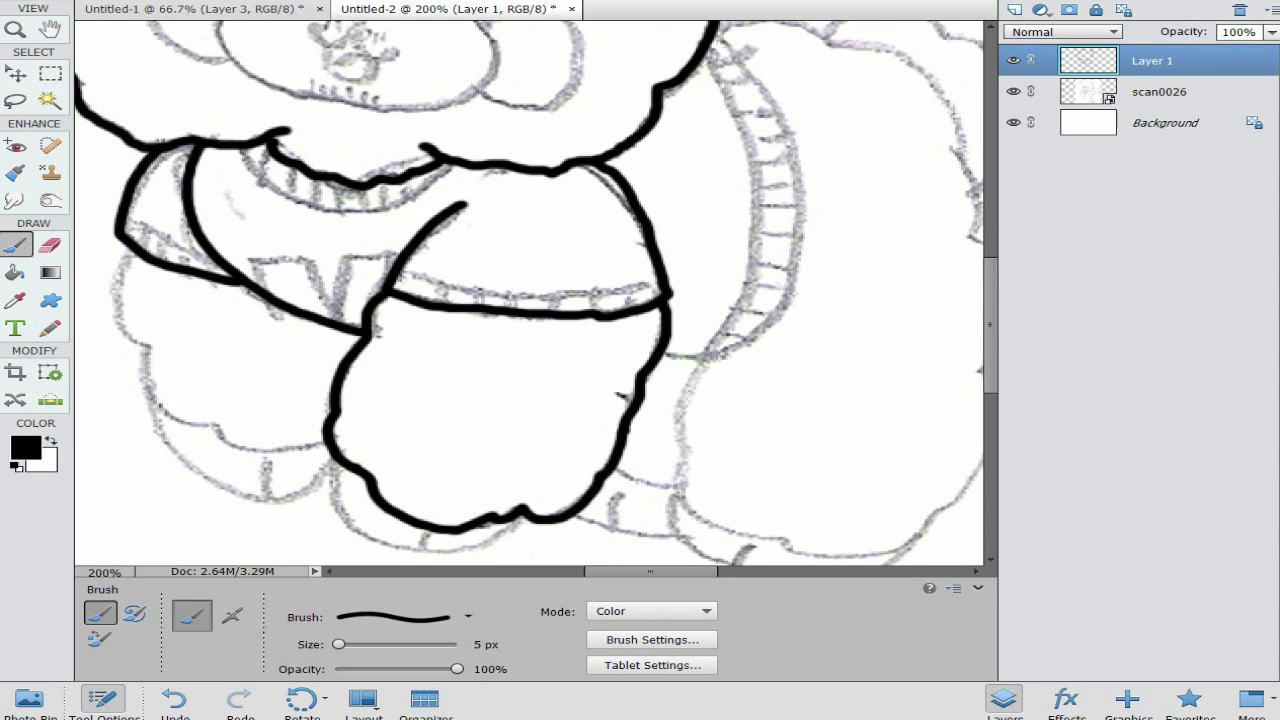
mouse_move(133, 255)
left_mouse_down()
mouse_move(117, 304)
mouse_move(141, 376)
mouse_move(201, 425)
mouse_move(322, 445)
mouse_move(388, 542)
mouse_move(508, 531)
left_mouse_up()
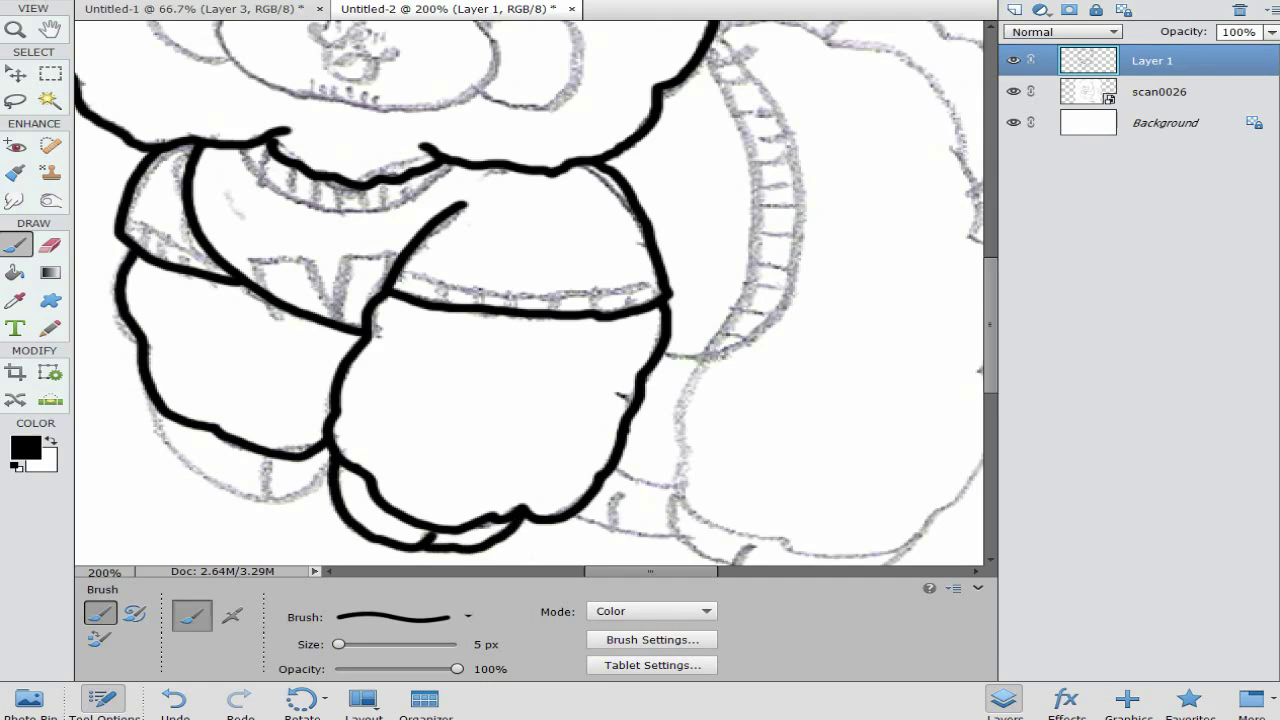
mouse_move(158, 410)
left_mouse_down()
mouse_move(192, 474)
mouse_move(250, 503)
mouse_move(287, 484)
left_mouse_up()
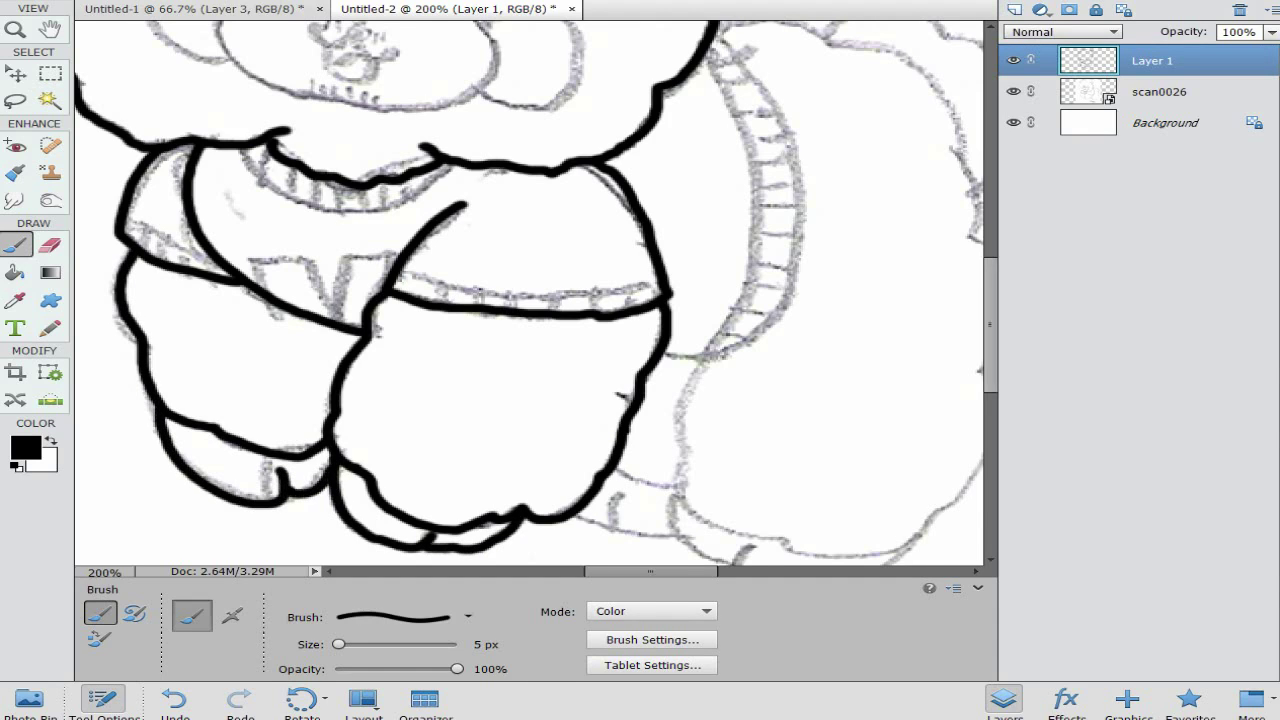
Step: Ink the shirt's rear hem from the back of the head down to the belly
scroll(536, 294, "up", 3)
left_click_drag(712, 170, 788, 270)
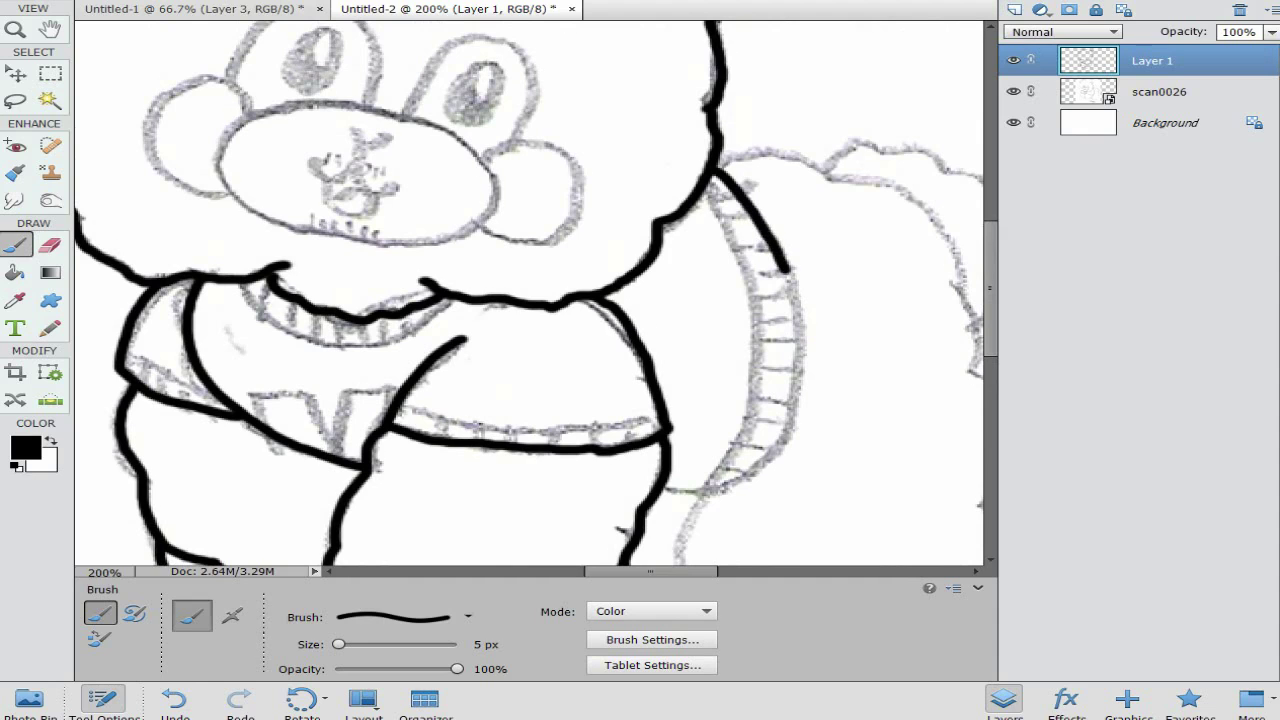
mouse_move(664, 490)
left_mouse_down()
mouse_move(790, 465)
mouse_move(802, 352)
mouse_move(790, 283)
left_mouse_up()
Step: Ink the large hind leg and the fluffy outline of the back and rump
scroll(529, 294, "down", 5)
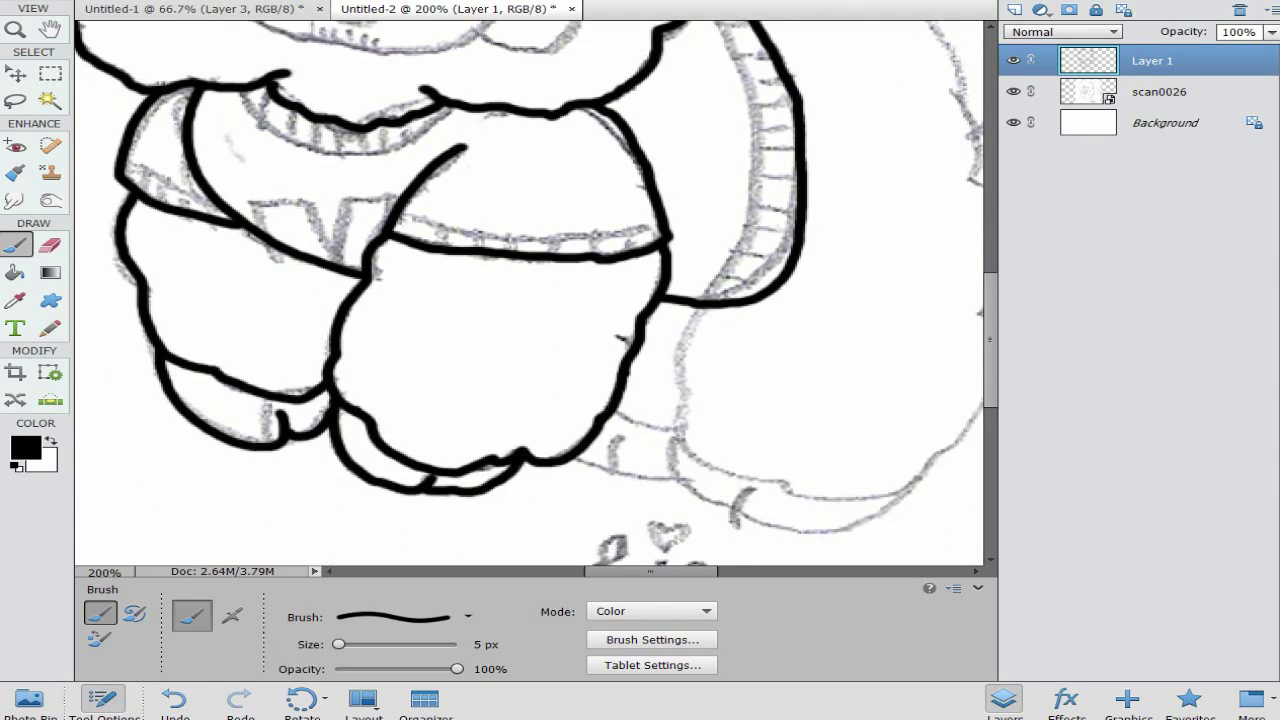
scroll(529, 294, "right", 2)
scroll(529, 294, "right", 1)
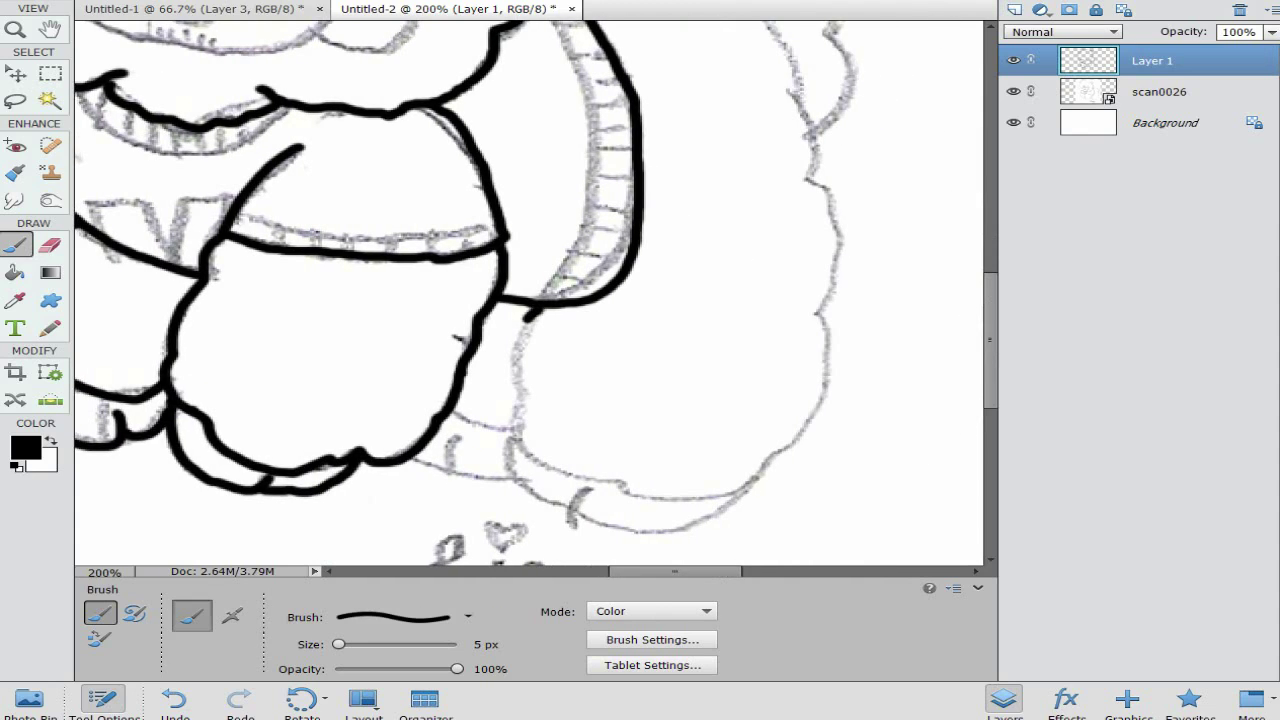
mouse_move(527, 316)
left_mouse_down()
mouse_move(509, 396)
mouse_move(532, 444)
mouse_move(586, 477)
mouse_move(666, 499)
mouse_move(725, 496)
mouse_move(798, 437)
left_mouse_up()
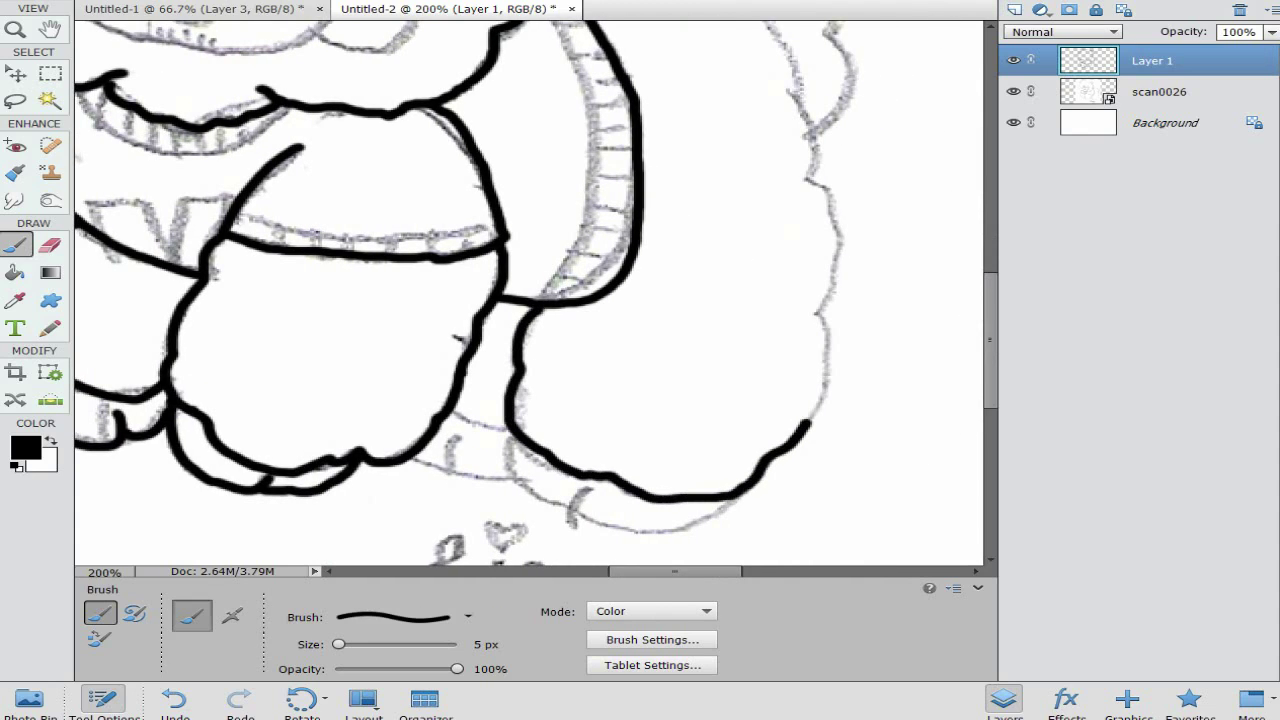
scroll(529, 294, "up", 3)
mouse_move(554, 104)
left_mouse_down()
mouse_move(676, 124)
mouse_move(775, 168)
mouse_move(831, 372)
mouse_move(822, 421)
left_mouse_up()
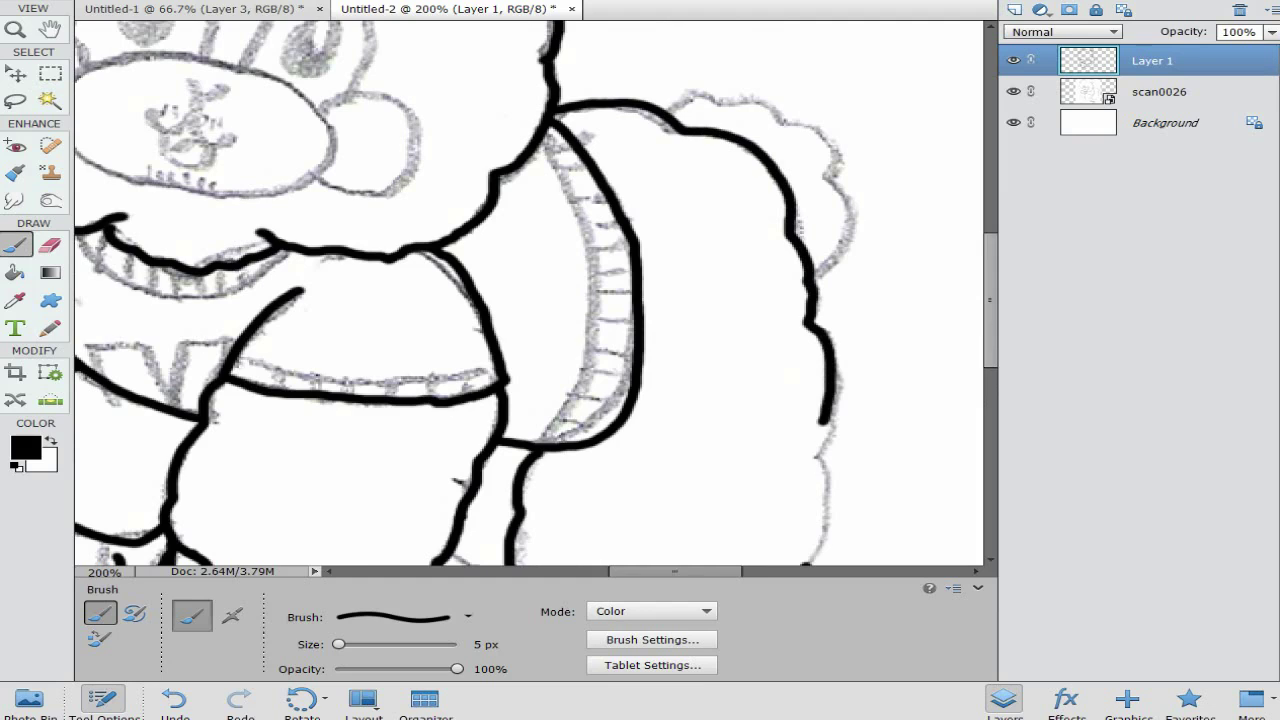
scroll(822, 421, "down", 3)
mouse_move(822, 281)
left_mouse_down()
mouse_move(829, 350)
mouse_move(812, 421)
left_mouse_up()
Step: Ink both hind paws with their toe lines and the scalloped tail behind the back
left_click_drag(447, 414, 510, 434)
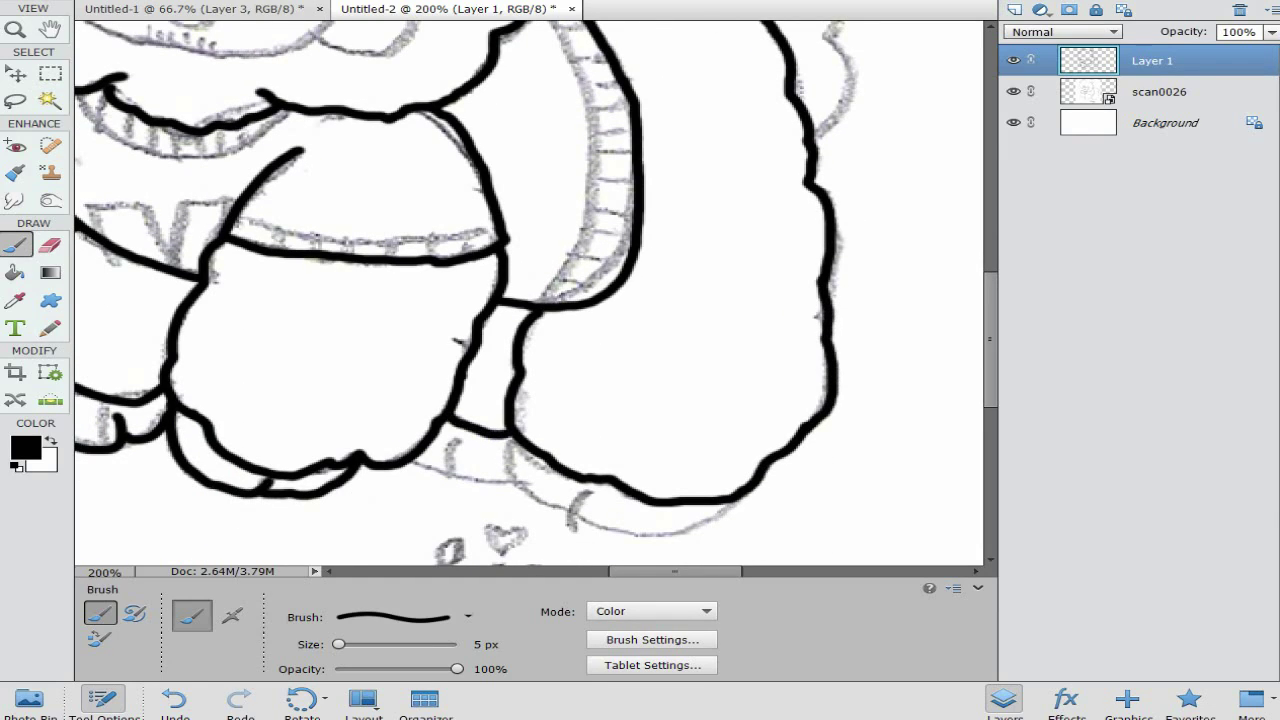
mouse_move(578, 488)
left_mouse_down()
mouse_move(568, 512)
mouse_move(678, 528)
mouse_move(720, 505)
left_mouse_up()
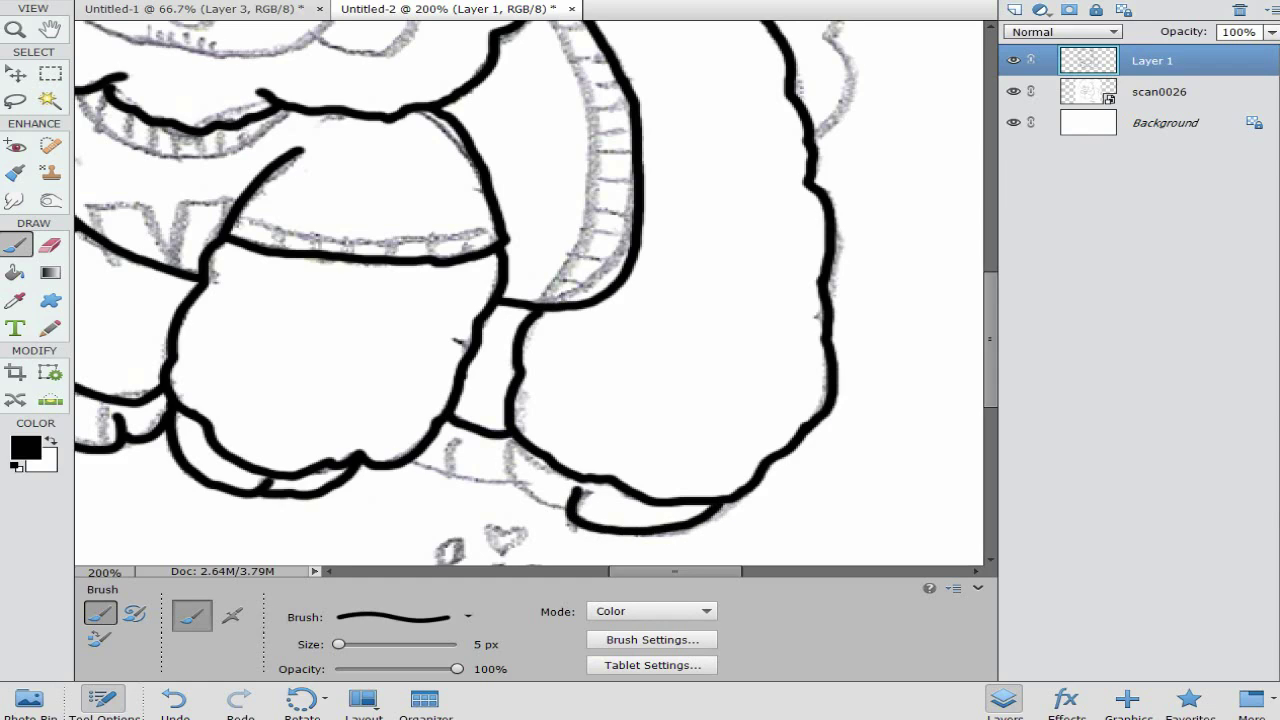
mouse_move(512, 440)
left_mouse_down()
mouse_move(542, 500)
mouse_move(572, 496)
left_mouse_up()
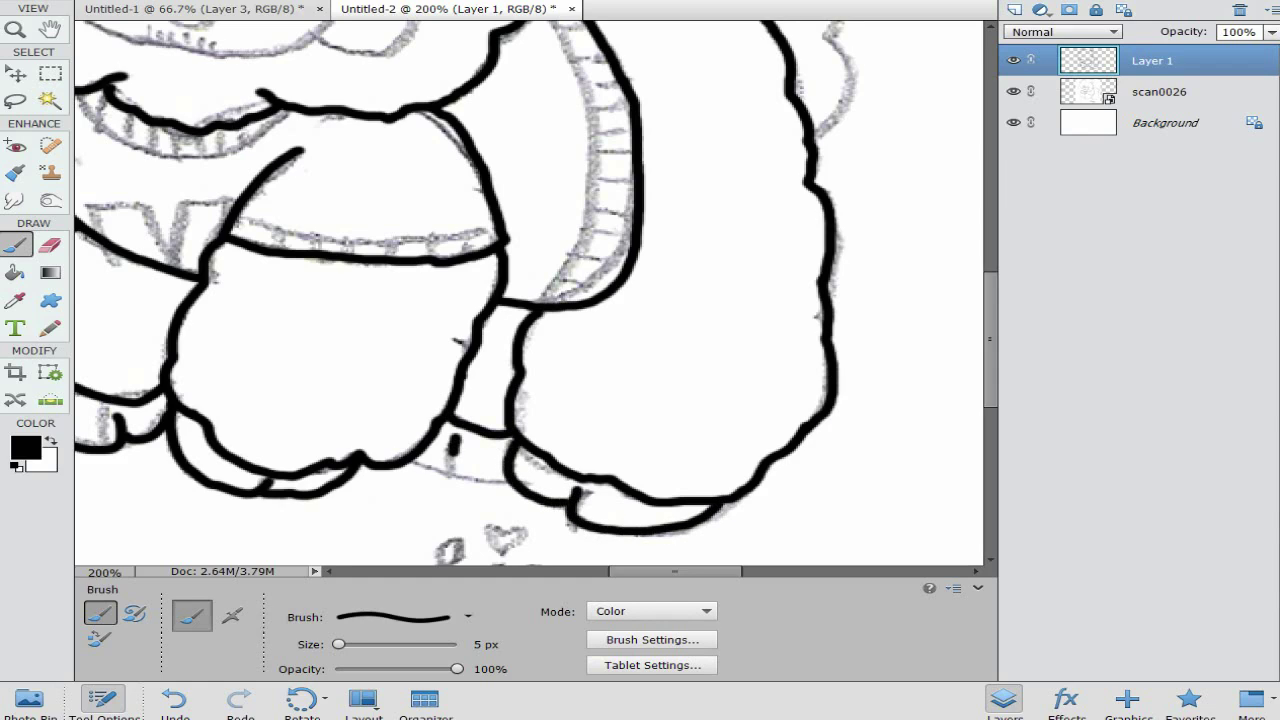
left_click_drag(454, 453, 506, 478)
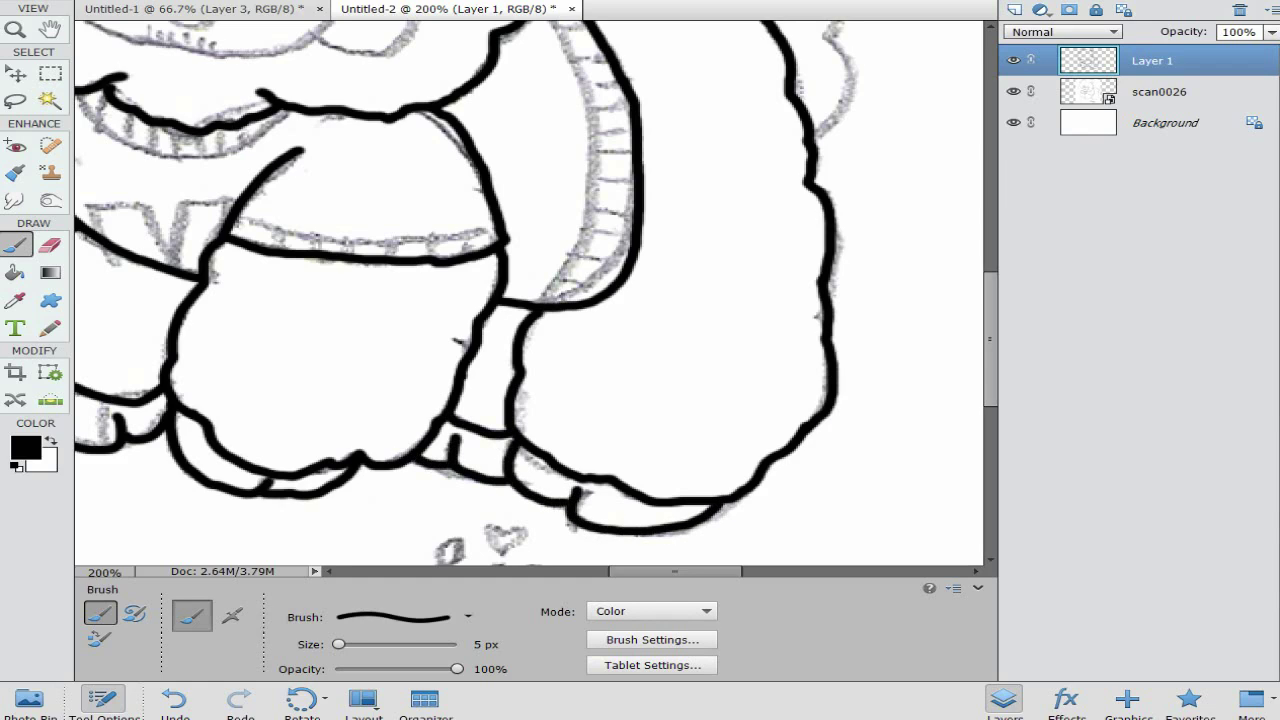
scroll(530, 290, "up", 5)
mouse_move(666, 262)
left_mouse_down()
mouse_move(712, 246)
mouse_move(788, 268)
mouse_move(838, 310)
mouse_move(847, 355)
mouse_move(818, 420)
left_mouse_up()
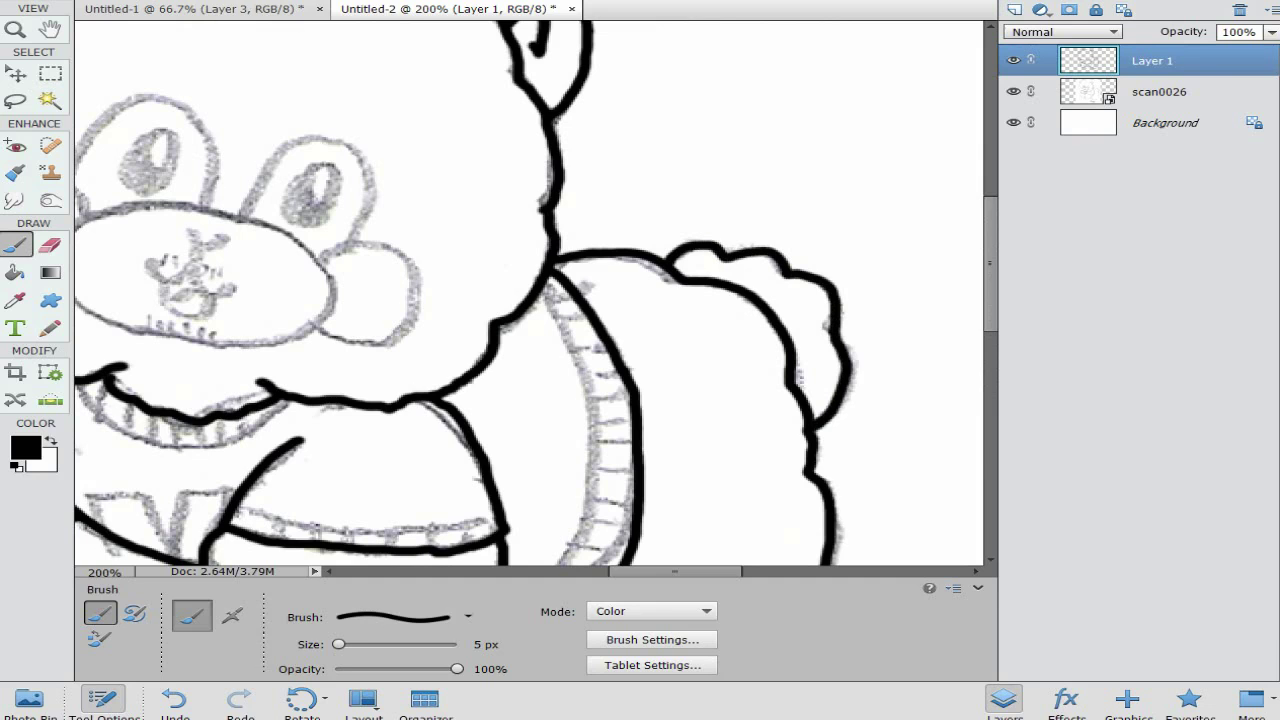
Step: Switch to the 3 px brush and ink the oval muzzle outline
left_click_drag(675, 571, 627, 571)
scroll(530, 290, "up", 2)
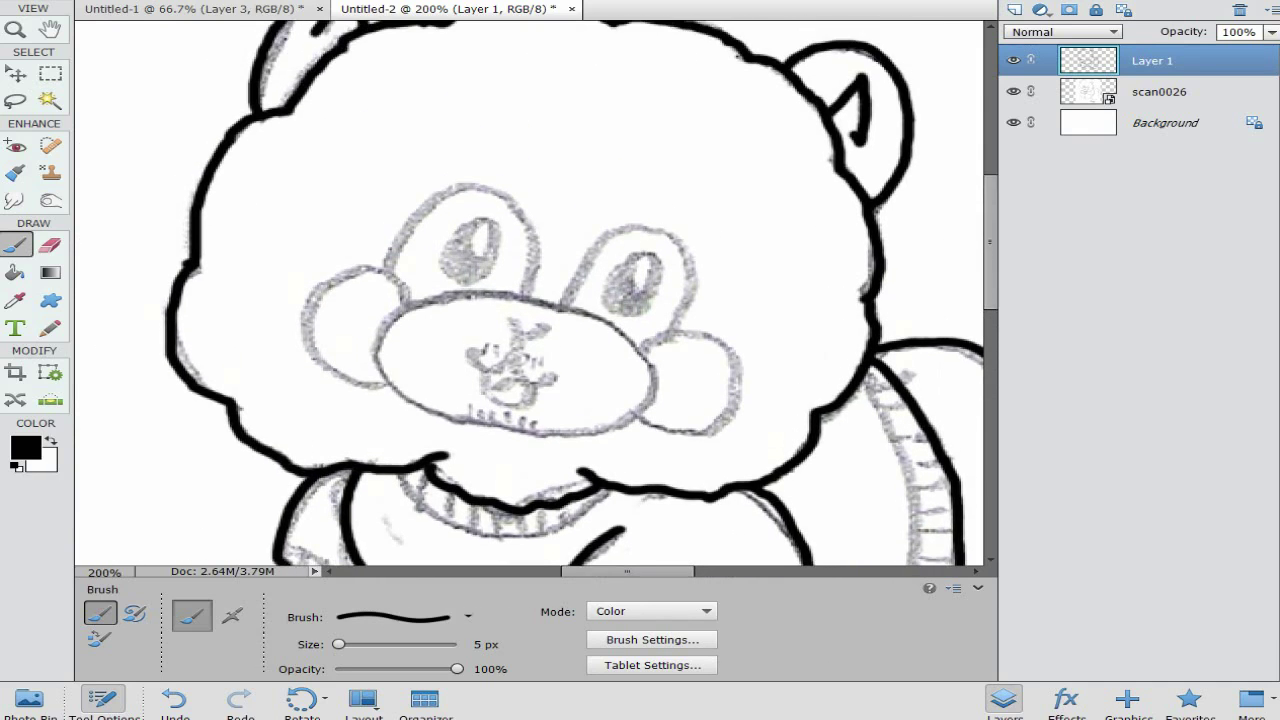
key("ctrl+=")
scroll(529, 293, "down", 1)
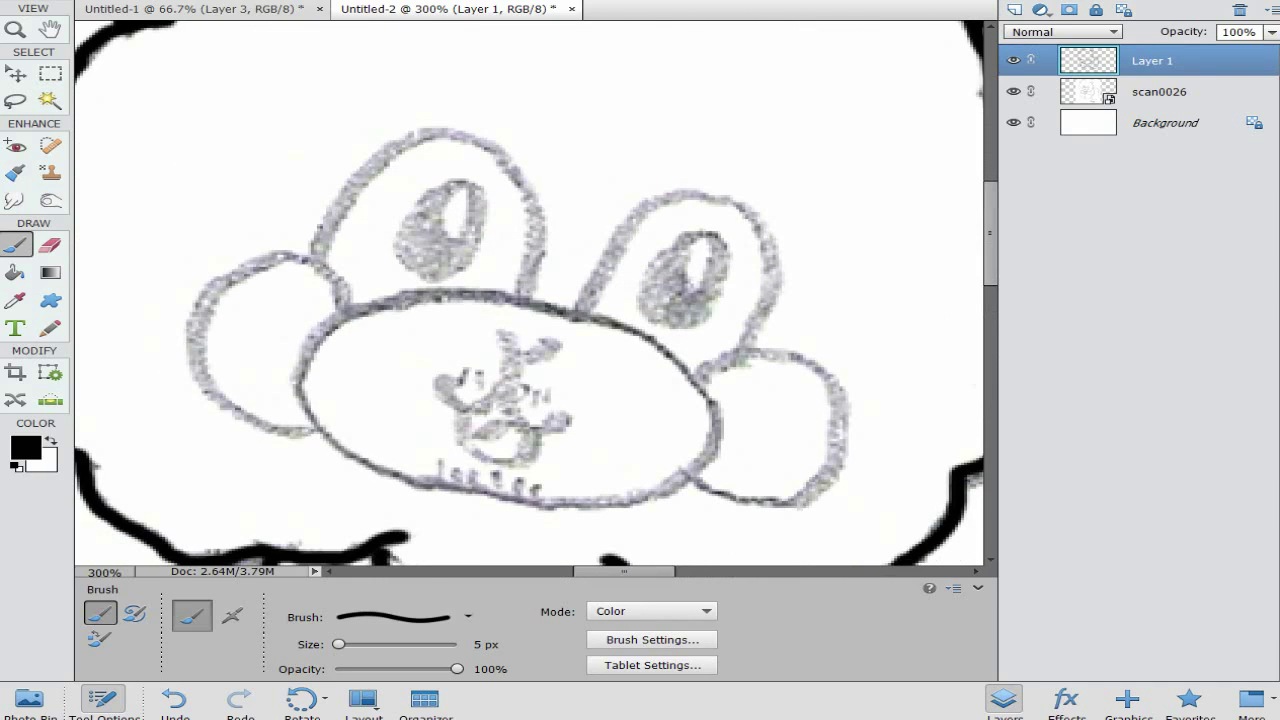
left_click(468, 617)
scroll(415, 500, "up", 2)
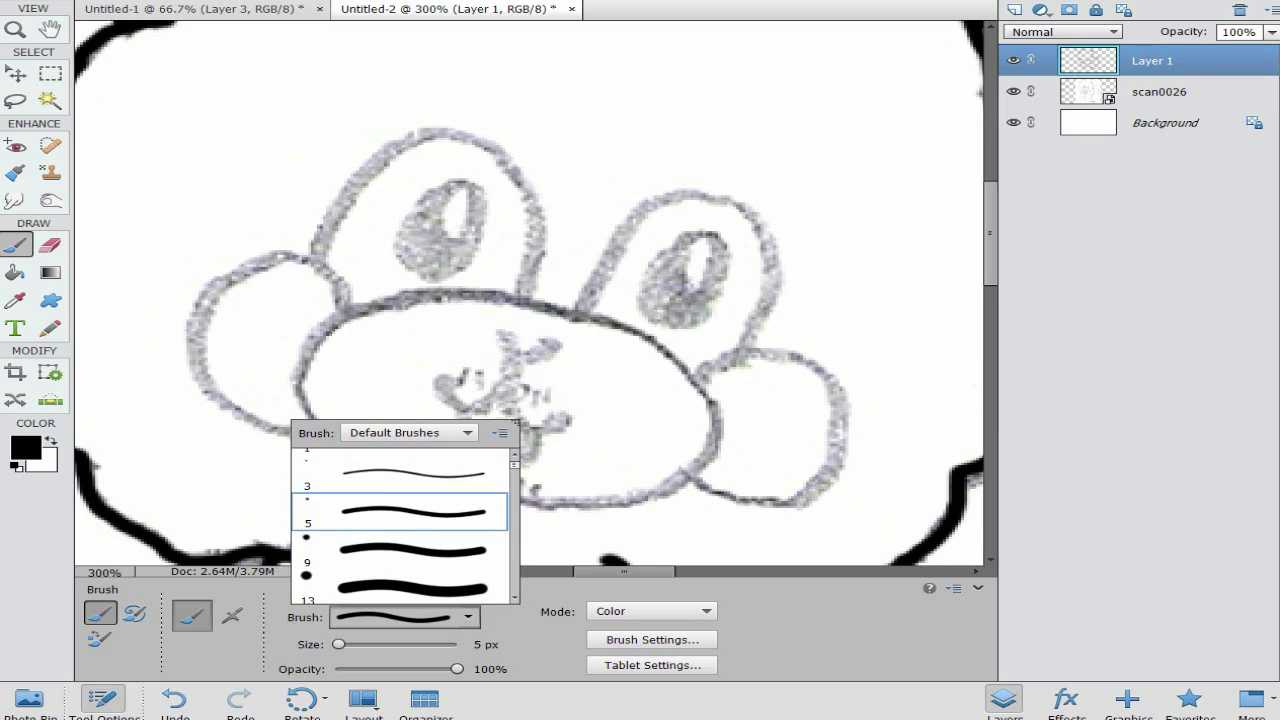
left_click(413, 474)
left_click(990, 234)
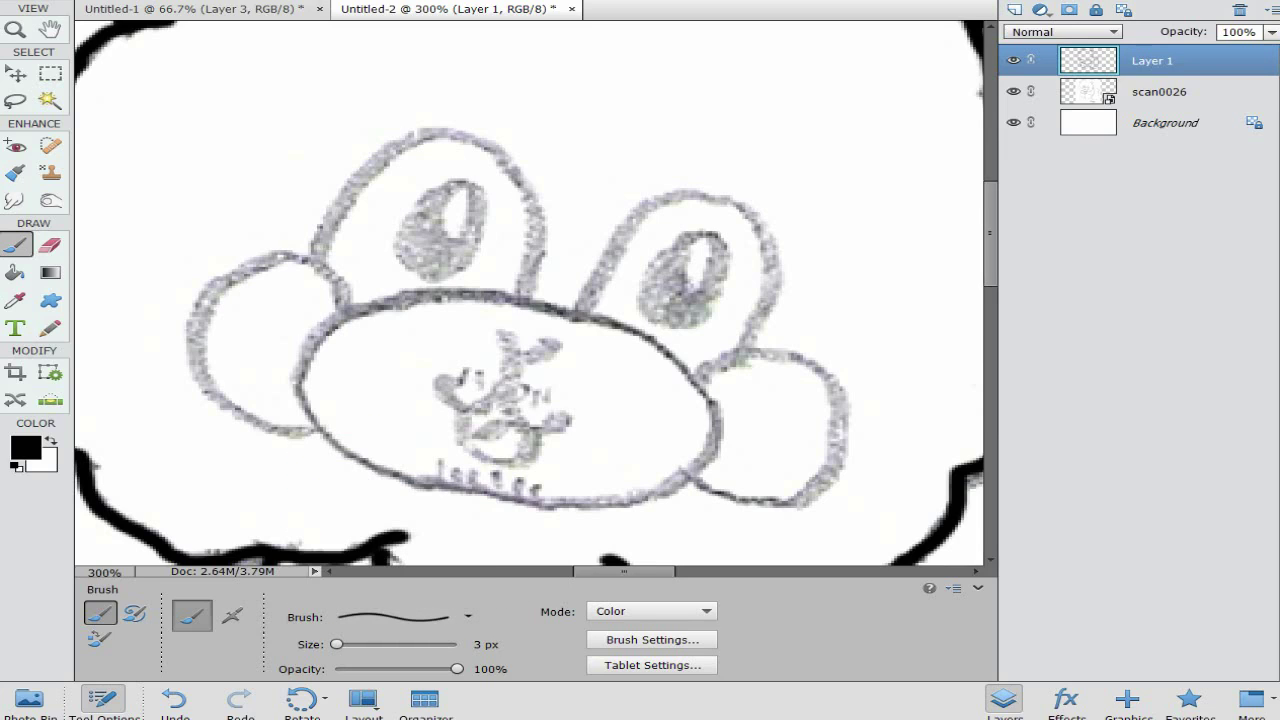
mouse_move(526, 302)
left_mouse_down()
mouse_move(400, 293)
mouse_move(310, 345)
mouse_move(330, 443)
mouse_move(495, 503)
left_mouse_up()
mouse_move(518, 304)
left_mouse_down()
mouse_move(630, 332)
mouse_move(720, 405)
mouse_move(694, 476)
mouse_move(574, 513)
left_mouse_up()
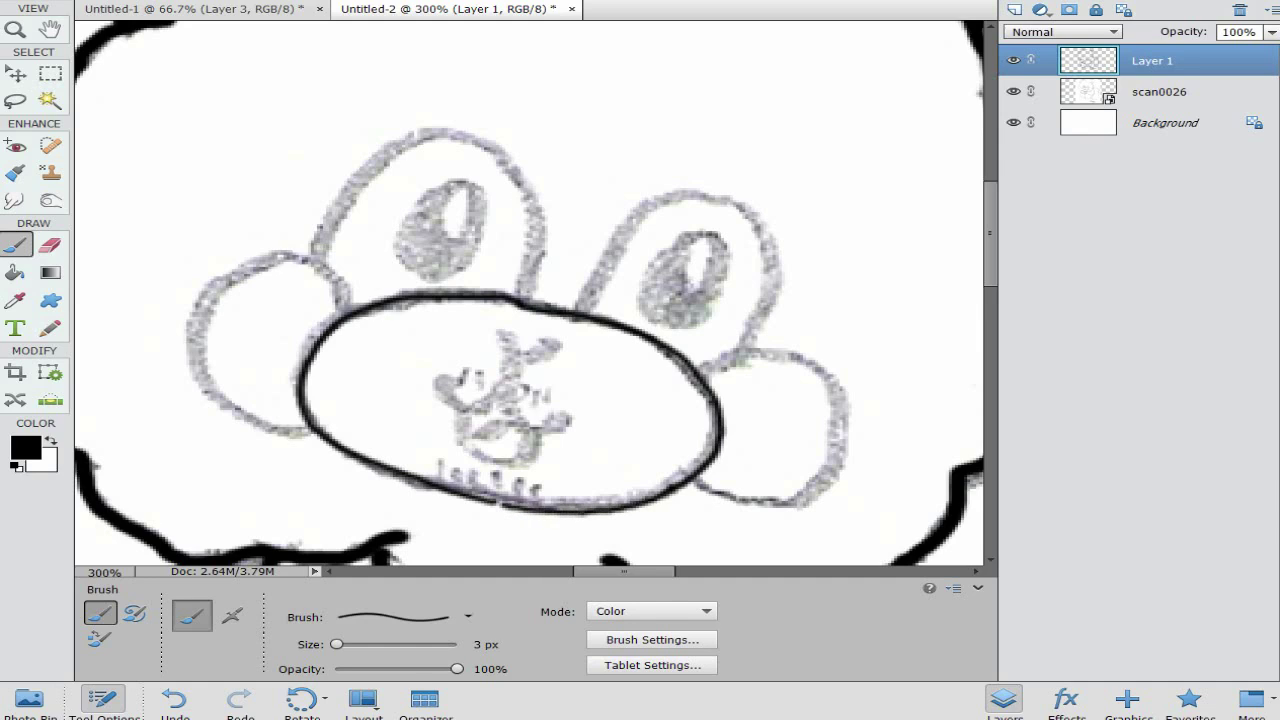
Step: Ink the nose, the curved open mouth and the short whisker marks inside the muzzle
mouse_move(500, 330)
left_mouse_down()
mouse_move(533, 347)
mouse_move(540, 416)
mouse_move(466, 411)
left_mouse_up()
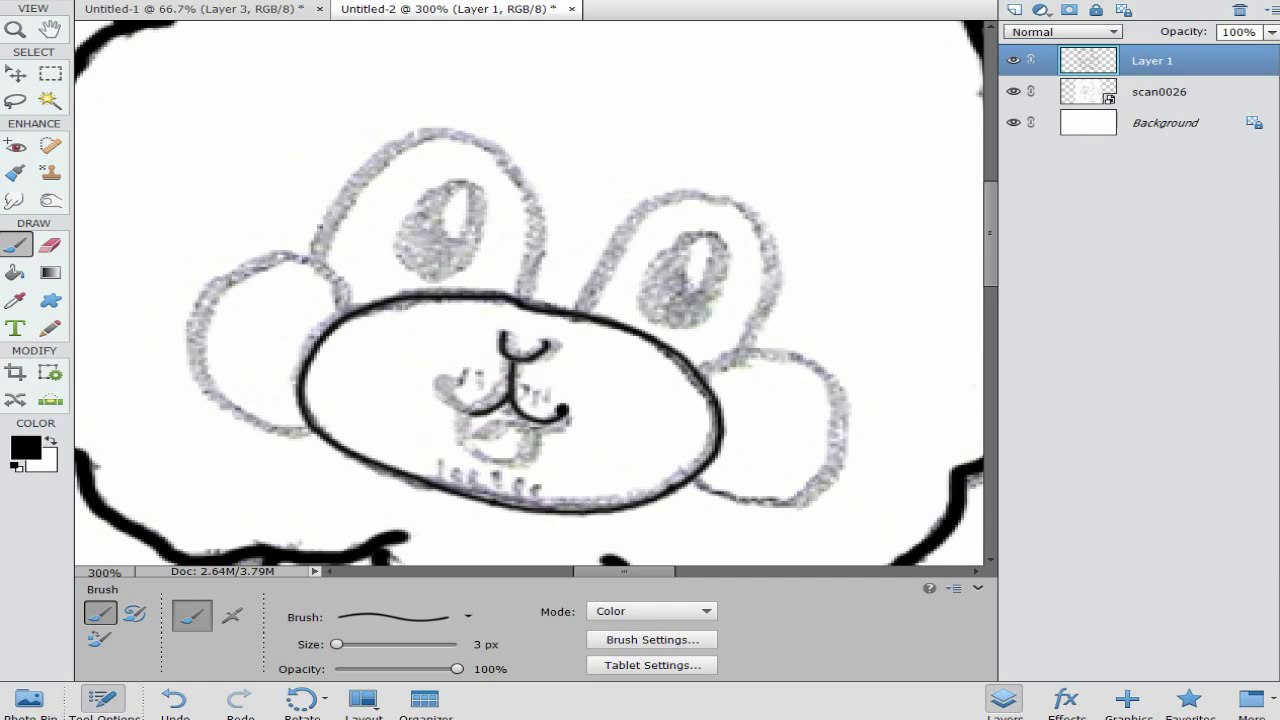
left_click_drag(473, 387, 473, 399)
mouse_move(485, 383)
left_mouse_down()
mouse_move(486, 400)
mouse_move(530, 404)
left_mouse_up()
left_click_drag(544, 390, 546, 413)
mouse_move(468, 414)
left_mouse_down()
mouse_move(489, 461)
mouse_move(519, 460)
mouse_move(534, 415)
mouse_move(479, 435)
mouse_move(538, 424)
left_mouse_up()
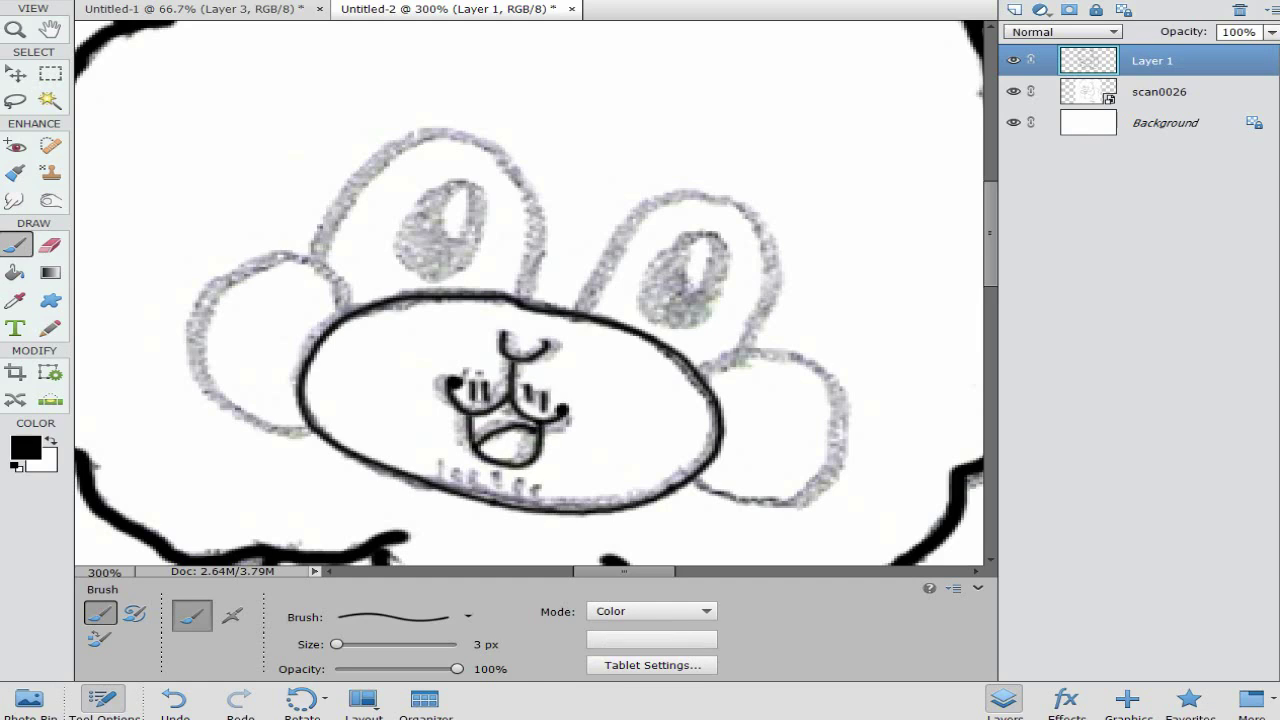
Step: Ink the short chin stubble, both round cheeks and the arched outlines around the two eyes
left_click_drag(462, 469, 464, 487)
mouse_move(480, 467)
left_mouse_down()
mouse_move(482, 490)
mouse_move(536, 505)
left_mouse_up()
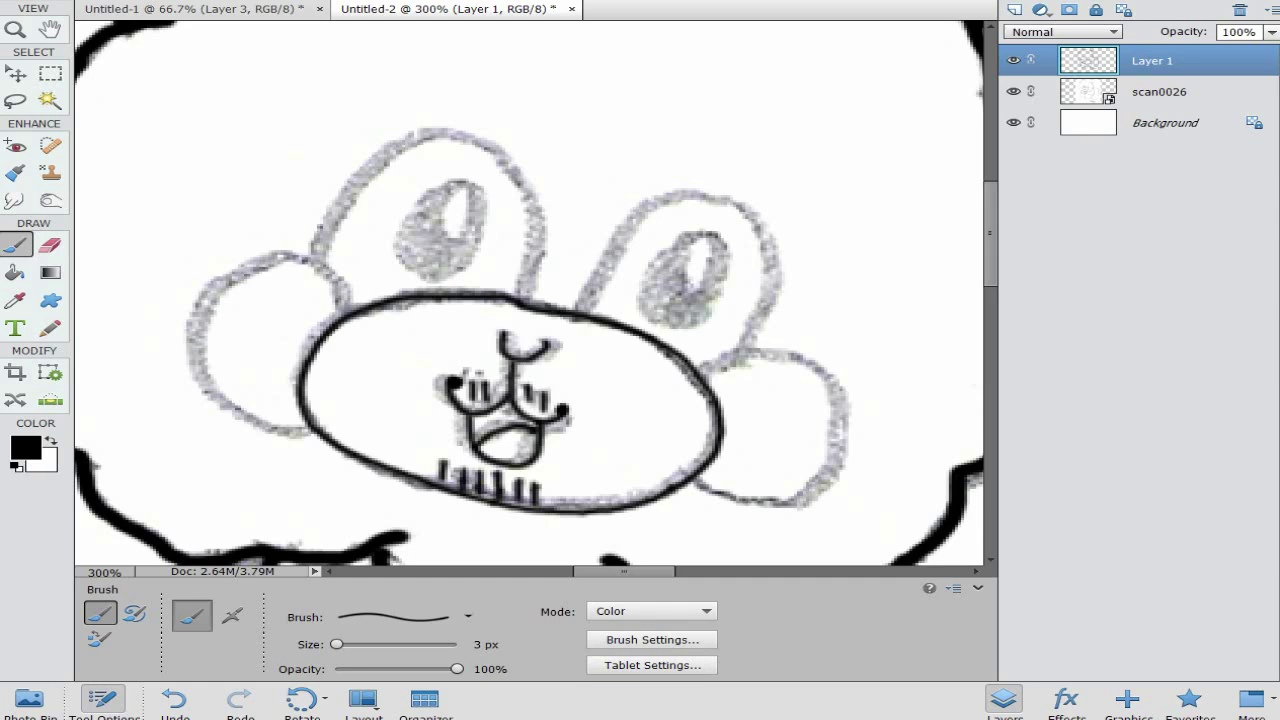
mouse_move(348, 316)
left_mouse_down()
mouse_move(322, 267)
mouse_move(275, 259)
mouse_move(234, 267)
mouse_move(196, 319)
mouse_move(224, 406)
mouse_move(316, 434)
left_mouse_up()
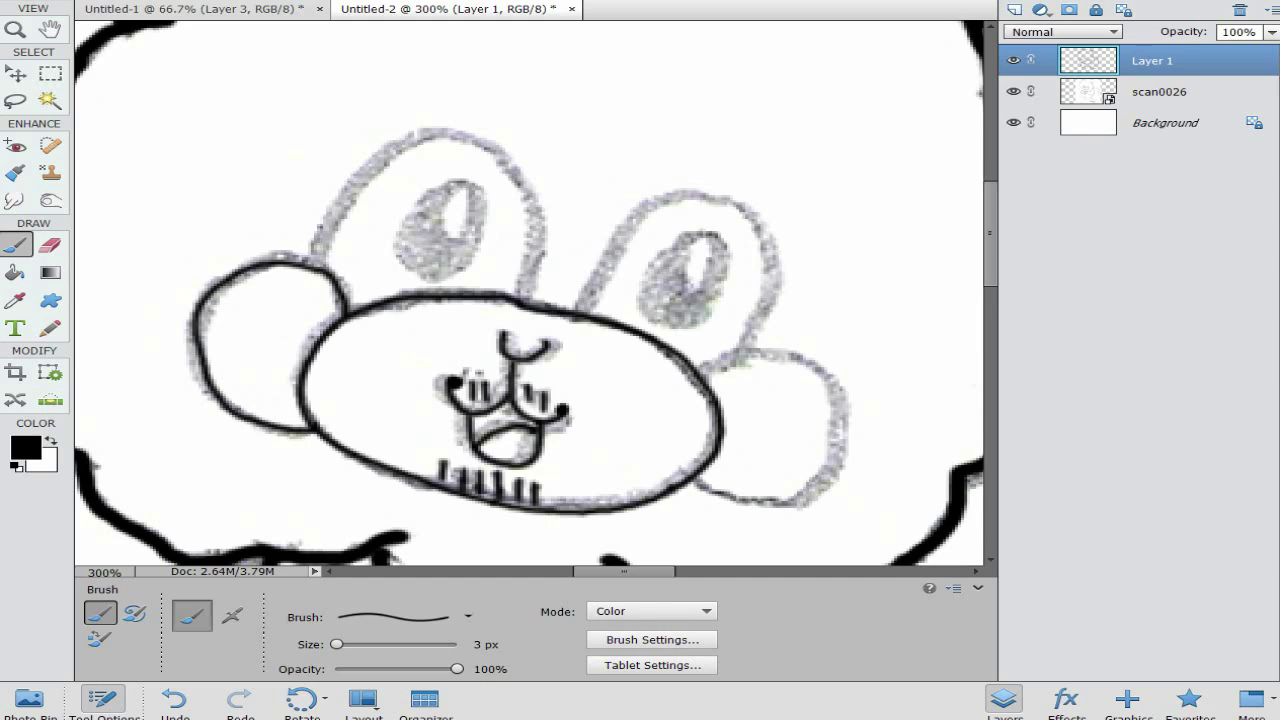
mouse_move(698, 376)
left_mouse_down()
mouse_move(780, 358)
mouse_move(848, 468)
mouse_move(766, 515)
mouse_move(698, 488)
left_mouse_up()
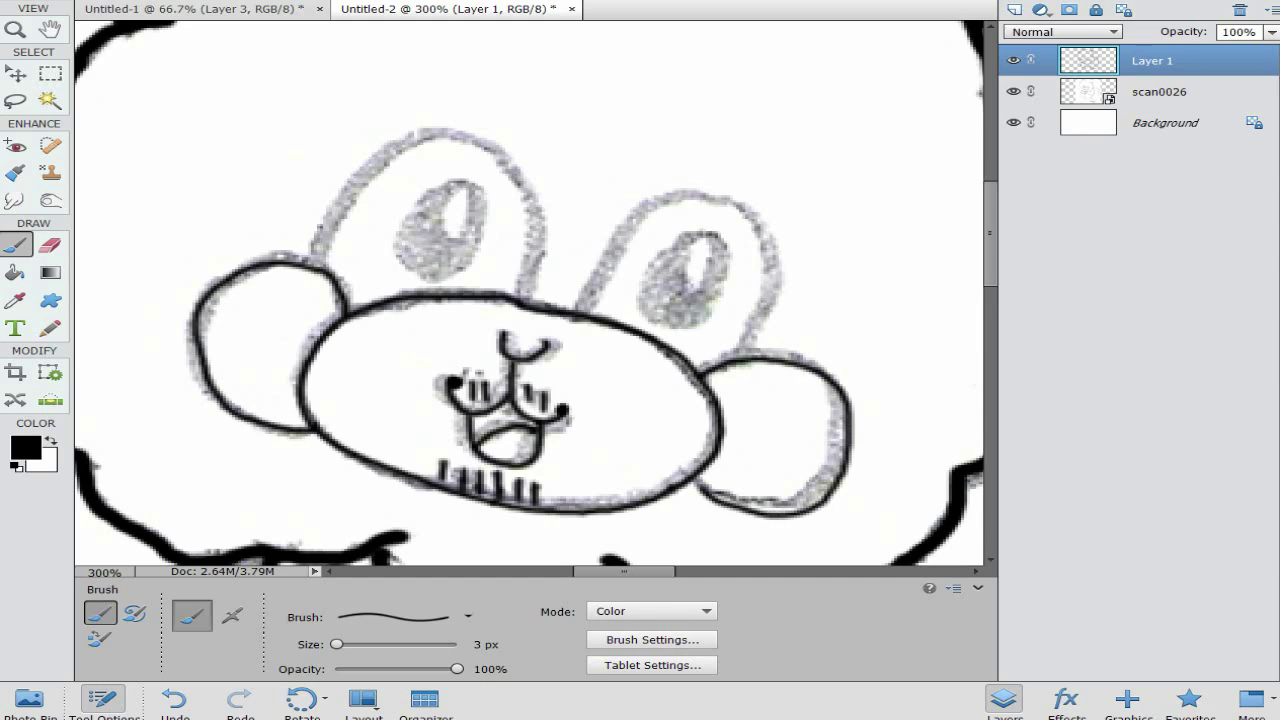
mouse_move(308, 268)
left_mouse_down()
mouse_move(340, 197)
mouse_move(486, 134)
mouse_move(530, 246)
mouse_move(520, 300)
mouse_move(710, 189)
mouse_move(745, 205)
mouse_move(768, 236)
mouse_move(772, 310)
mouse_move(752, 352)
left_mouse_up()
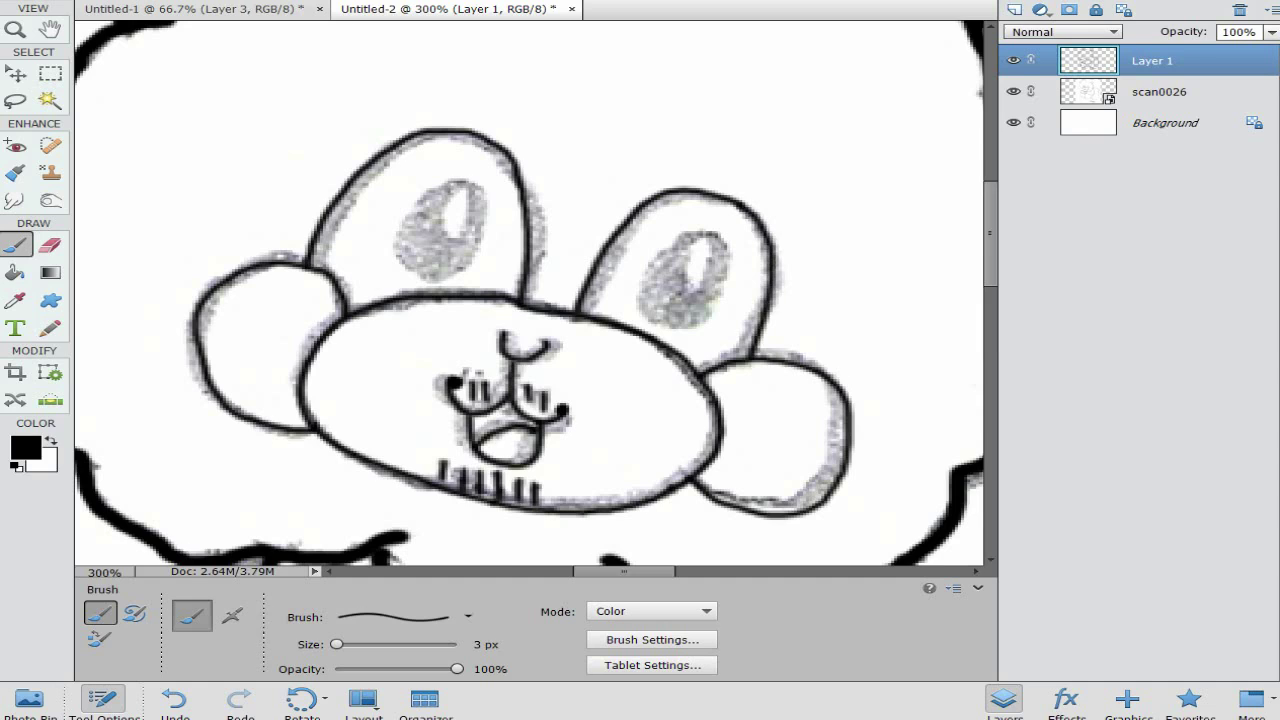
Step: Switch to the hard 19 px brush and paint both pupils as solid black ovals
scroll(530, 300, "down", 2)
left_click(468, 616)
left_click(410, 577)
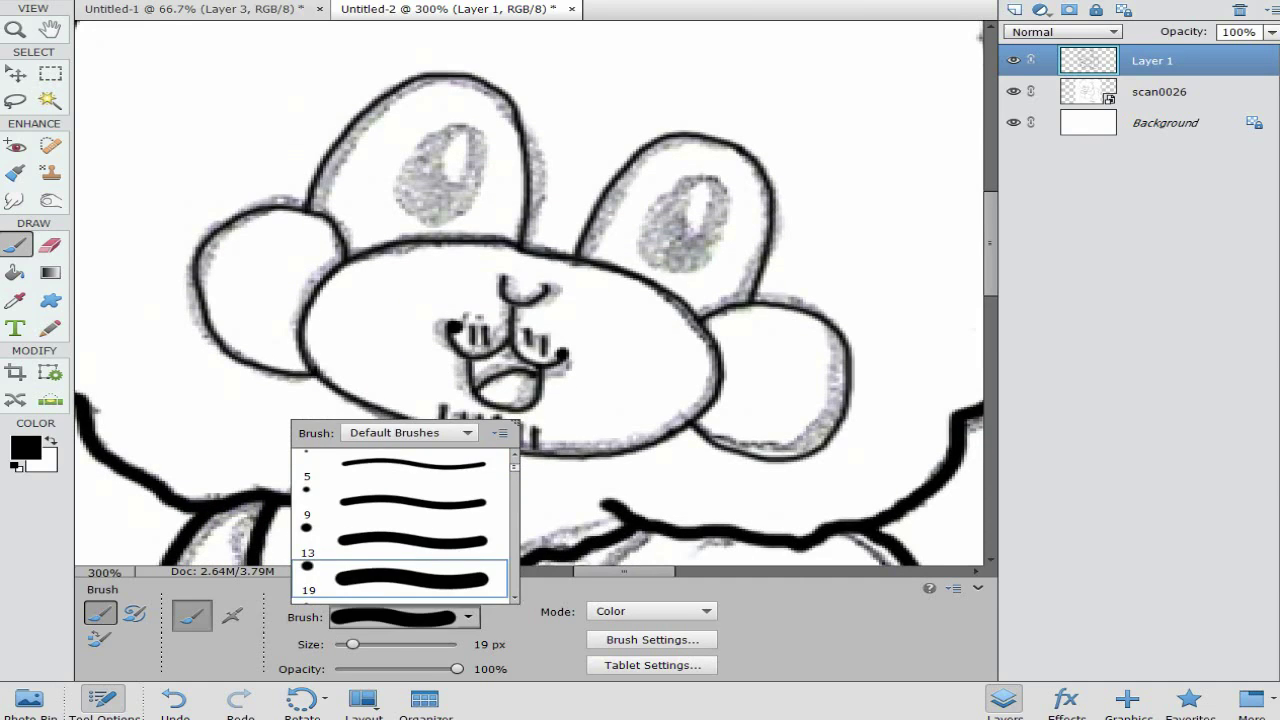
mouse_move(462, 132)
left_mouse_down()
mouse_move(418, 165)
mouse_move(423, 195)
mouse_move(463, 190)
mouse_move(478, 132)
left_mouse_up()
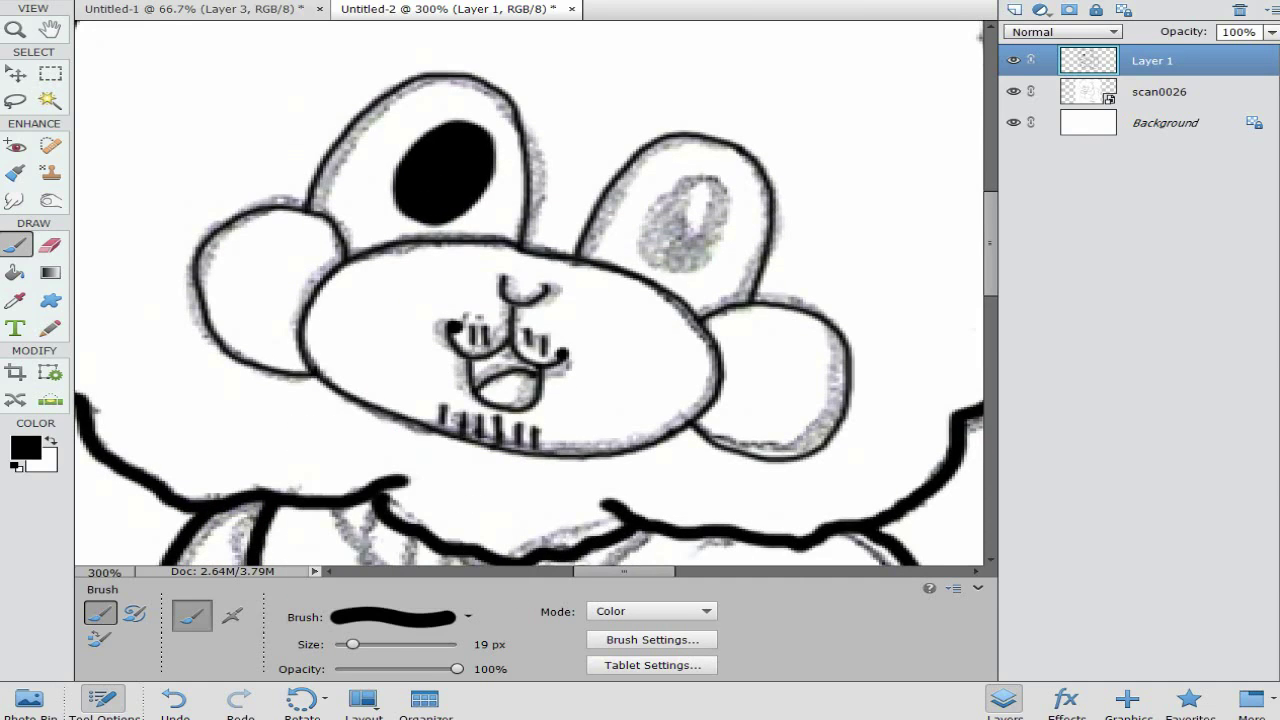
mouse_move(715, 180)
left_mouse_down()
mouse_move(680, 192)
mouse_move(648, 245)
mouse_move(695, 262)
mouse_move(730, 205)
left_mouse_up()
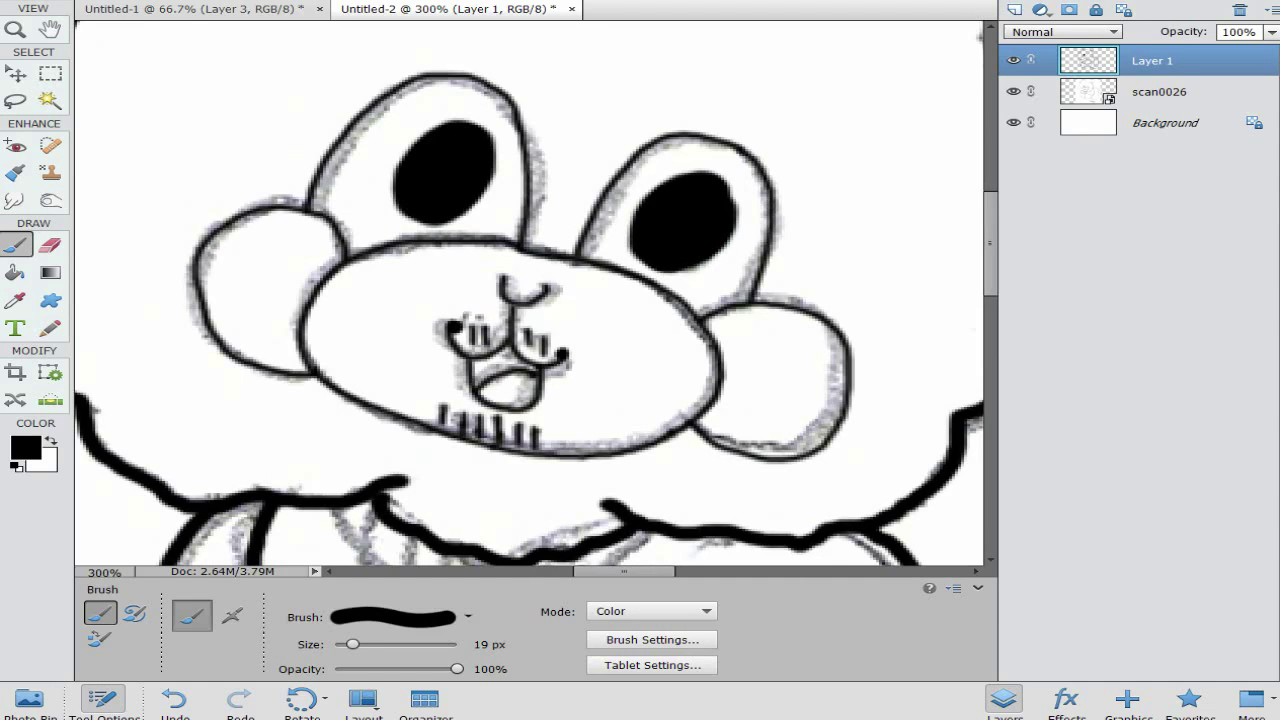
Step: On a new layer, paint a white highlight in each pupil with the soft 13 px brush
left_click(1015, 9)
key("x")
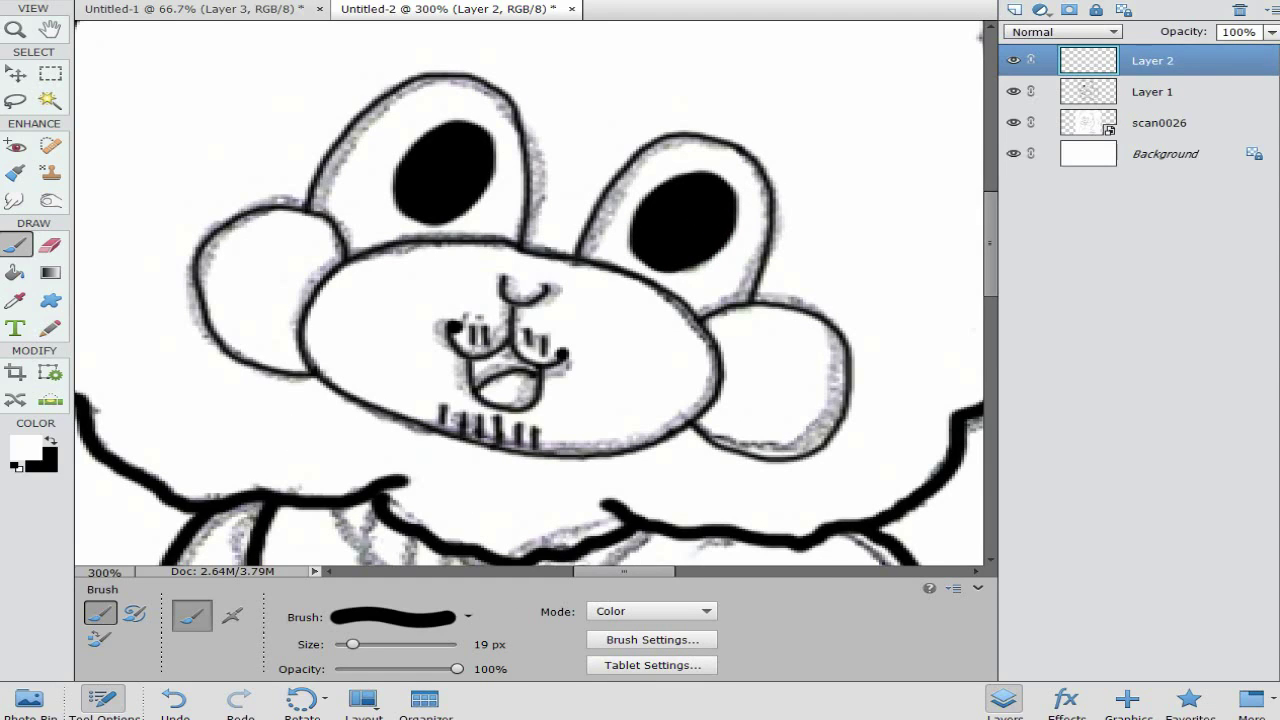
left_click(467, 617)
scroll(412, 550, "down", 3)
left_click(412, 550)
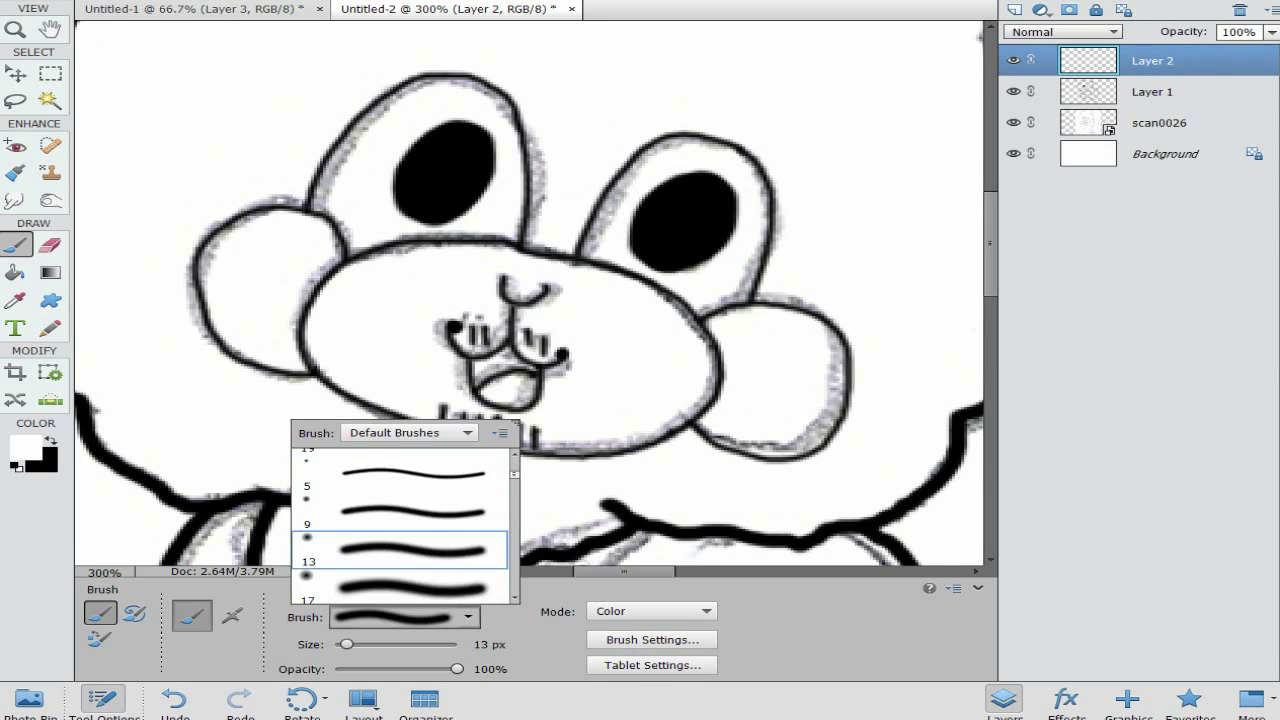
left_click_drag(466, 150, 458, 170)
left_click_drag(706, 198, 700, 218)
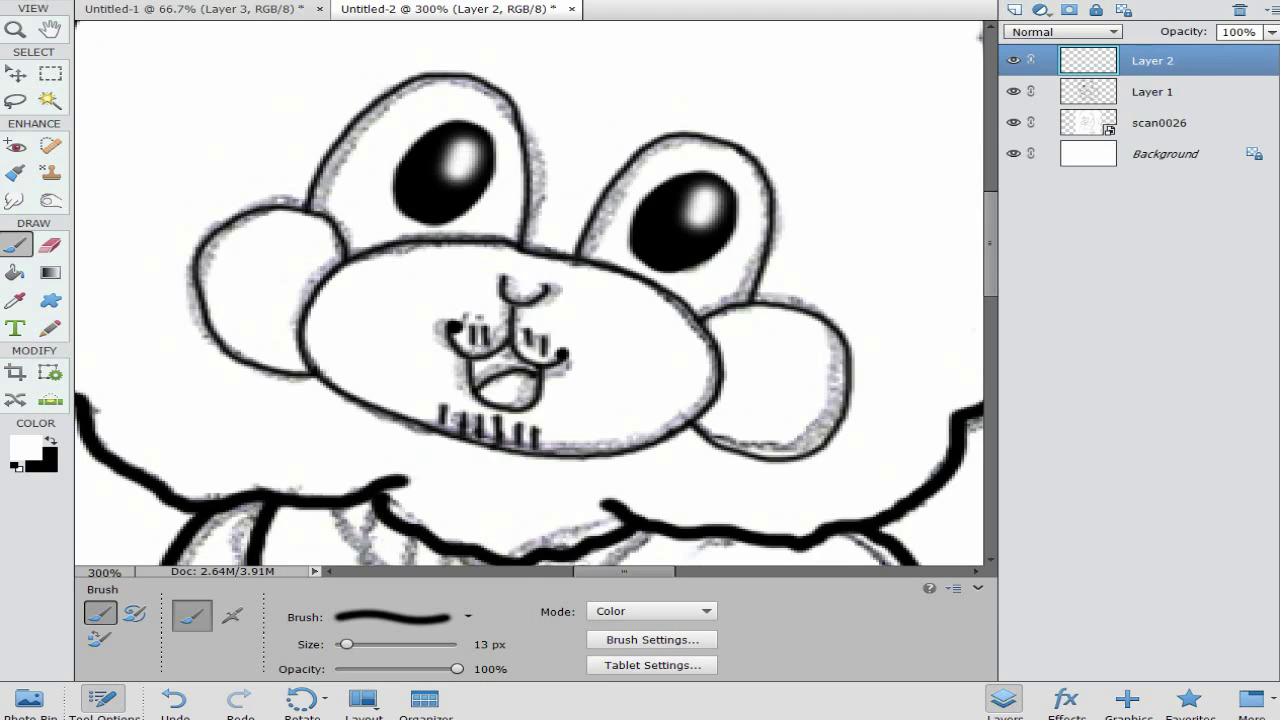
Step: Return to black with the hard 19 px brush and merge the highlight layer with the line art layer
key("x")
left_click(467, 616)
left_click(410, 476)
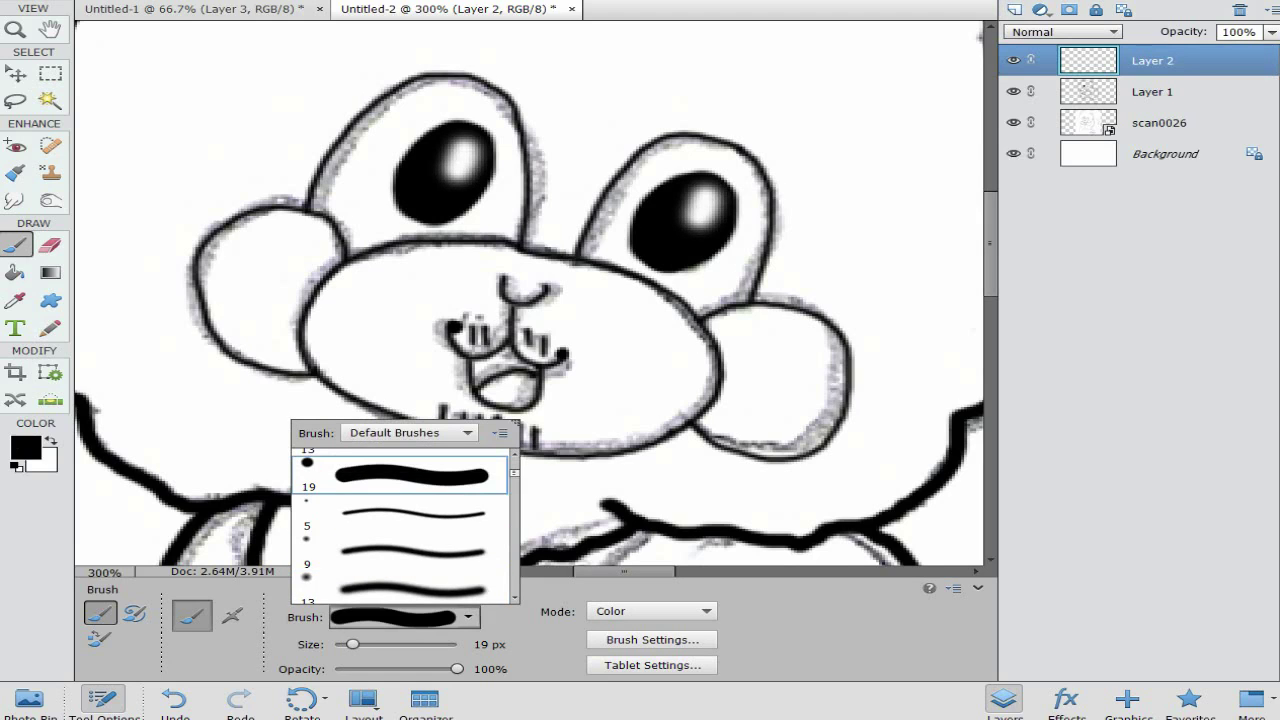
right_click(1045, 91)
left_click(1070, 135)
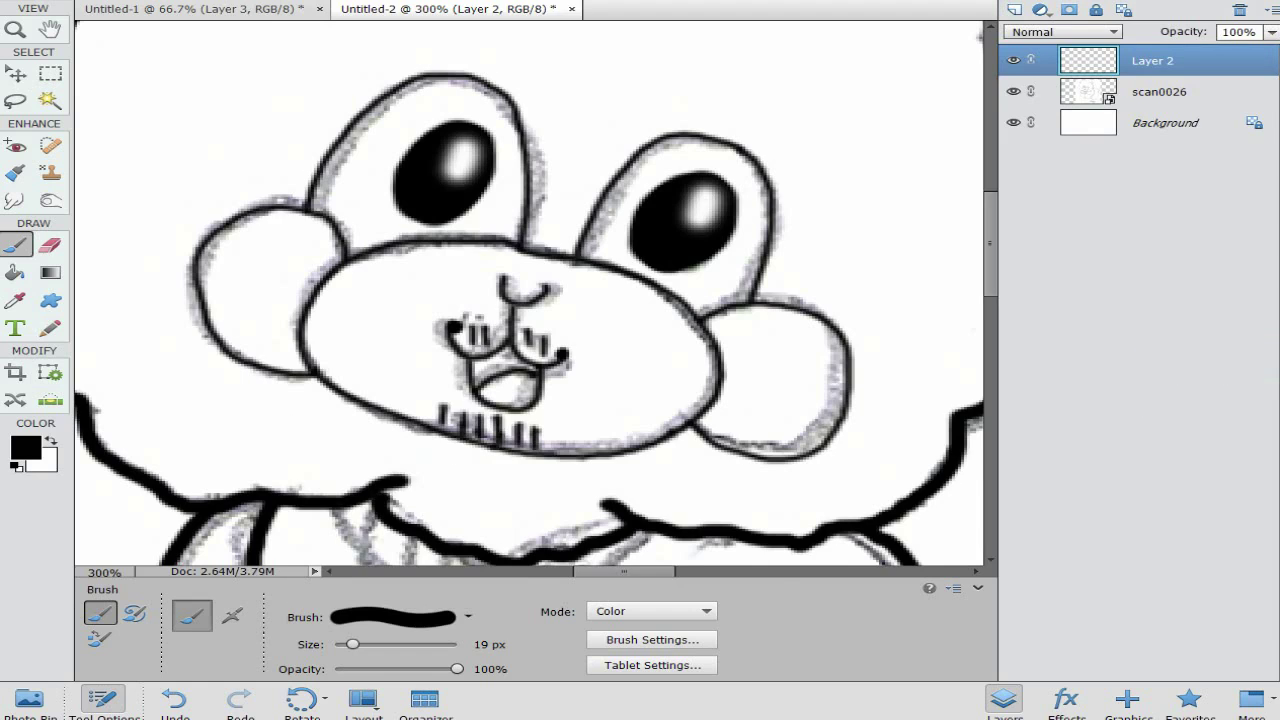
Step: Hide the scan0026 sketch to check the clean line art, and delete that sketch layer
key("ctrl+minus")
key("ctrl+minus")
left_click(1013, 91)
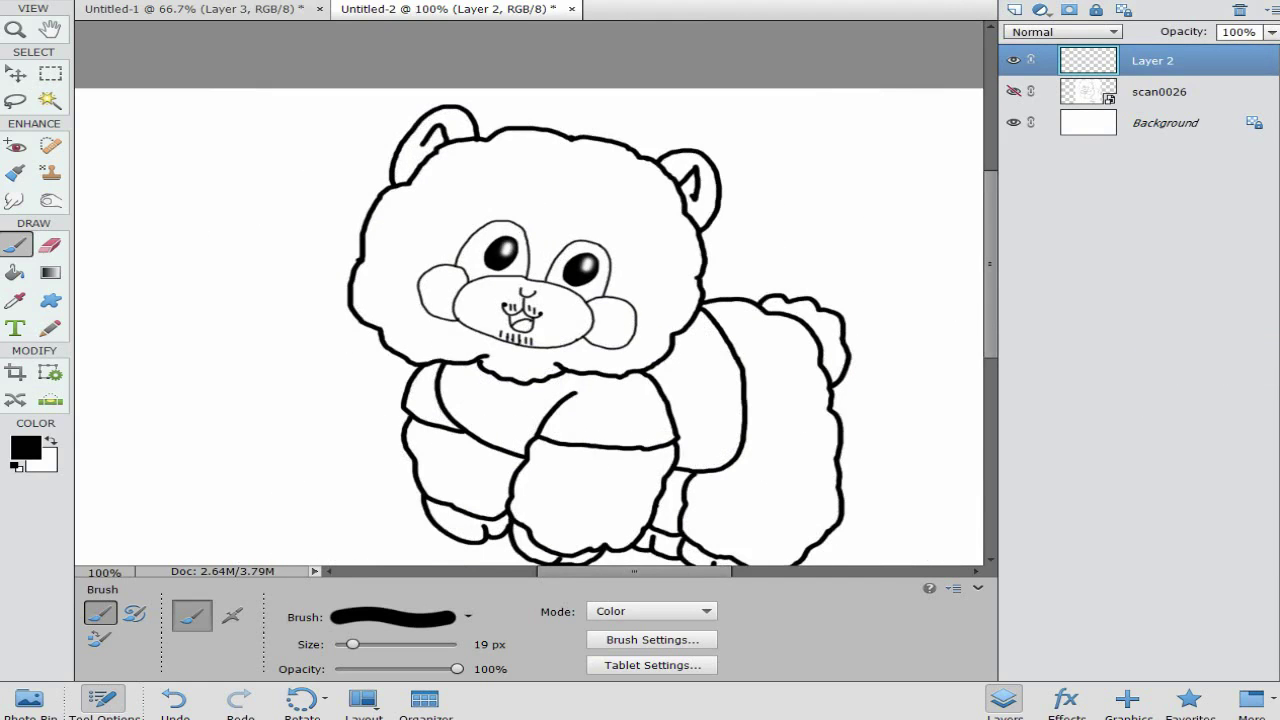
left_click(1159, 91)
left_click(1240, 10)
key("Return")
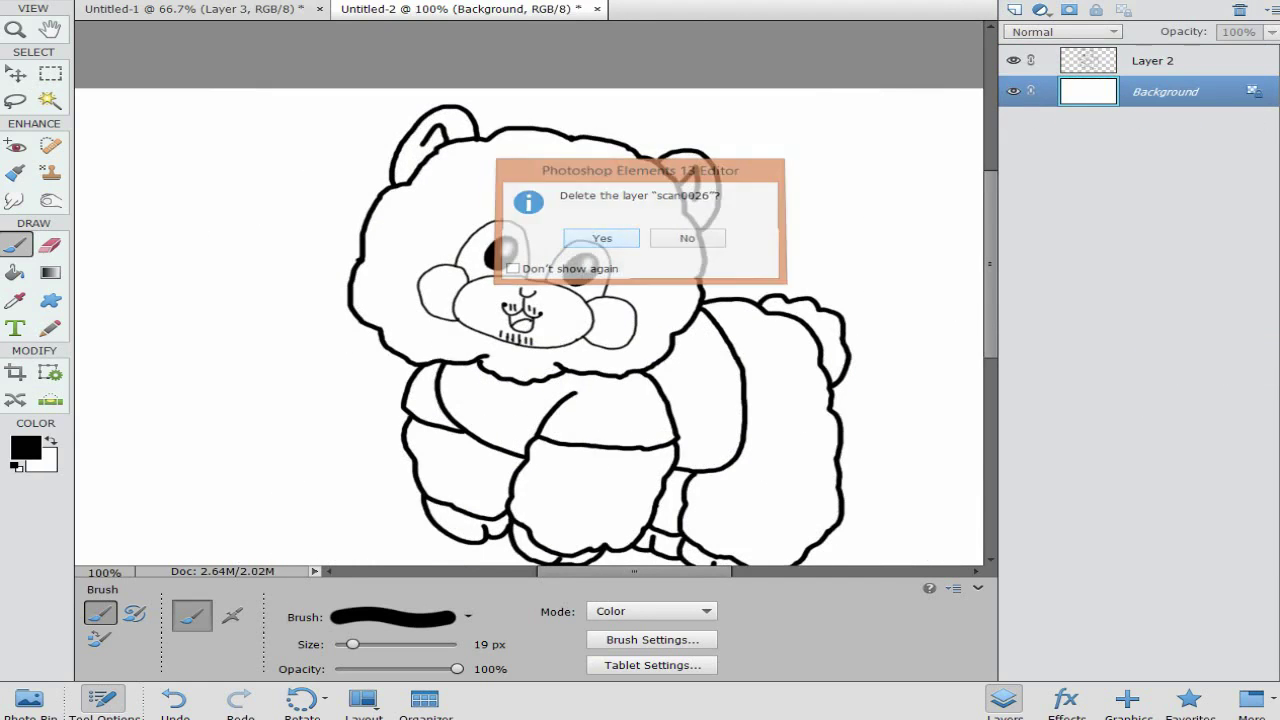
Step: Sample the pink of the green bear's paw pad in Untitled-1 and add an empty layer beneath the line art in Untitled-2
left_click(194, 9)
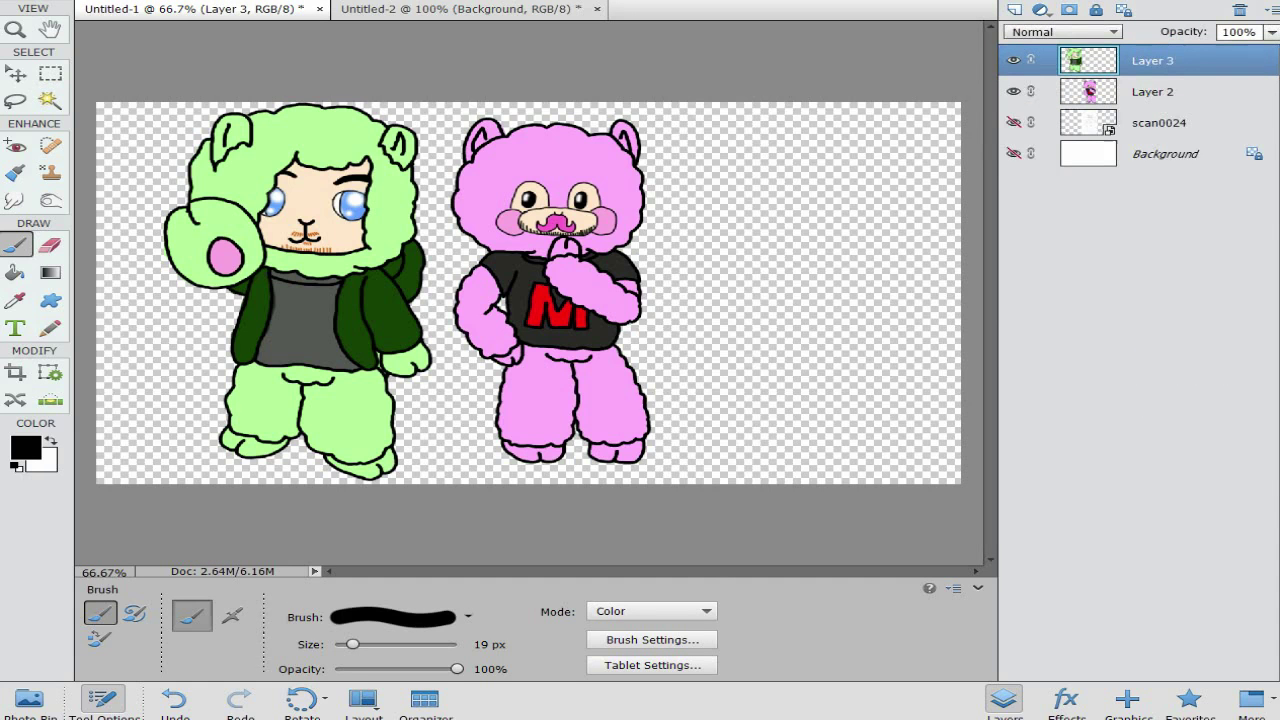
left_click(15, 300)
left_click(226, 258)
left_click(460, 9)
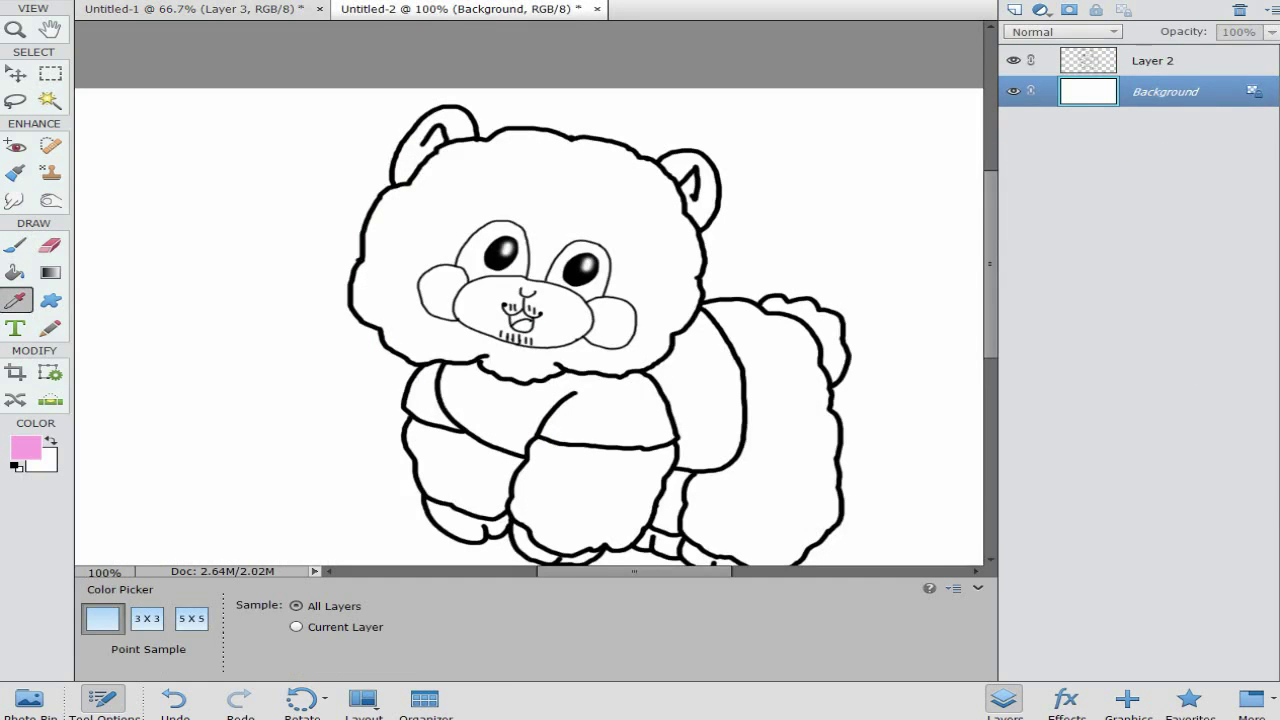
left_click(1014, 10)
key("ctrl+alt+shift+n")
Step: Fill both of the bear's cheeks with the sampled pink on Layer 2
key("ctrl+equal")
key("ctrl+equal")
key("ctrl+equal")
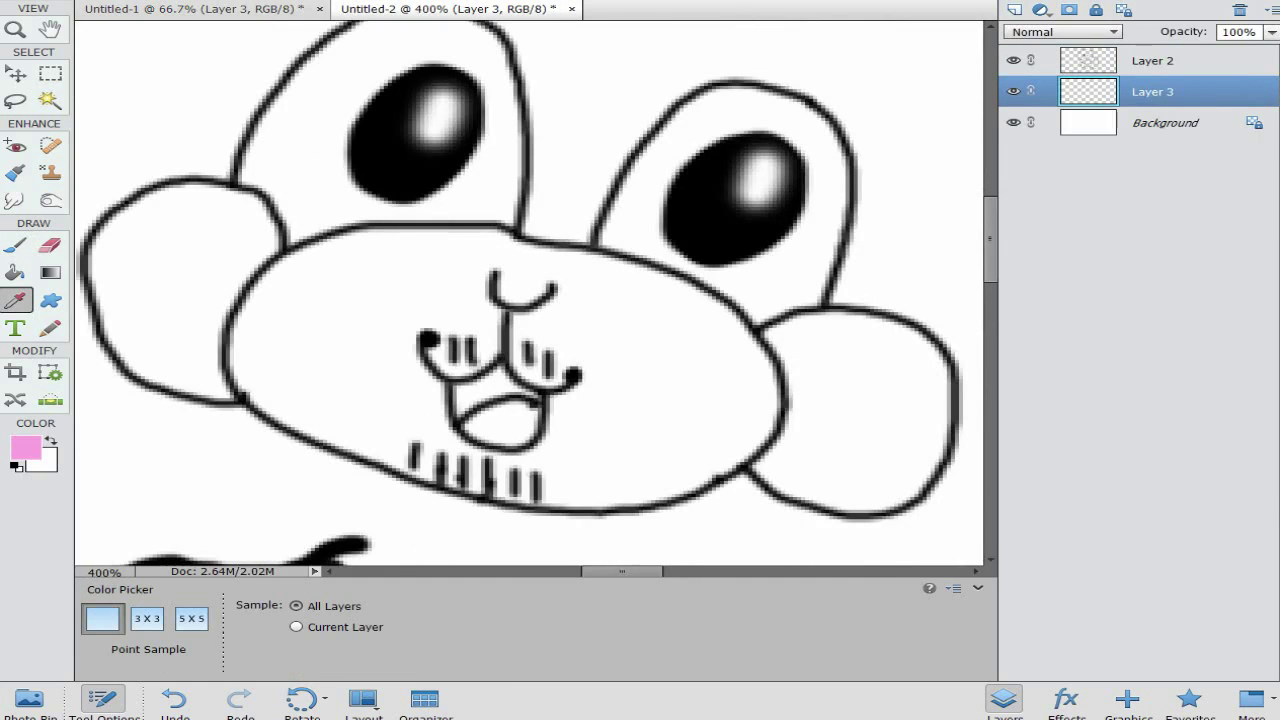
left_click(15, 272)
left_click(1153, 61)
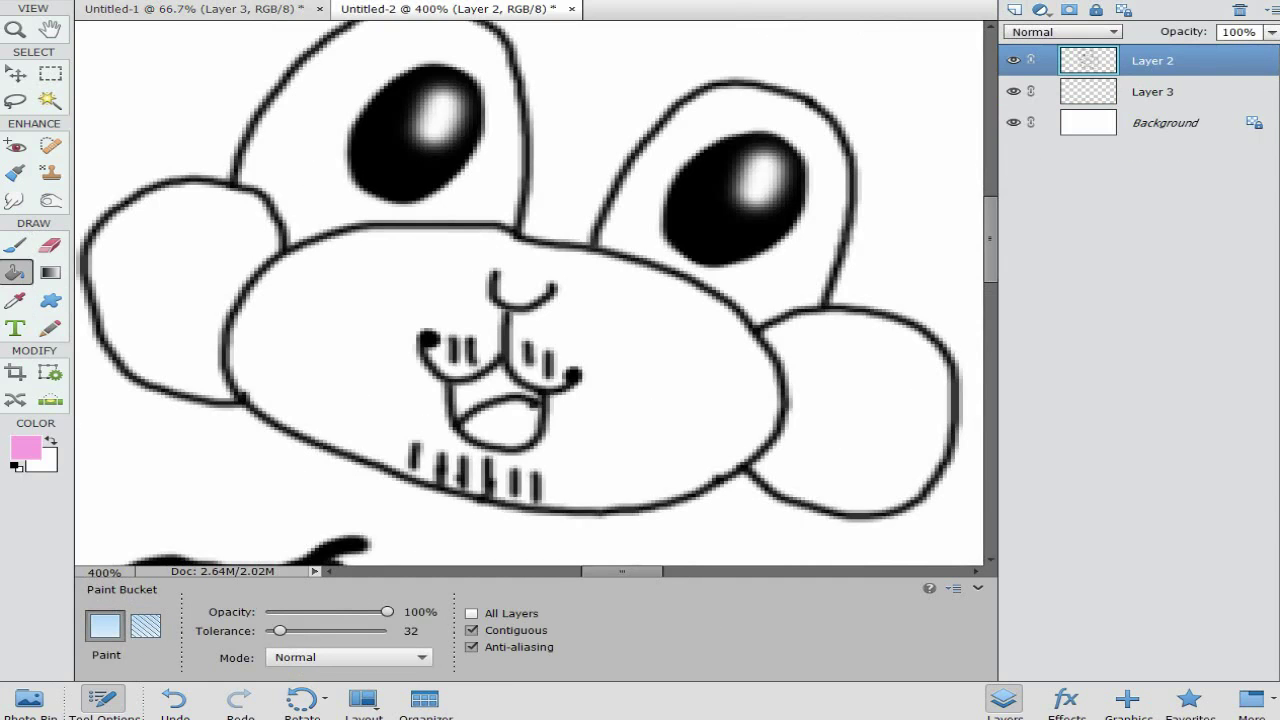
left_click(862, 411)
left_click(178, 290)
key("ctrl+minus")
key("ctrl+minus")
key("ctrl+minus")
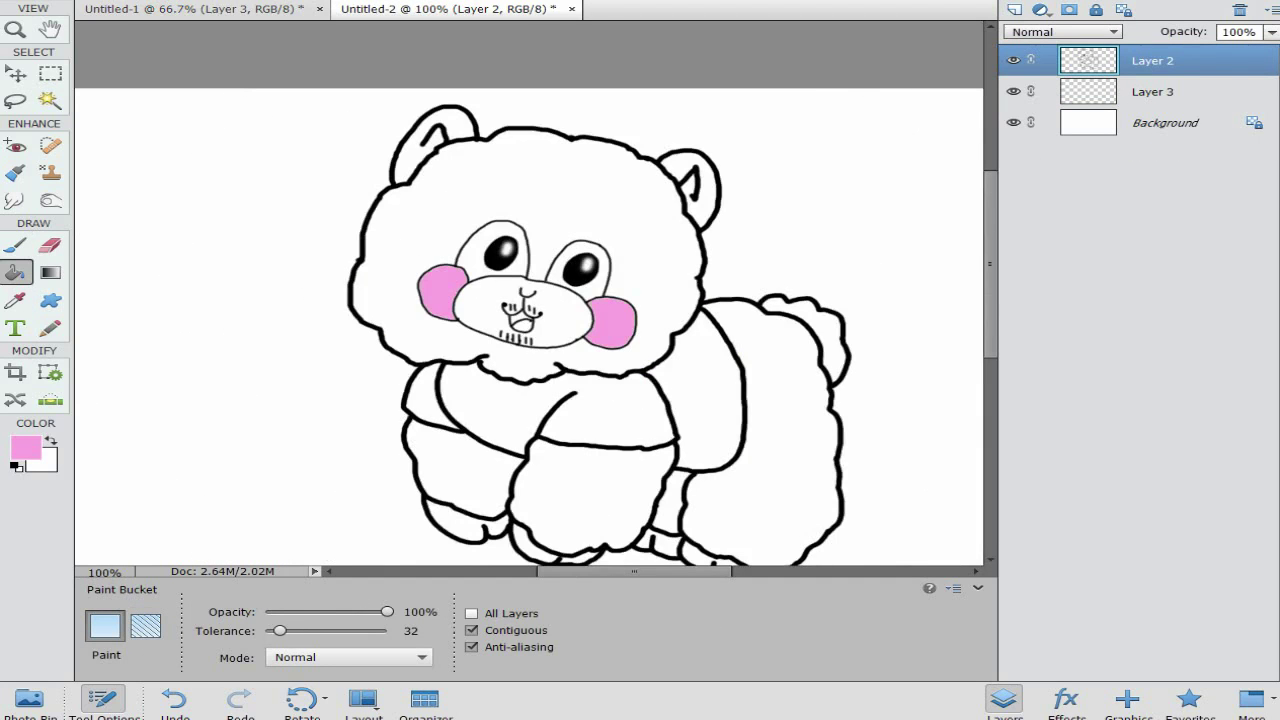
Step: Sample the green bear's skin tone in Untitled-1 and fill the new bear's eye patches and muzzle with it
left_click(194, 9)
left_click(15, 300)
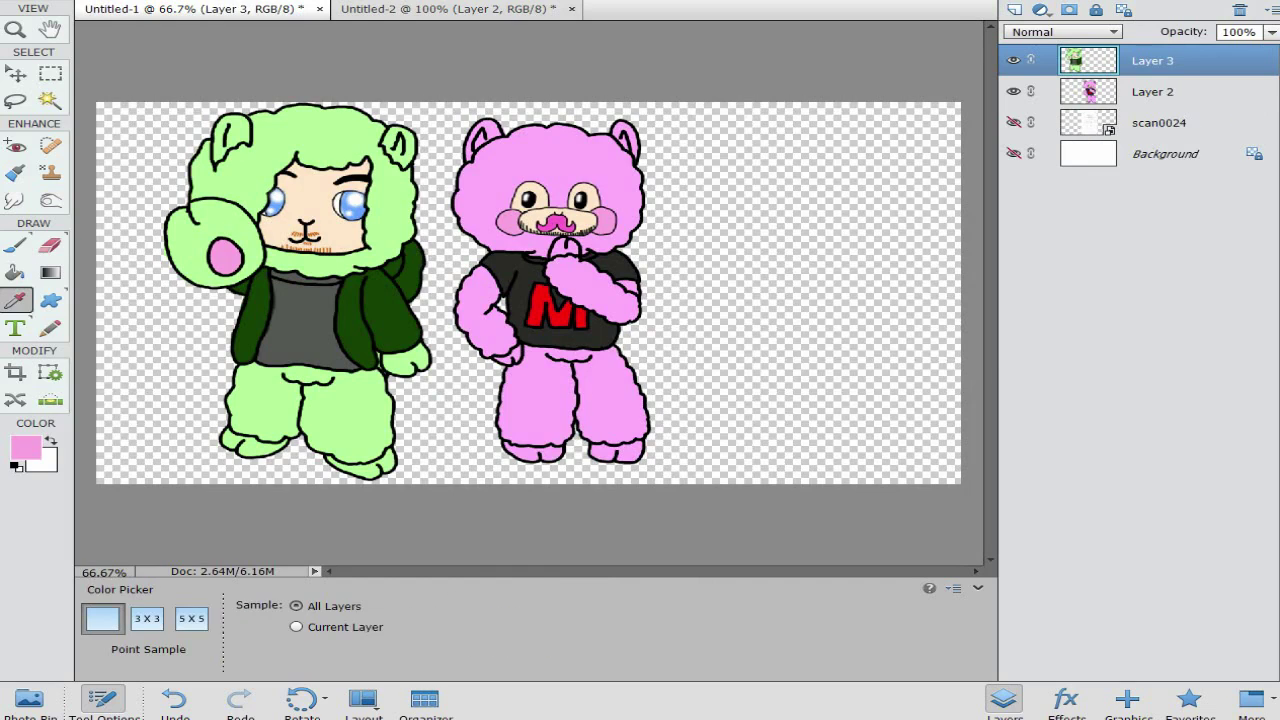
left_click(318, 196)
key("ctrl+Tab")
key("k")
left_click(475, 268)
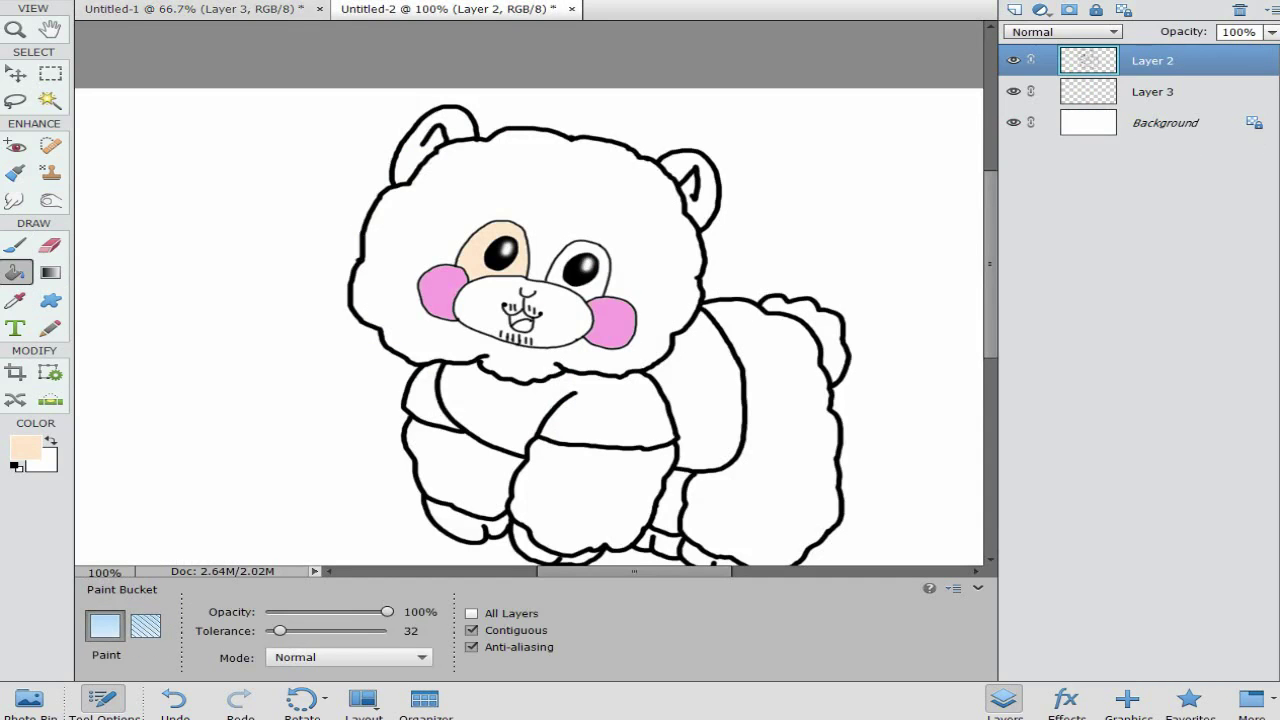
left_click(562, 284)
left_click(560, 312)
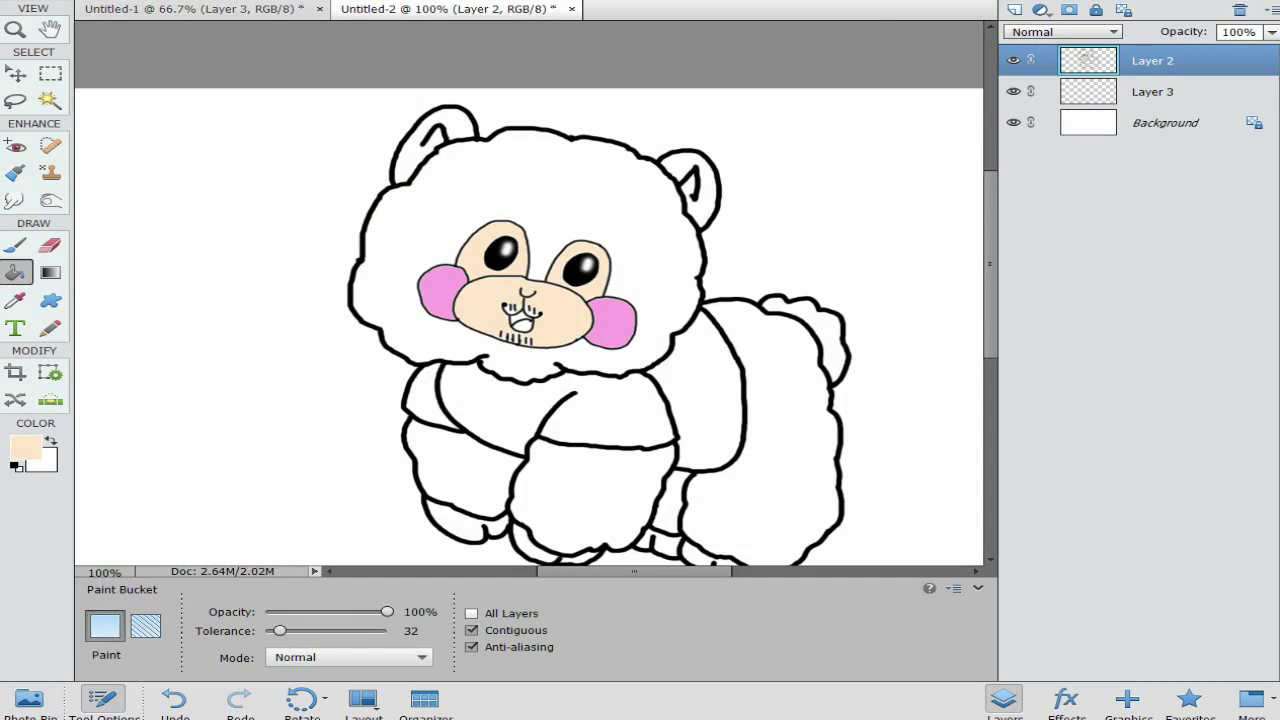
key("ctrl+equal")
key("ctrl+equal")
left_click(480, 428)
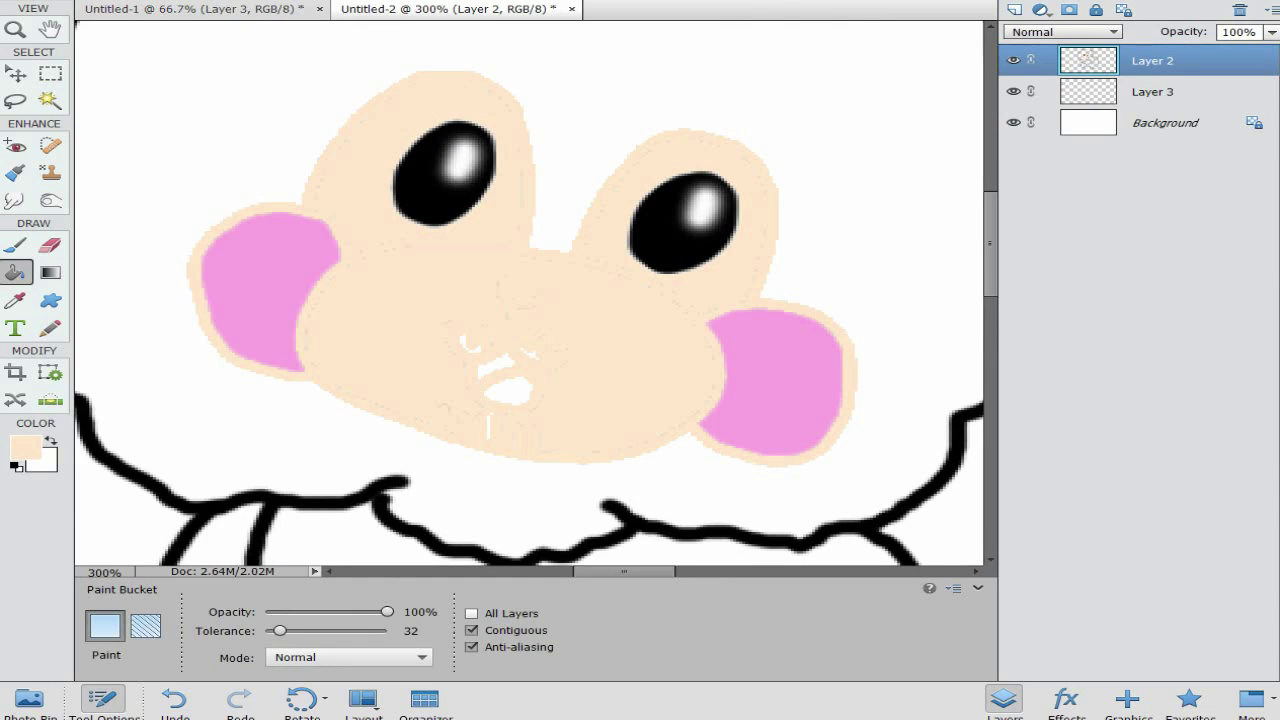
key("ctrl+z")
key("ctrl+y")
key("ctrl+z")
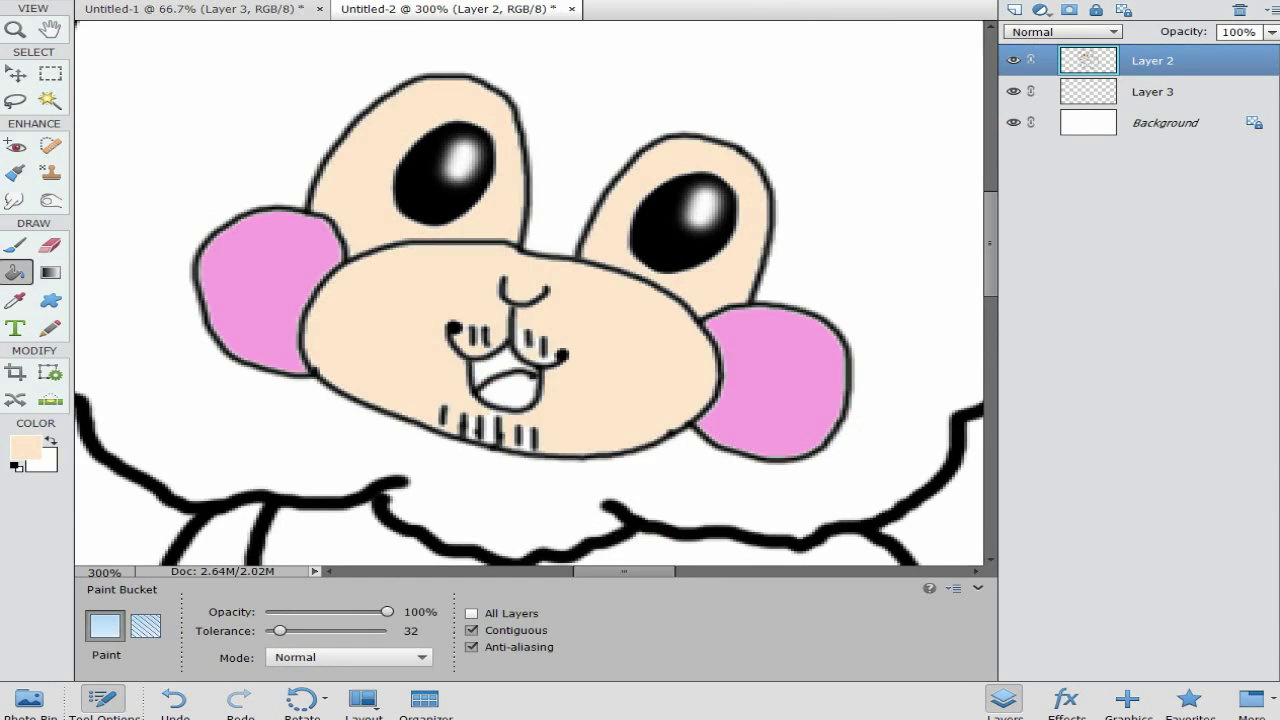
key("ctrl+y")
key("ctrl+z")
key("ctrl+y")
key("ctrl+z")
Step: Sample the cheek pink, lighten it to fec6ee and fill the tongue with it
key("i")
left_click(265, 290)
left_click(26, 448)
left_click(262, 171)
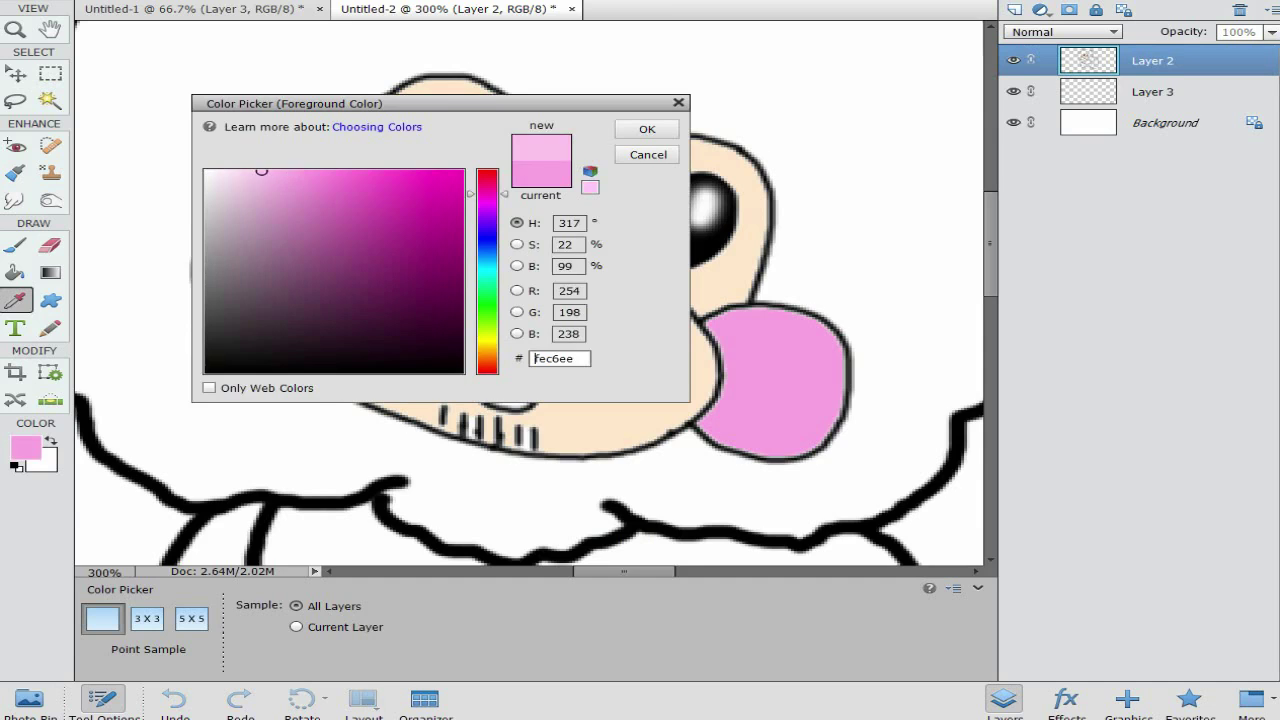
left_click(646, 129)
left_click(15, 272)
left_click(509, 392)
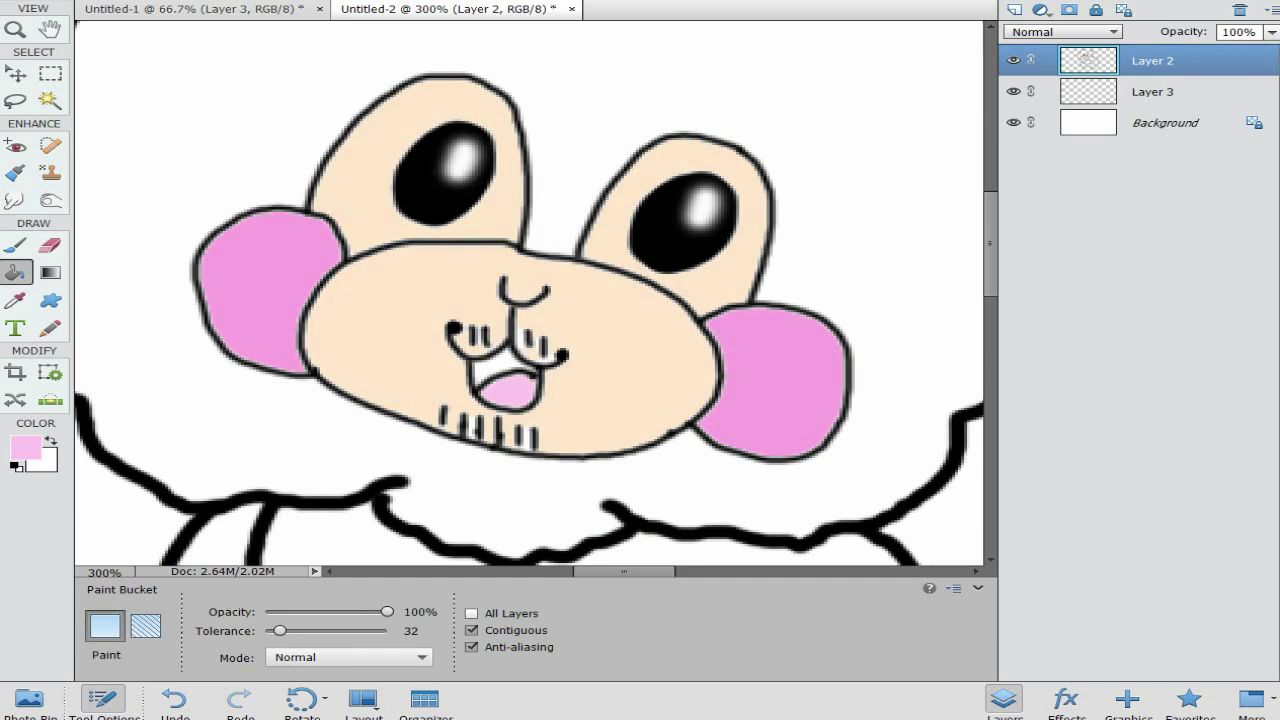
Step: Fill the inside of the mouth above the tongue with dark magenta 971747, undoing the fill that recolours the outlines
left_click(26, 448)
left_click(487, 186)
left_click_drag(487, 186, 487, 183)
left_click(383, 178)
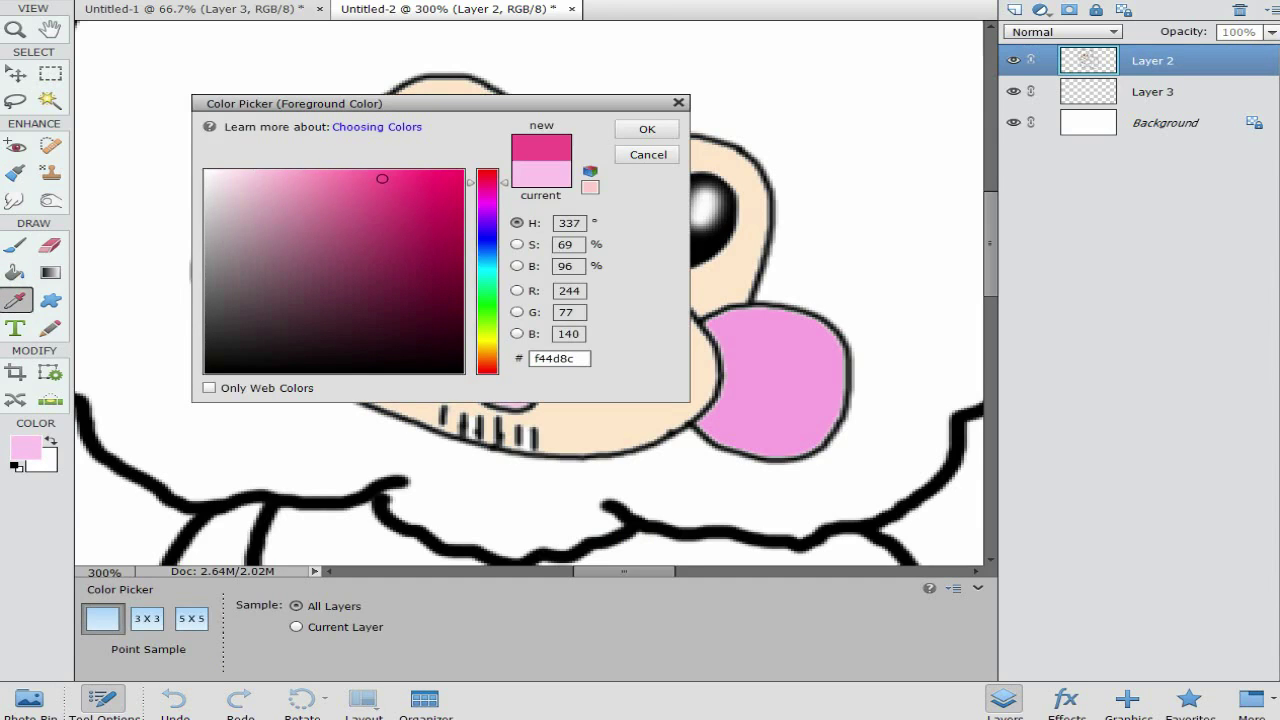
left_click_drag(384, 178, 431, 212)
left_click(423, 251)
left_click(647, 129)
key("k")
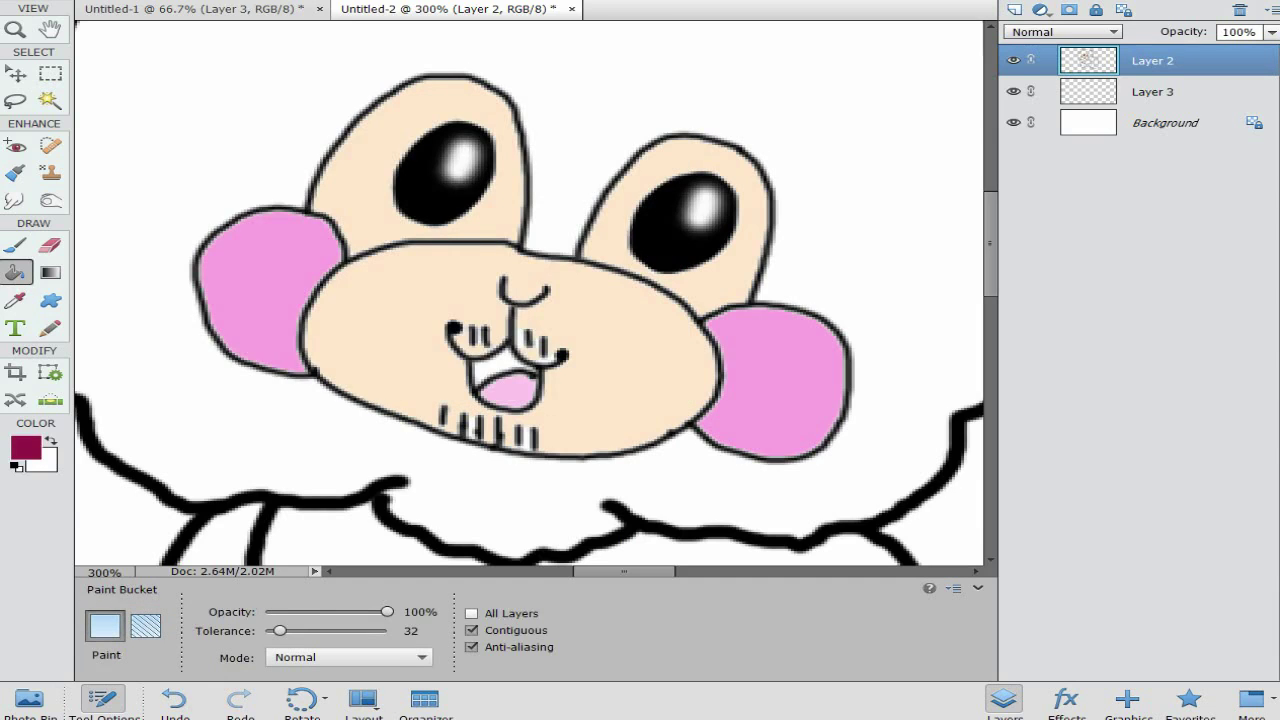
left_click(496, 368)
key("ctrl+z")
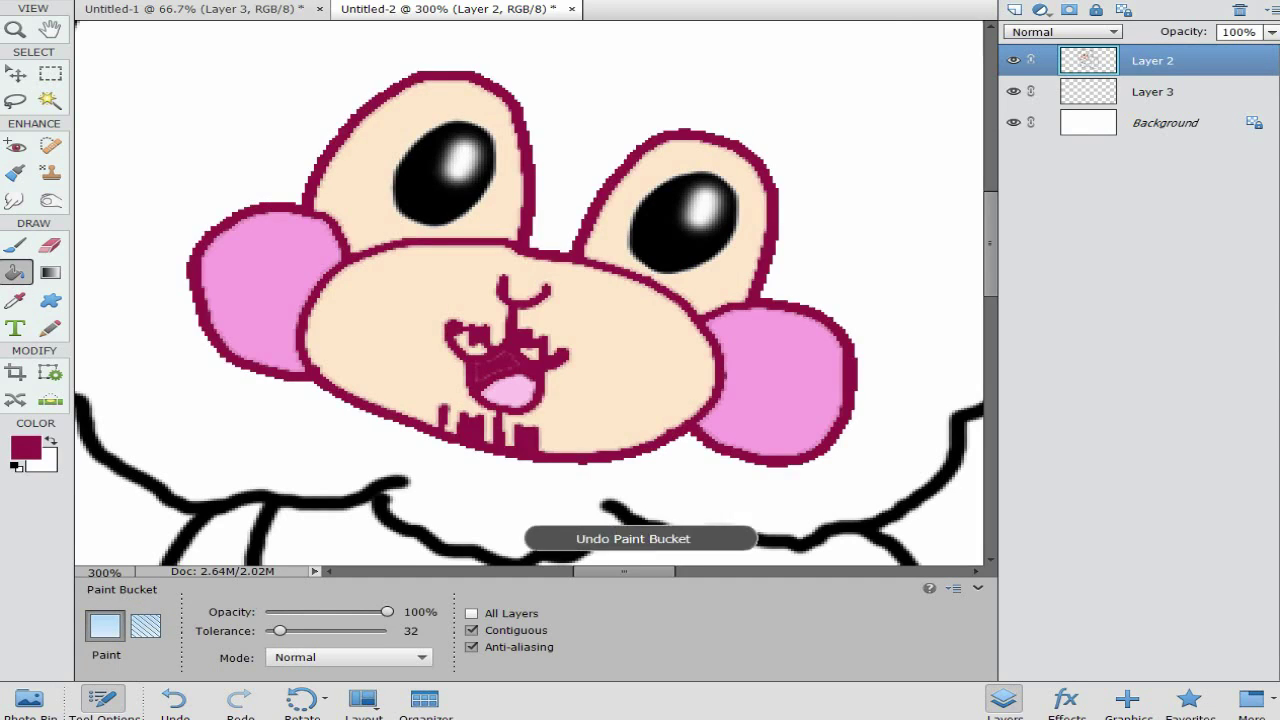
key("ctrl+minus")
key("ctrl+minus")
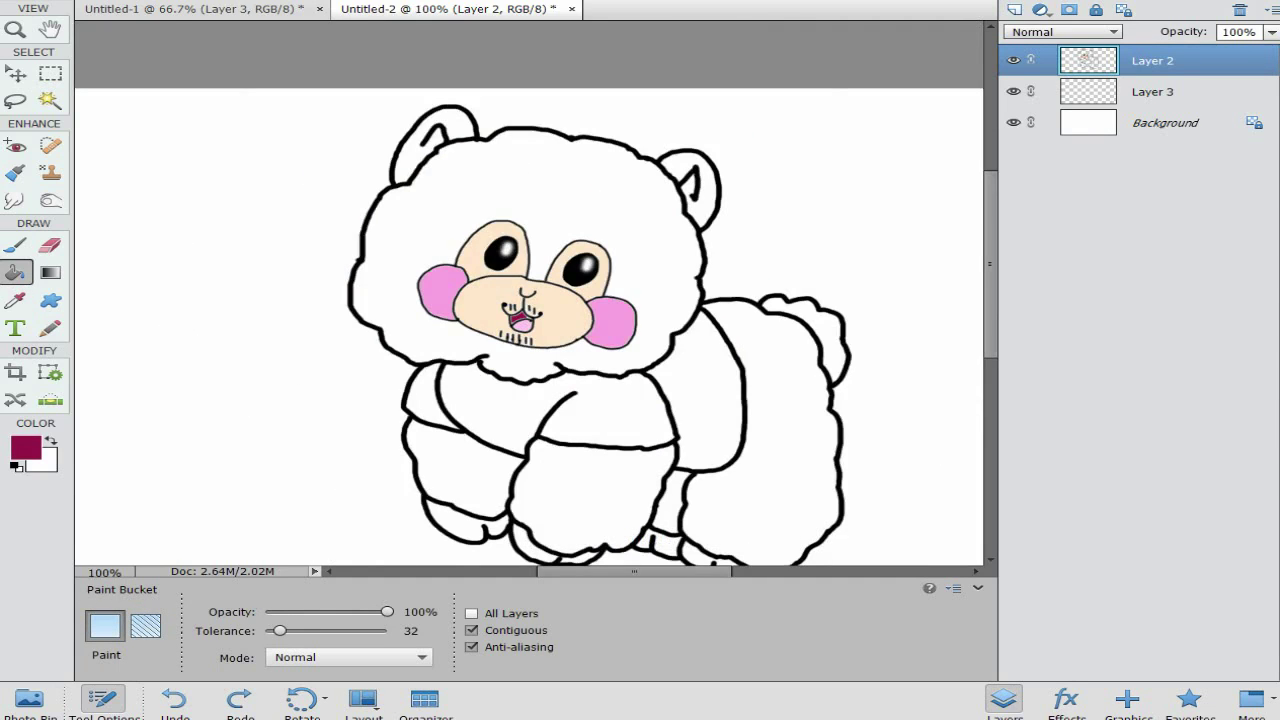
Step: Fill the shirt's body and sleeves with white and hide the Background layer
key("x")
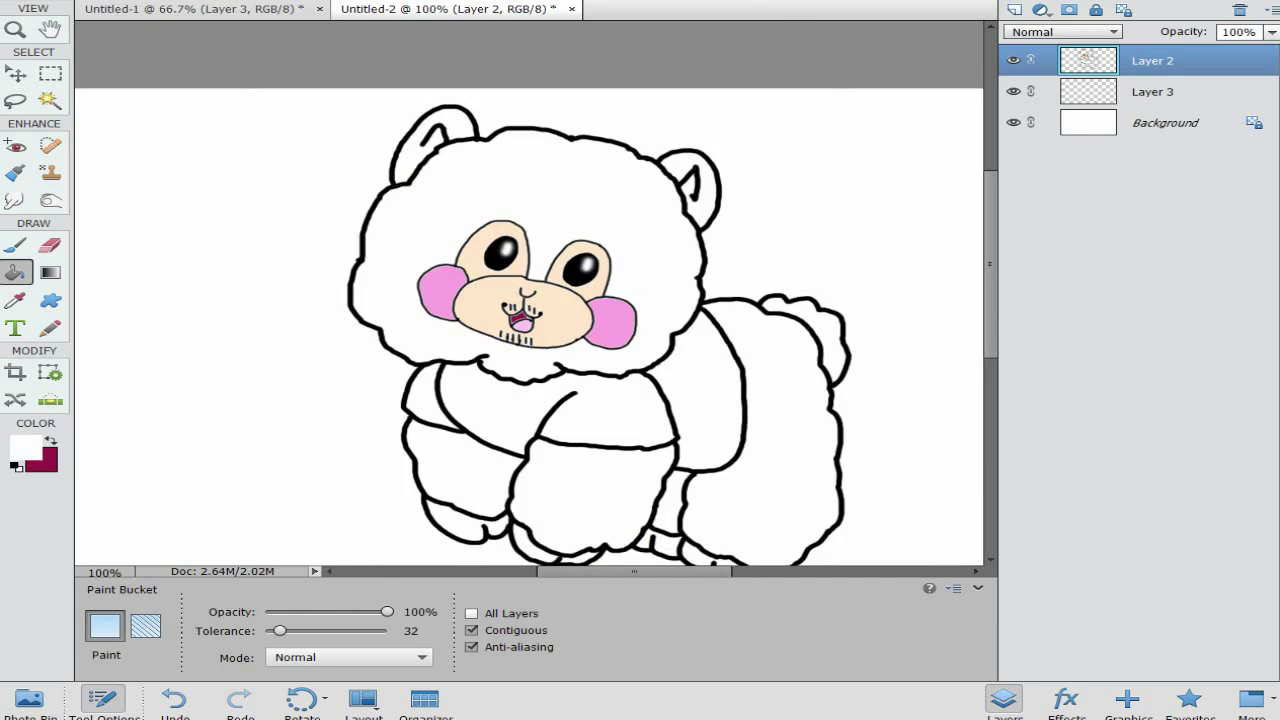
left_click(1013, 122)
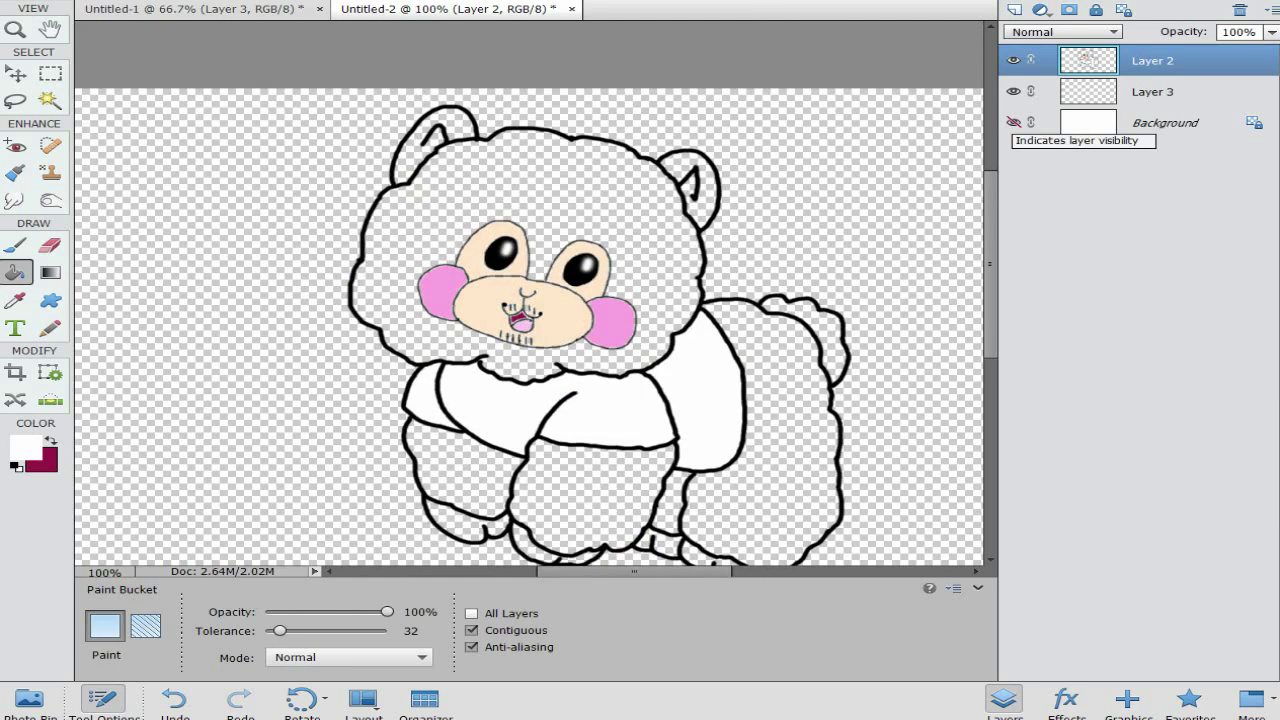
key("x")
key("x")
key("x")
Step: Shift the foreground colour's hue to dark red and fill the outer parts of both ears with it
left_click(26, 448)
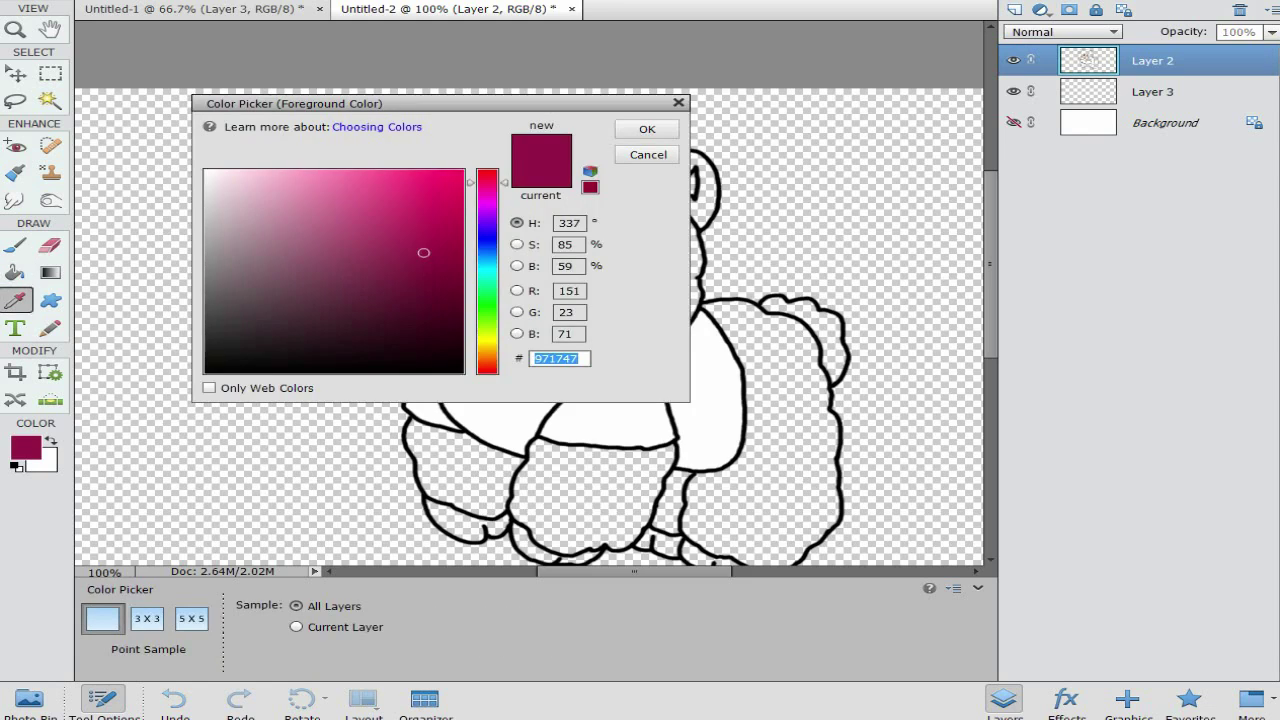
left_click_drag(487, 364, 487, 374)
left_click(647, 129)
key("Return")
key("k")
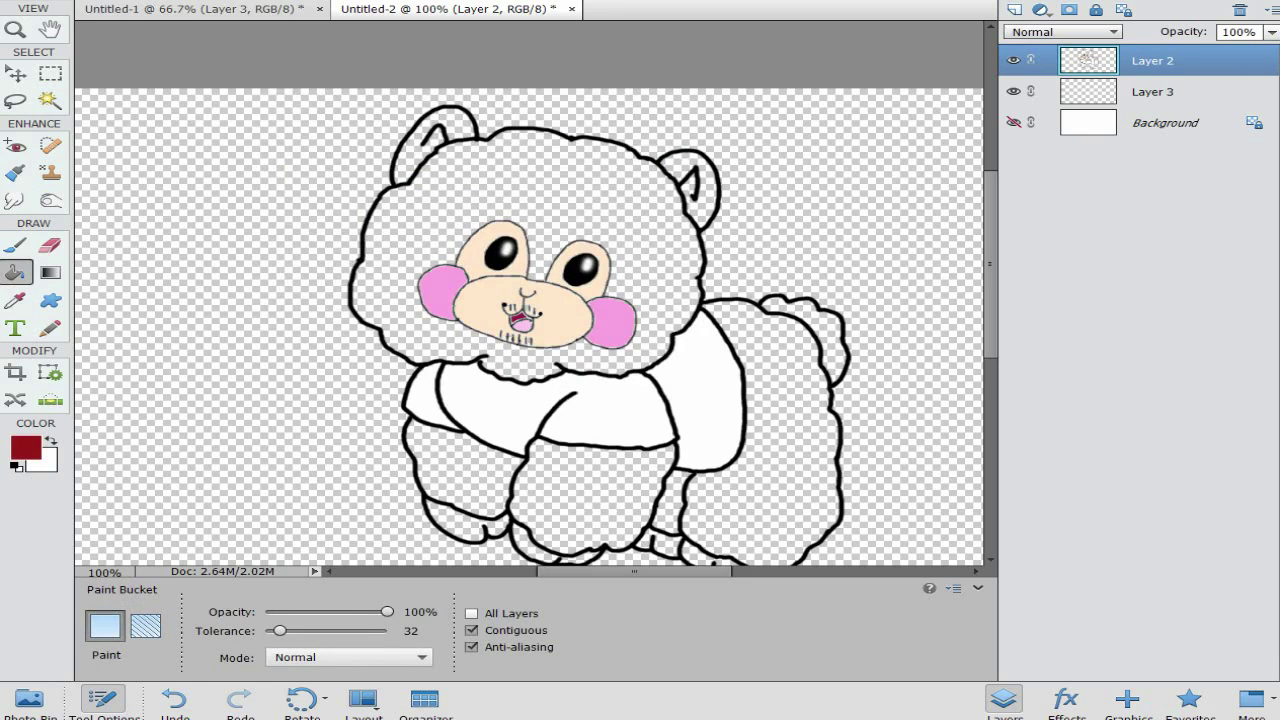
left_click(700, 185)
left_click(435, 150)
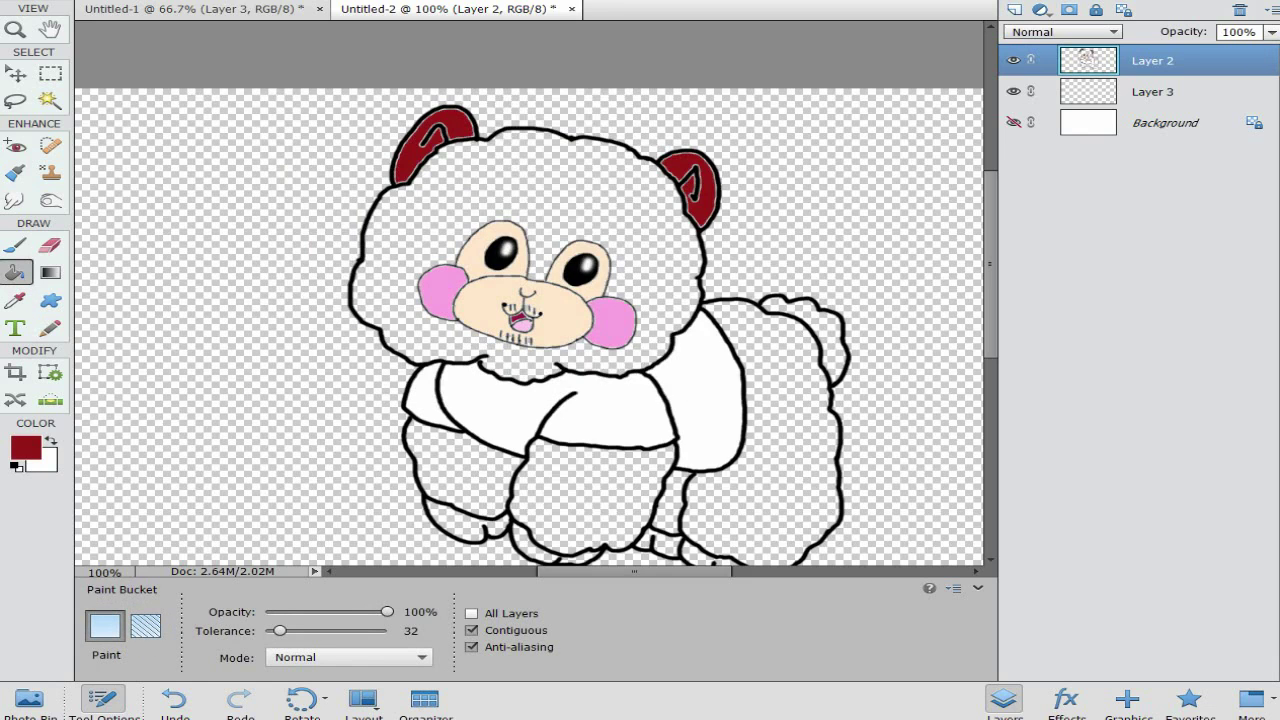
Step: Fill the bear's head, front legs, rear body and tail with the dark red foreground colour
left_click(400, 300)
left_click(465, 470)
left_click(590, 495)
left_click(670, 500)
left_click(780, 420)
left_click(830, 335)
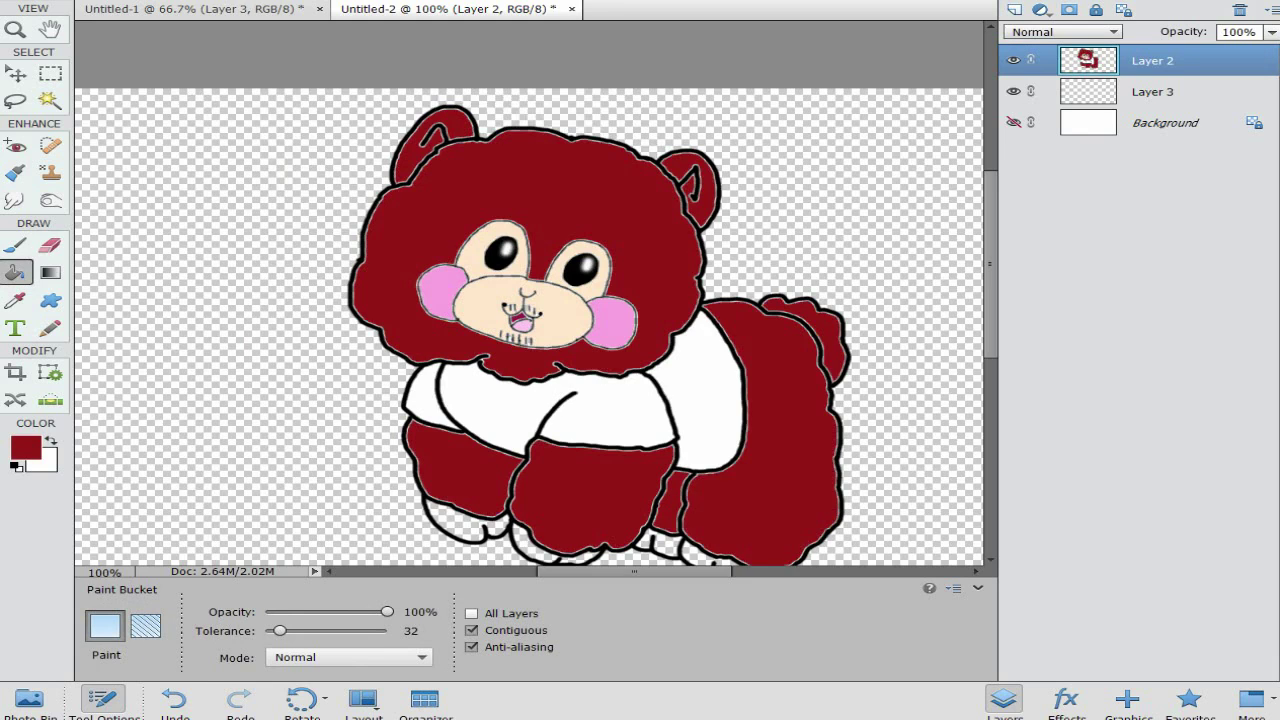
Step: Fill all of the bear's feet with the same dark red
scroll(800, 380, "down", 1)
left_click(457, 467)
left_click(531, 490)
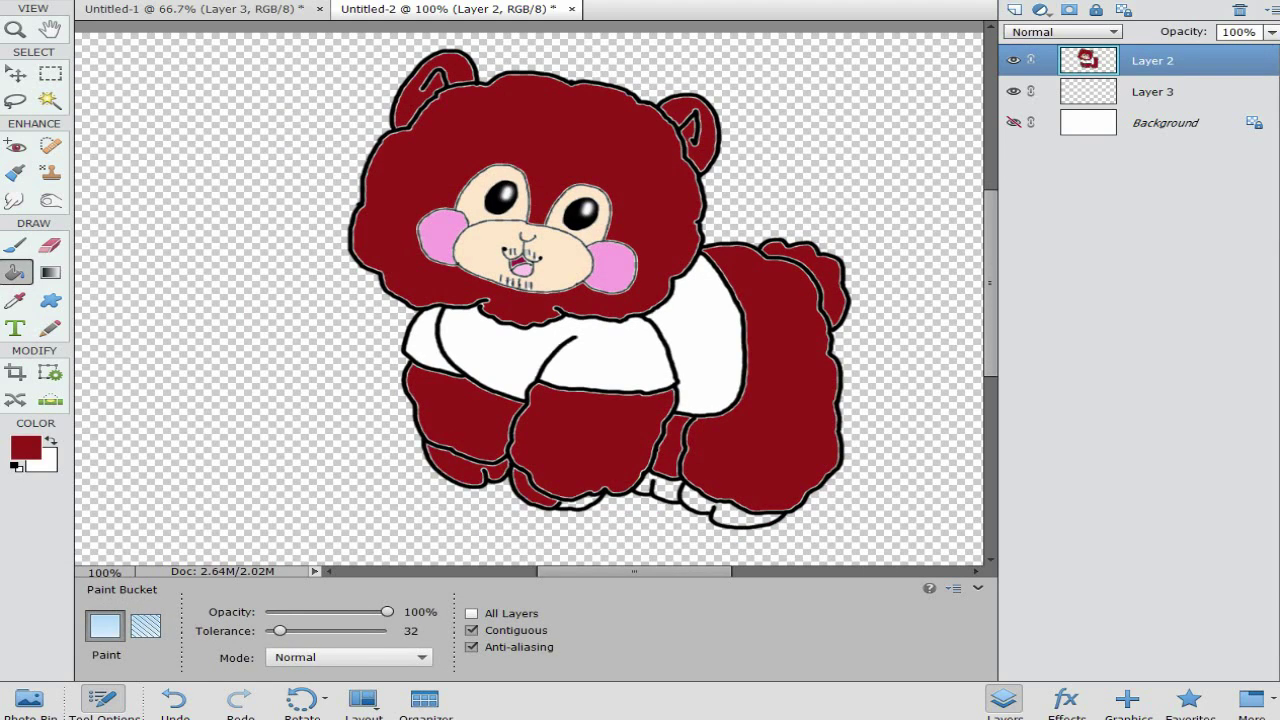
left_click(656, 488)
left_click(697, 499)
left_click(745, 515)
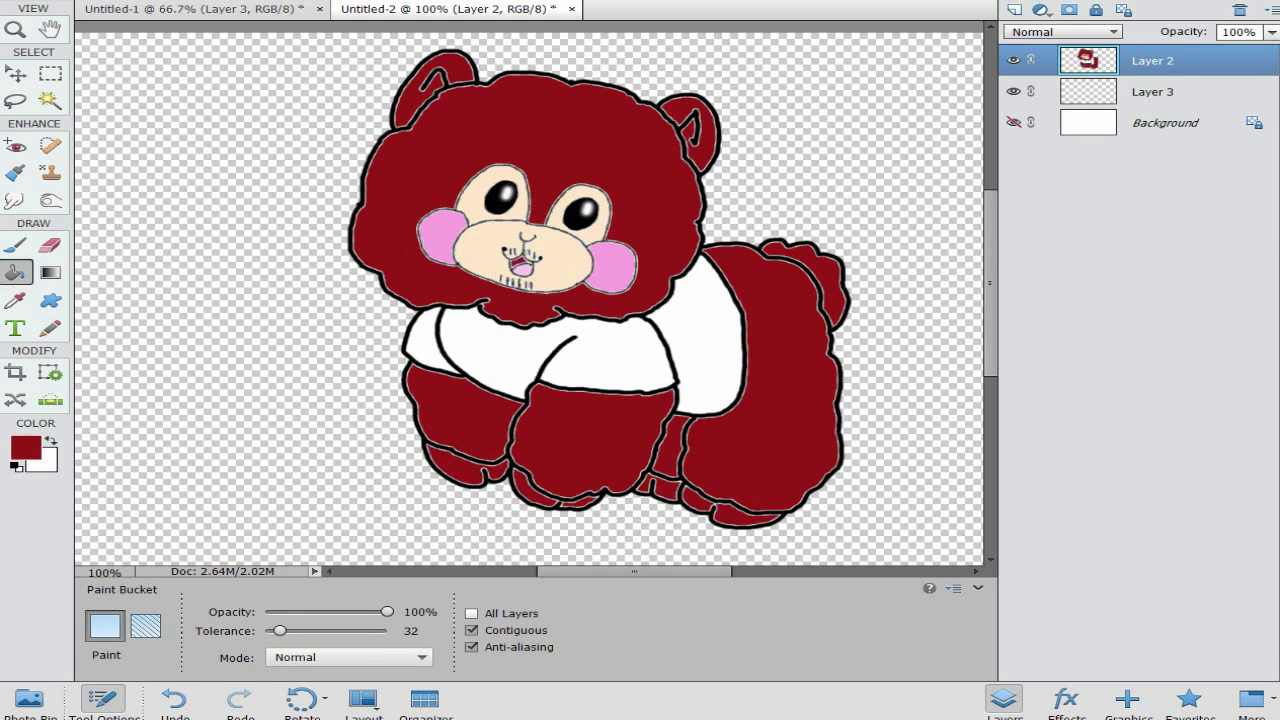
Step: Move the finished red bear towards the lower right of its canvas
key("ctrl+minus")
key("ctrl+minus")
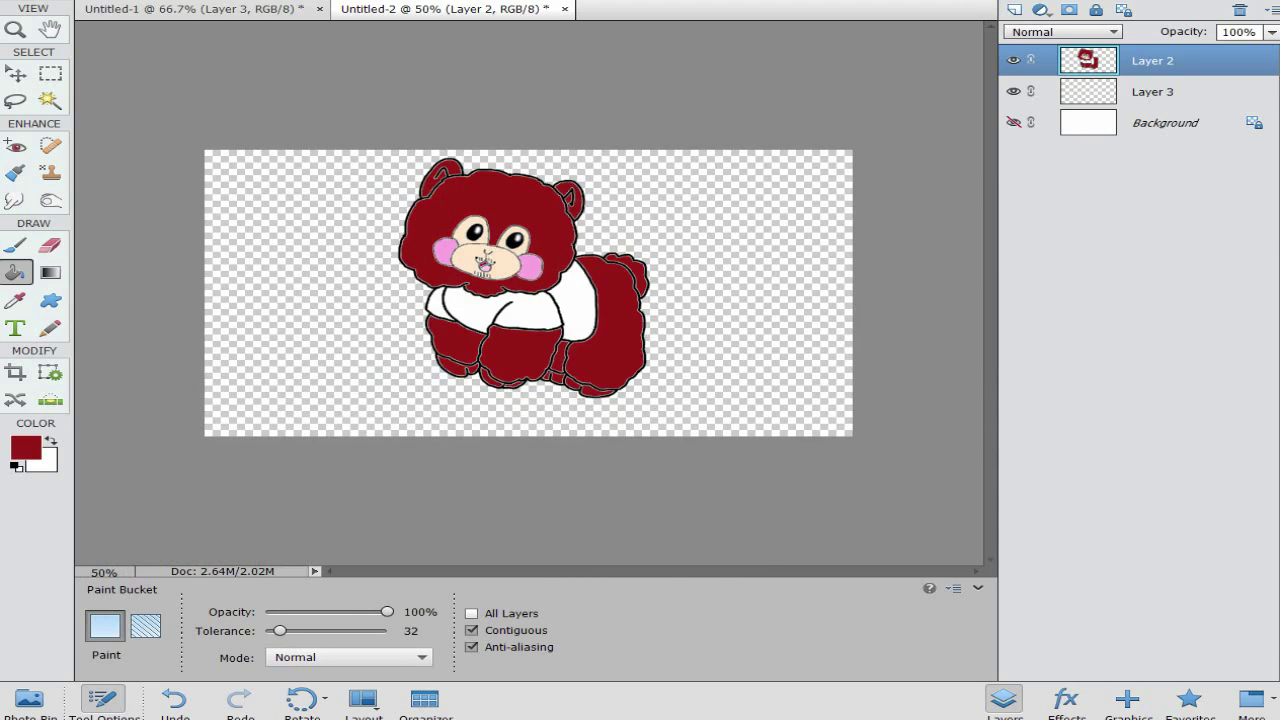
key("ctrl+plus")
key("ctrl+plus")
key("ctrl+minus")
key("l")
key("v")
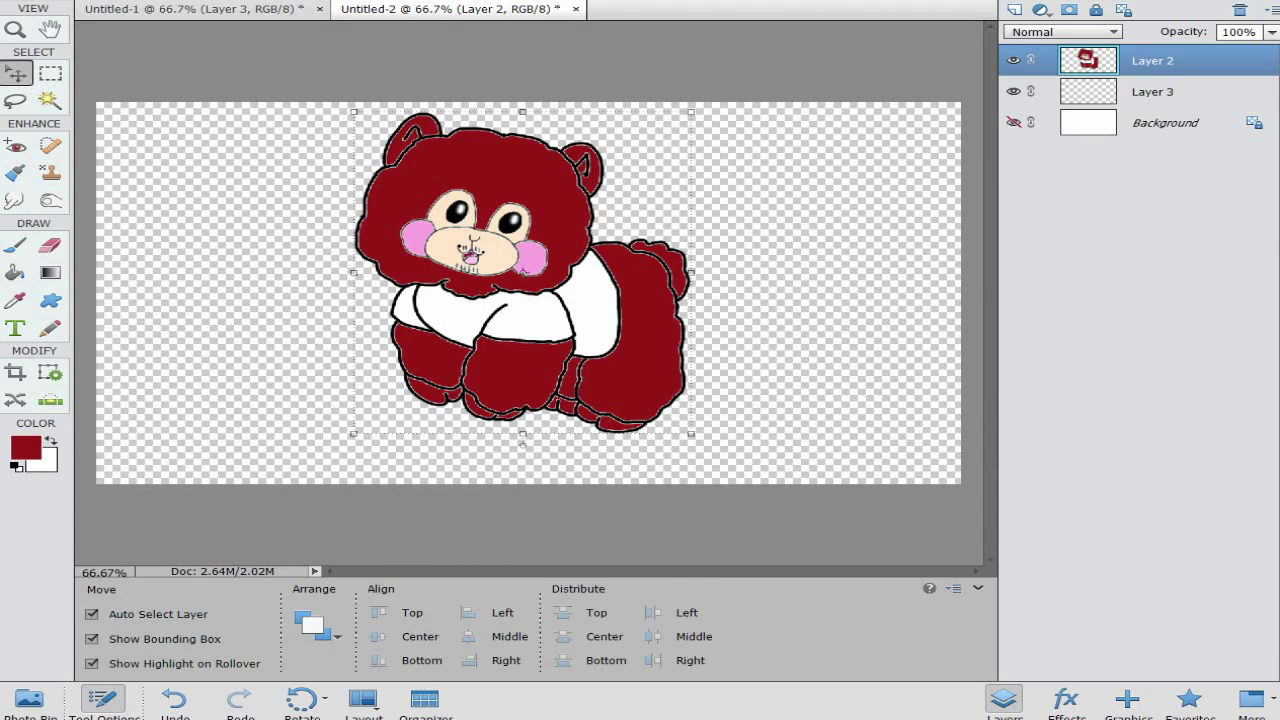
left_click_drag(660, 285, 758, 323)
Step: Arrange the open documents in columns to copy the red bear's layer into Untitled-1, and close Untitled-2
left_click(363, 700)
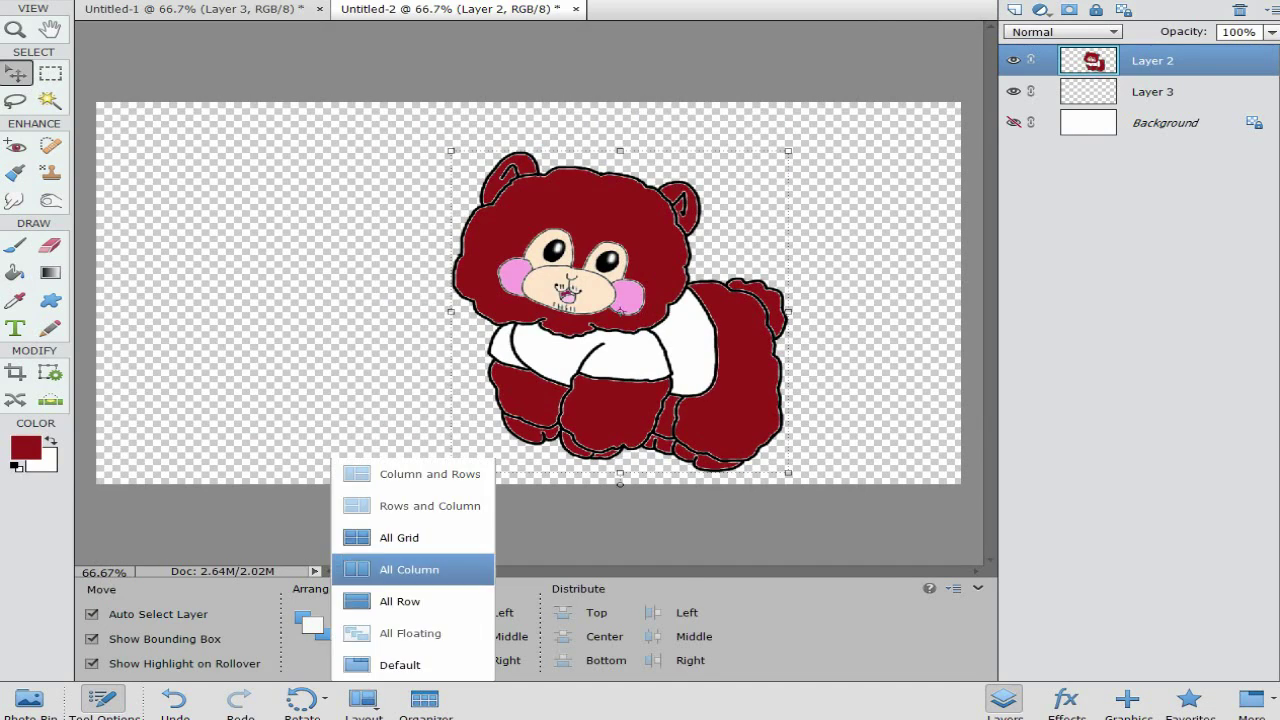
left_click(410, 569)
left_click_drag(1090, 62, 785, 284)
left_click(782, 9)
left_click(686, 237)
Step: Scale the red bear proportionally to about 72% and place it beside the pink bear, level with its lower body
left_click_drag(564, 449, 657, 363)
left_click_drag(838, 263, 860, 370)
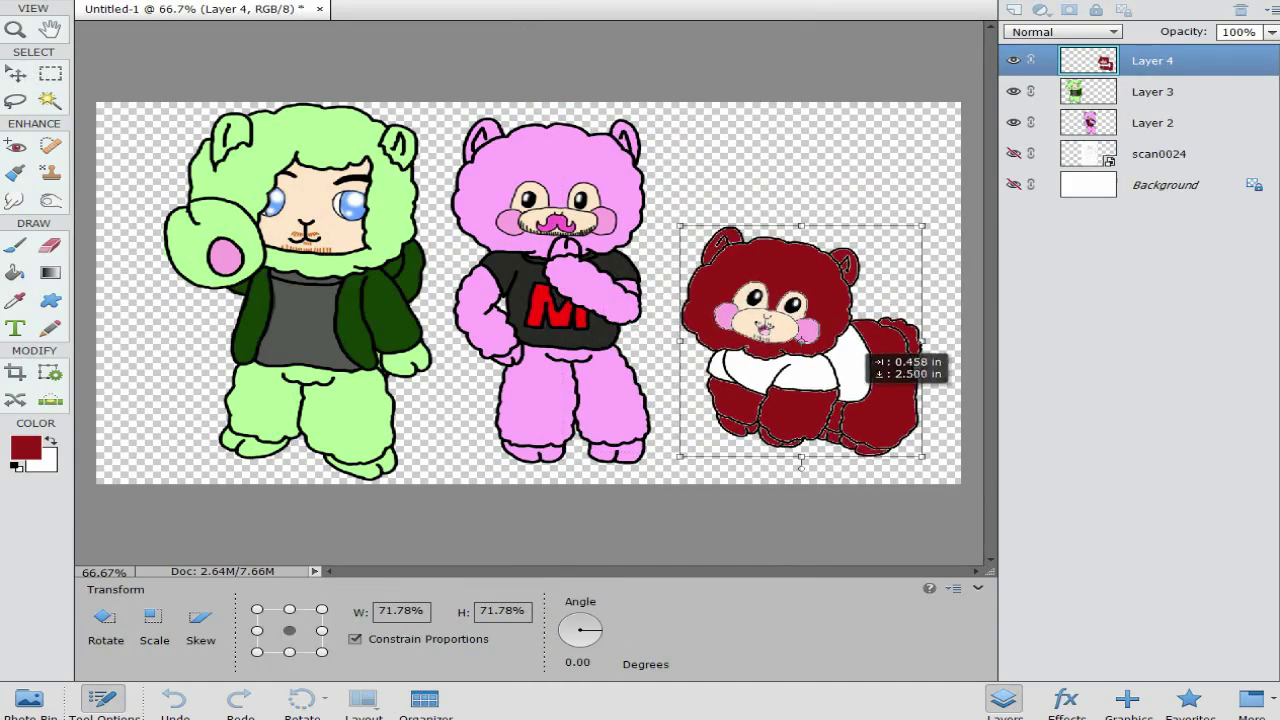
left_click(846, 467)
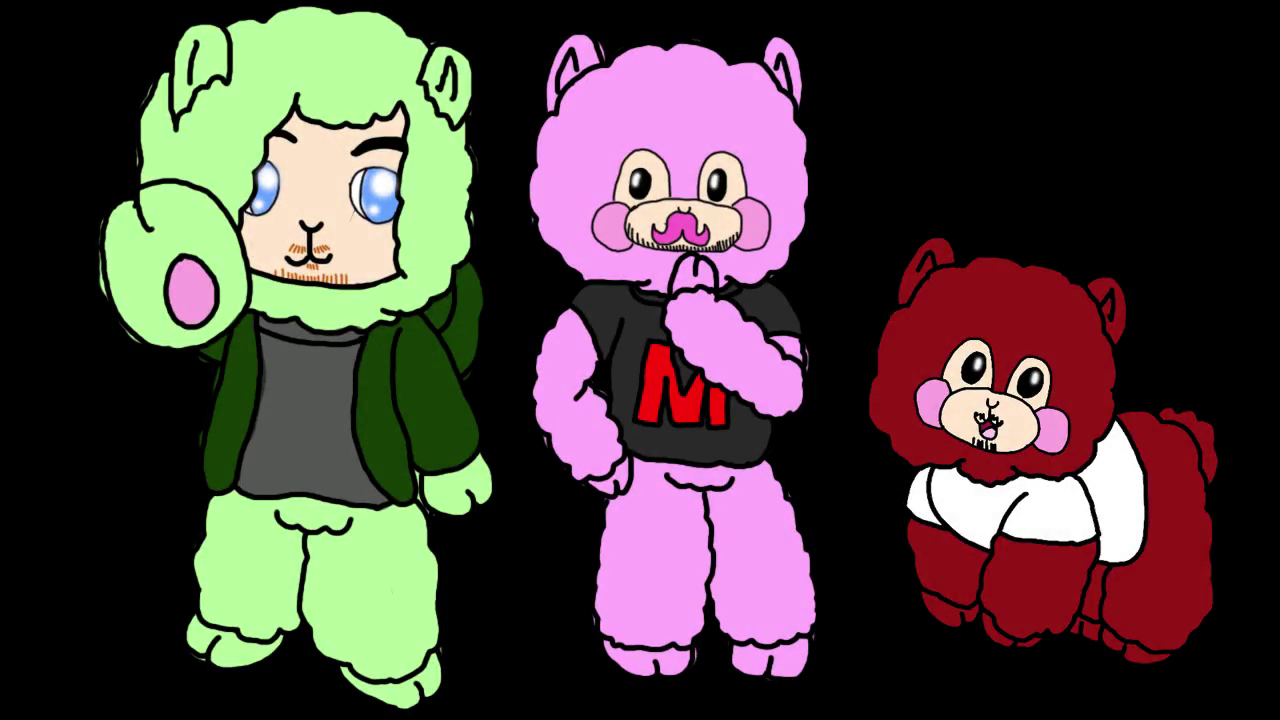